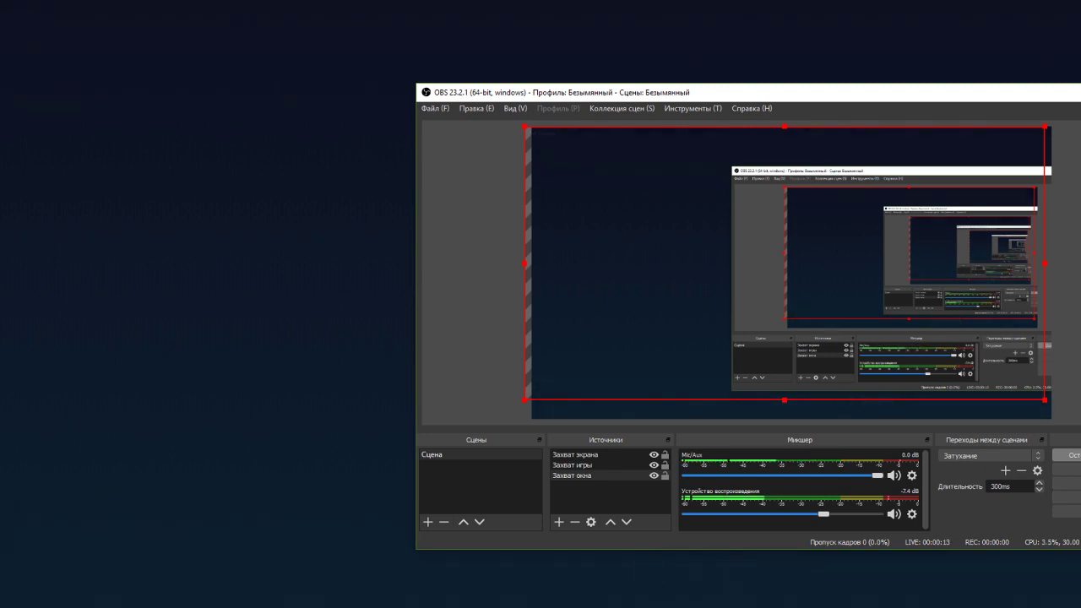
- Switch to Photoshop and add a new empty layer above Слой 16 in the forest painting
mouse_move(74, 606)
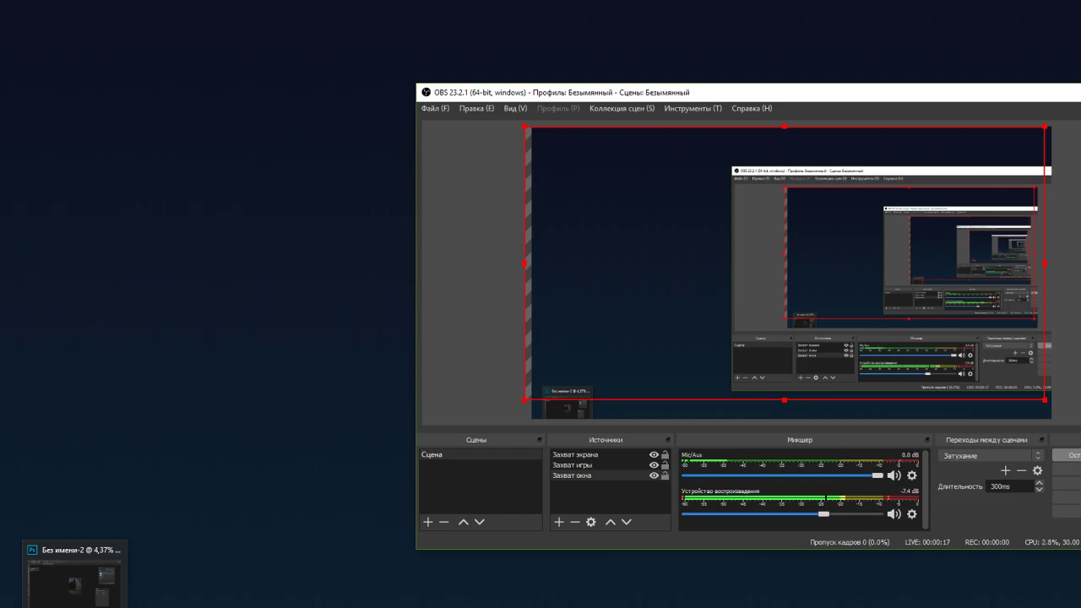
click(75, 579)
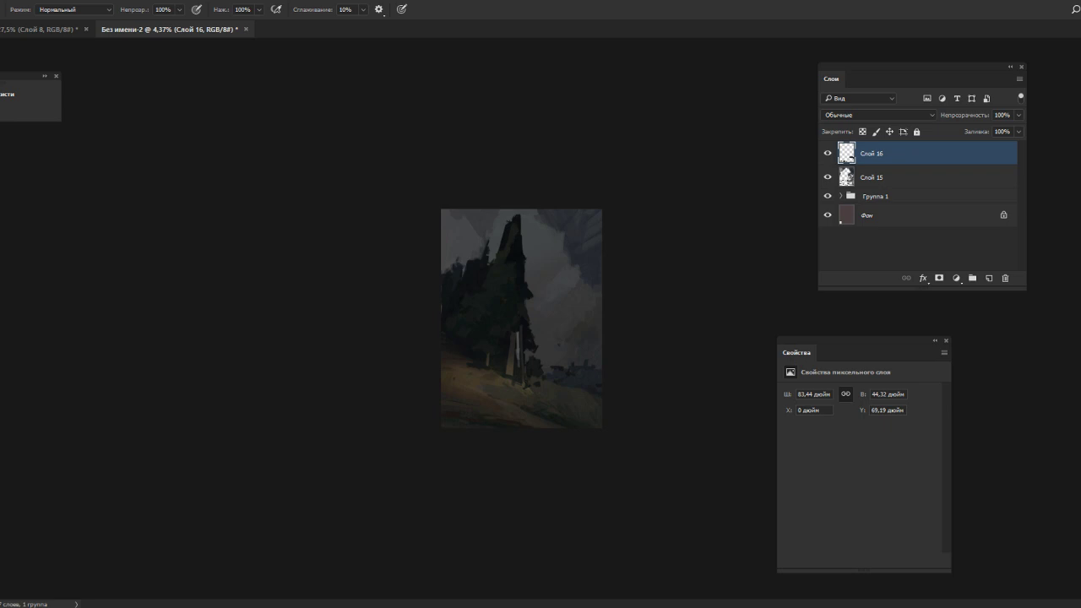
scroll(547, 315, up, 1)
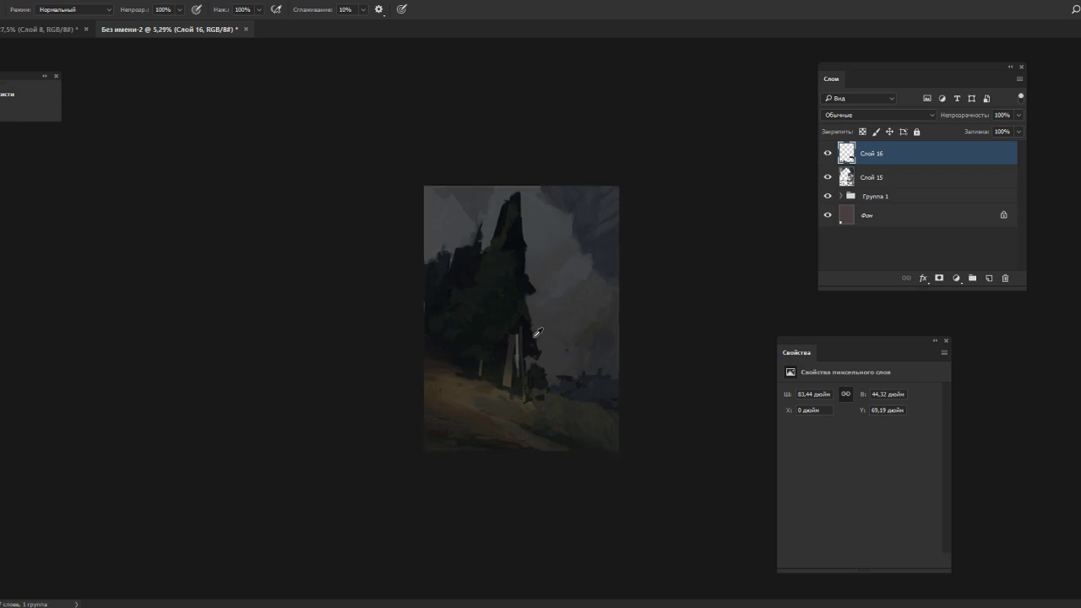
scroll(596, 395, up, 1)
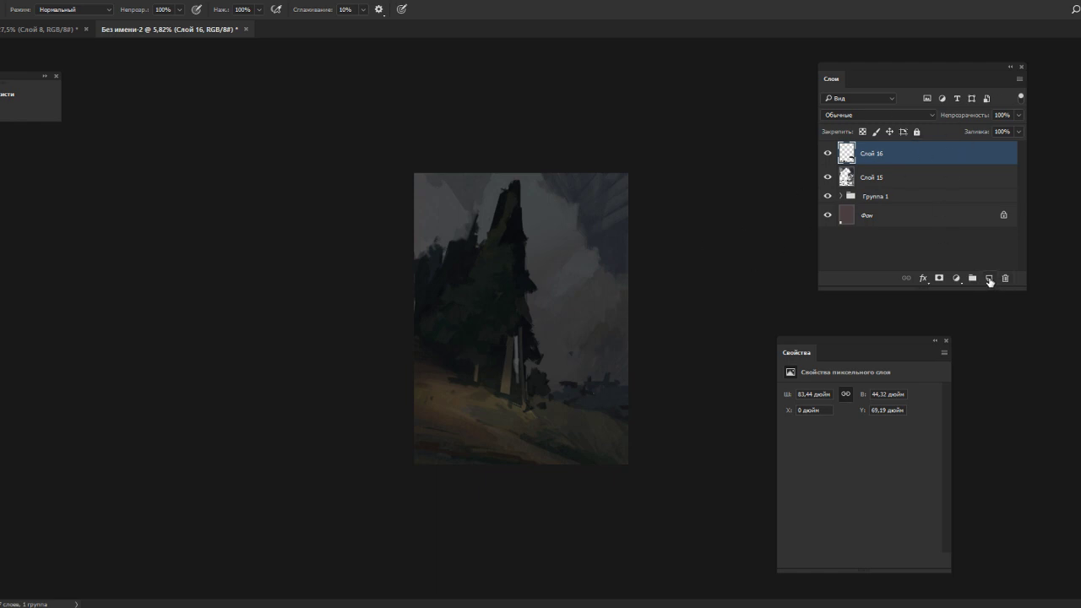
click(990, 280)
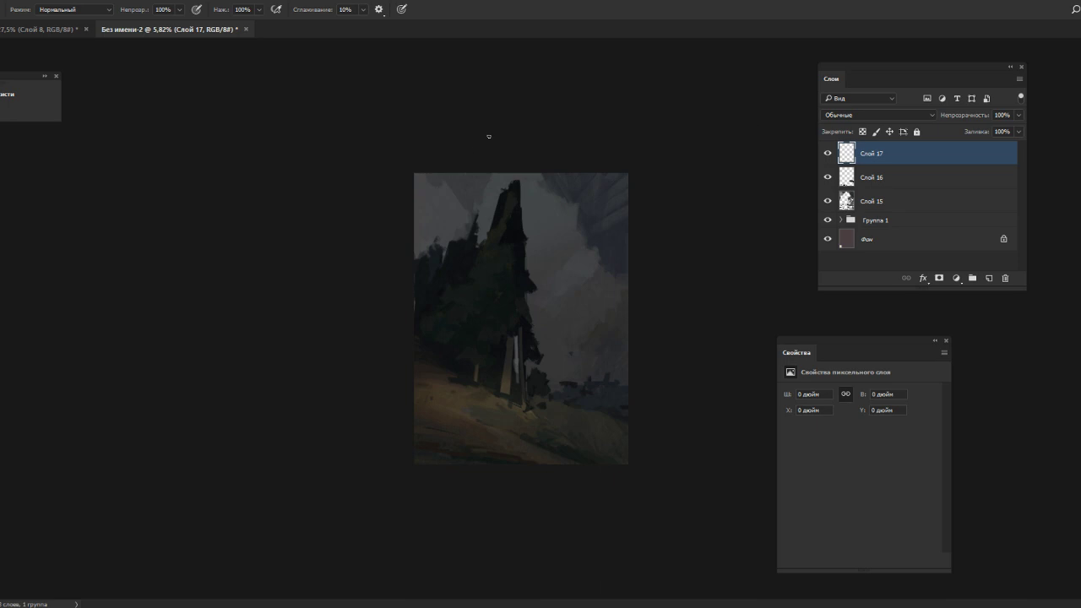
- Create a 2560 × 1080 pixel RGB document at 72 ppi with a custom cream background, and add an empty layer
click(1, 0)
click(17, 4)
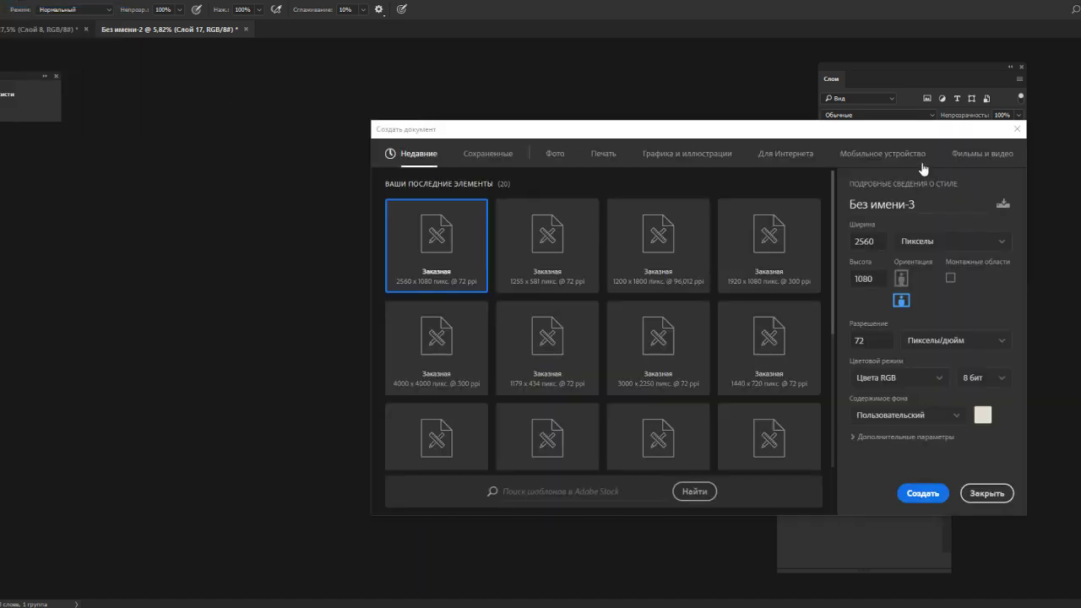
click(931, 496)
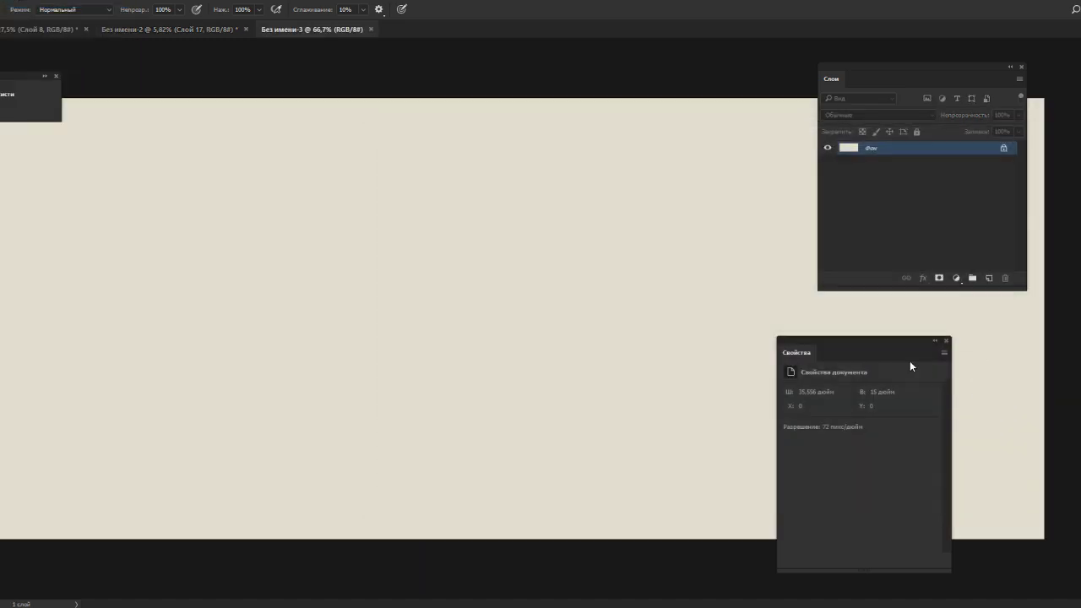
click(990, 282)
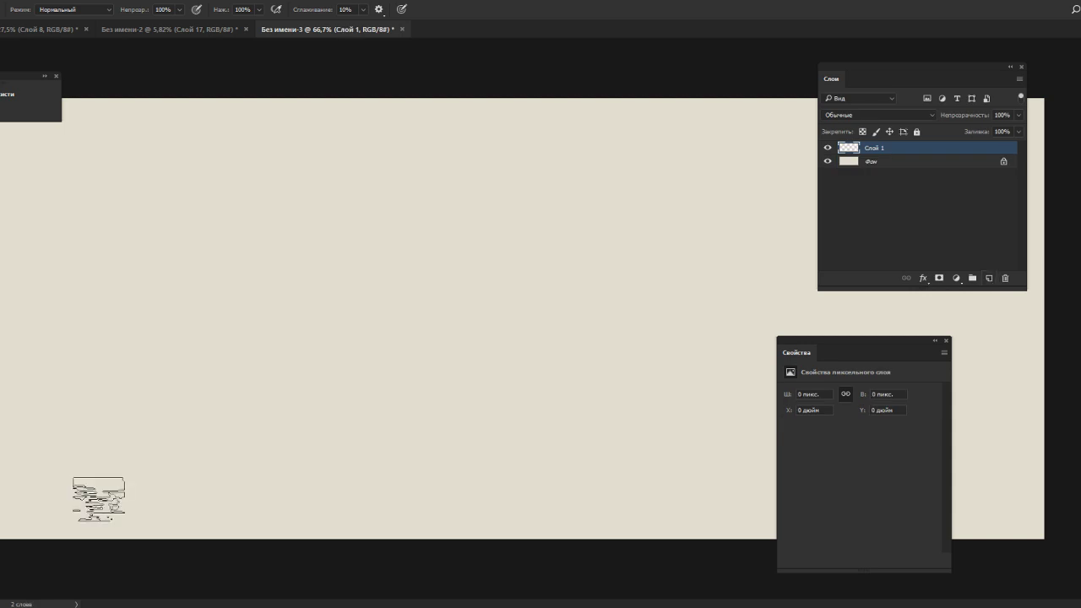
- Paint a broad dark brown test patch with the last rough bristle brush in the presets, and open the brush settings
right_click(412, 348)
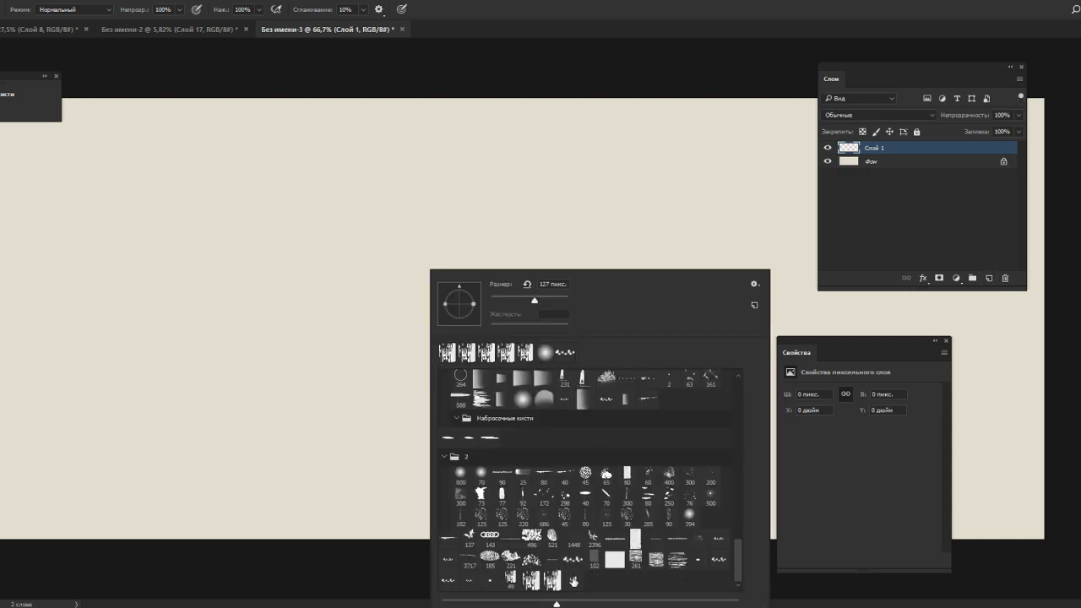
click(573, 580)
drag(353, 267, 359, 326)
mouse_move(358, 325)
mouse_down()
mouse_move(372, 255)
mouse_move(427, 302)
mouse_move(476, 300)
mouse_up()
key(F5)
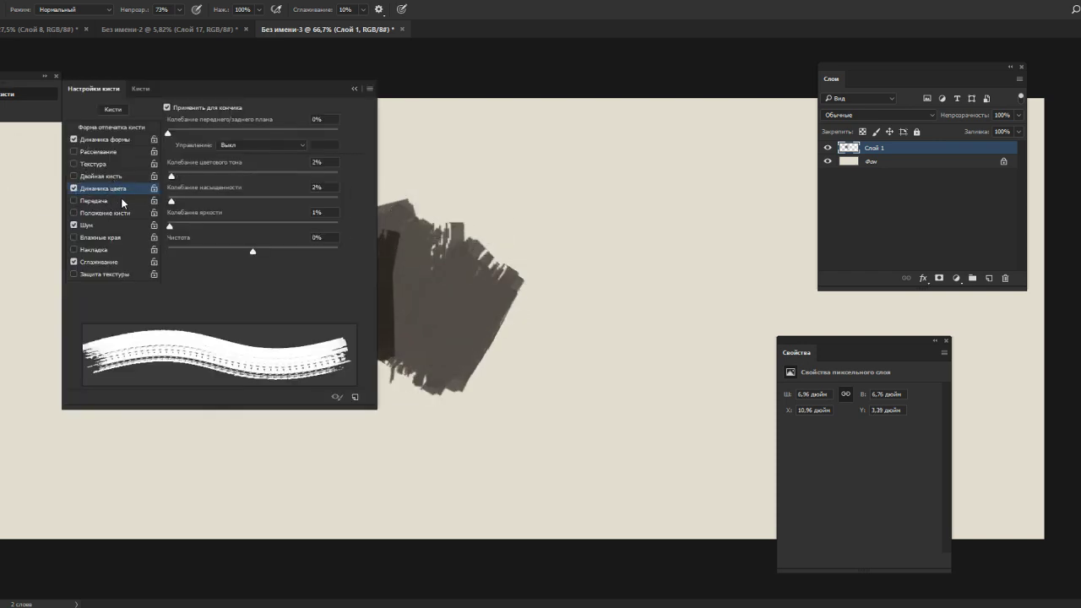
- Reduce the brush size to 77 px and paint smaller, darker test strokes over the edge of the patch
right_click(536, 235)
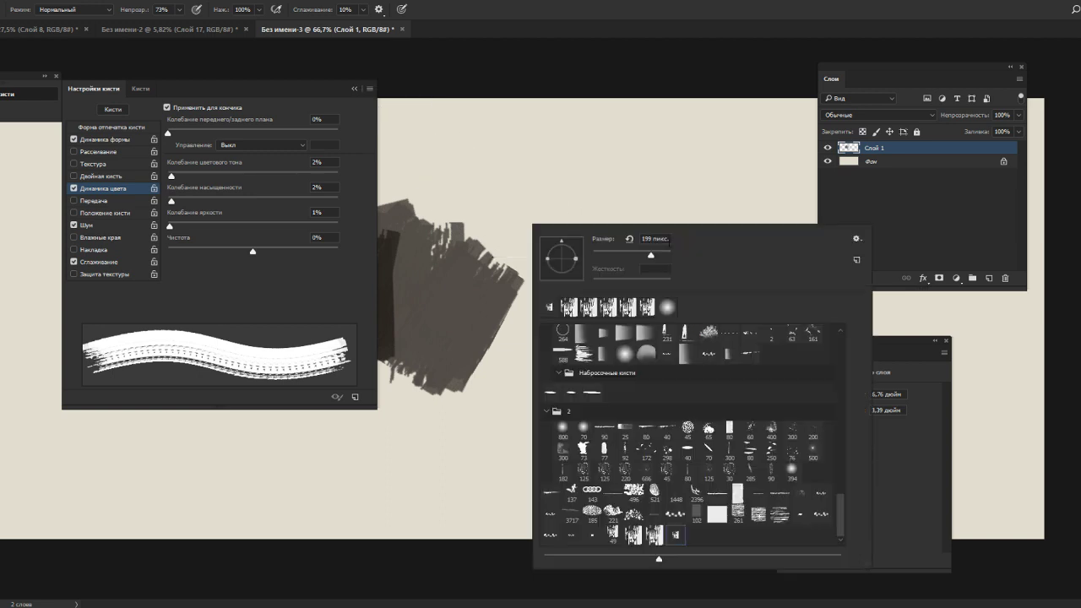
click(623, 257)
click(497, 258)
mouse_move(468, 289)
mouse_down()
mouse_move(477, 318)
mouse_move(461, 287)
mouse_move(498, 309)
mouse_move(482, 330)
mouse_move(547, 276)
mouse_up()
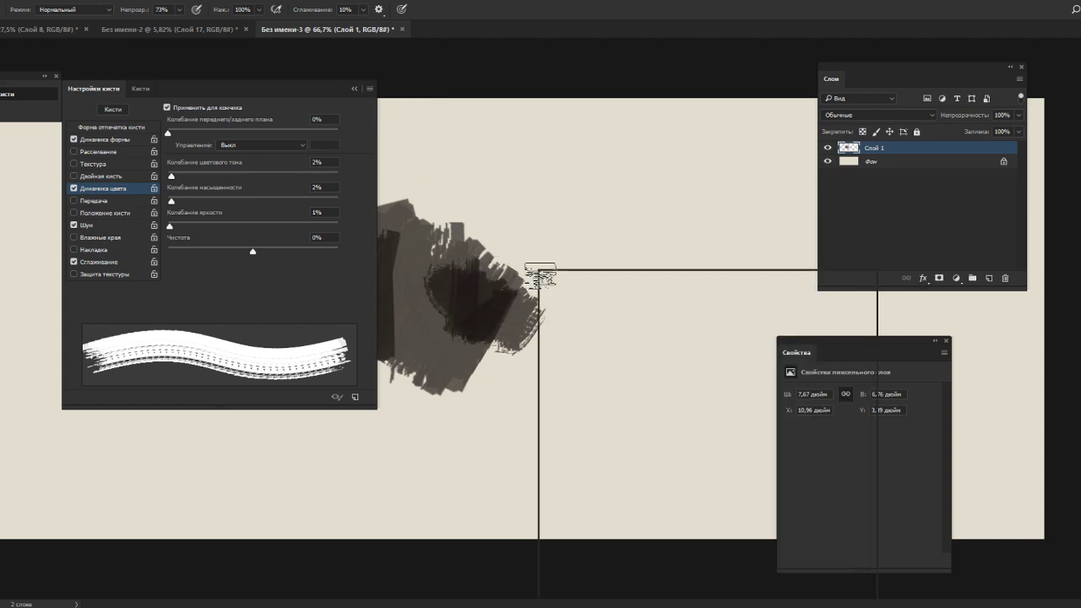
- Choose a streaky textured brush from the presets and paint overlapping test strokes above the dark patch
right_click(537, 271)
drag(847, 560, 843, 538)
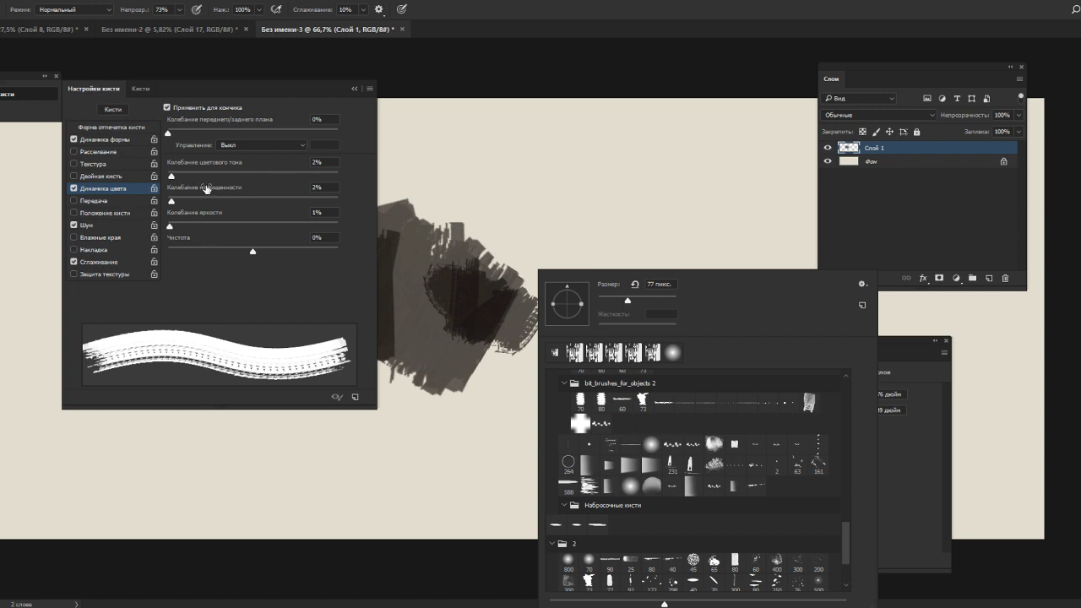
click(760, 457)
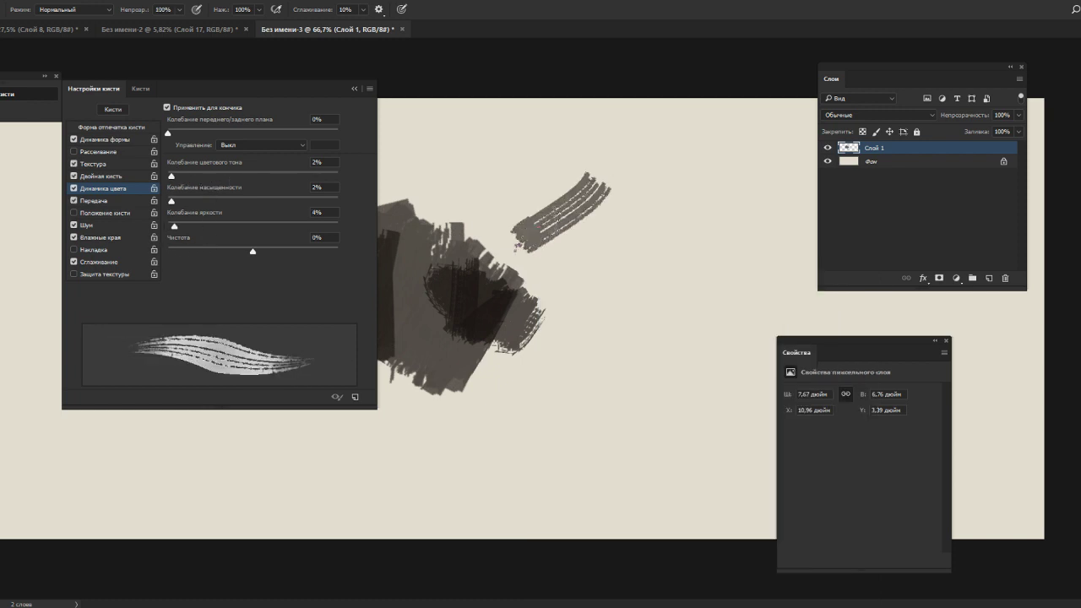
mouse_move(557, 218)
mouse_down()
mouse_move(566, 245)
mouse_move(549, 240)
mouse_move(569, 230)
mouse_move(506, 228)
mouse_up()
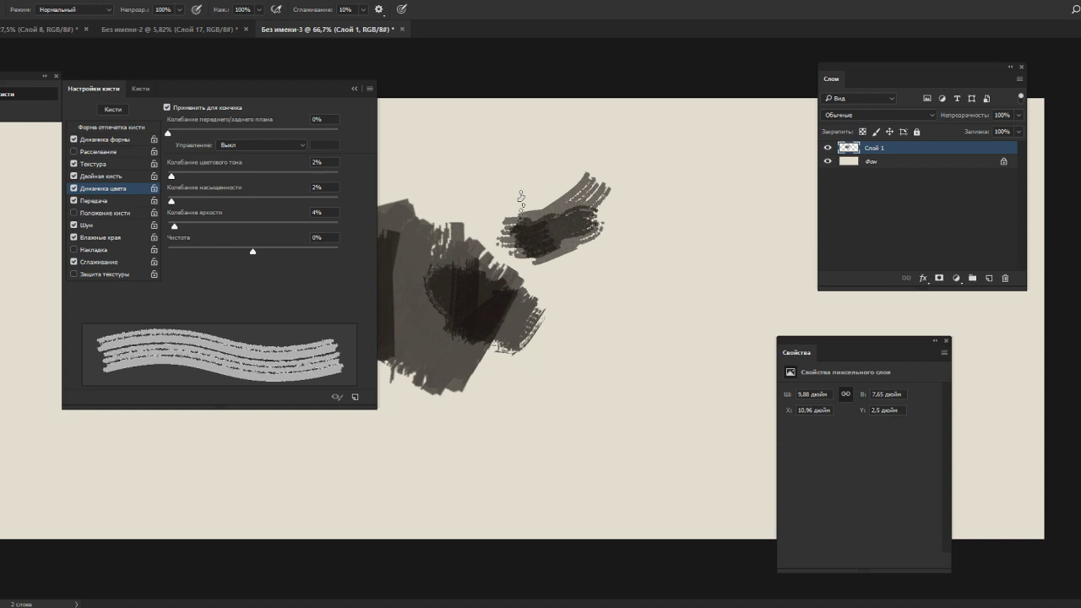
- Return to the Без имени-2 painting and look closely at the tree trunks
click(142, 29)
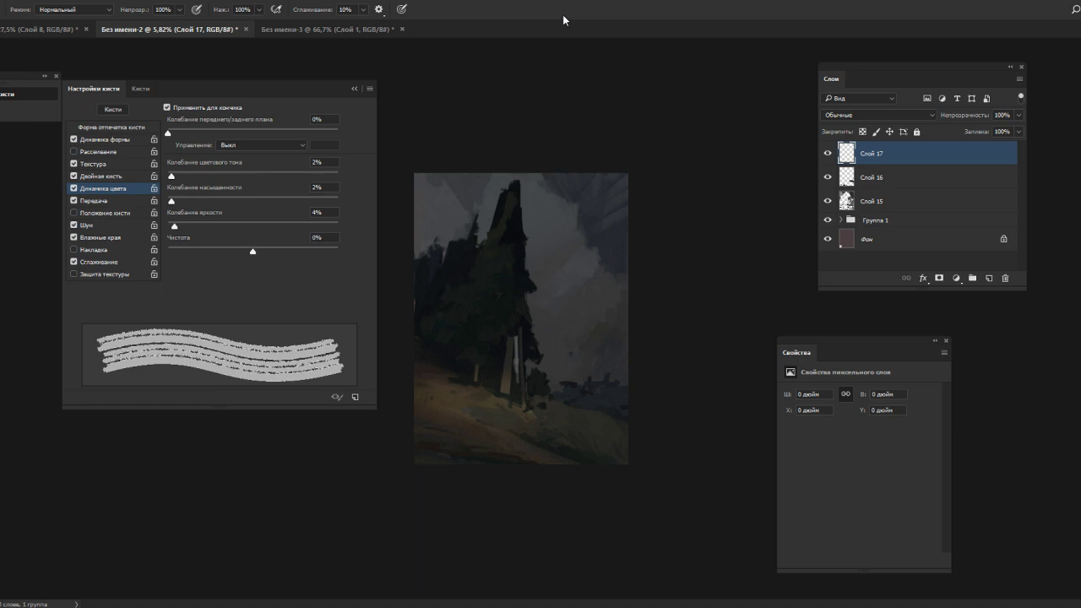
scroll(484, 457, up, 6)
scroll(452, 495, down, 3)
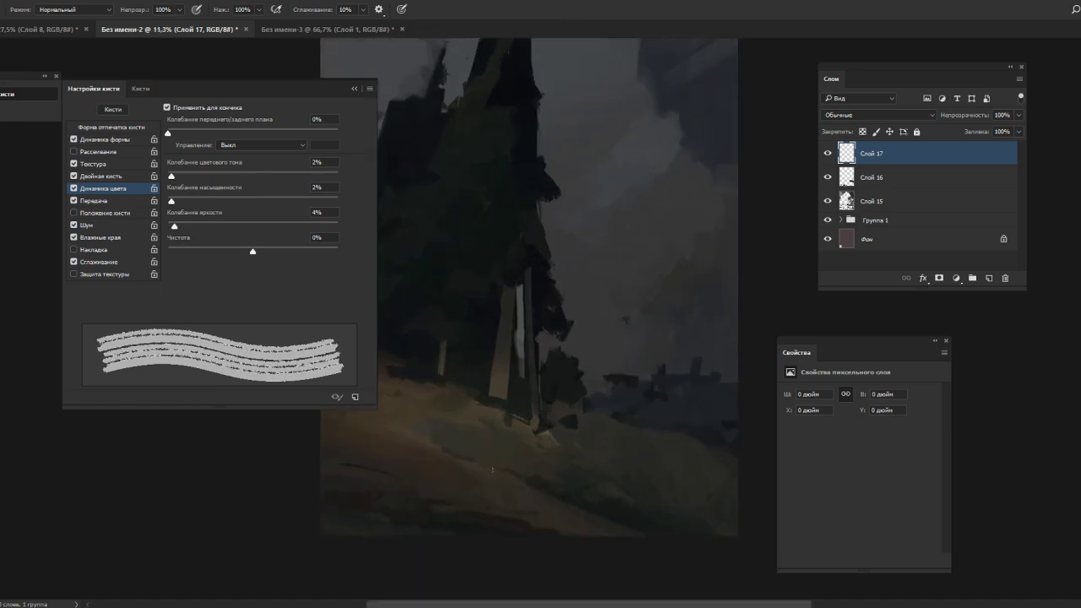
scroll(493, 462, up, 2)
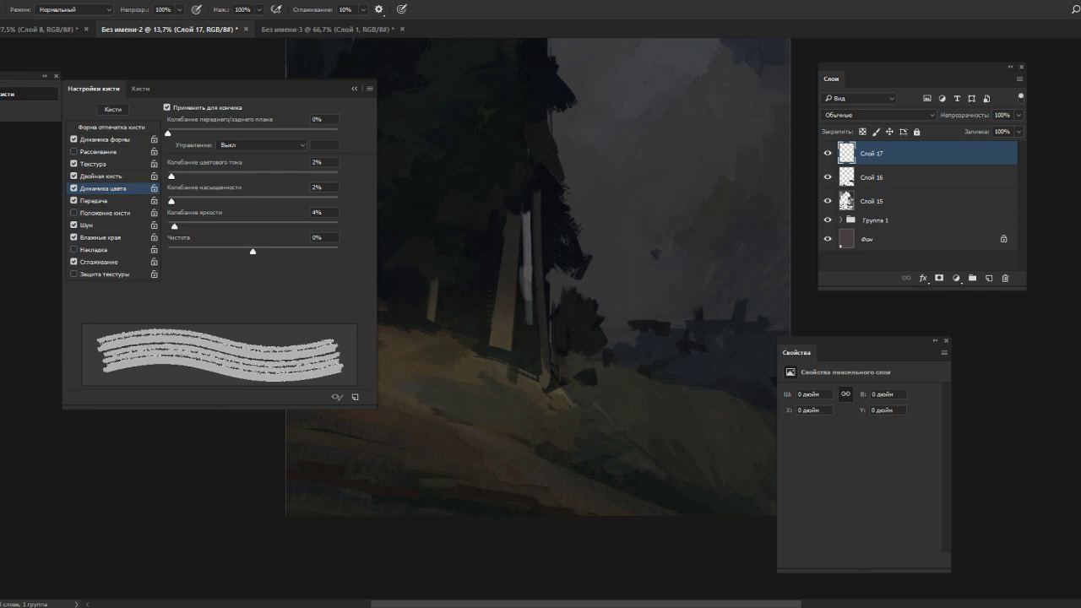
mouse_move(107, 606)
click(100, 574)
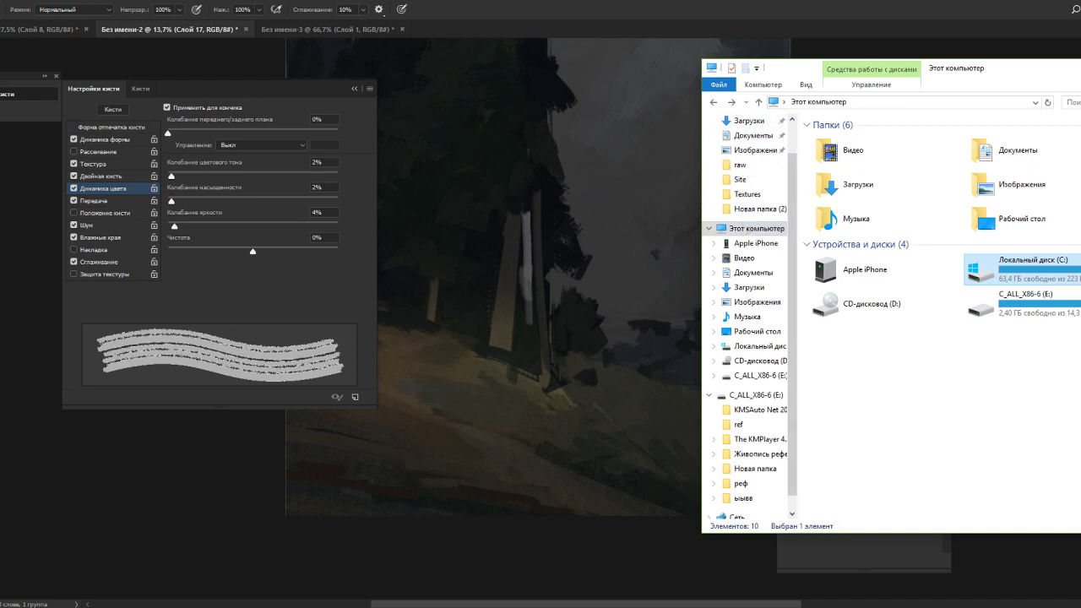
click(582, 272)
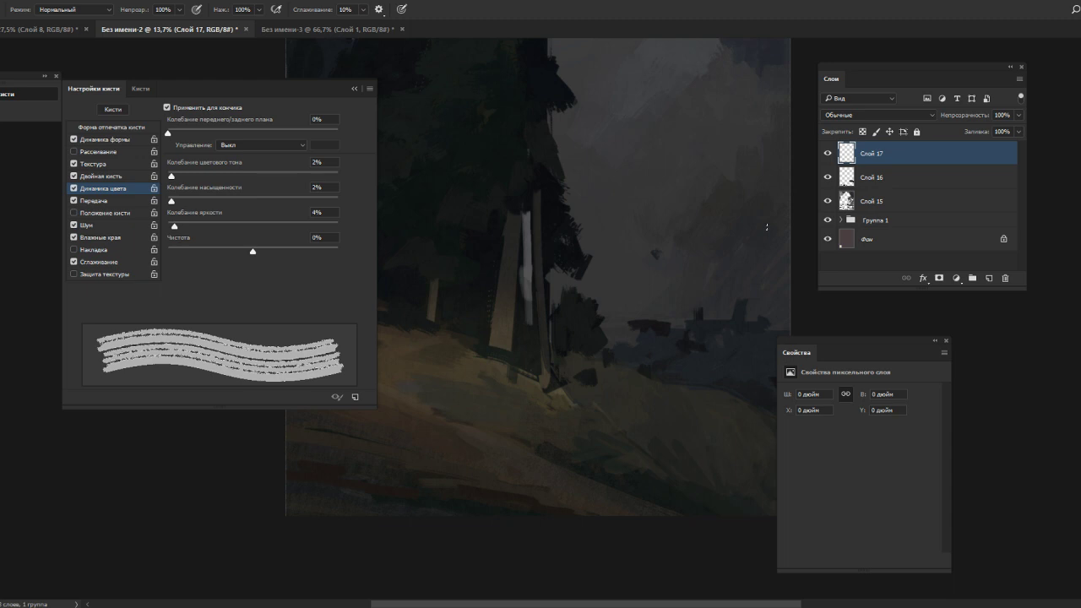
- Hide the brush settings and paint a sampled grey sky colour beside the tree on Слой 17
scroll(586, 259, down, 2)
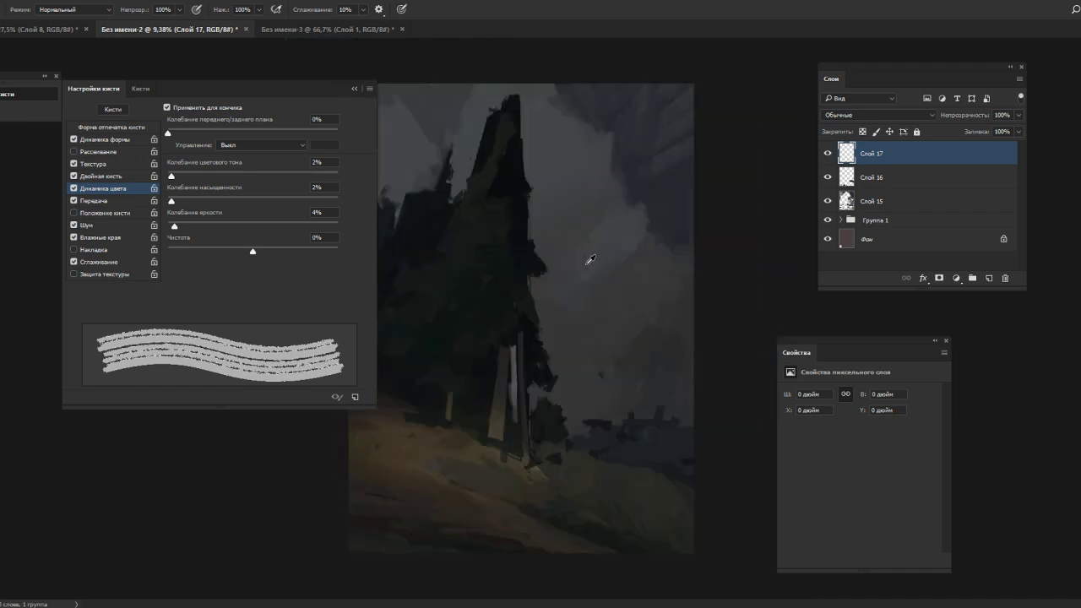
click(353, 86)
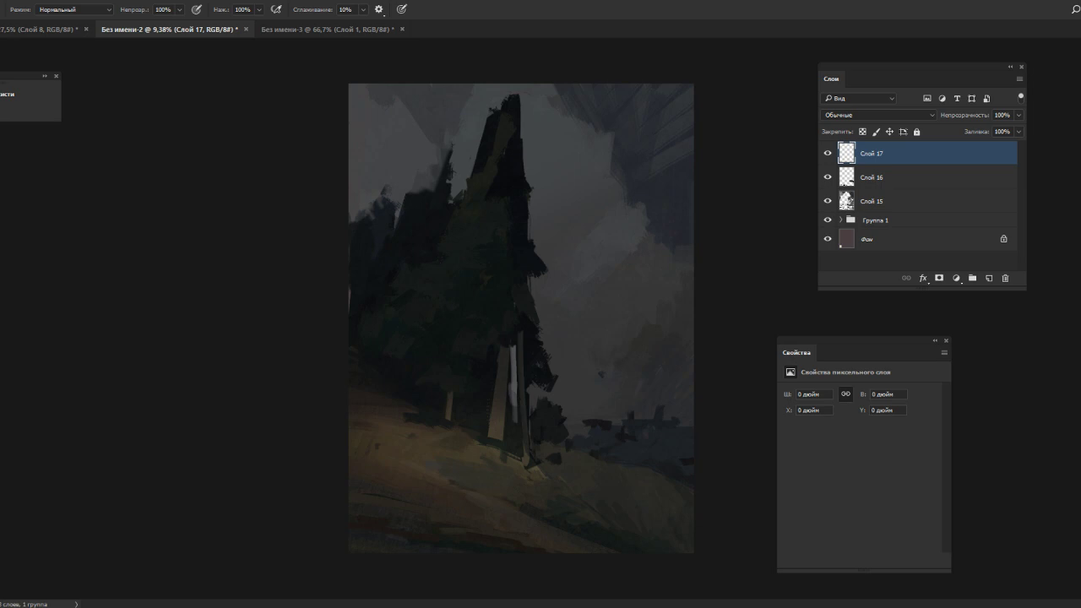
alt+click(589, 361)
drag(578, 356, 563, 352)
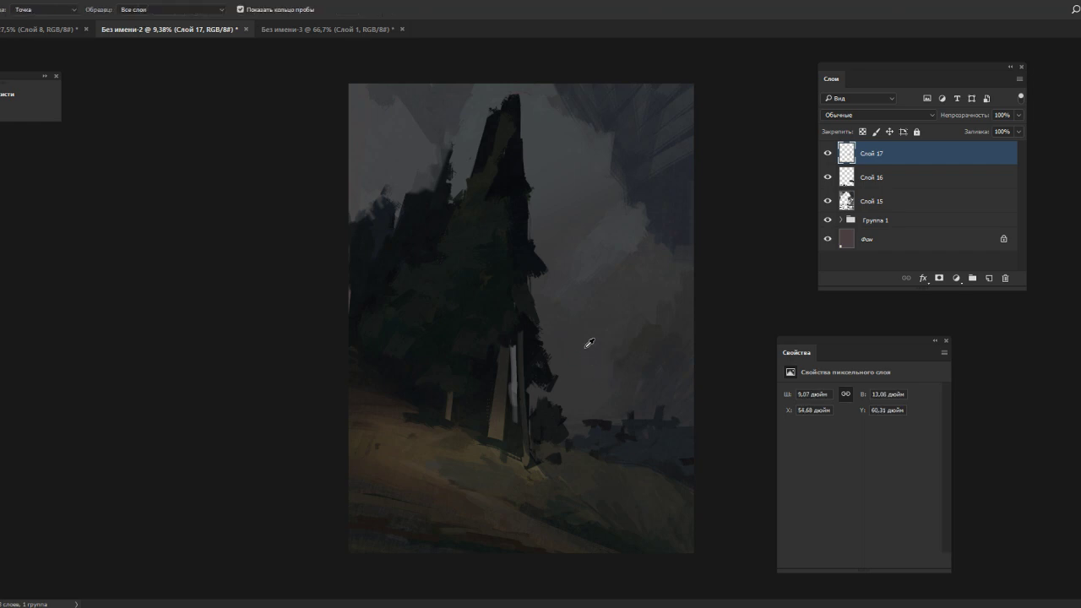
alt+click(581, 348)
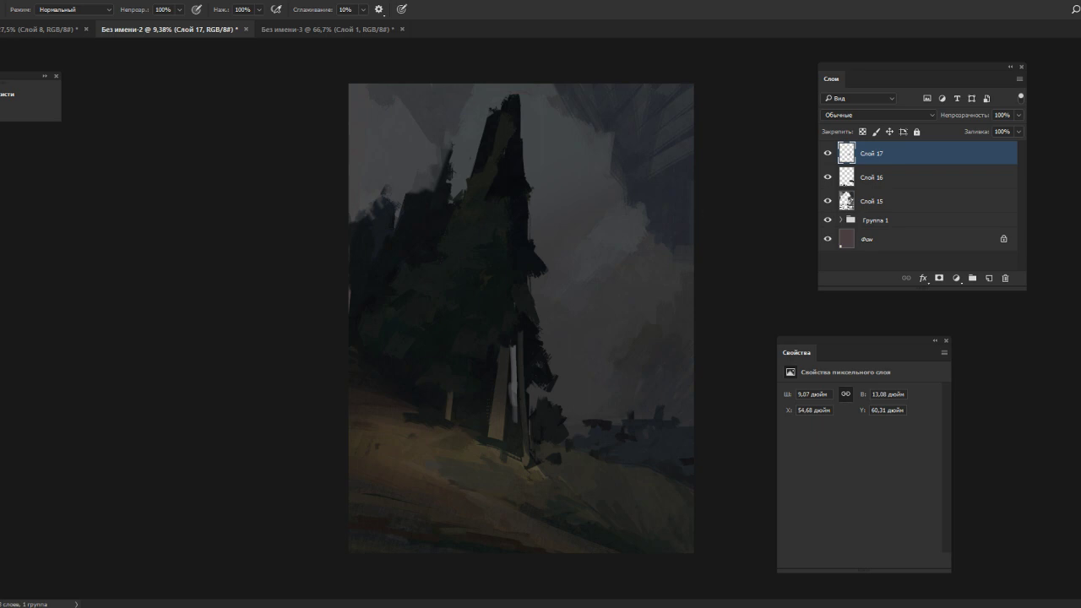
scroll(579, 242, down, 2)
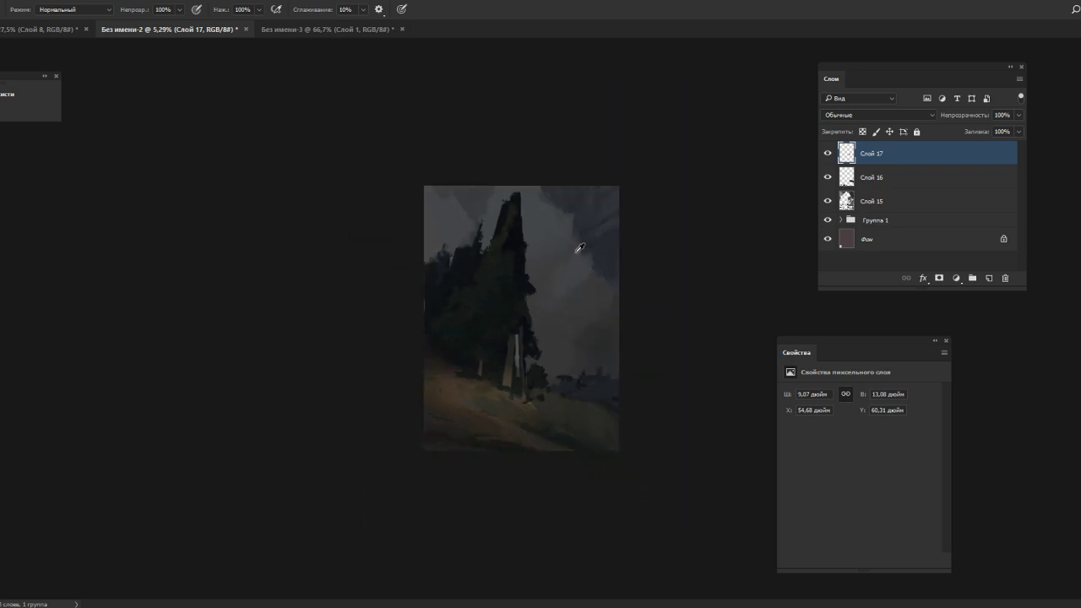
scroll(574, 246, up, 3)
scroll(576, 249, down, 3)
scroll(574, 248, up, 1)
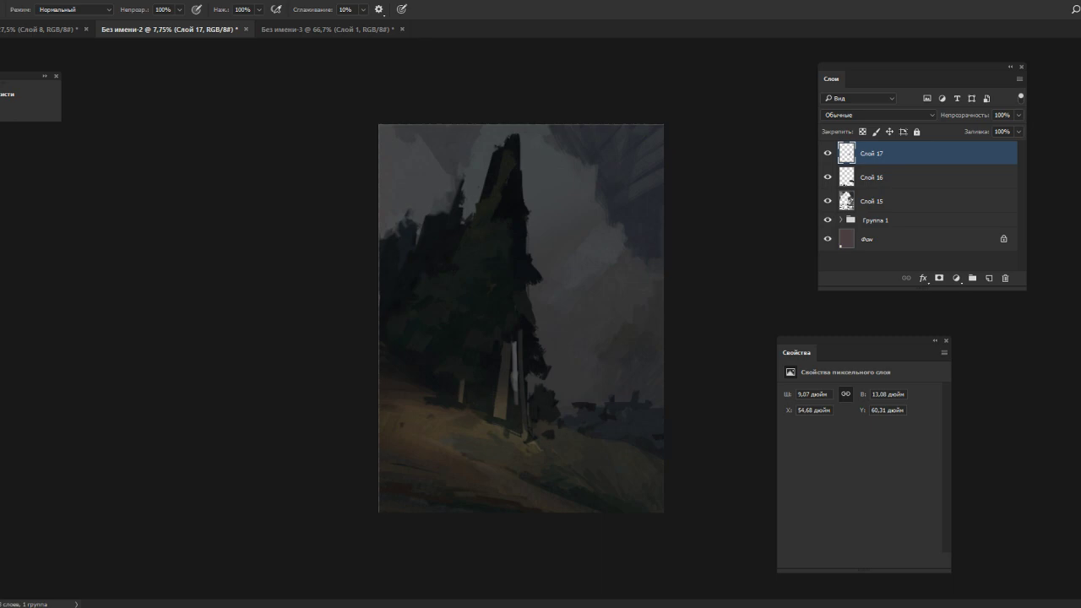
- Switch to File Explorer and open the Живопись референс folder on drive E:
mouse_move(97, 607)
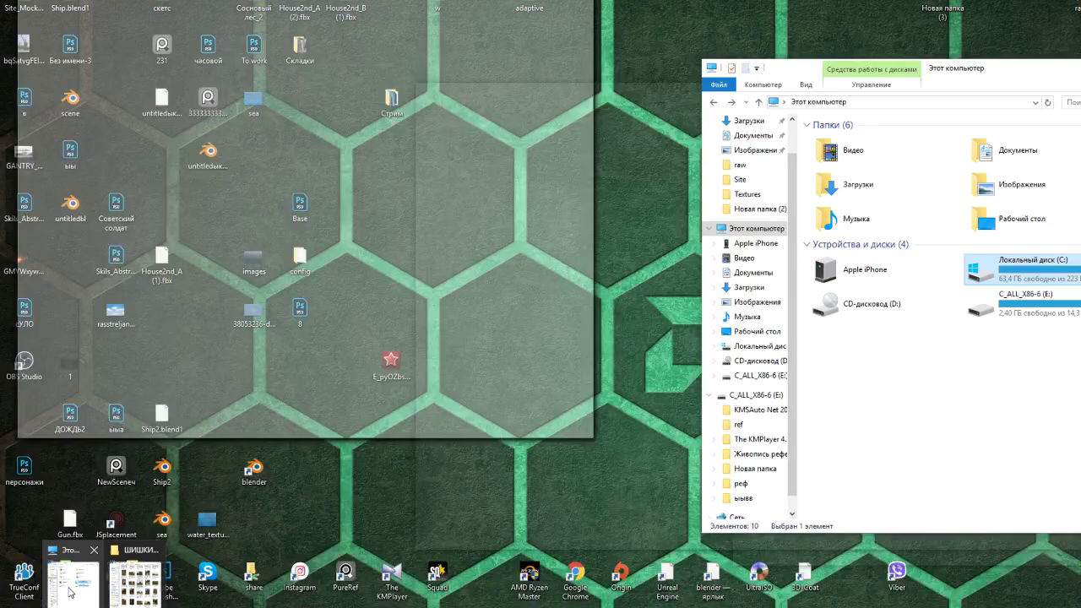
click(69, 587)
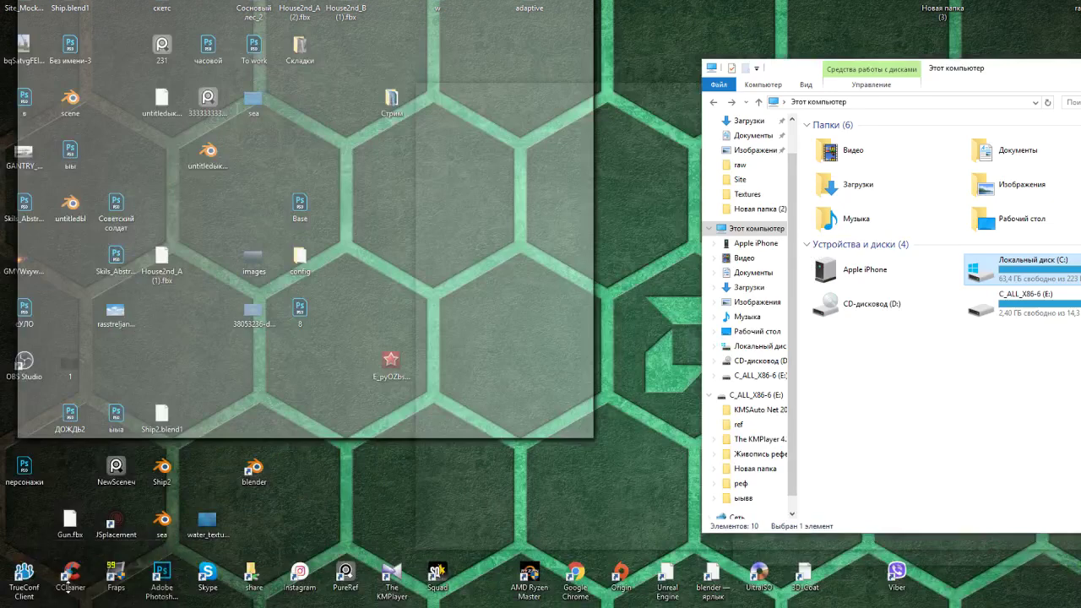
click(68, 587)
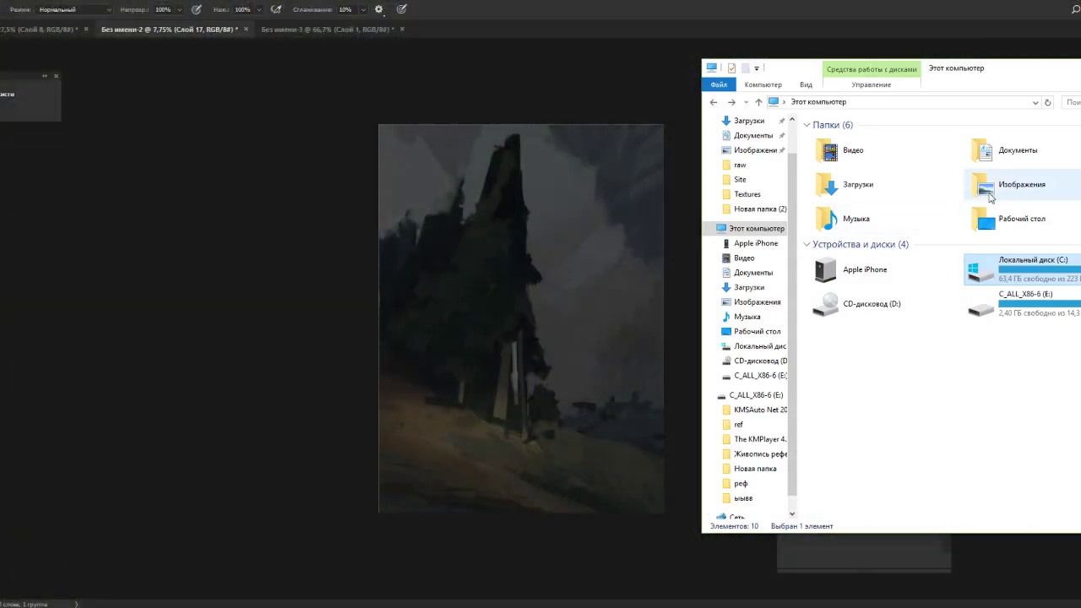
double_click(982, 217)
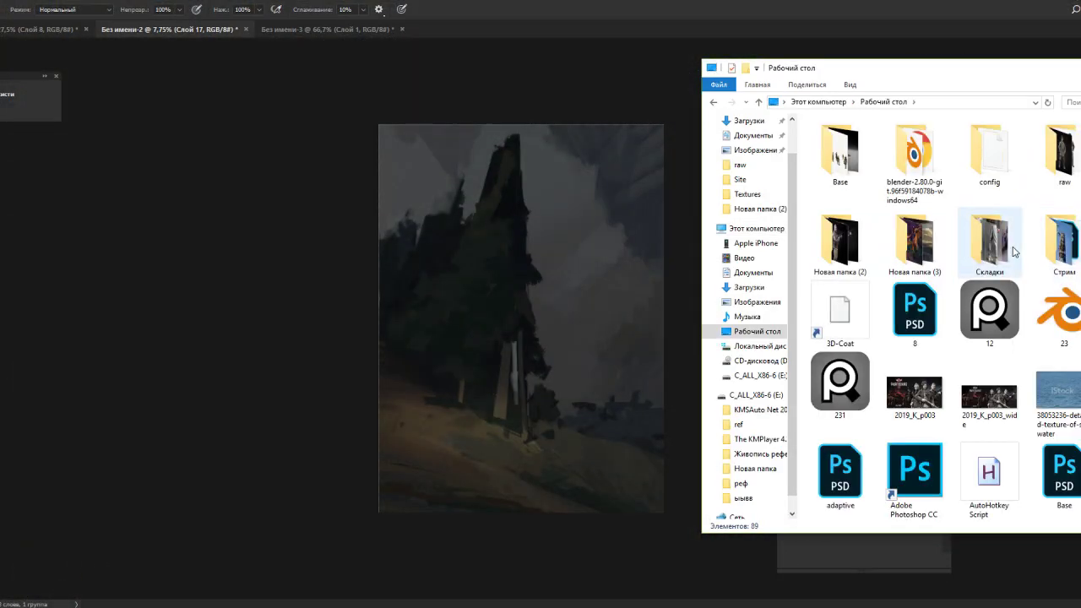
scroll(1056, 249, down, 5)
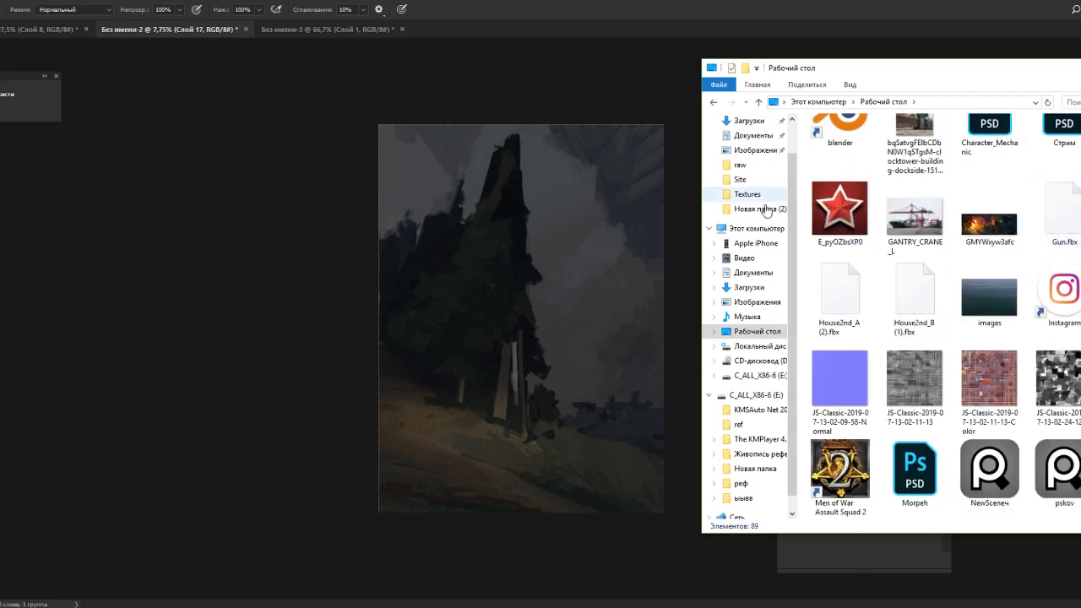
click(754, 228)
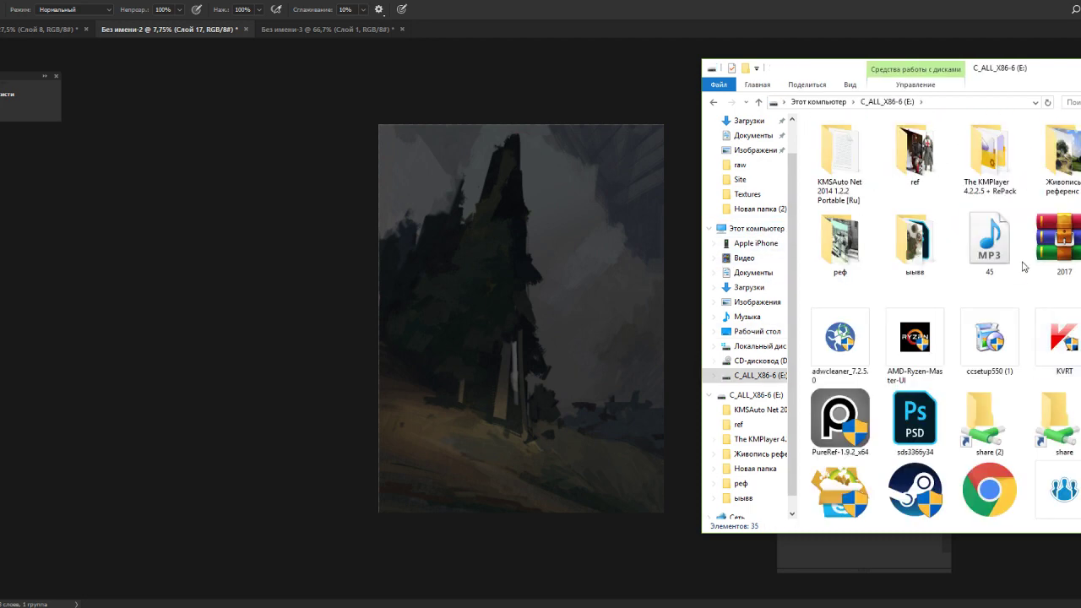
double_click(1060, 153)
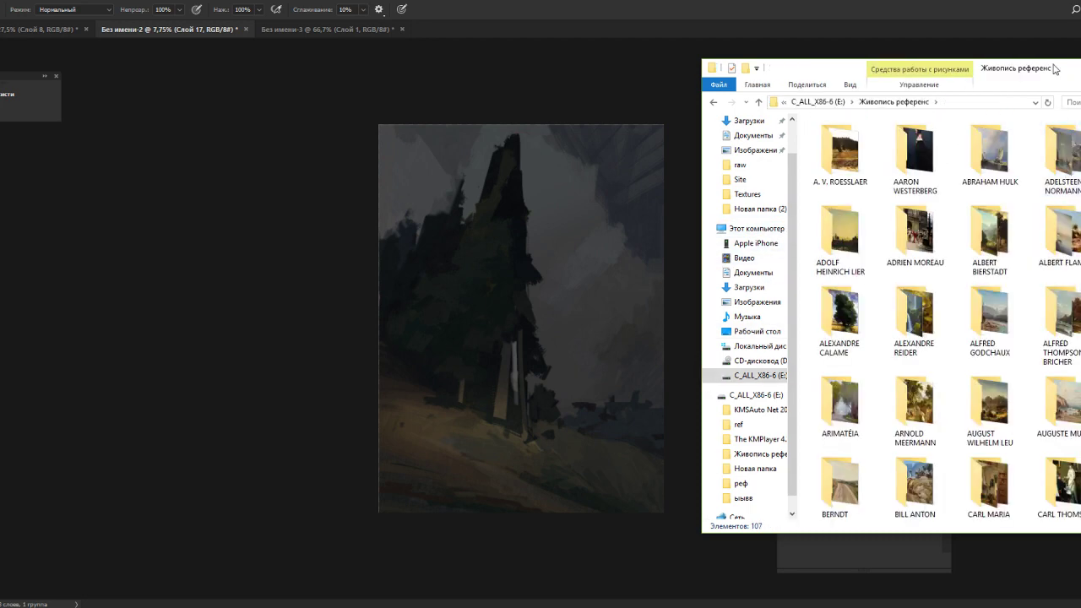
- Look through the artist folders and loose images in Живопись референс for classical landscape references
drag(1065, 74, 1031, 32)
scroll(920, 271, down, 5)
scroll(1077, 196, down, 7)
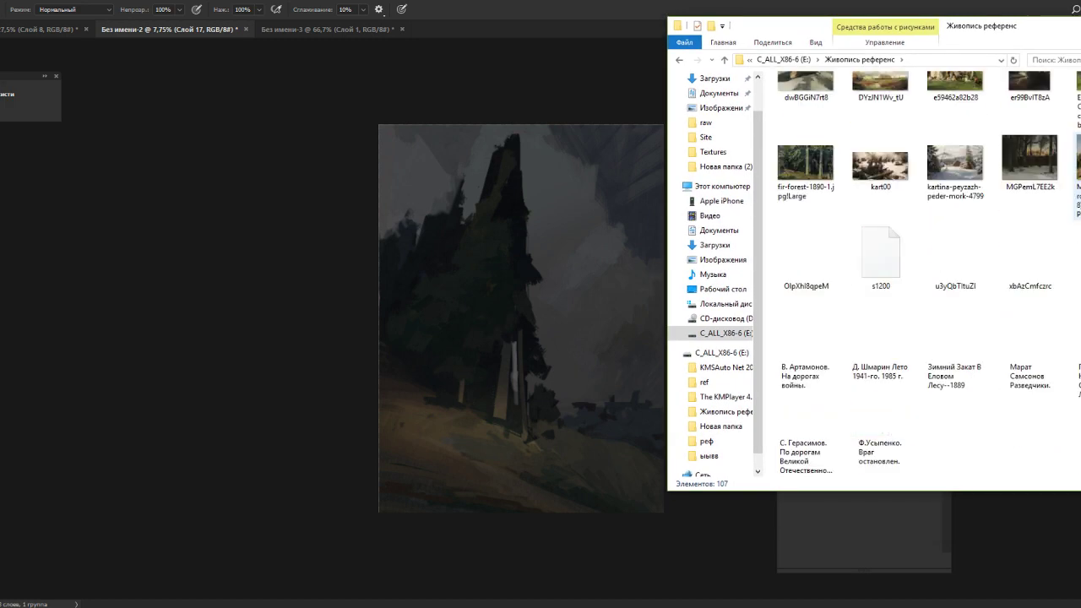
scroll(1077, 199, up, 6)
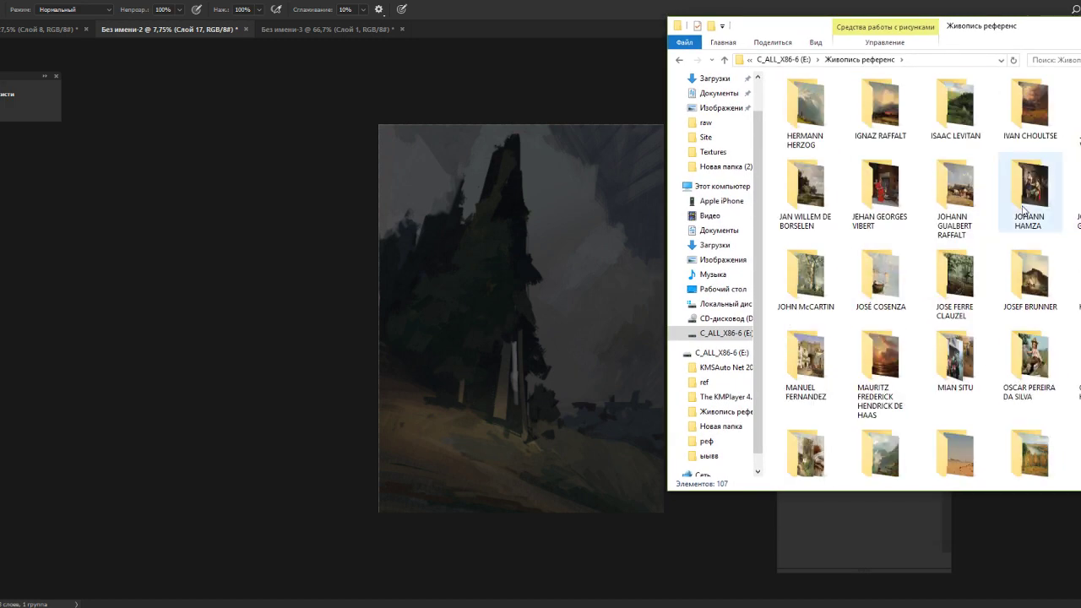
scroll(1026, 211, down, 3)
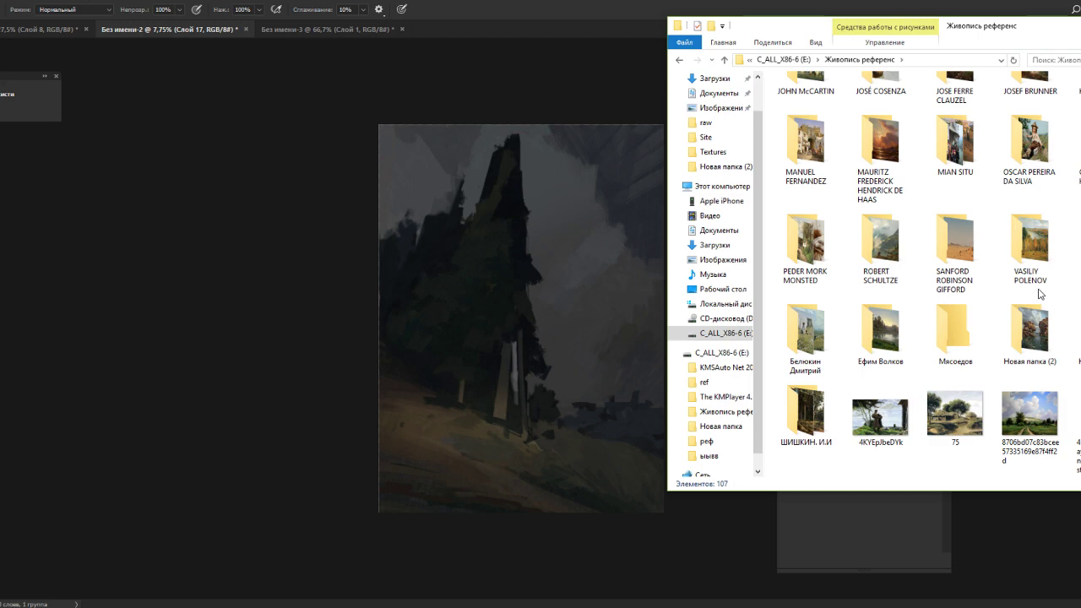
scroll(1039, 304, down, 9)
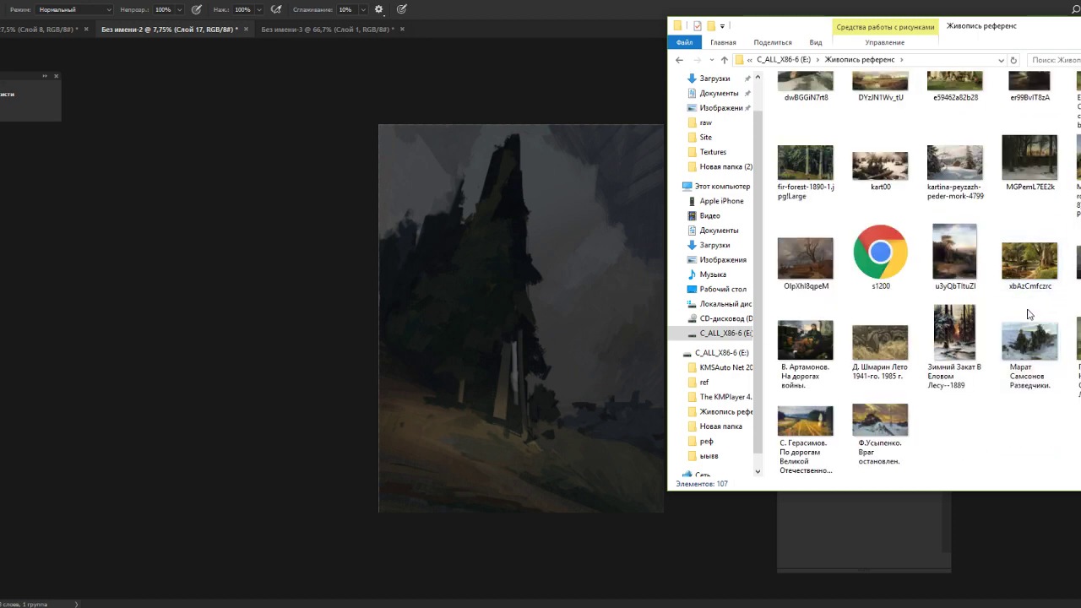
scroll(1041, 321, up, 5)
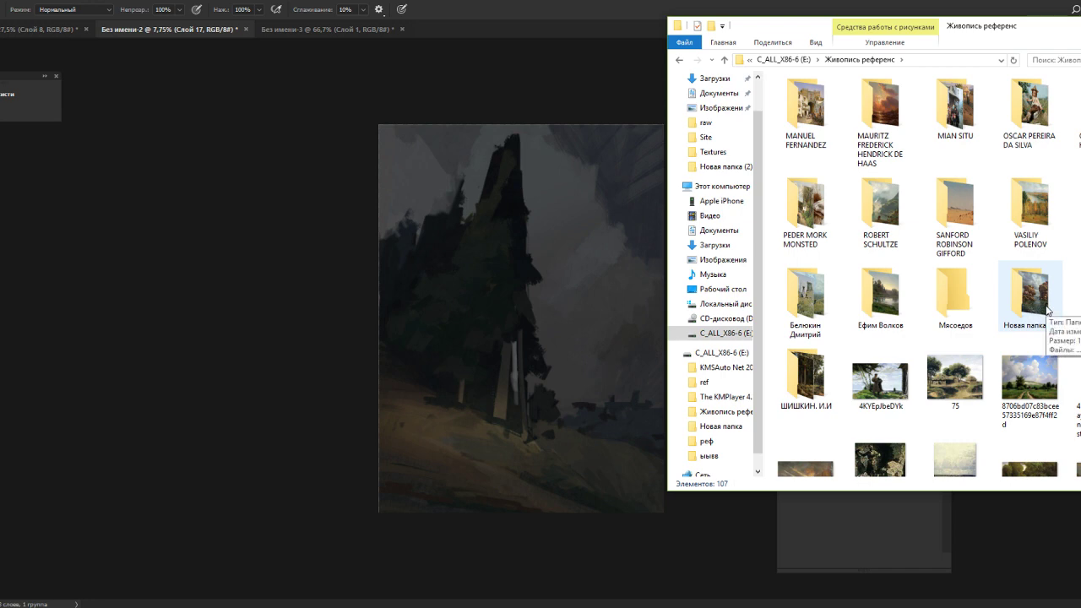
scroll(1048, 310, up, 3)
scroll(1045, 296, down, 10)
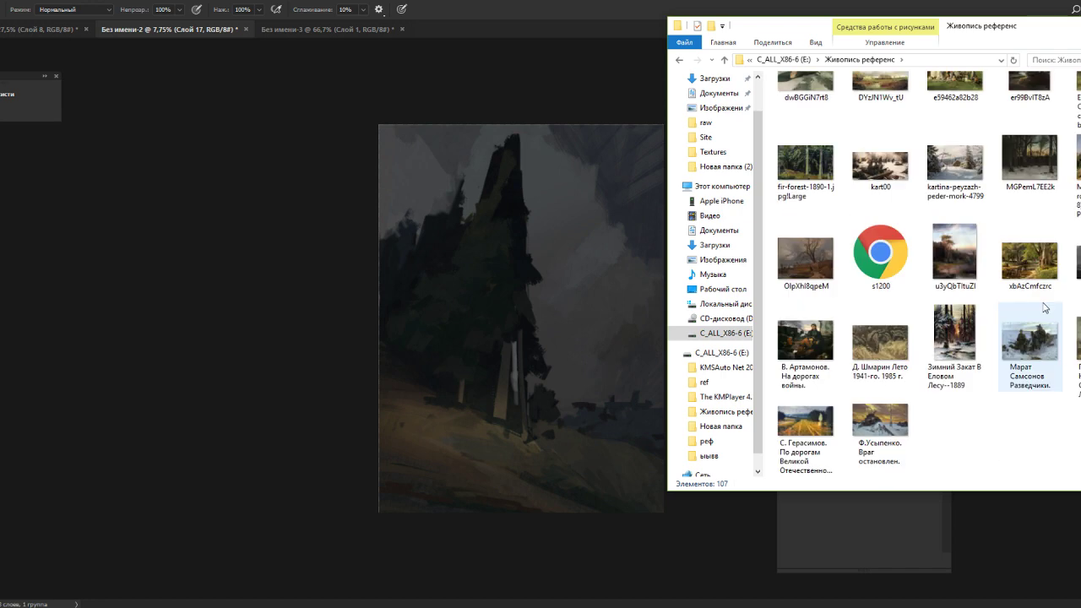
scroll(1043, 283, up, 8)
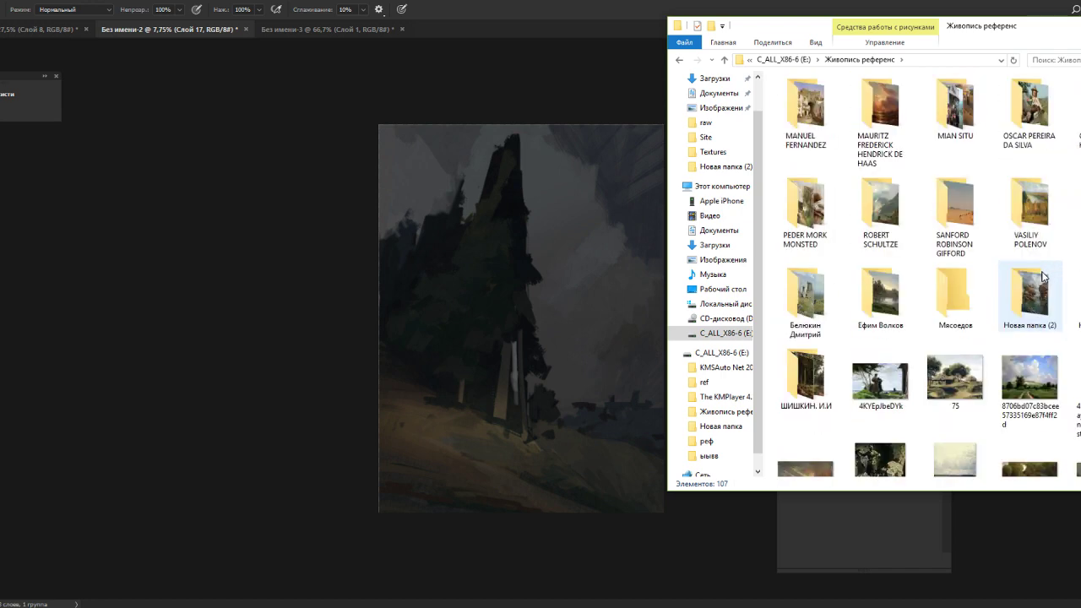
- Open the ШИШКИН. И.И folder and look through its forest and landscape paintings
double_click(806, 379)
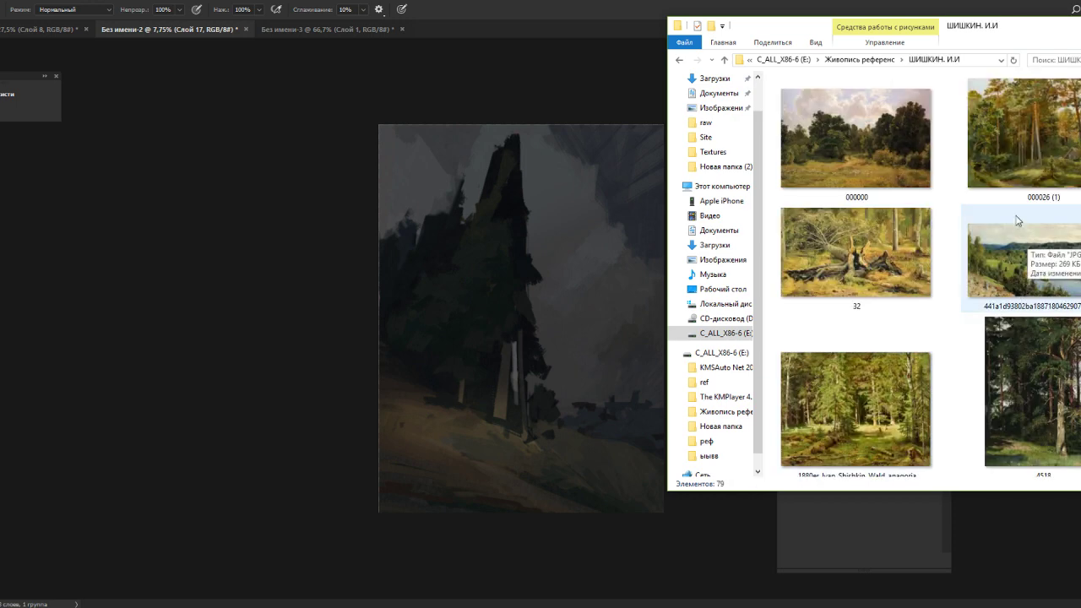
scroll(989, 215, down, 3)
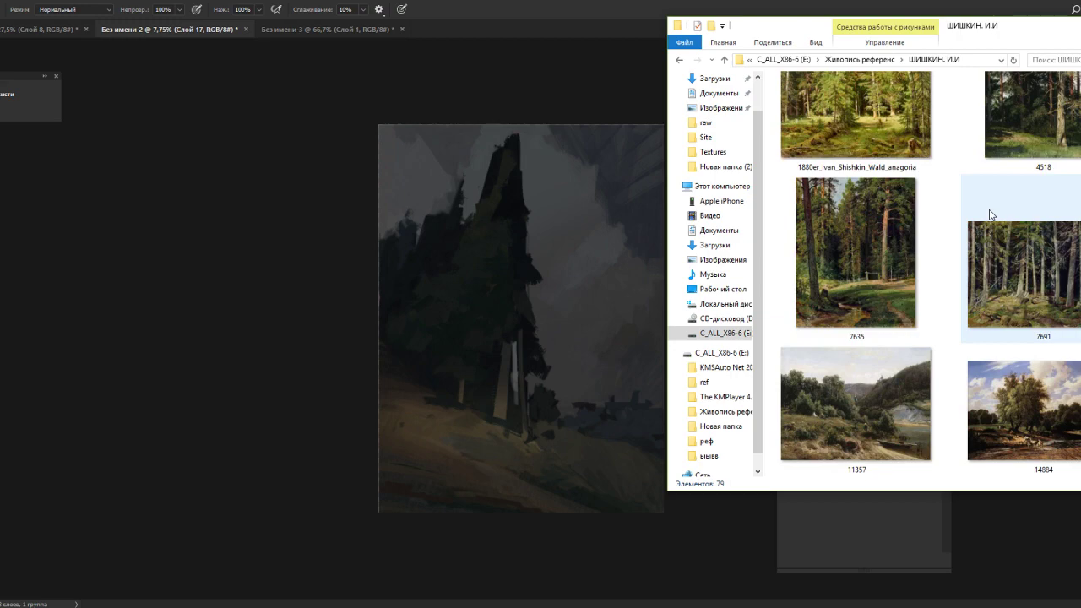
scroll(989, 215, down, 12)
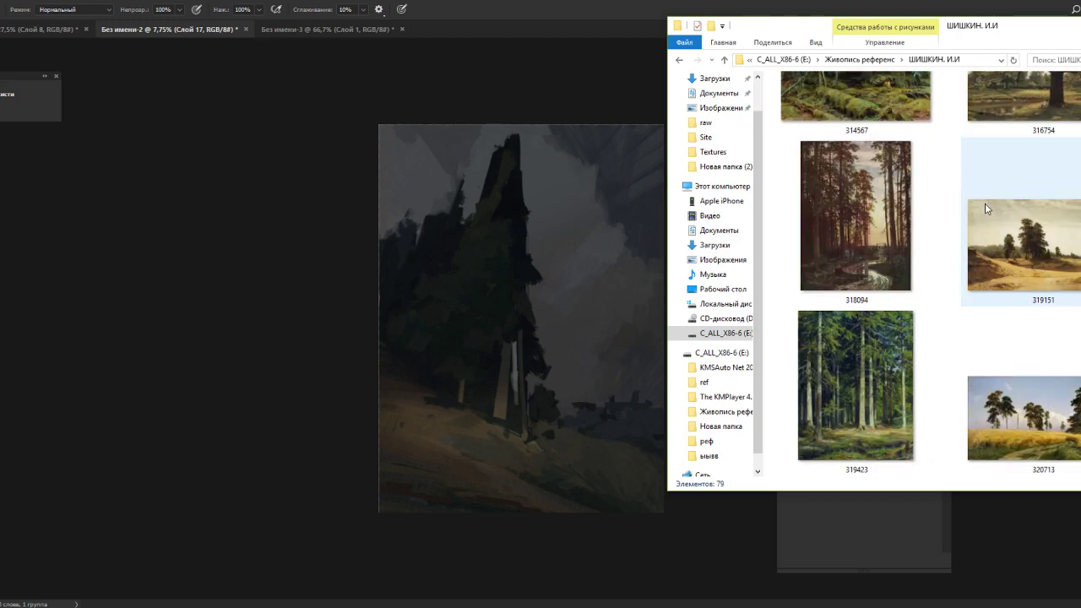
scroll(985, 209, down, 10)
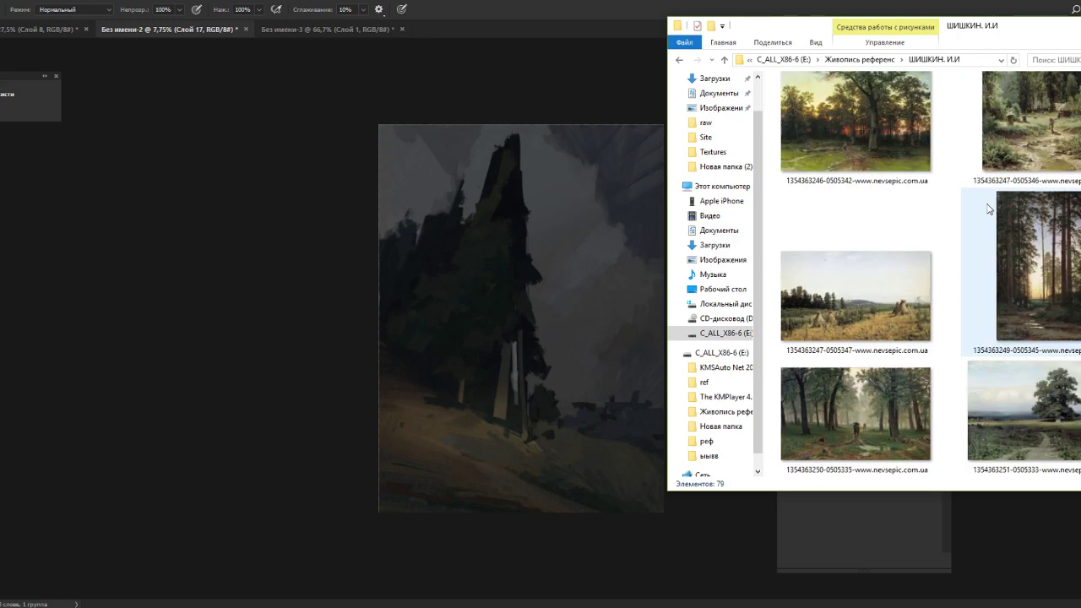
scroll(990, 209, down, 6)
scroll(987, 206, up, 4)
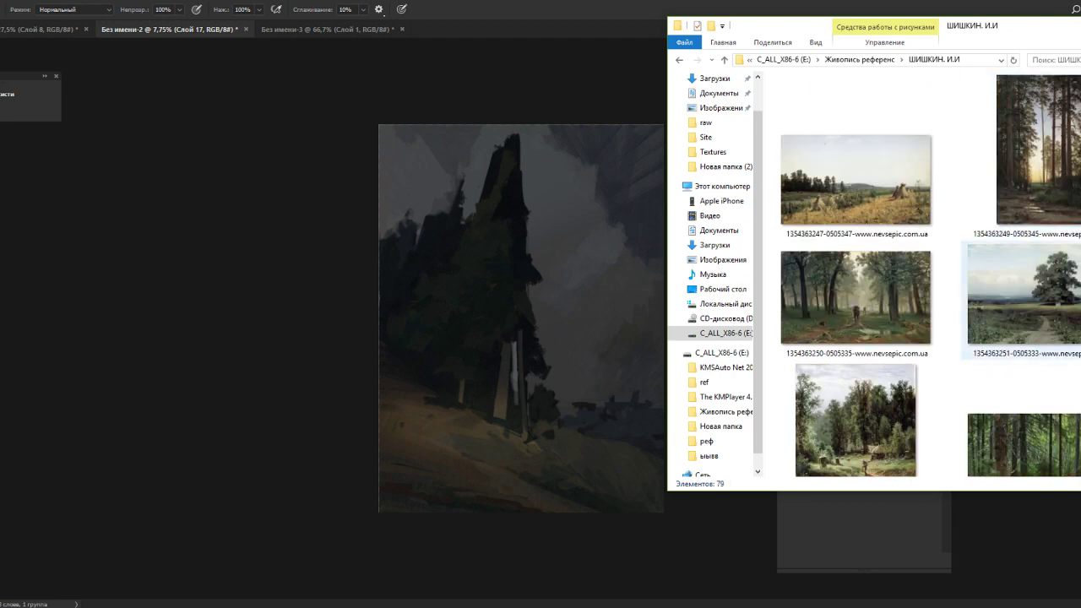
double_click(1069, 300)
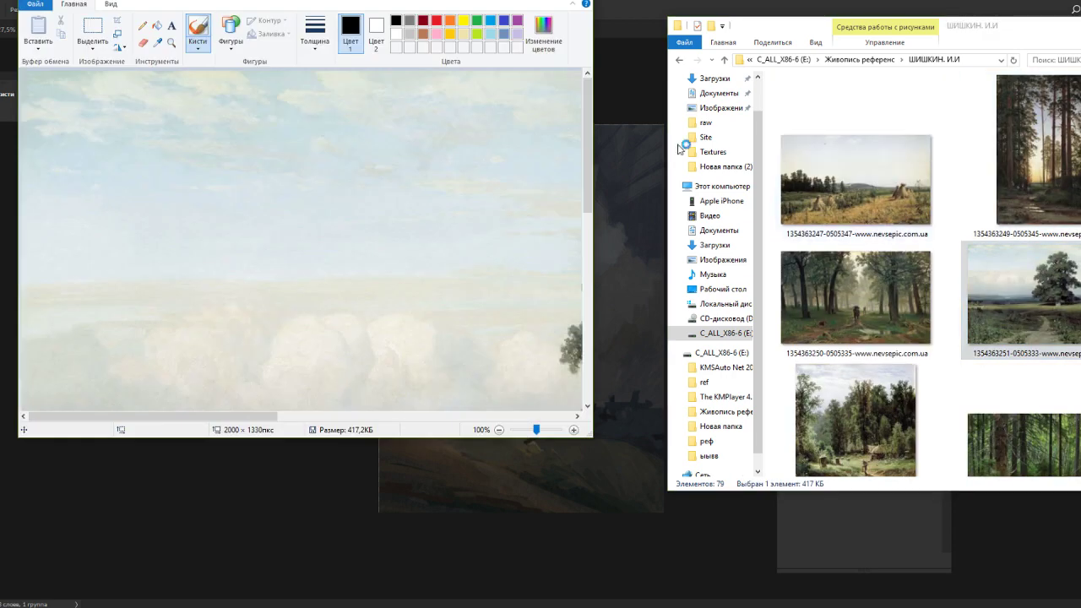
drag(536, 430, 516, 428)
drag(443, 0, 816, 111)
click(894, 553)
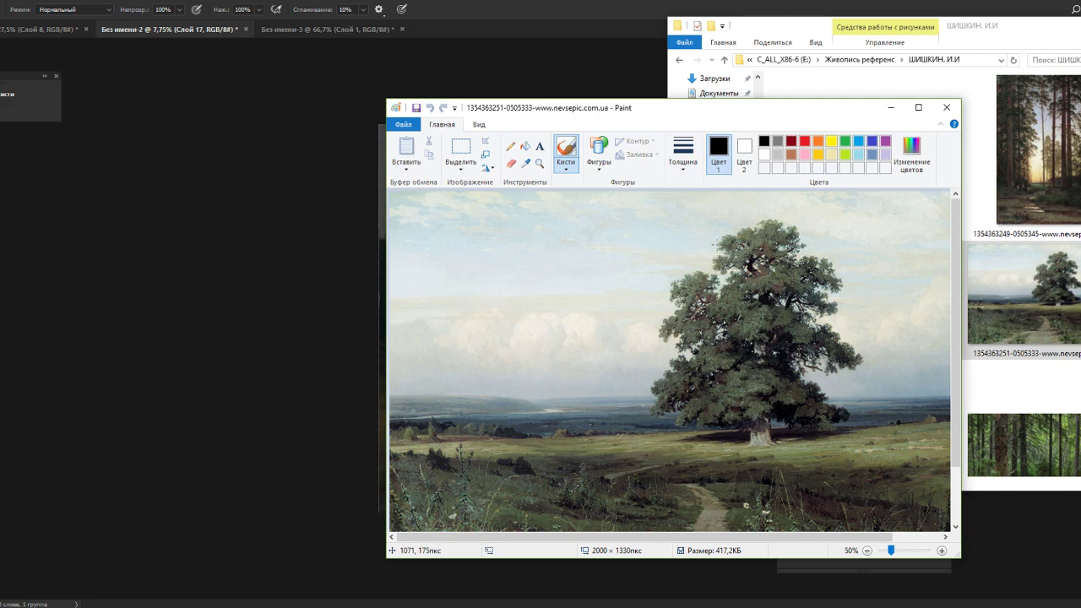
- Return to the ШИШКИН. И.И folder and examine the remaining forest paintings for light and composition
click(1029, 31)
scroll(891, 227, down, 2)
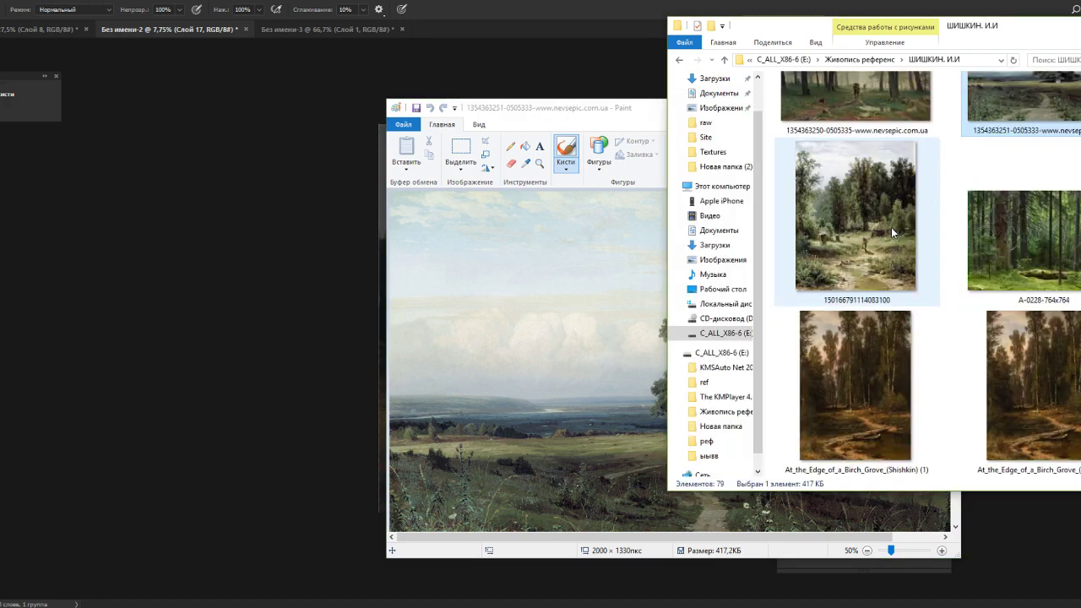
scroll(891, 227, down, 2)
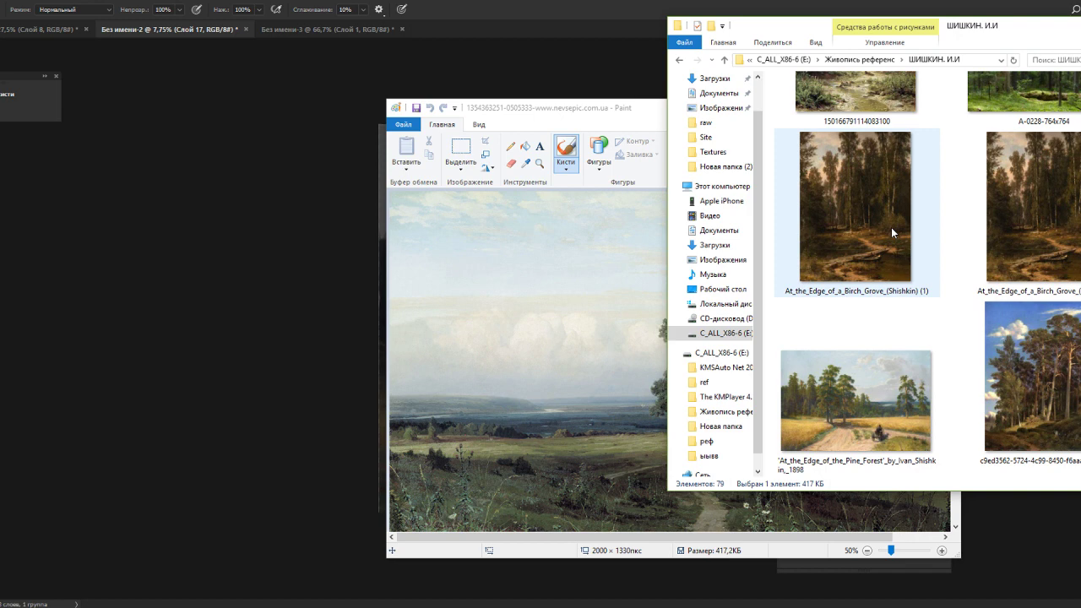
scroll(891, 228, down, 3)
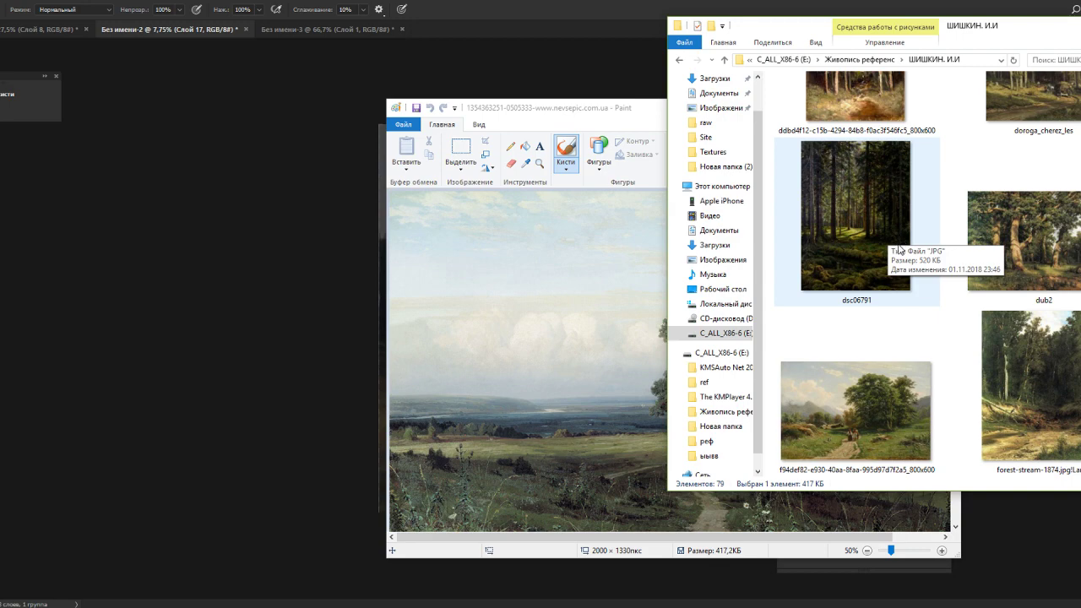
scroll(899, 247, down, 5)
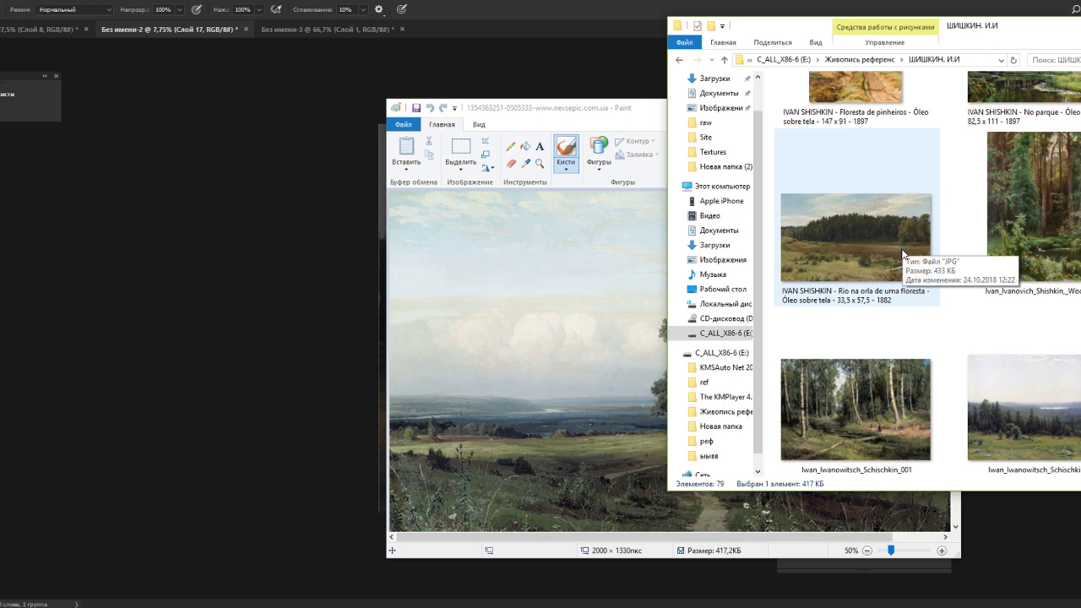
scroll(903, 252, down, 2)
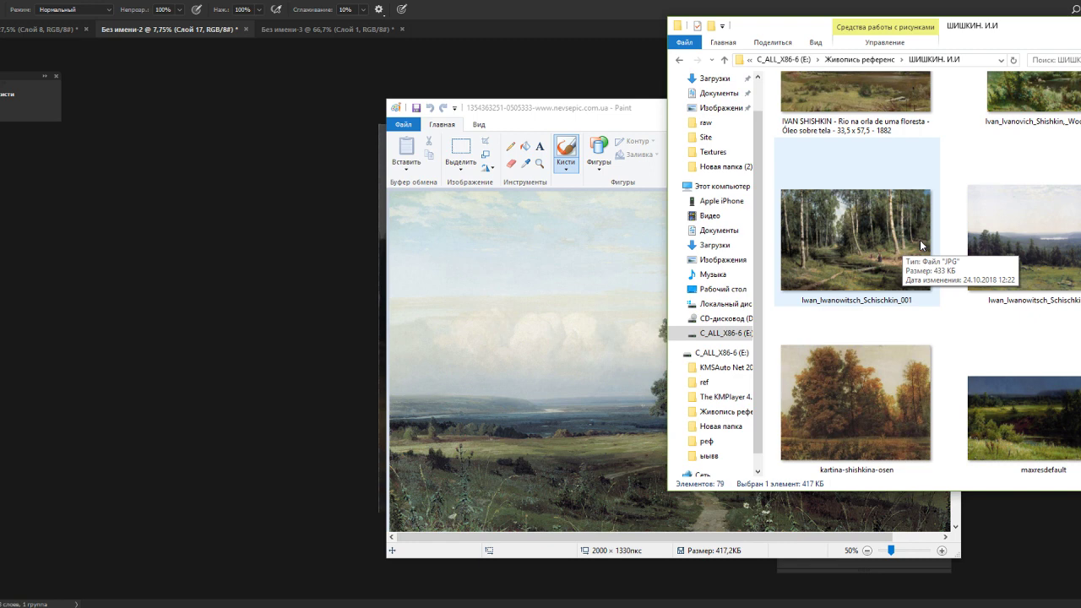
scroll(920, 240, down, 4)
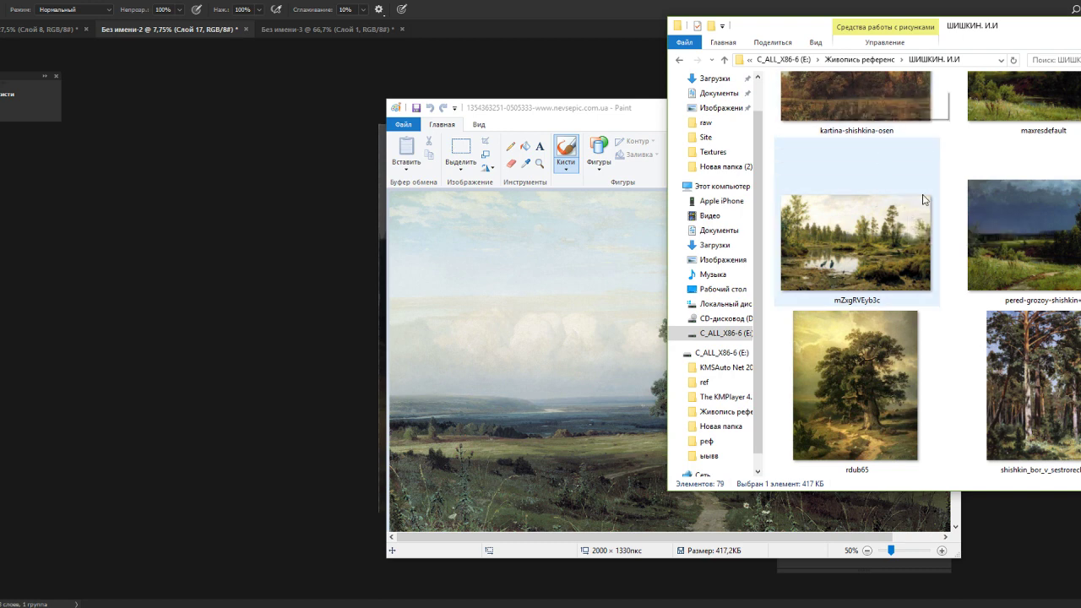
scroll(923, 200, down, 2)
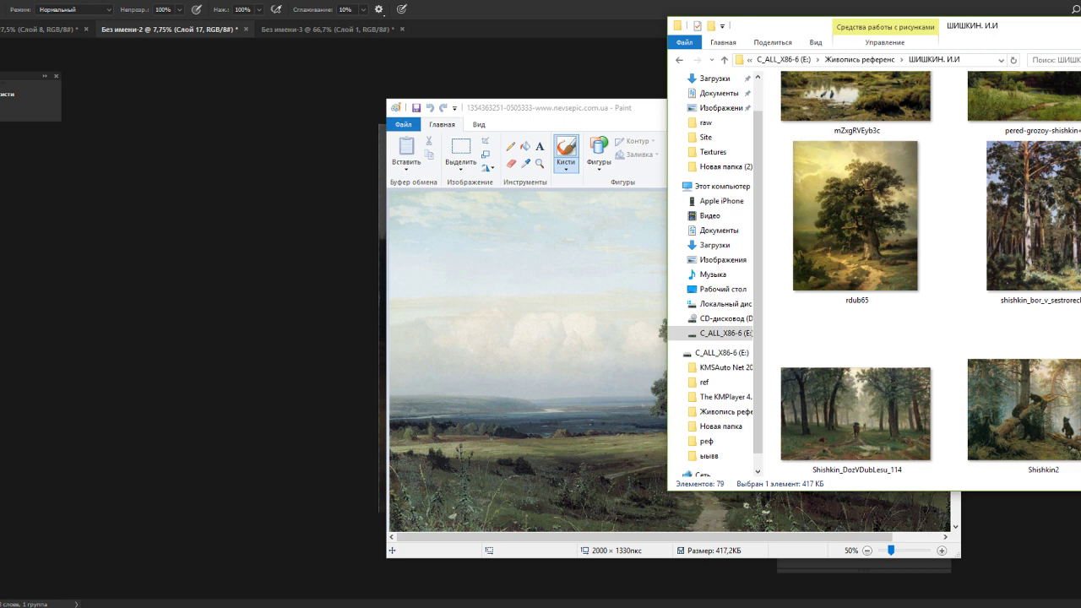
- Return to the Photoshop painting and add a Levels adjustment layer with input levels 8, 1.12 and 191
click(1080, 25)
click(890, 108)
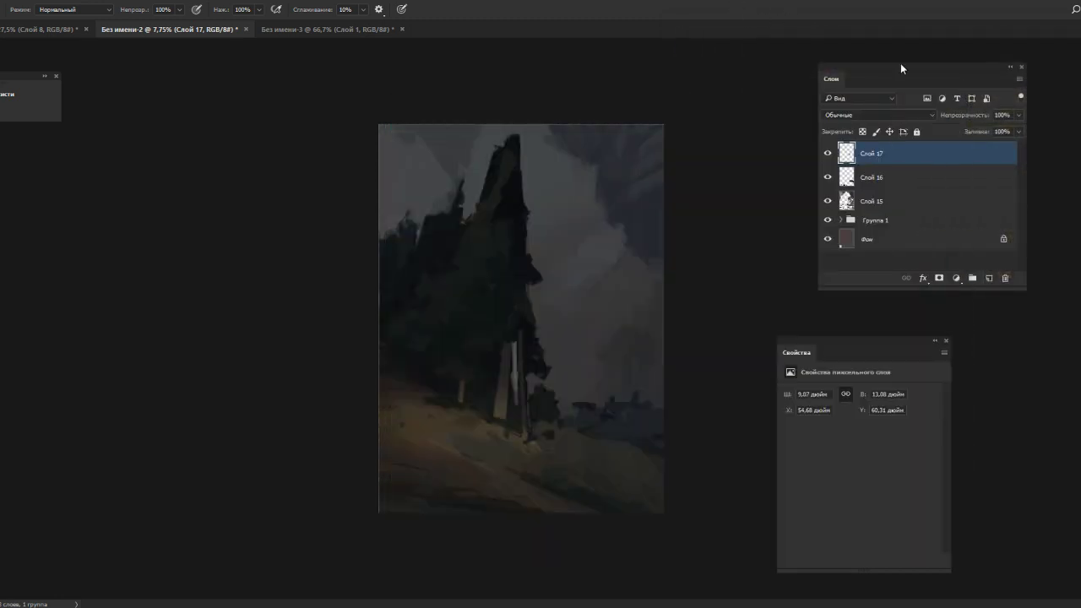
click(956, 278)
click(971, 352)
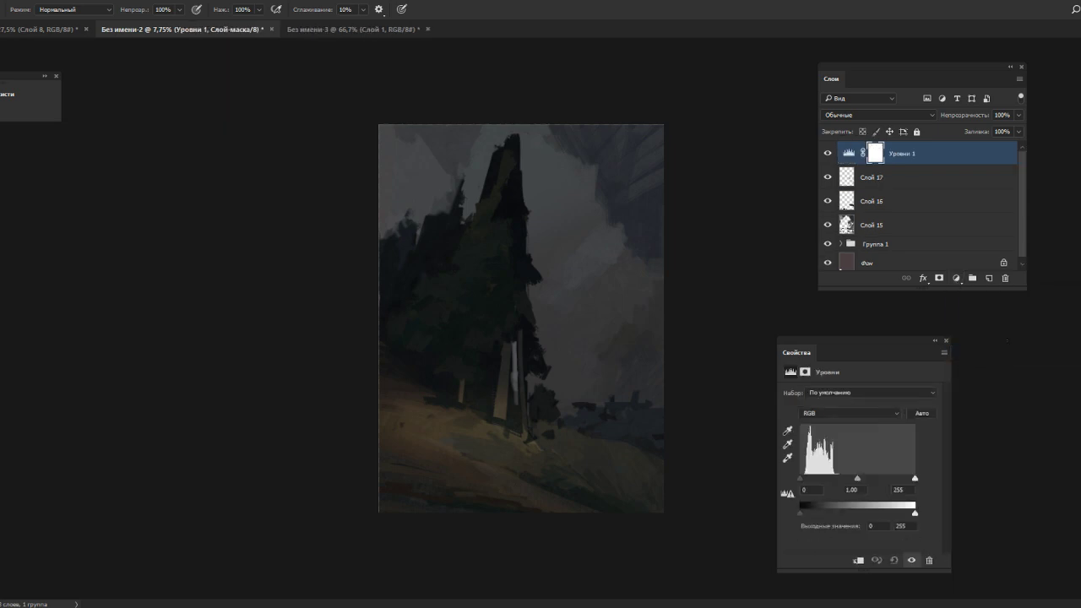
drag(912, 481, 886, 478)
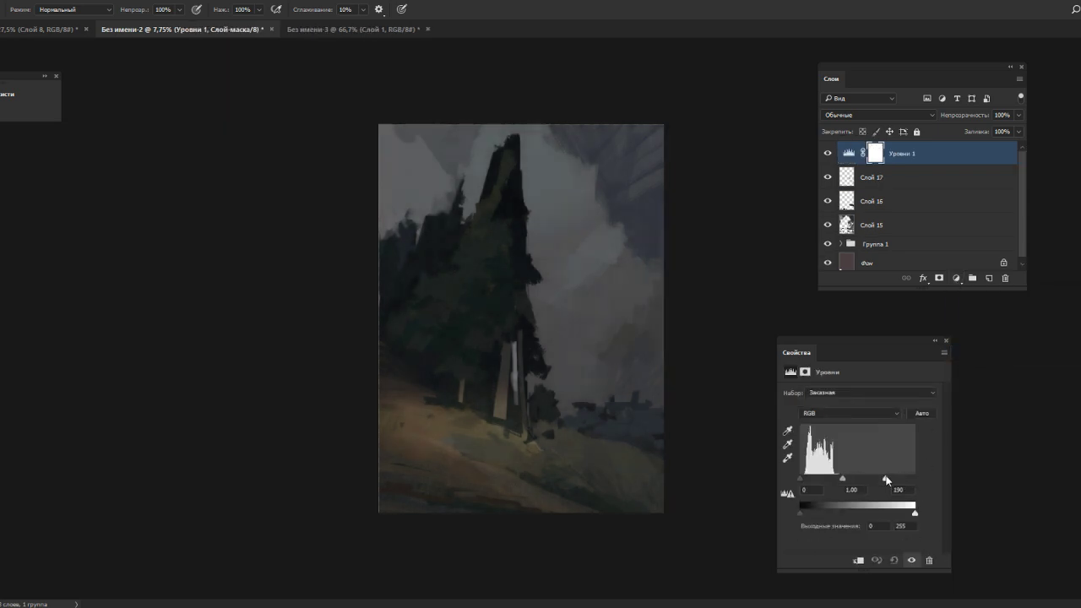
drag(800, 479, 804, 480)
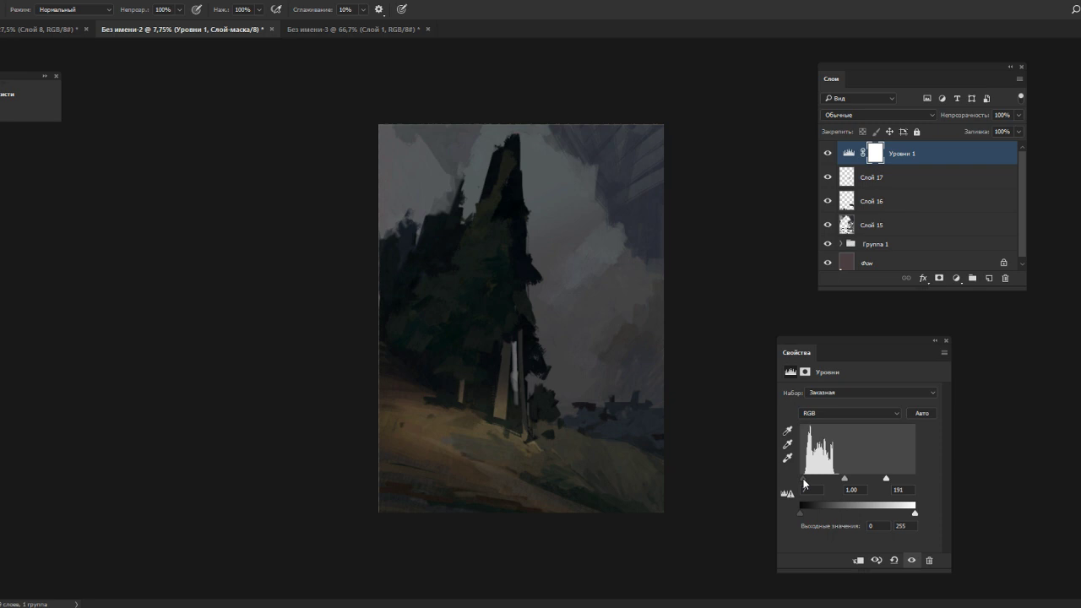
drag(803, 480, 804, 480)
drag(845, 479, 841, 480)
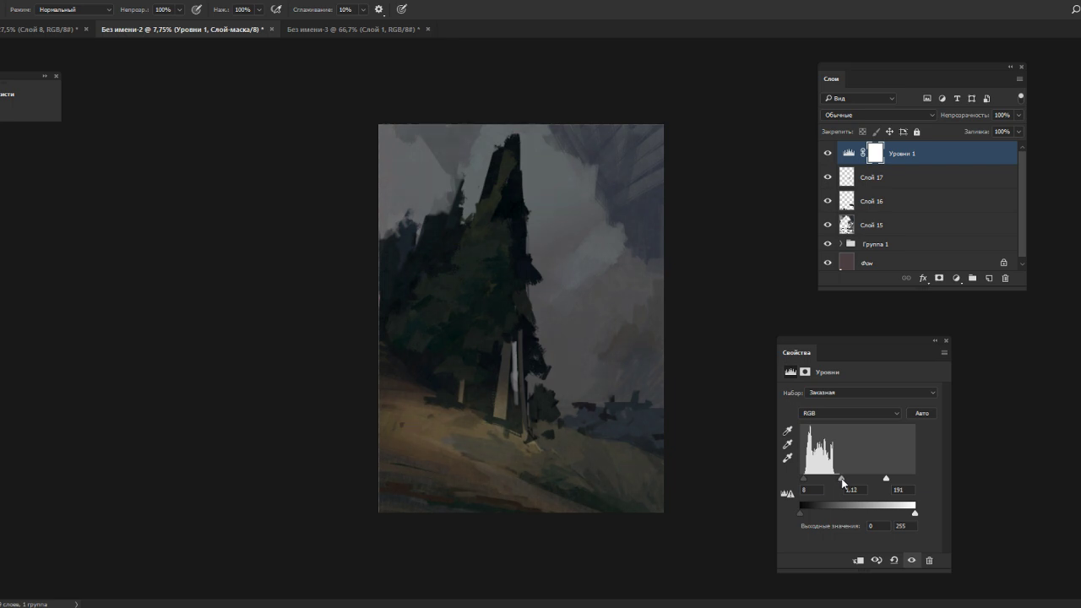
- Create a new layer above the Levels adjustment and paint sampled earthy colours along the lower slope
click(988, 280)
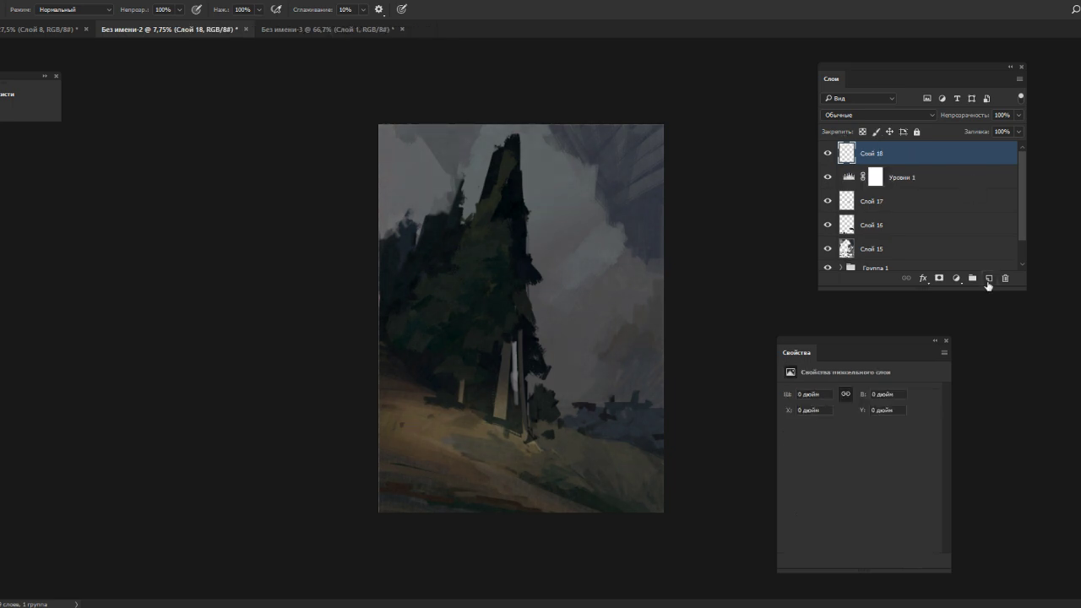
alt+click(422, 471)
right_click(445, 465)
drag(380, 452, 458, 464)
mouse_move(367, 473)
mouse_down()
mouse_move(486, 502)
mouse_move(359, 482)
mouse_move(383, 476)
mouse_move(518, 512)
mouse_up()
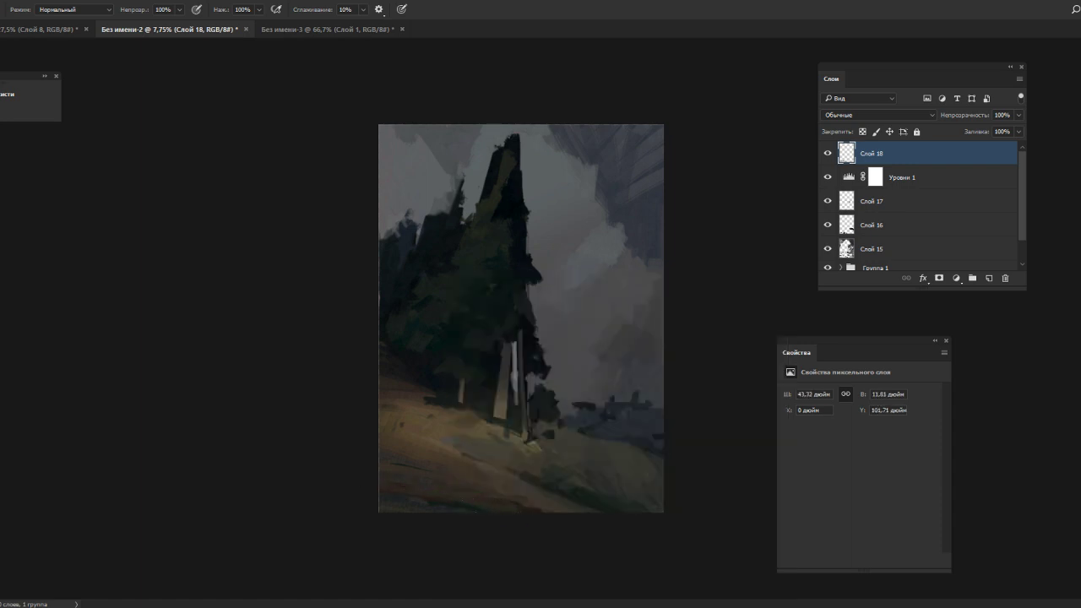
mouse_move(451, 490)
mouse_down()
mouse_move(529, 510)
mouse_move(440, 488)
mouse_move(561, 514)
mouse_up()
alt+click(569, 493)
drag(525, 475, 571, 495)
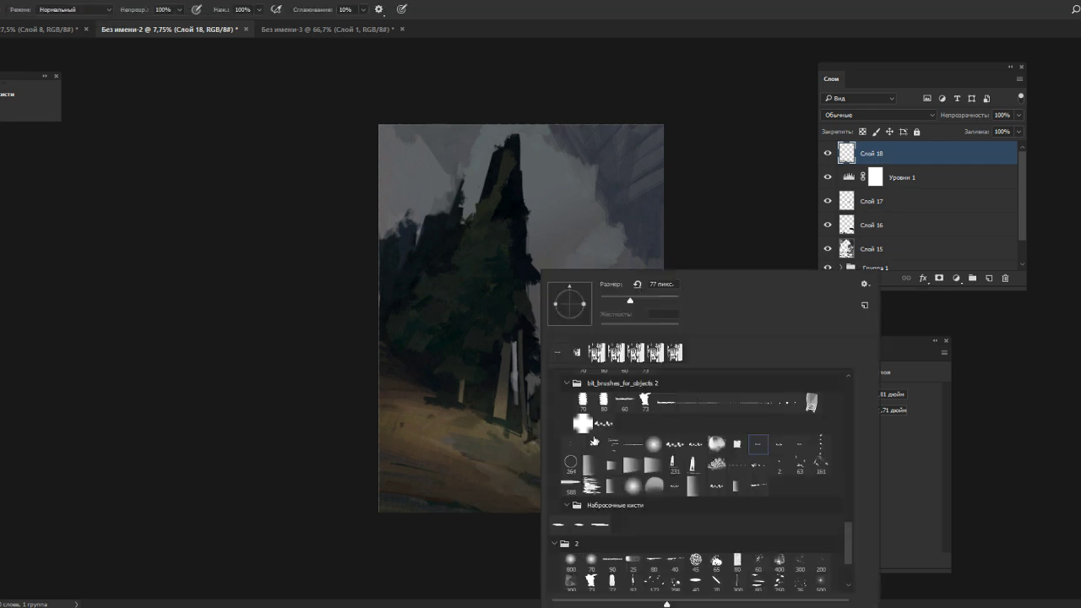
- Paint diagonal strokes in sampled dark ground tones across the bottom-left part of the hillside on Слой 18
right_click(542, 272)
click(439, 485)
mouse_move(419, 484)
mouse_down()
mouse_move(485, 503)
mouse_move(470, 502)
mouse_up()
alt+click(419, 487)
drag(369, 482, 422, 497)
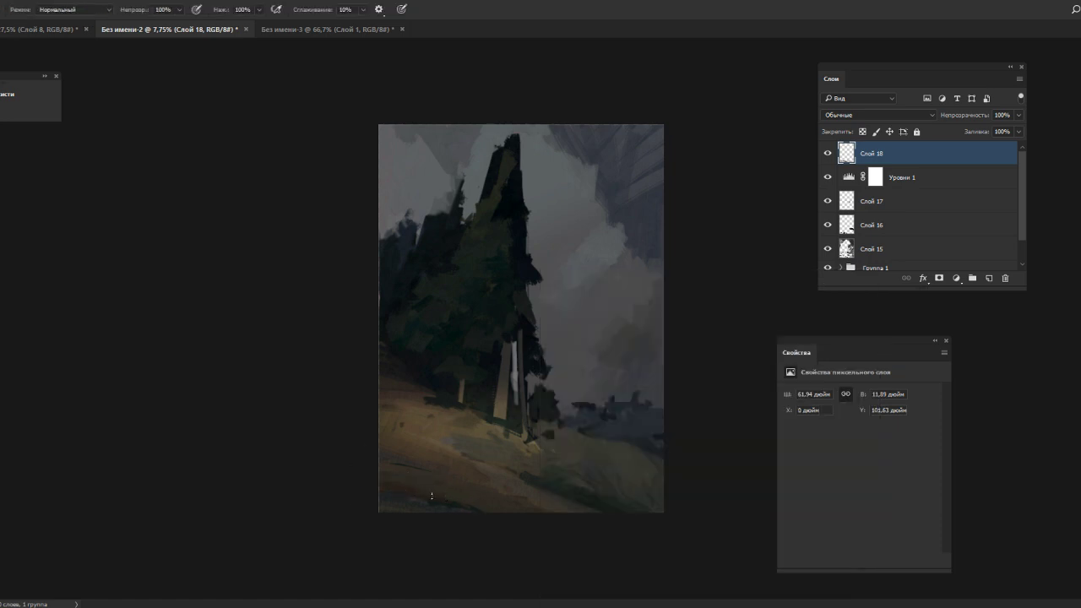
alt+click(437, 503)
drag(354, 478, 488, 505)
drag(363, 486, 490, 509)
drag(397, 489, 522, 512)
- Blend the foreground slope toward the bottom centre of the painting with repeatedly sampled ground colours
alt+click(460, 494)
drag(413, 481, 556, 513)
drag(443, 506, 538, 519)
alt+click(497, 503)
alt+click(498, 495)
drag(432, 487, 560, 525)
alt+click(465, 495)
drag(411, 475, 537, 512)
alt+click(520, 500)
drag(480, 485, 555, 507)
alt+click(566, 522)
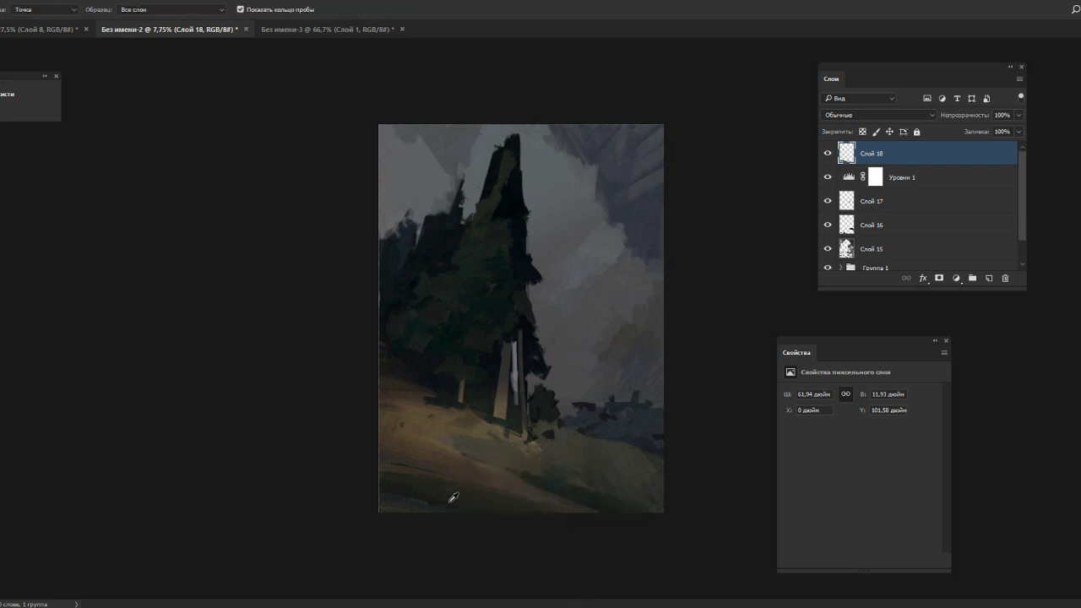
- Darken the bottom-left corner of the hillside on Слой 18 with short horizontal strokes in repeatedly sampled dark ground tones
drag(344, 488, 412, 501)
alt+click(479, 365)
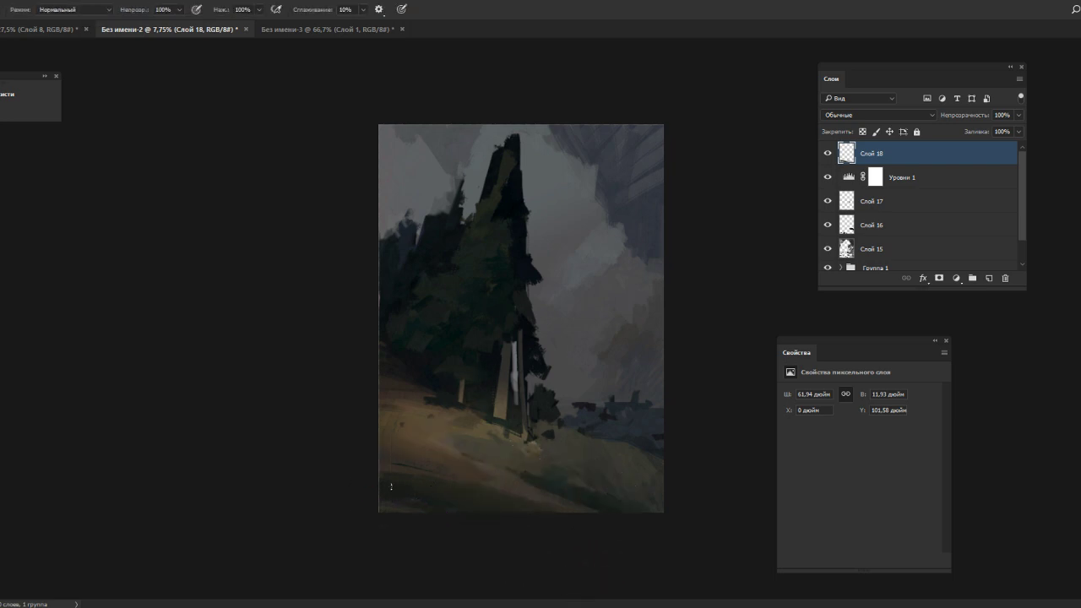
alt+click(478, 376)
alt+click(395, 488)
alt+click(389, 499)
mouse_move(384, 501)
mouse_down()
mouse_move(337, 499)
mouse_move(457, 515)
mouse_move(451, 502)
mouse_up()
alt+click(426, 502)
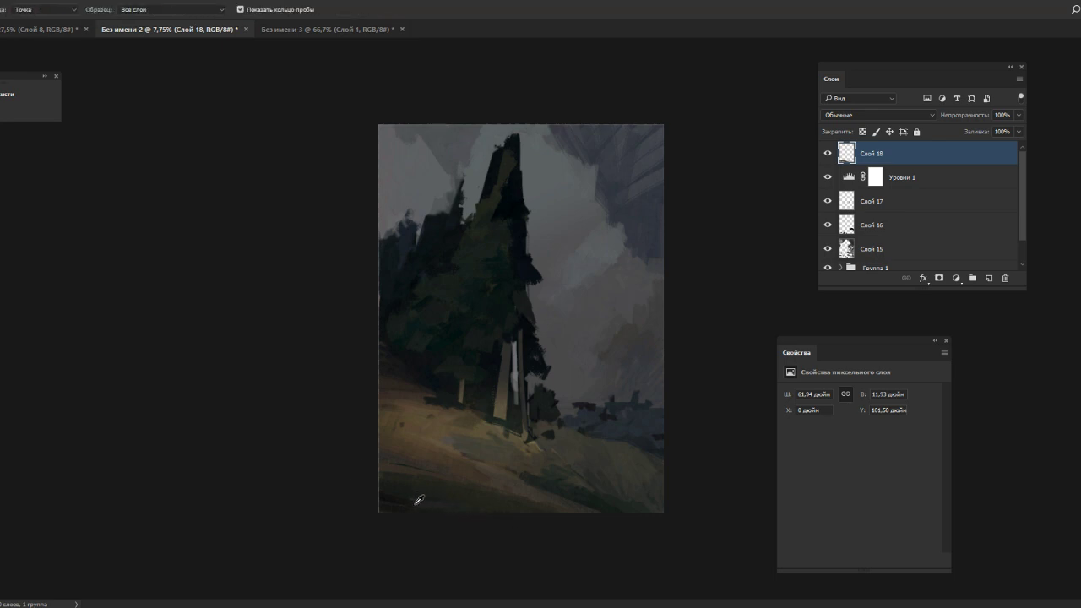
alt+click(403, 491)
drag(426, 500, 447, 503)
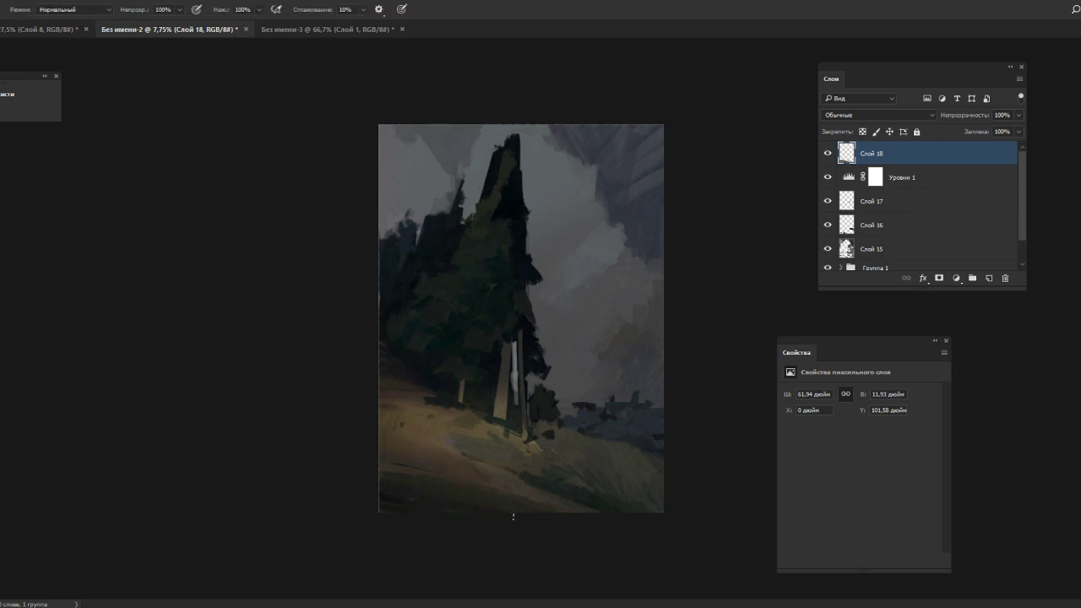
alt+click(470, 502)
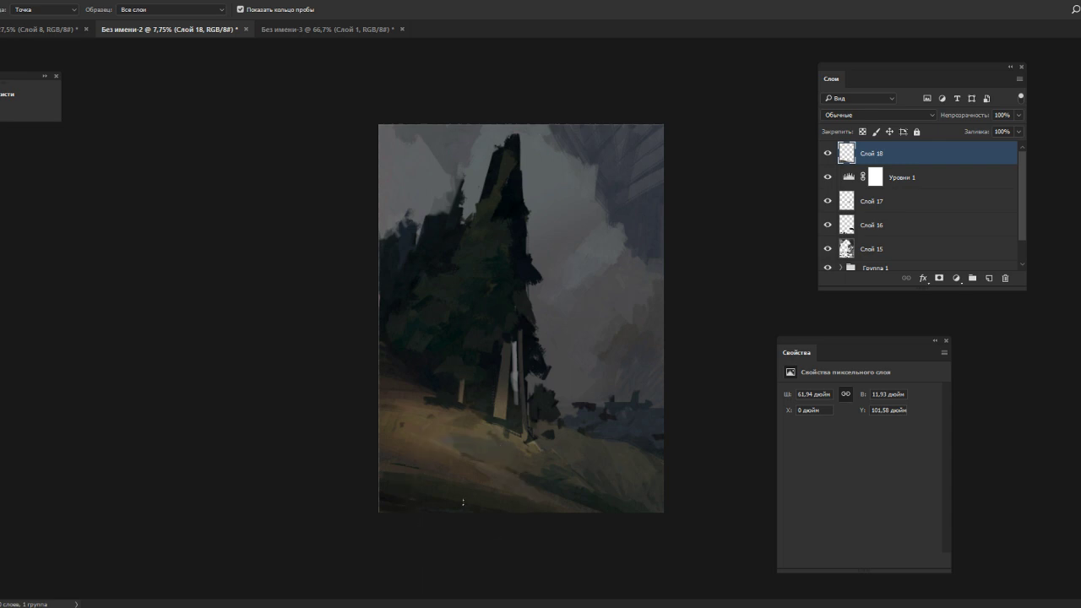
- Paint slanted strokes in sampled brown tones along the left edge of the slope, above the dark foreground
alt+click(421, 485)
mouse_move(370, 462)
mouse_down()
mouse_move(442, 473)
mouse_move(425, 471)
mouse_up()
alt+click(517, 426)
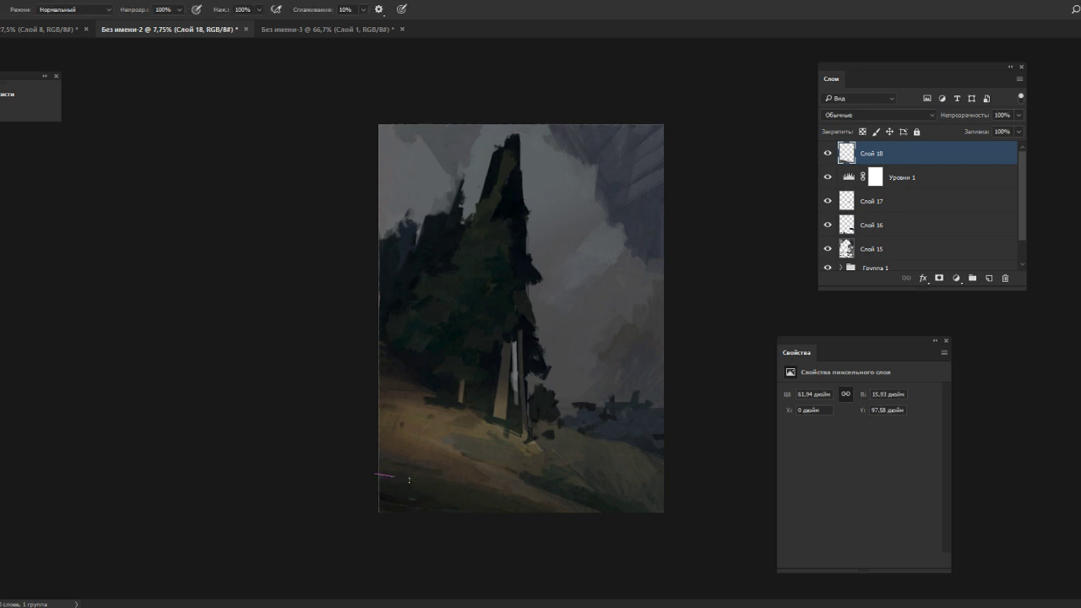
key(shift)
drag(385, 467, 407, 470)
right_click(473, 494)
click(397, 473)
drag(396, 457, 457, 474)
key(alt)
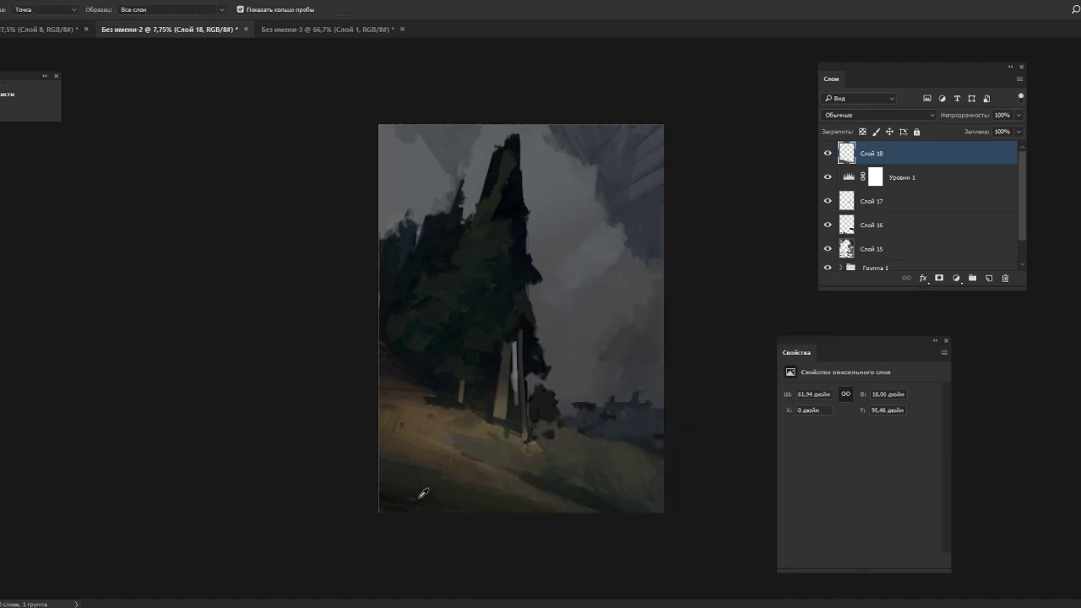
- Touch up the dark bottom-left foreground with sampled colours, and compare the painting with Слой 18 hidden and shown
key(b)
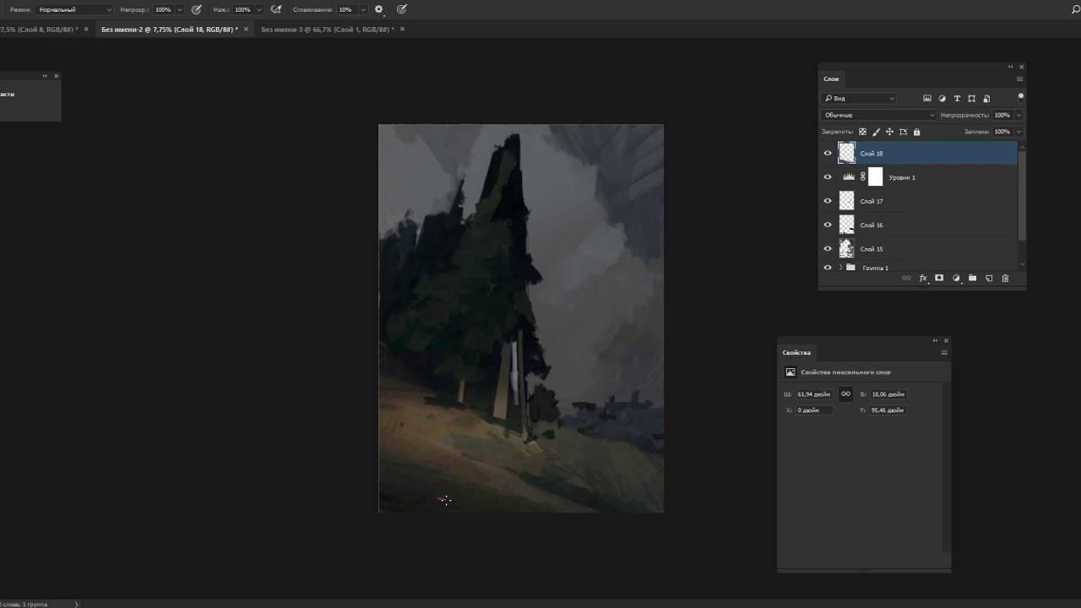
alt+click(414, 500)
drag(425, 502, 404, 502)
key(b)
alt+click(410, 498)
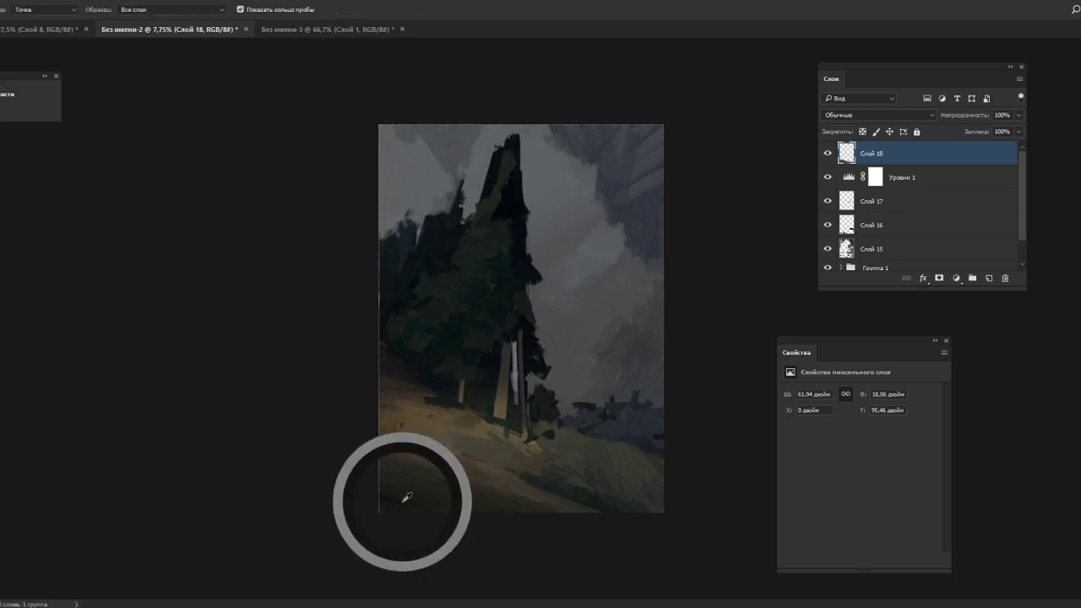
click(827, 153)
click(828, 154)
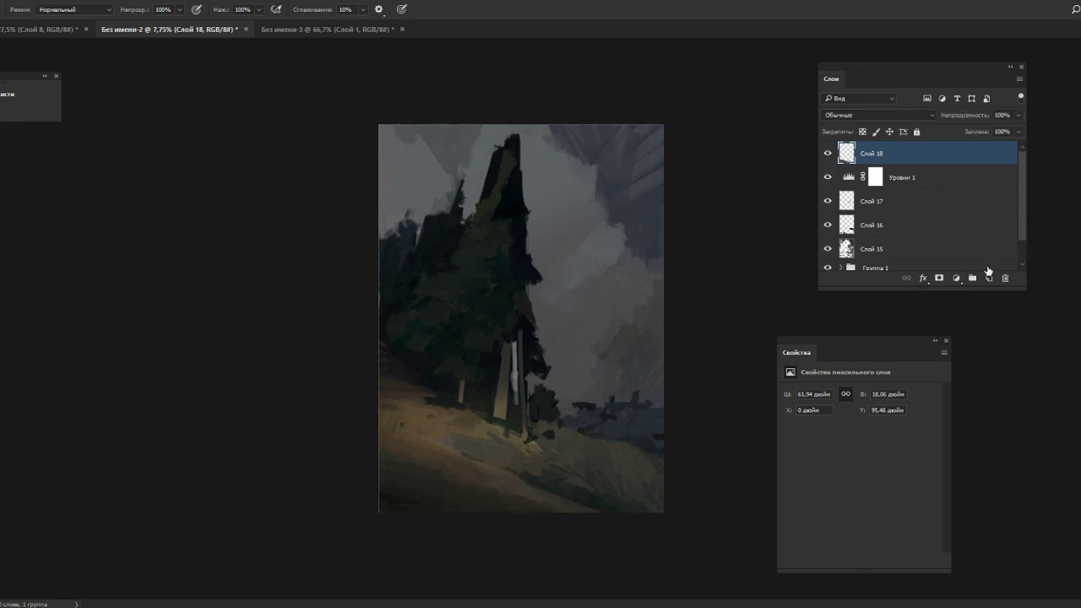
- Create a new layer and paint a warm sampled glow across the slope beneath the trees with a large soft round brush
click(989, 278)
alt+click(443, 431)
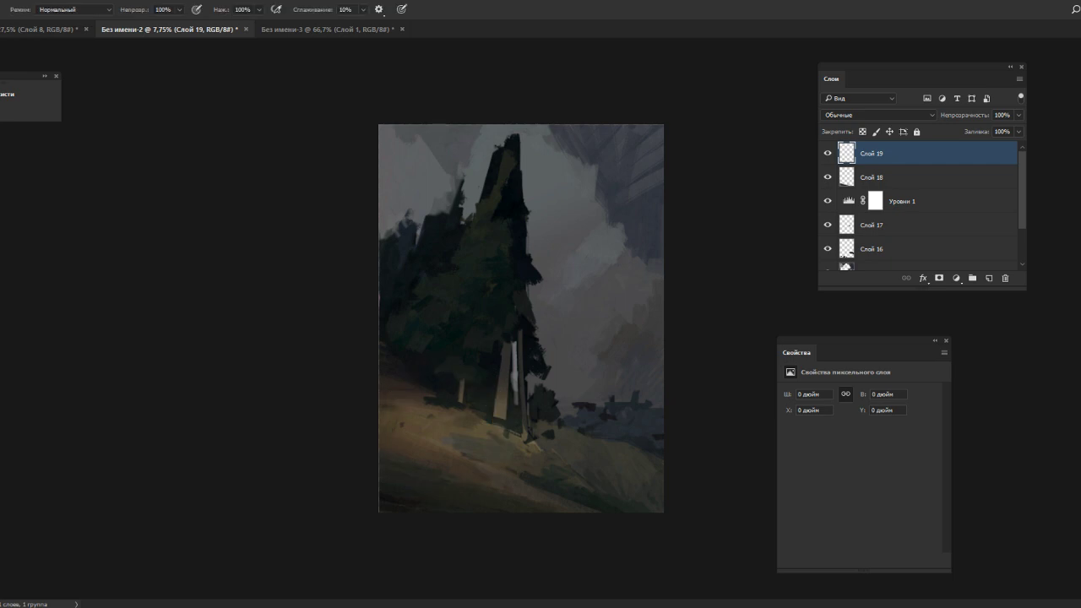
key(i)
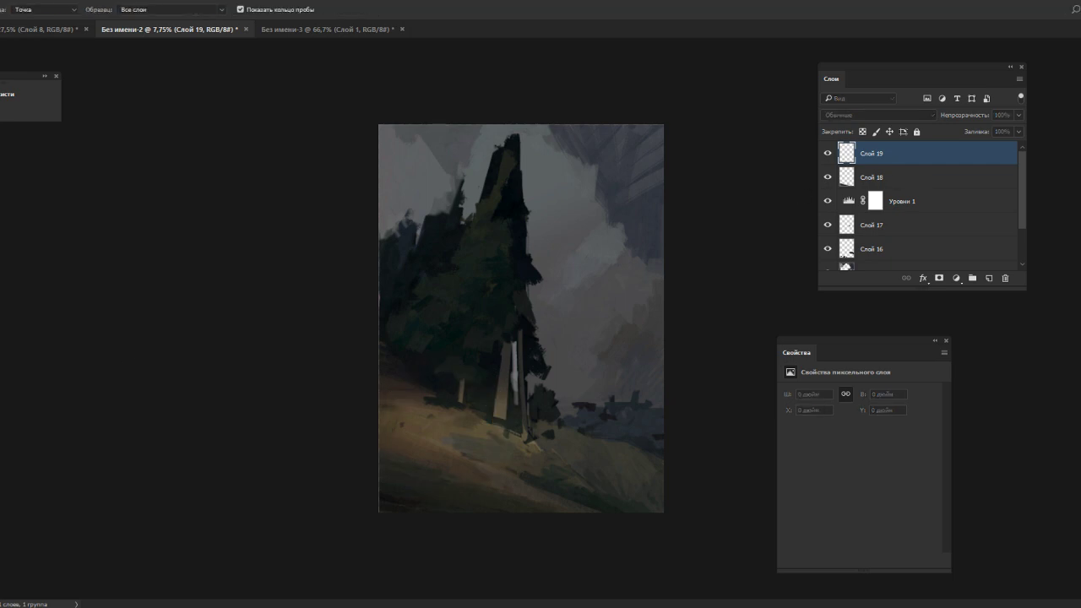
key(b)
right_click(520, 424)
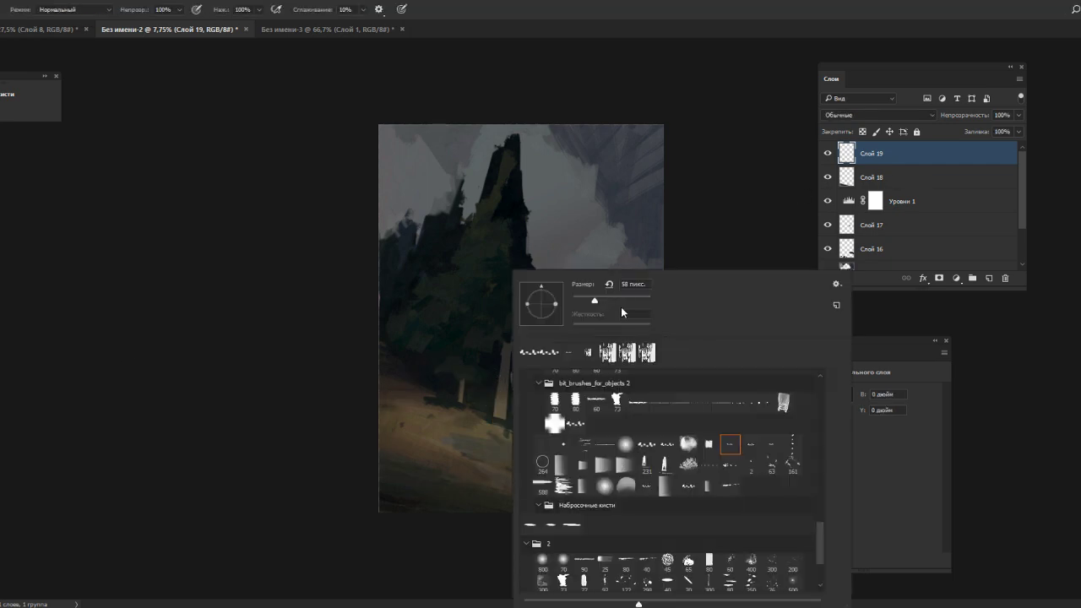
scroll(825, 545, up, 15)
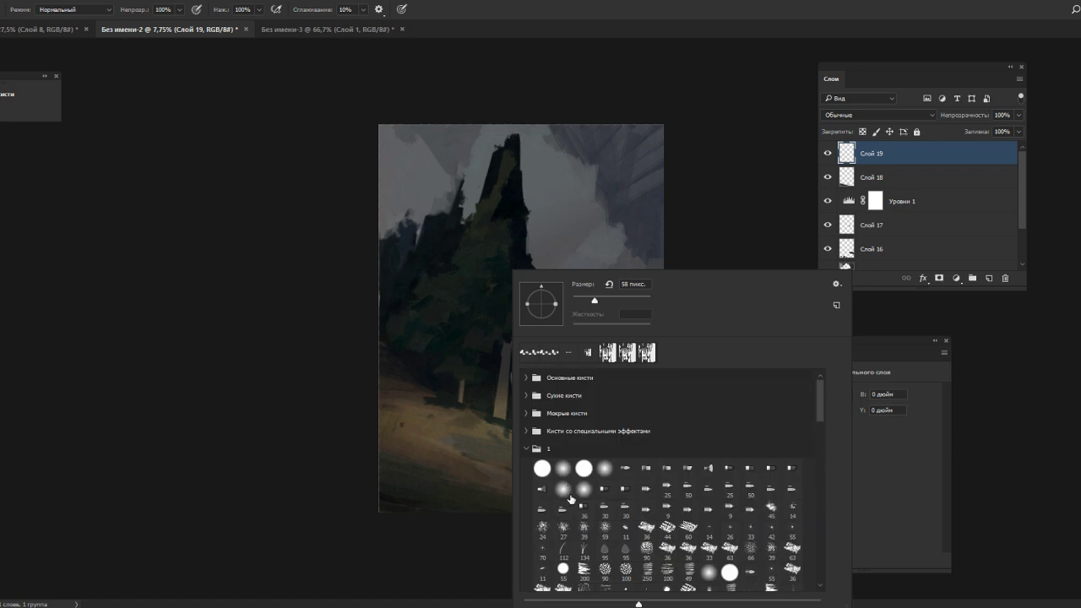
click(706, 572)
drag(642, 301, 647, 303)
mouse_move(463, 403)
mouse_down()
mouse_move(442, 423)
mouse_move(461, 434)
mouse_move(541, 440)
mouse_up()
- Set the glow layer's blend mode to Перекрытие (Overlay) and its opacity to 18%
click(878, 115)
click(840, 235)
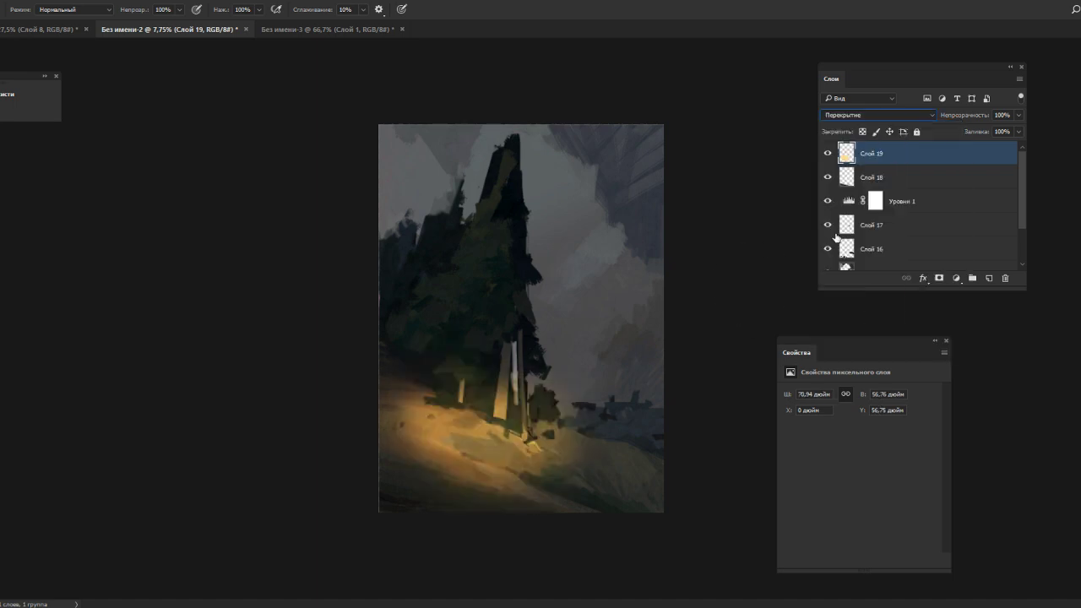
click(1019, 115)
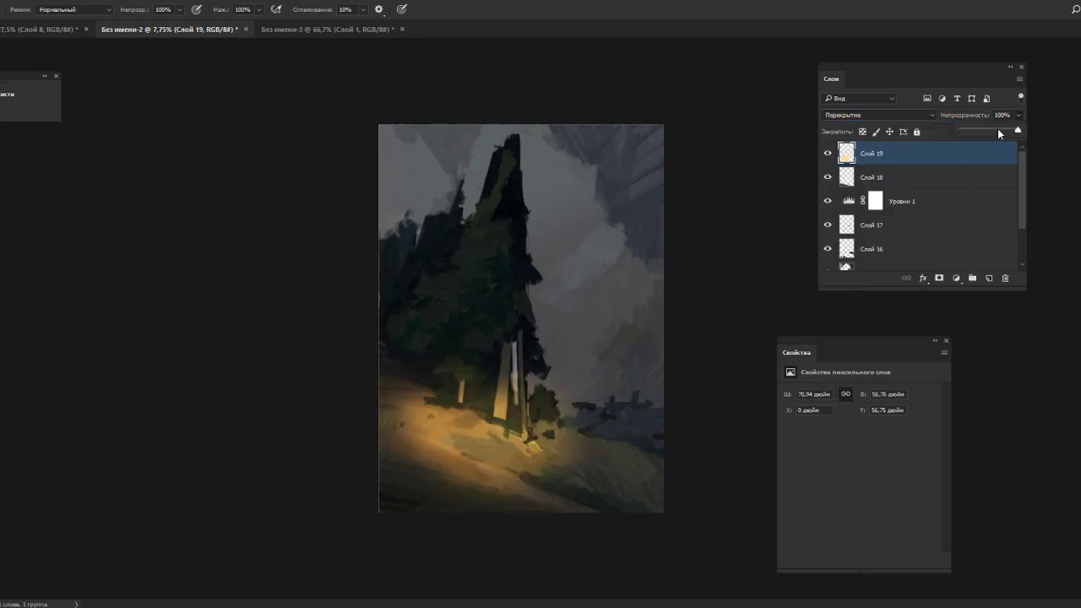
mouse_move(999, 129)
mouse_down()
mouse_move(970, 130)
mouse_move(979, 132)
mouse_up()
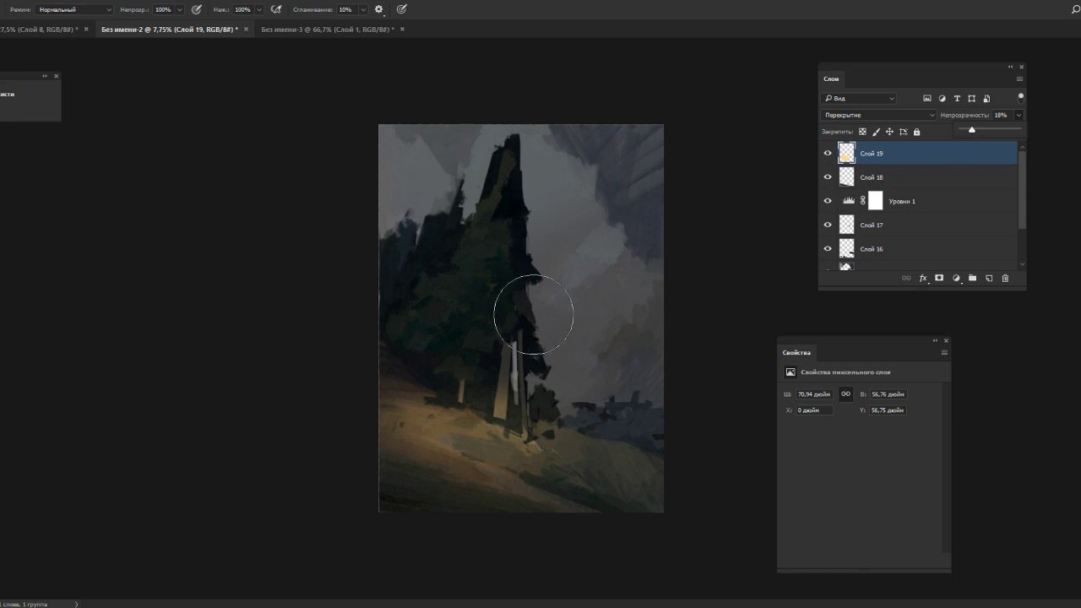
scroll(534, 307, down, 10)
scroll(535, 304, up, 10)
scroll(591, 397, down, 1)
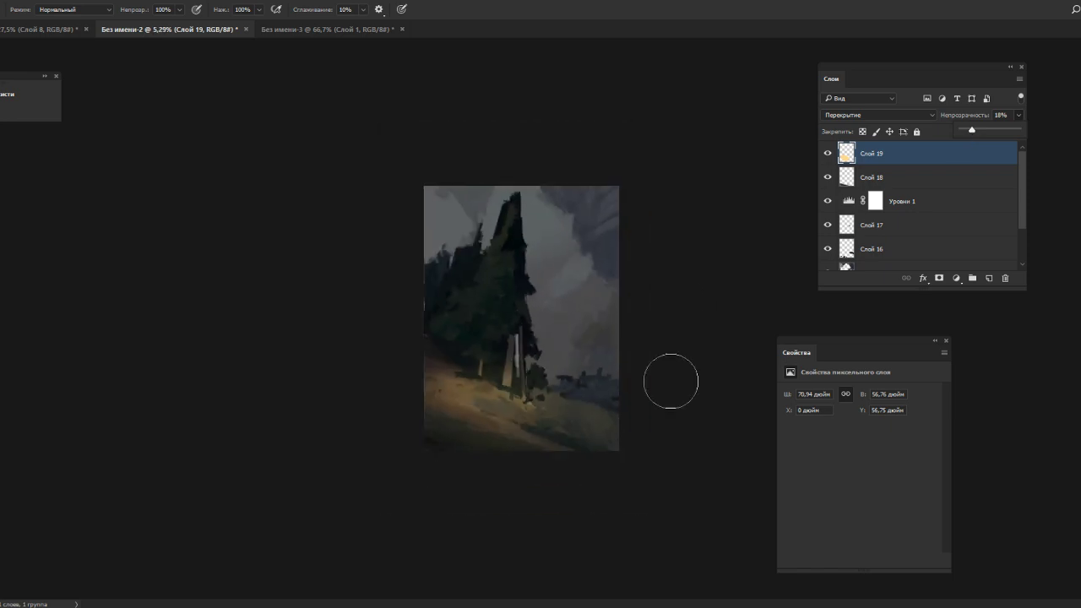
- Create a new layer above the glow and paint the left edge of the slope in a sampled ground colour with a 17 px brush
click(986, 278)
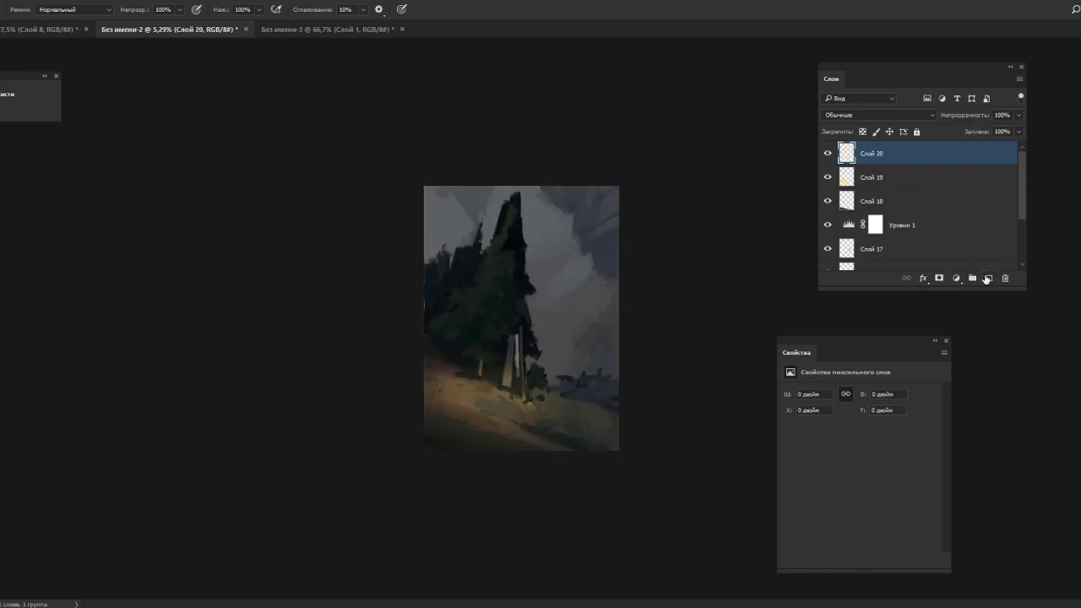
scroll(473, 414, up, 2)
scroll(473, 414, down, 1)
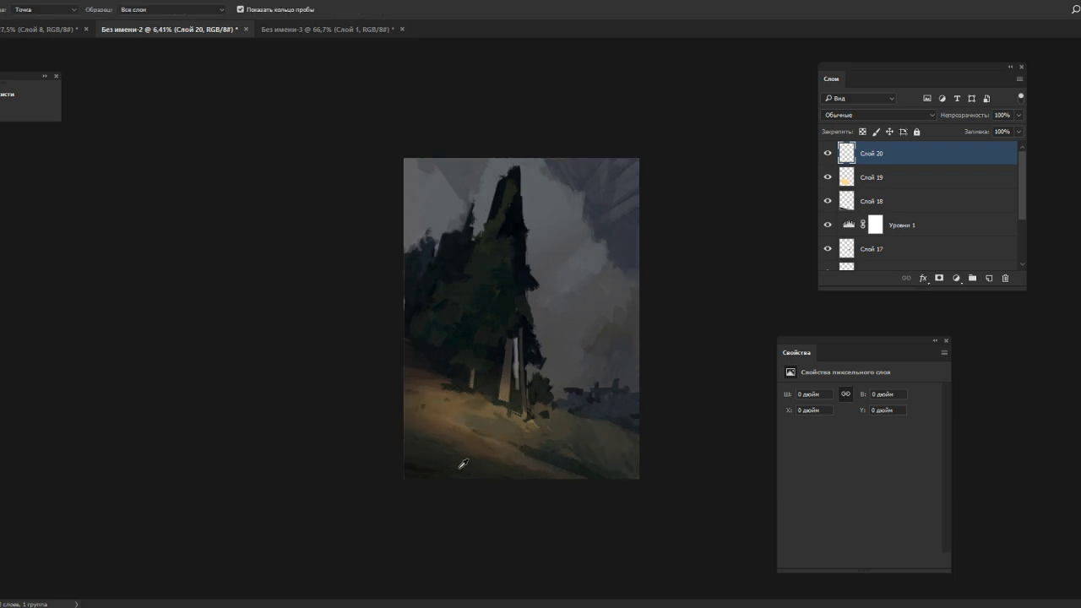
alt+click(431, 466)
right_click(515, 457)
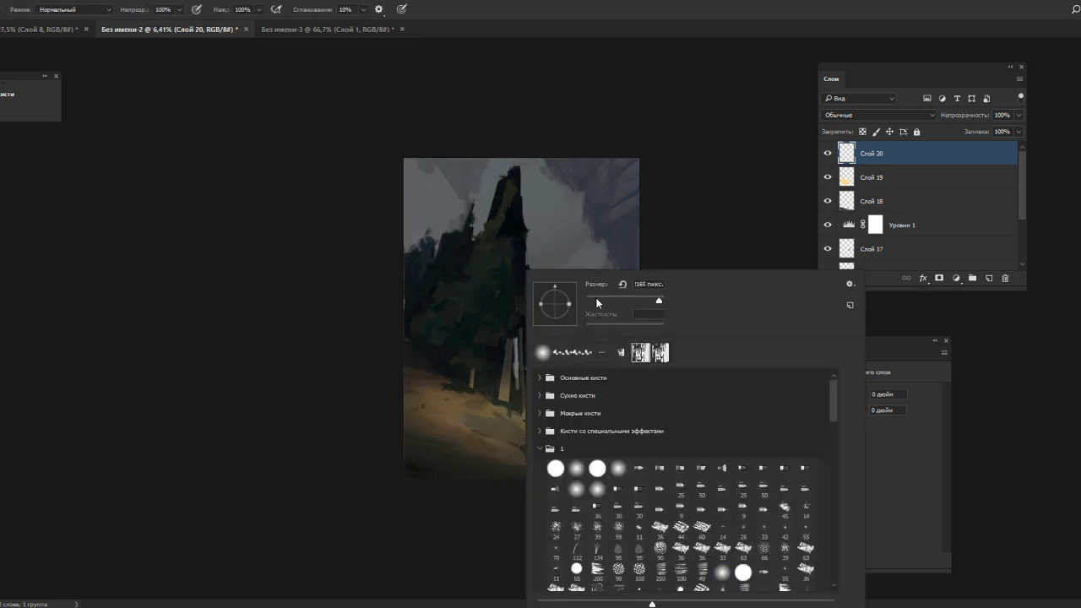
click(595, 300)
key(Return)
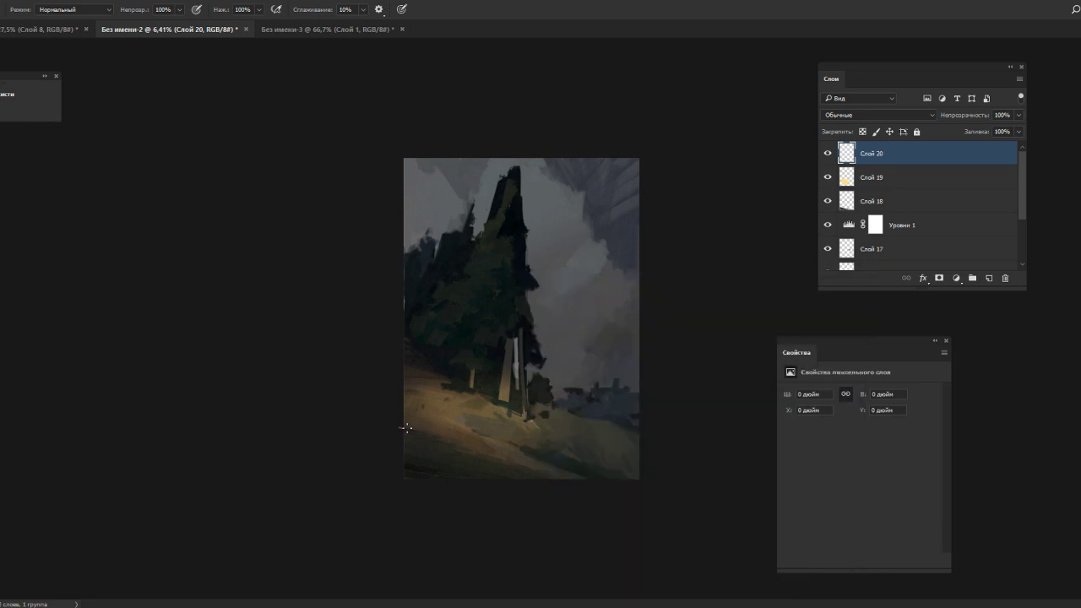
key(i)
key(b)
- Enlarge the brush to 56 px and extend the strokes along the left edge of the slope
right_click(478, 456)
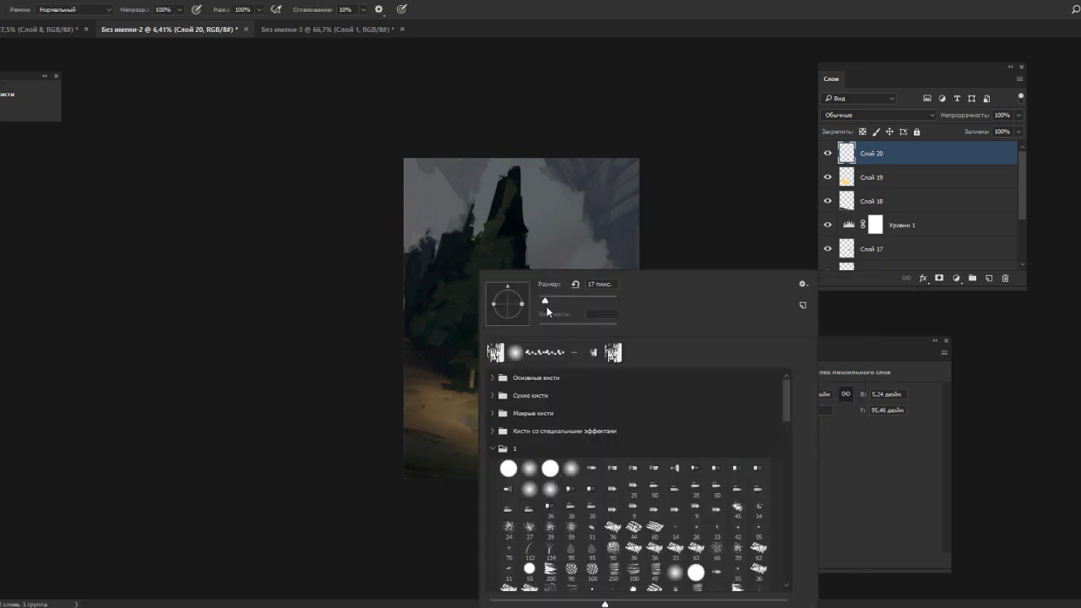
click(559, 301)
drag(427, 434, 405, 430)
alt+click(447, 448)
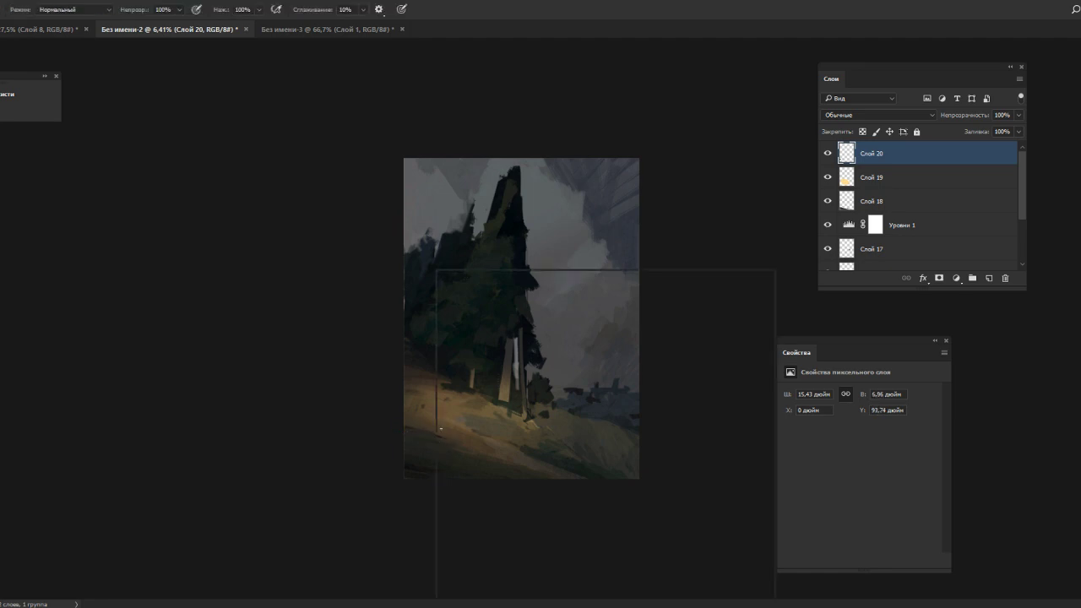
- Switch to a textured brush from the bit_brushes_for_objects 2 group and set its size to 86 px
right_click(452, 482)
drag(741, 390, 765, 520)
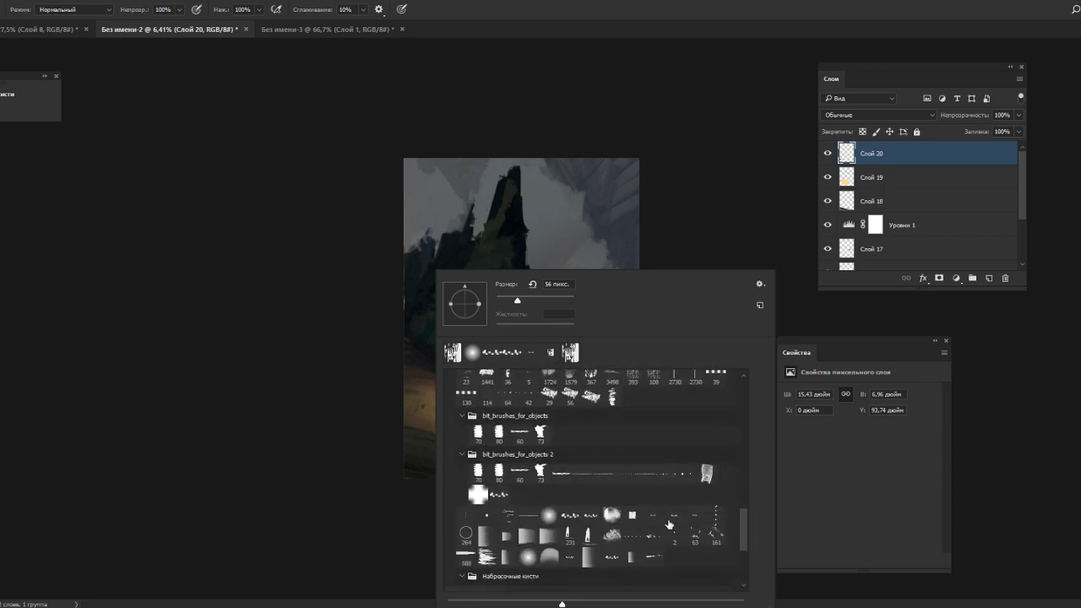
click(657, 516)
drag(518, 299, 532, 298)
key(Return)
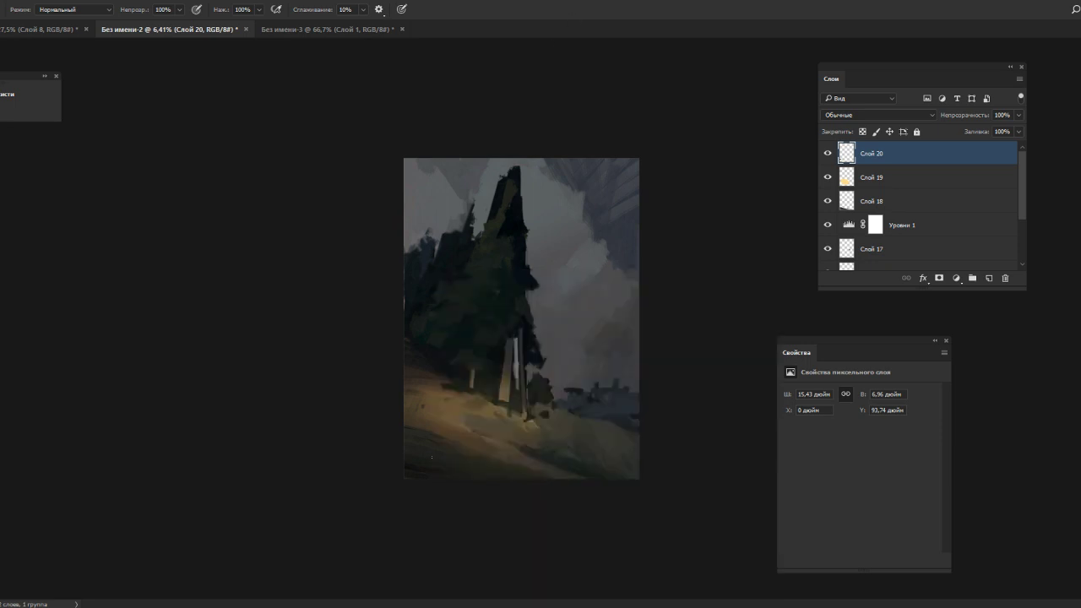
- Paint the dark foreground in the bottom-left part of Слой 20 with textured strokes in repeatedly sampled ground colours
alt+click(424, 468)
drag(461, 481, 465, 480)
alt+click(448, 474)
alt+click(414, 467)
alt+click(421, 456)
alt+click(419, 463)
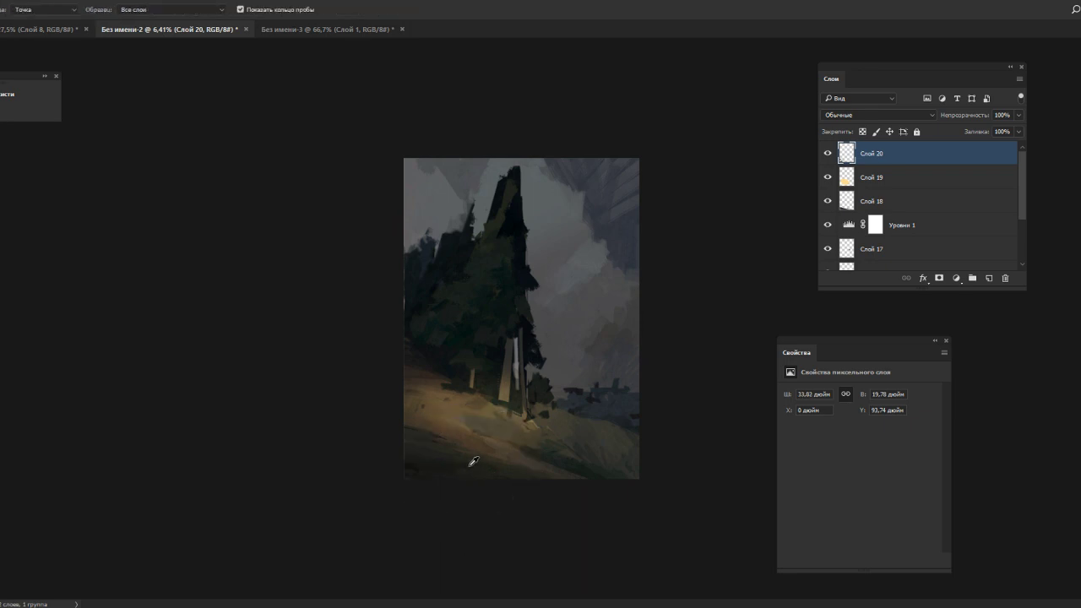
alt+click(499, 471)
drag(466, 466, 500, 467)
alt+click(480, 462)
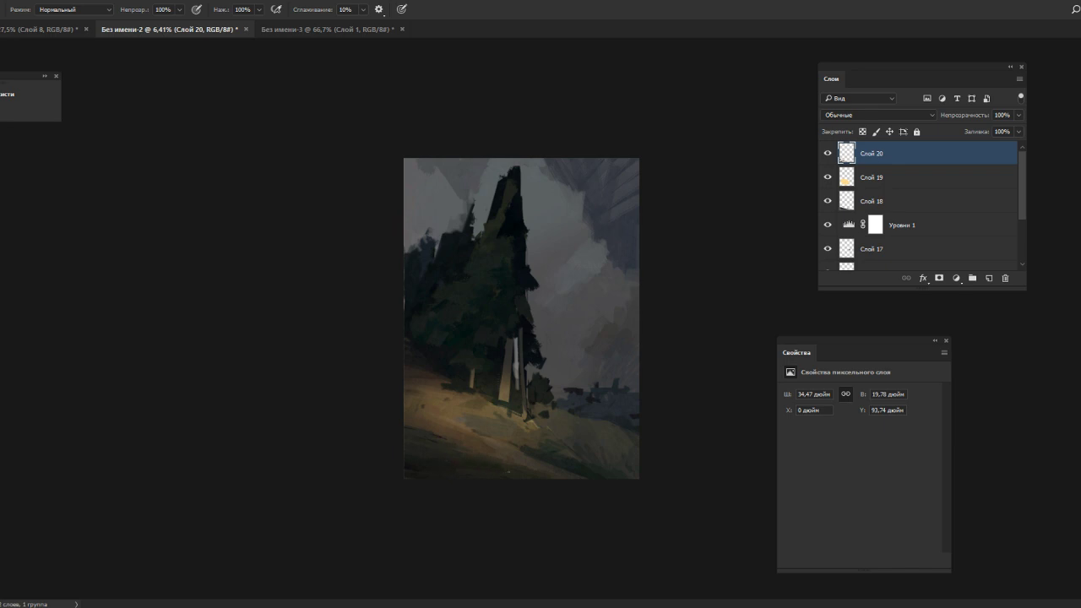
- Carry the sampled dark ground tones toward the bottom centre of the slope to blend the foreground
alt+click(496, 474)
drag(499, 474, 517, 470)
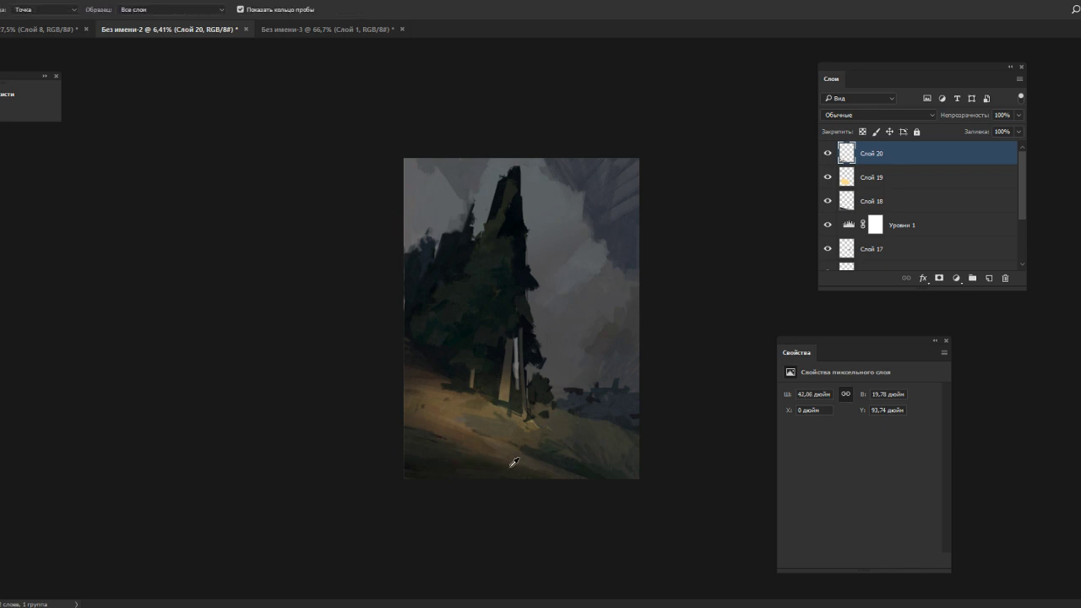
alt+click(494, 470)
alt+click(507, 476)
alt+click(486, 467)
key(alt)
alt+click(478, 468)
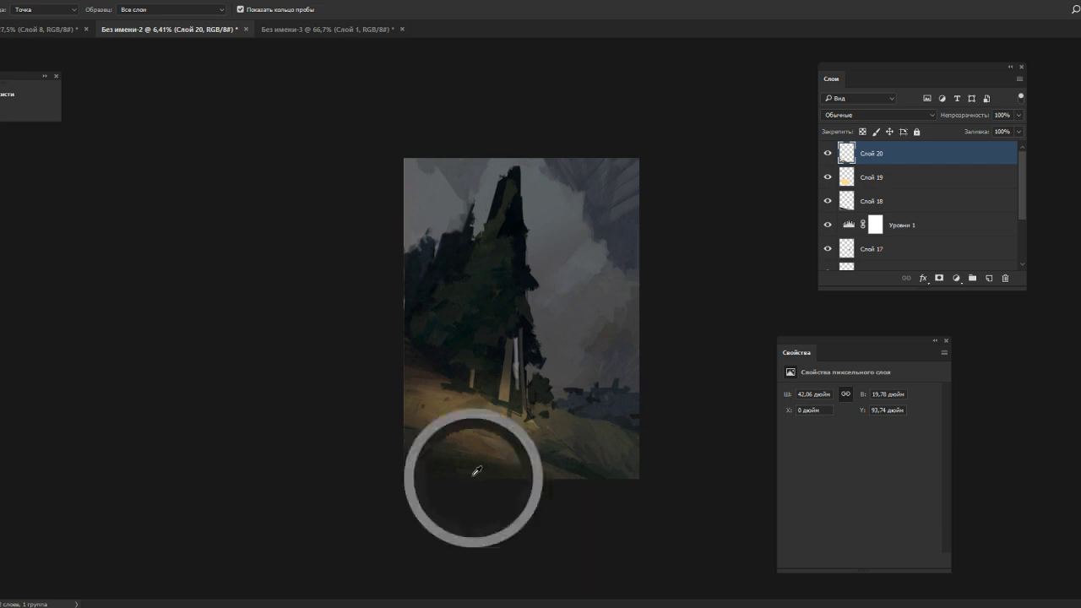
key(alt)
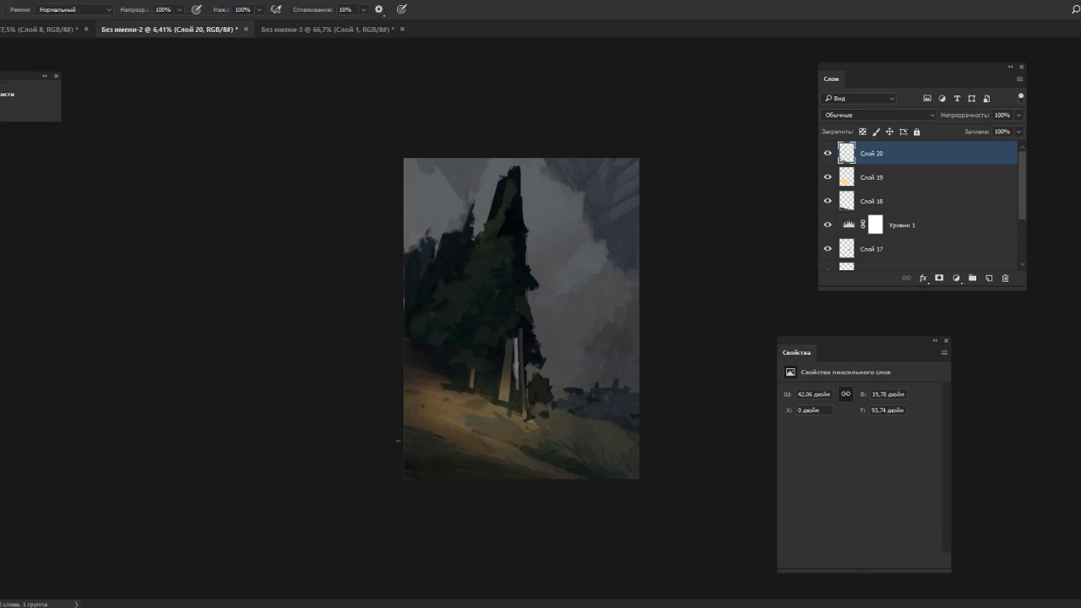
- Blend the edge between the sunlit slope and the dark foreground at the left with sampled strokes on Слой 20
drag(434, 438, 456, 442)
alt+click(451, 448)
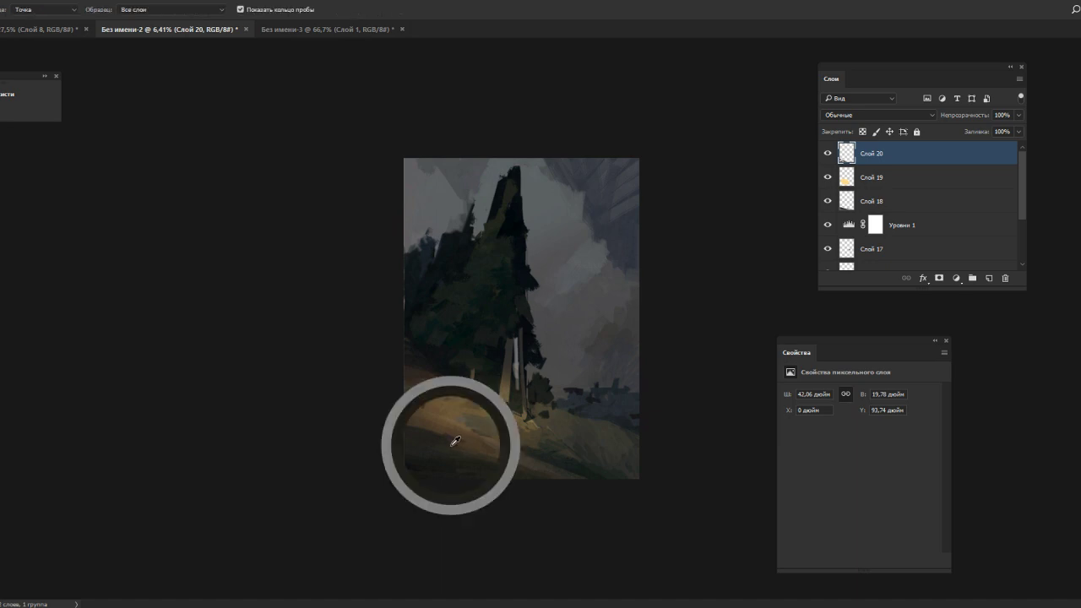
key(alt)
alt+click(449, 430)
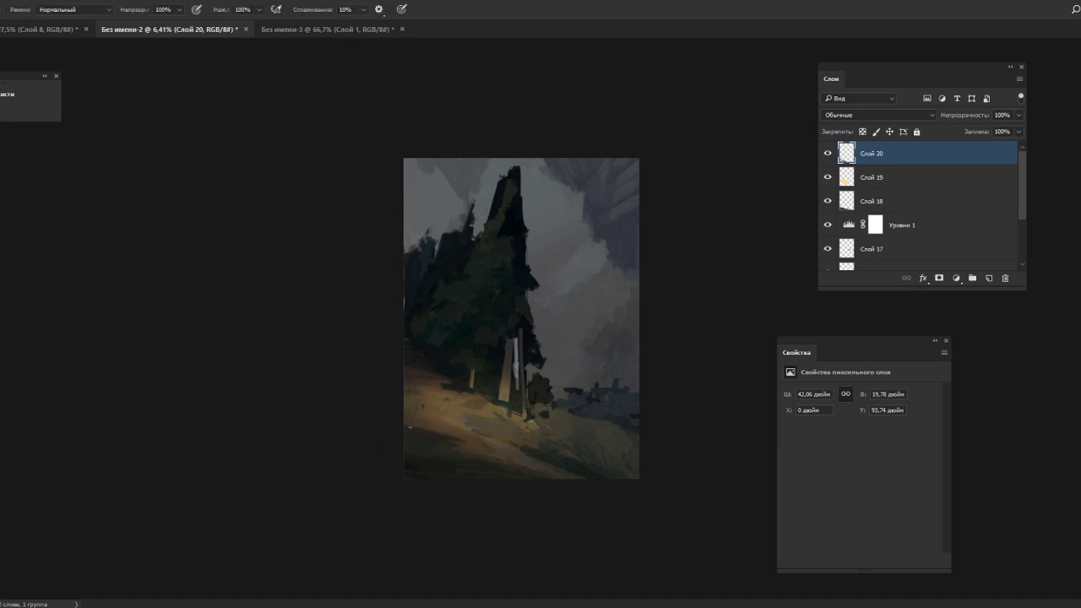
alt+click(429, 430)
drag(410, 426, 455, 439)
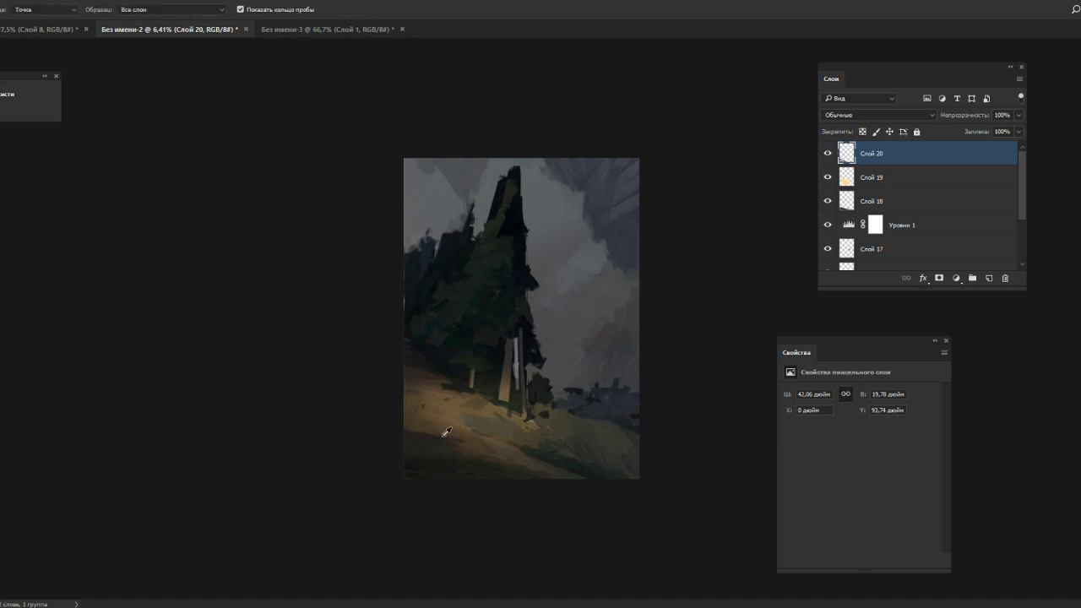
alt+click(442, 435)
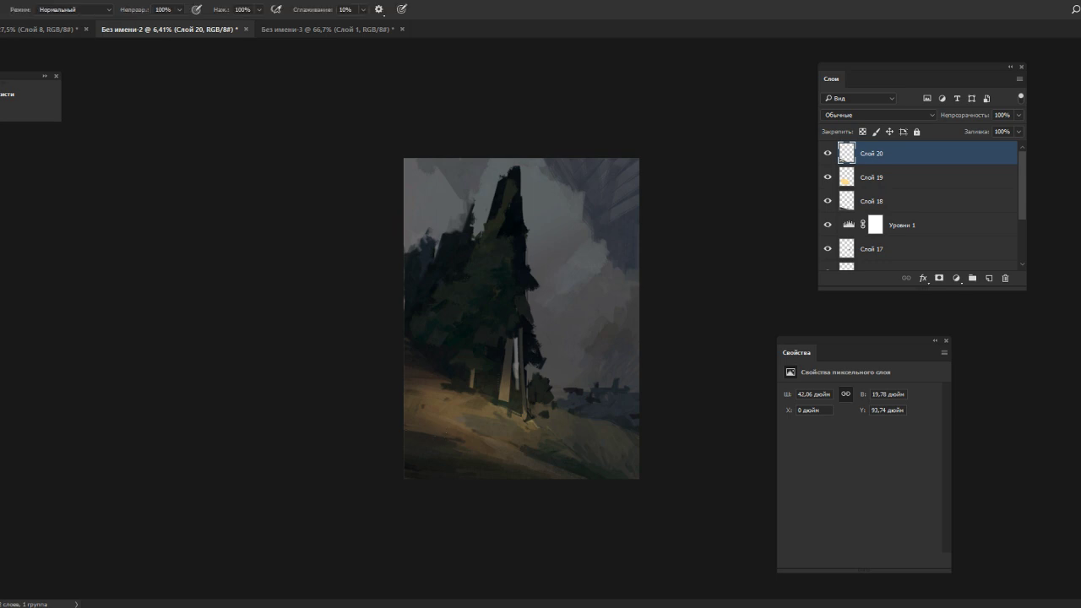
alt+click(424, 430)
drag(415, 425, 432, 428)
alt+click(425, 429)
- Refine the middle of the lit slope below the trees and its left edge with short strokes in resampled earthy tones
alt+click(475, 433)
drag(478, 434, 464, 434)
alt+click(469, 439)
alt+click(475, 440)
key(alt)
alt+click(476, 445)
drag(415, 421, 422, 421)
alt+click(430, 426)
alt+click(427, 435)
alt+click(446, 434)
- Blend the lower middle of the slope on Слой 20, where the lit ground meets the dark foreground, with short resampled strokes
right_click(482, 434)
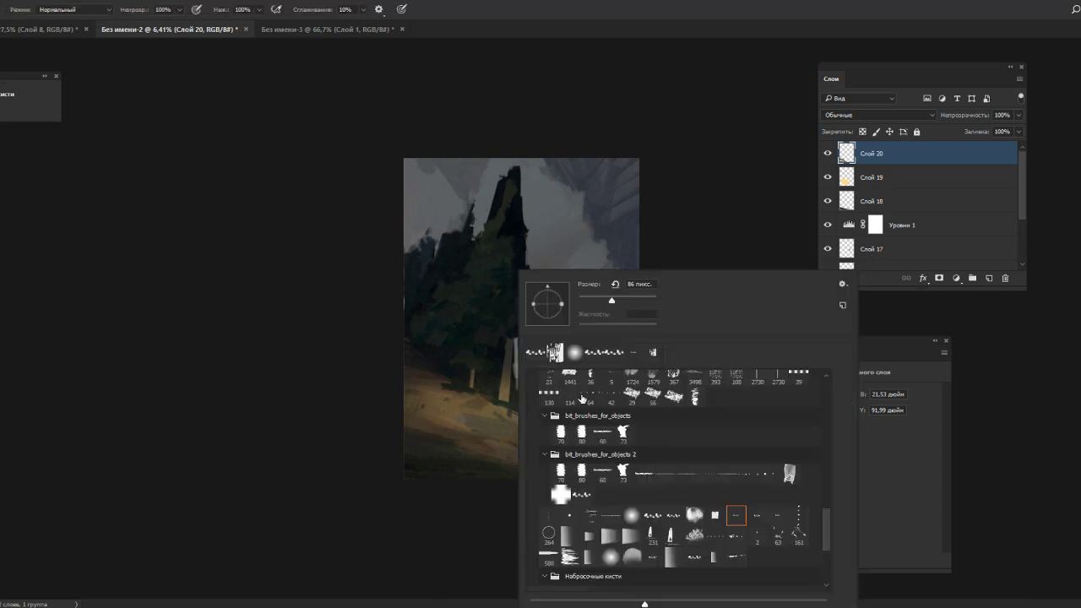
key(Escape)
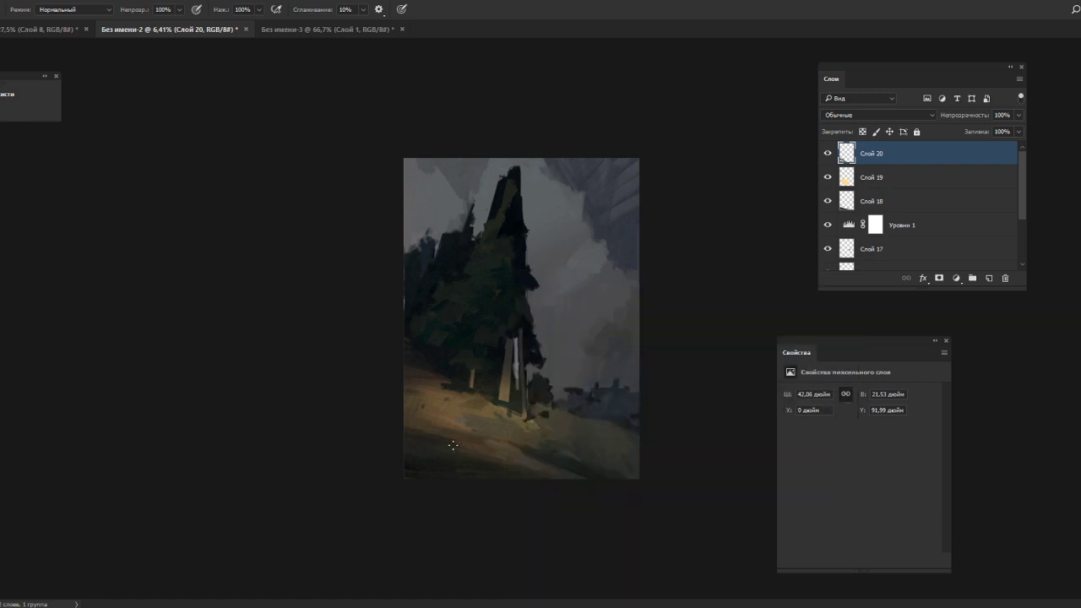
alt+click(479, 444)
alt+click(498, 447)
alt+click(497, 456)
alt+click(478, 448)
alt+click(495, 443)
alt+click(492, 442)
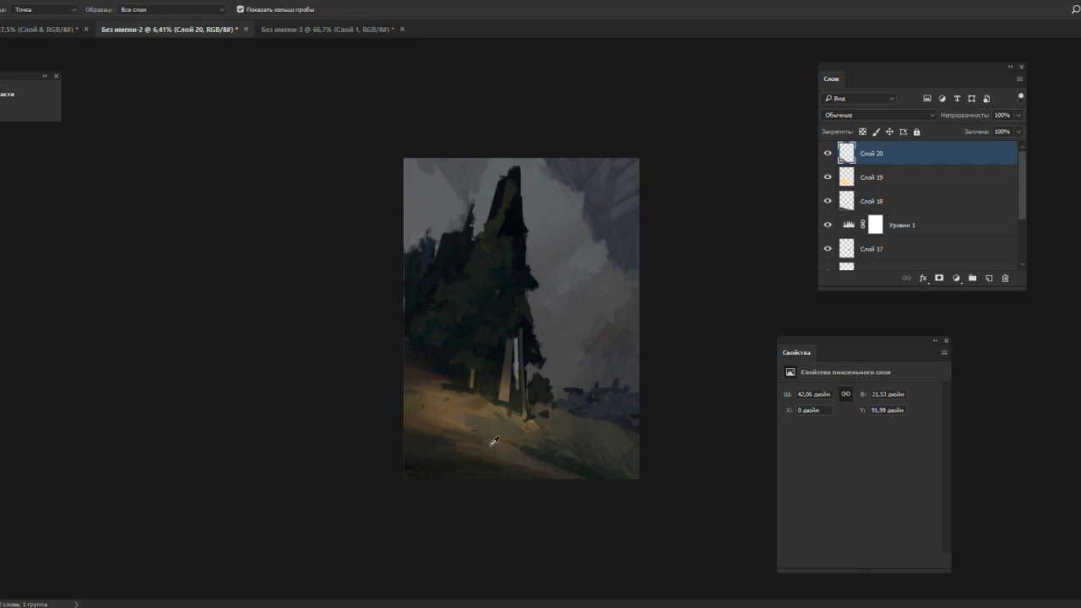
alt+click(488, 441)
- Soften the transition from the left part of the lit slope into the shadow with strokes in repeatedly sampled brown tones
right_click(490, 439)
click(402, 423)
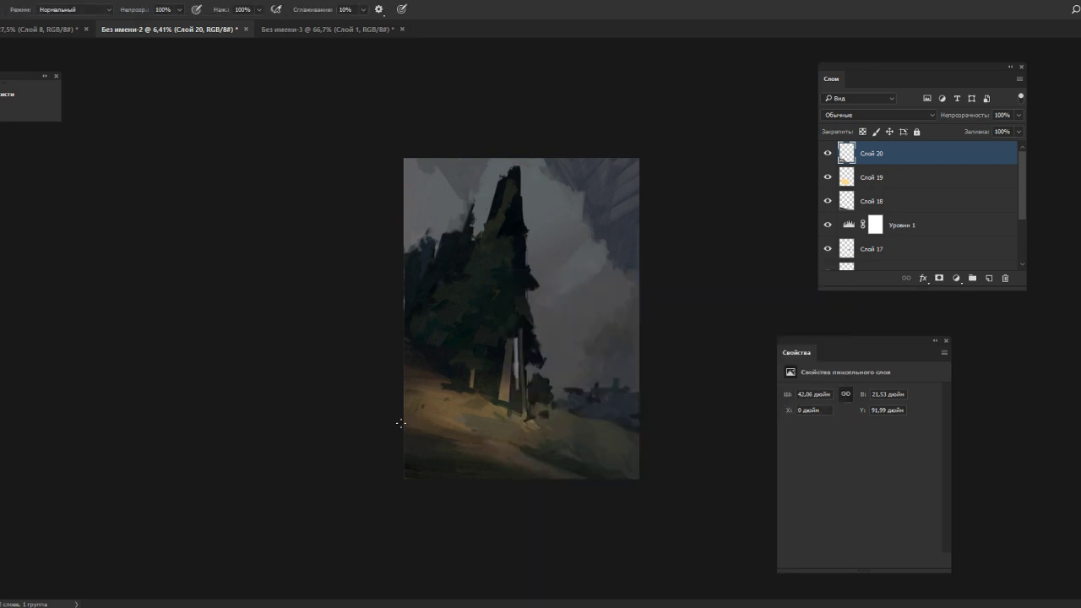
alt+click(448, 432)
right_click(489, 438)
key(Escape)
alt+click(466, 438)
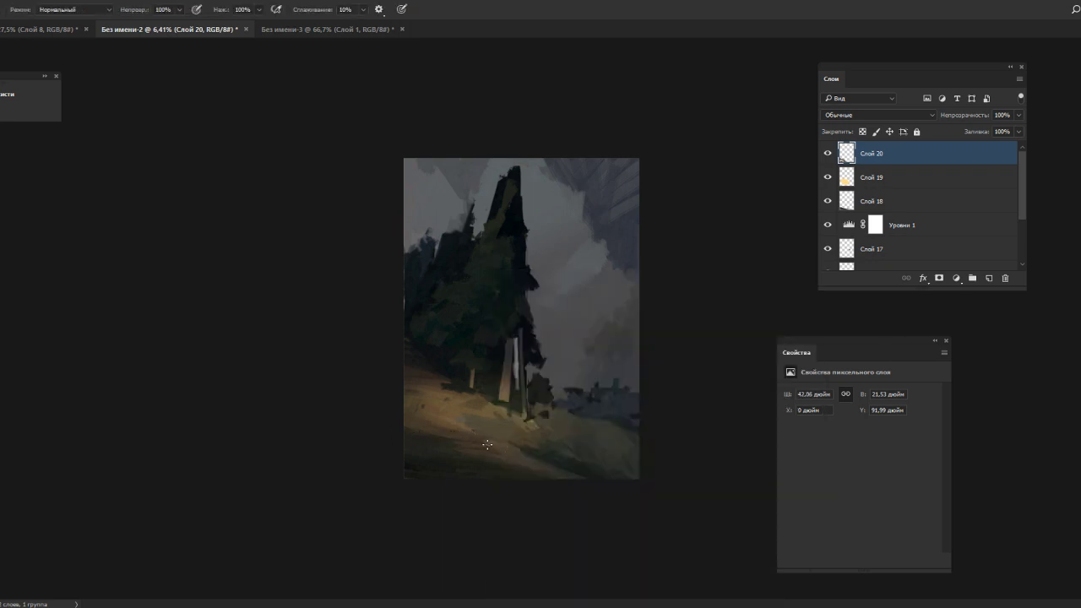
alt+click(446, 433)
alt+click(442, 434)
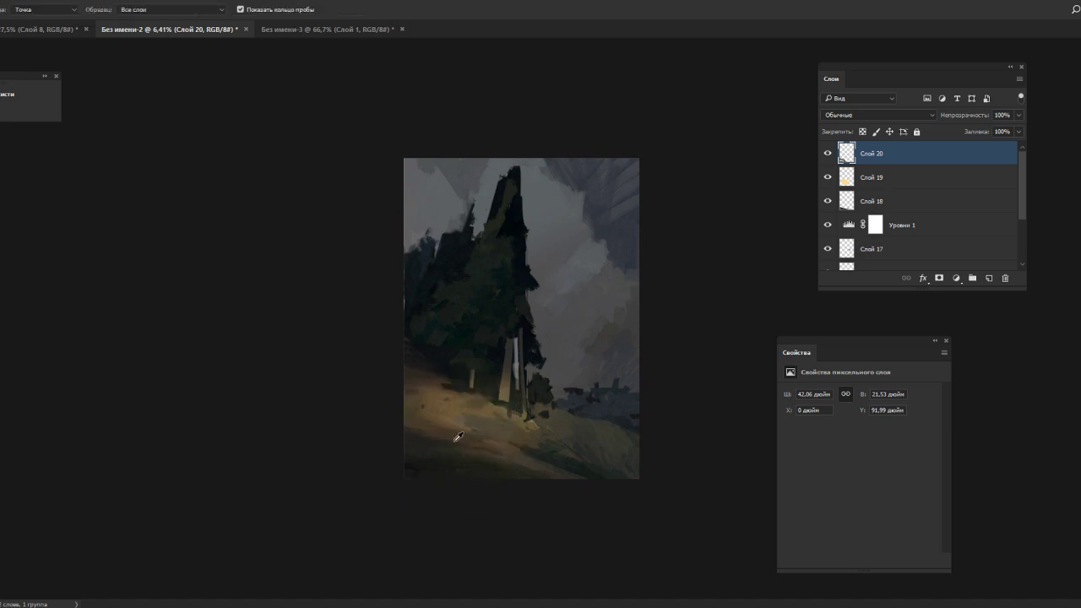
alt+click(482, 440)
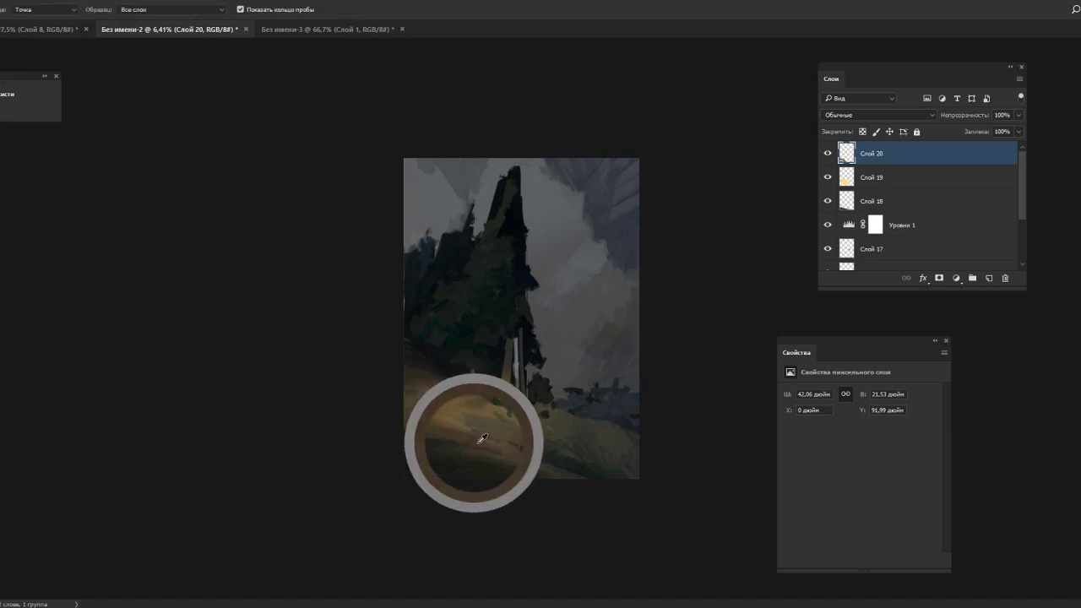
alt+click(435, 438)
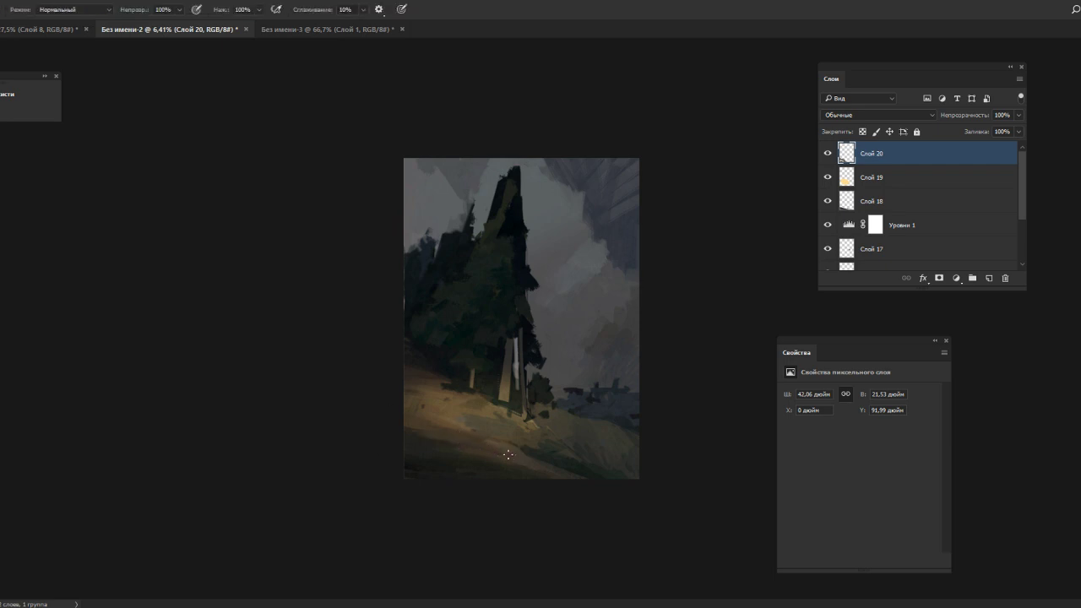
- Rework the dark ground in the bottom-left corner of the painting with strokes in sampled shadow colours
alt+click(419, 454)
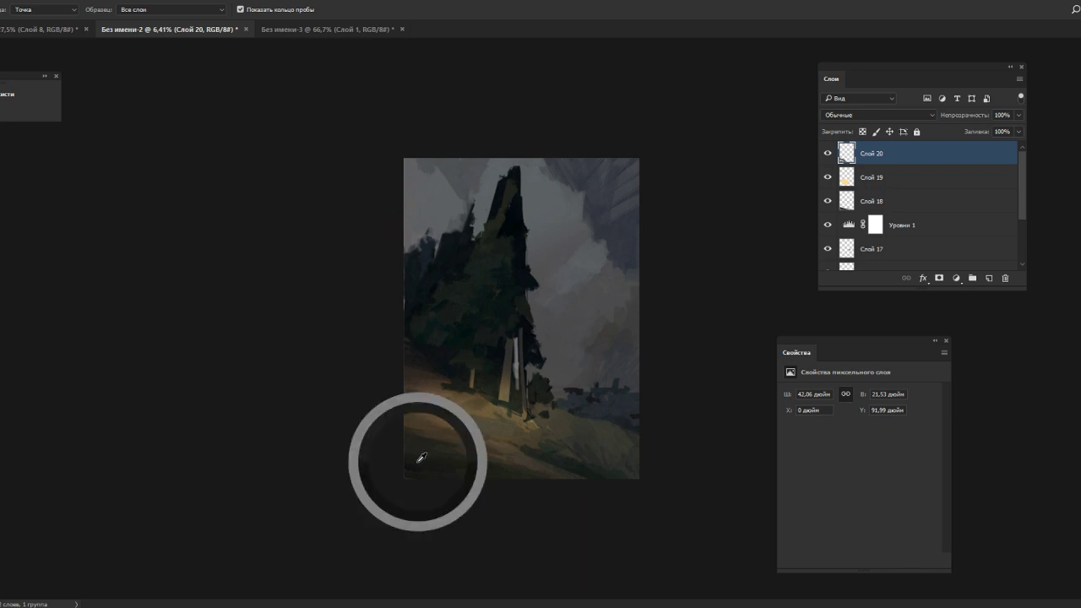
alt+click(409, 468)
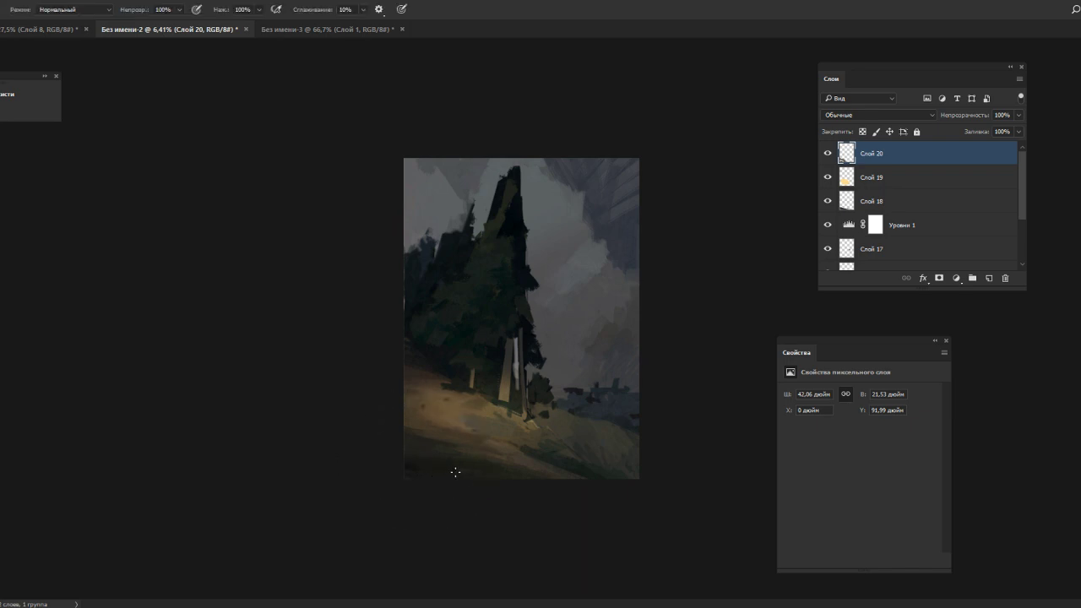
alt+click(456, 471)
drag(450, 474, 426, 471)
alt+click(424, 466)
alt+click(490, 458)
drag(504, 470, 471, 465)
mouse_move(495, 471)
mouse_down()
mouse_move(522, 471)
mouse_move(500, 470)
mouse_up()
- Extend and blend the dark foreground along the bottom centre of the painting in resampled shadow tones
alt+click(492, 465)
alt+click(496, 465)
alt+click(493, 458)
alt+click(484, 471)
alt+click(484, 456)
alt+click(484, 469)
alt+click(465, 461)
alt+click(479, 465)
alt+click(494, 466)
alt+click(496, 470)
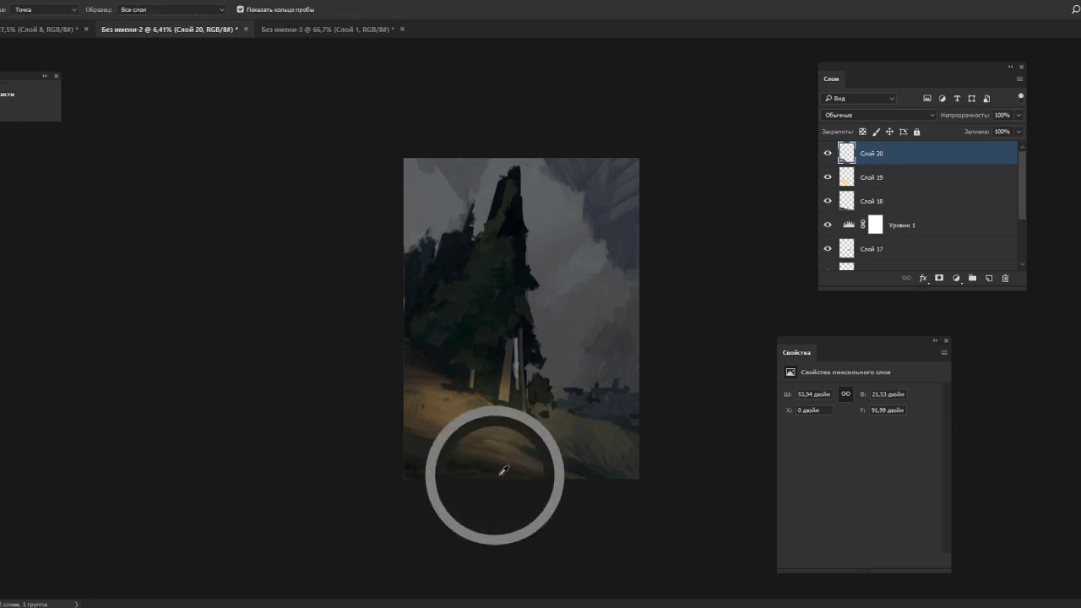
alt+click(543, 473)
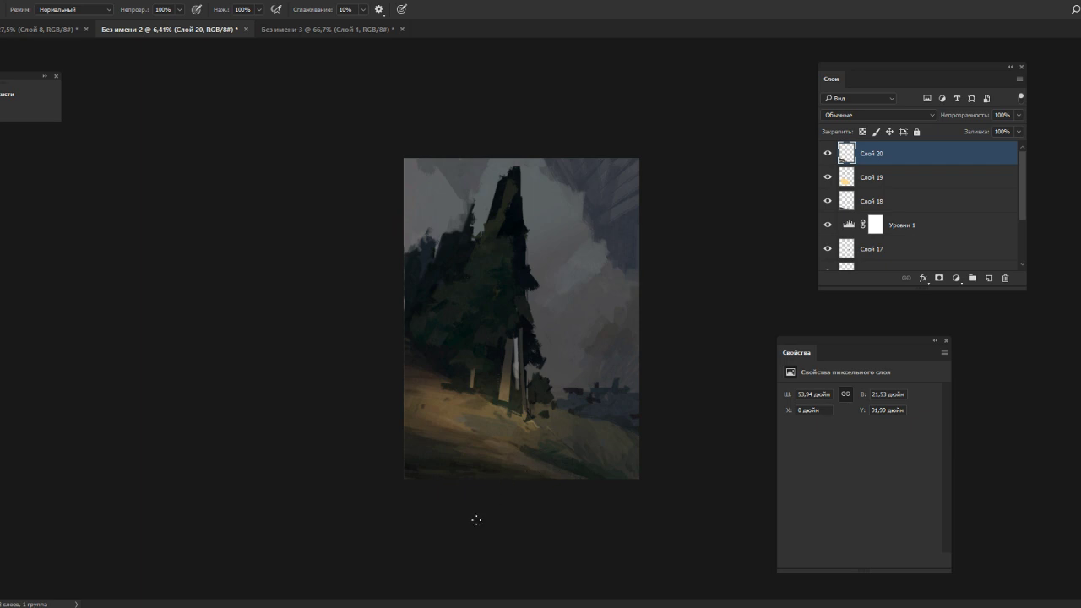
- Pick a new paint colour and add thin dark strokes at the left edge of the lit slope, adjusting the brush size
alt+click(445, 438)
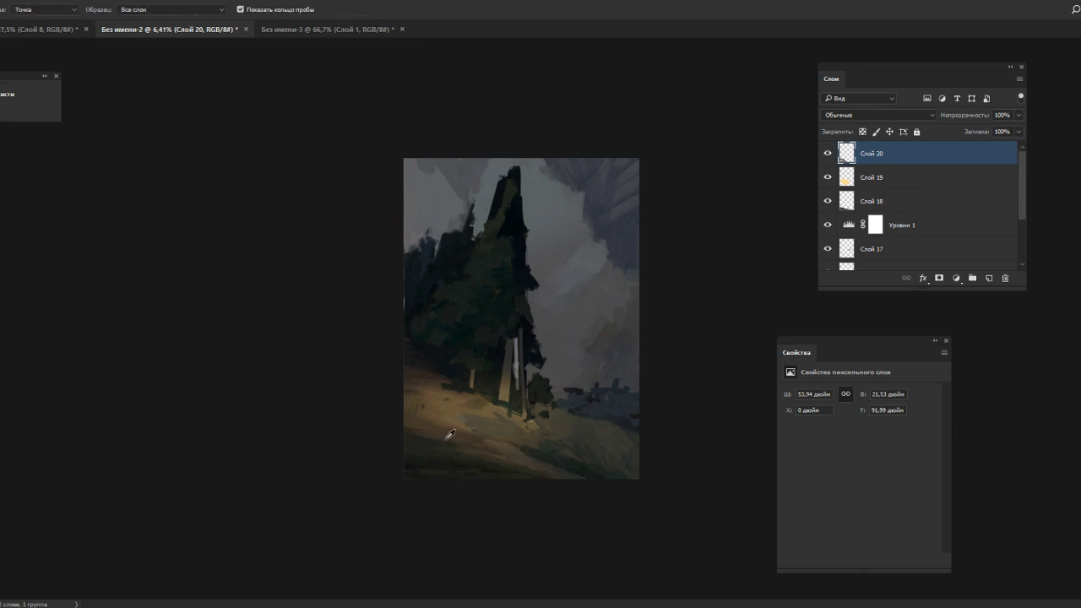
key(n)
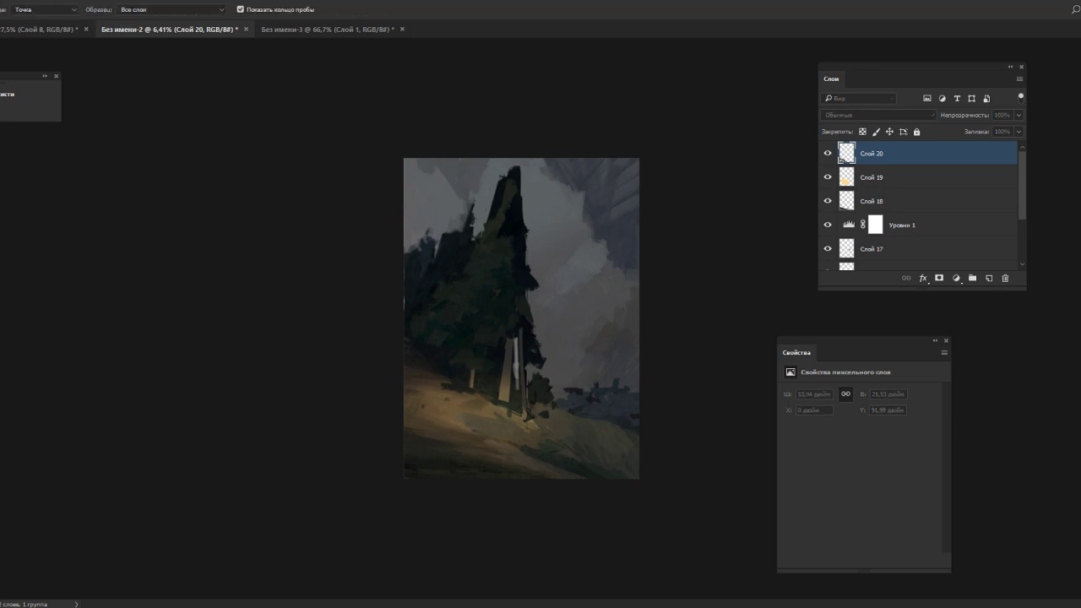
click(1000, 236)
drag(406, 403, 418, 403)
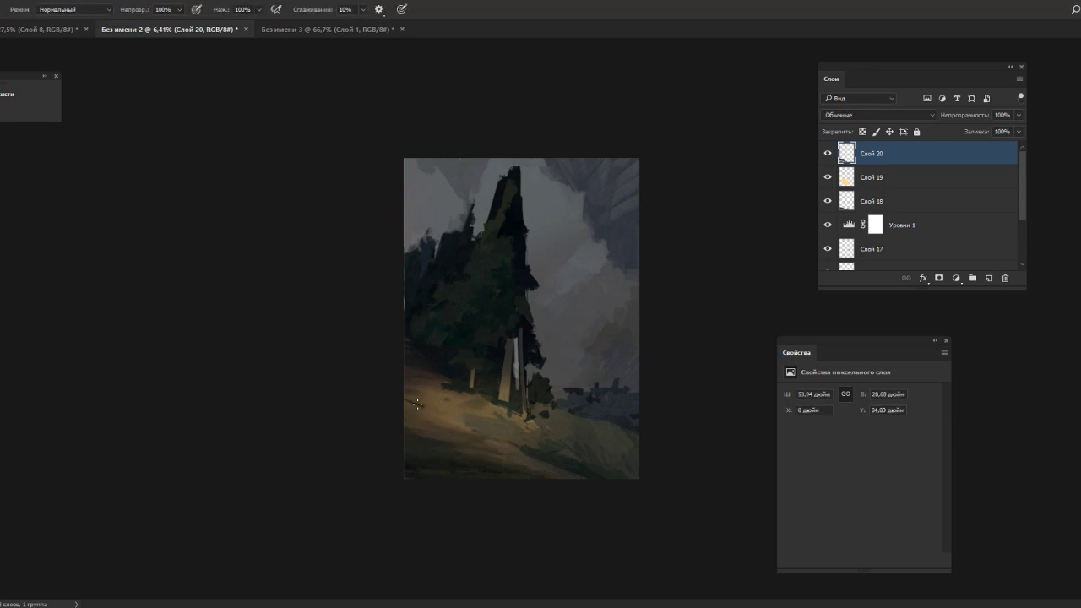
right_click(456, 397)
click(549, 302)
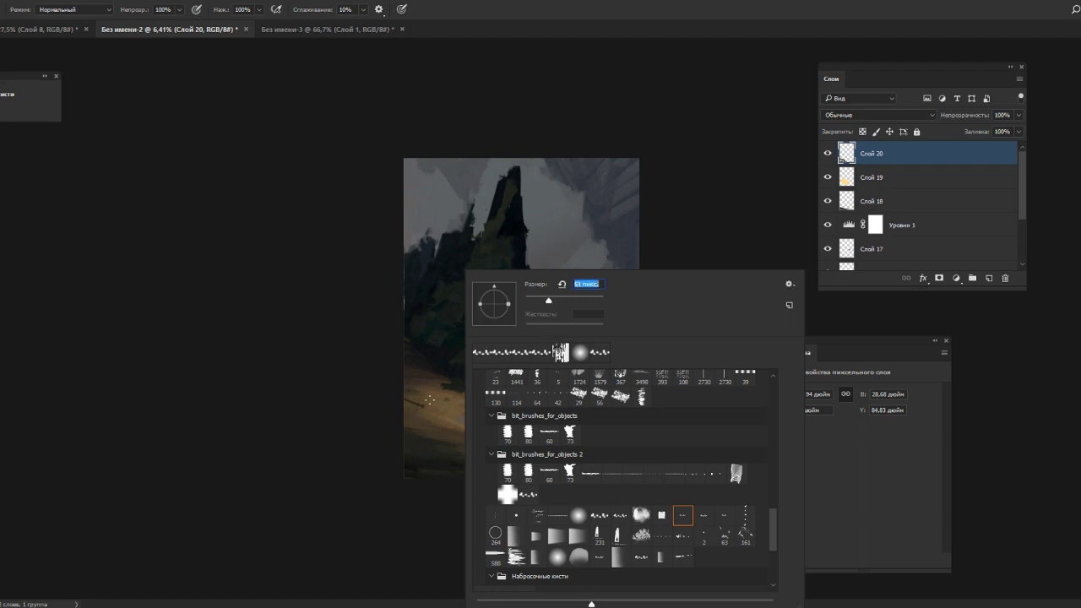
click(423, 400)
mouse_move(423, 400)
mouse_down()
mouse_move(448, 394)
mouse_move(423, 401)
mouse_move(450, 401)
mouse_move(429, 408)
mouse_move(439, 401)
mouse_move(408, 395)
mouse_move(439, 396)
mouse_move(417, 398)
mouse_move(439, 385)
mouse_move(419, 402)
mouse_move(461, 397)
mouse_move(440, 407)
mouse_move(456, 395)
mouse_move(433, 397)
mouse_move(434, 396)
mouse_up()
alt+click(424, 400)
alt+click(430, 386)
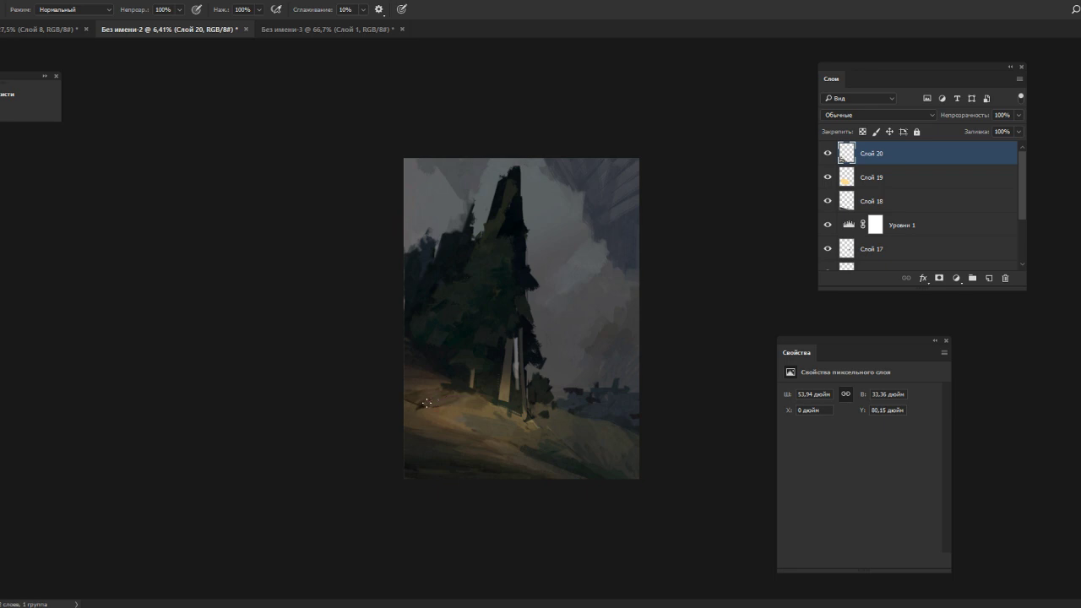
- Adjust the brush size and paint strokes across the lit slope from its left part toward the tree trunks
right_click(416, 391)
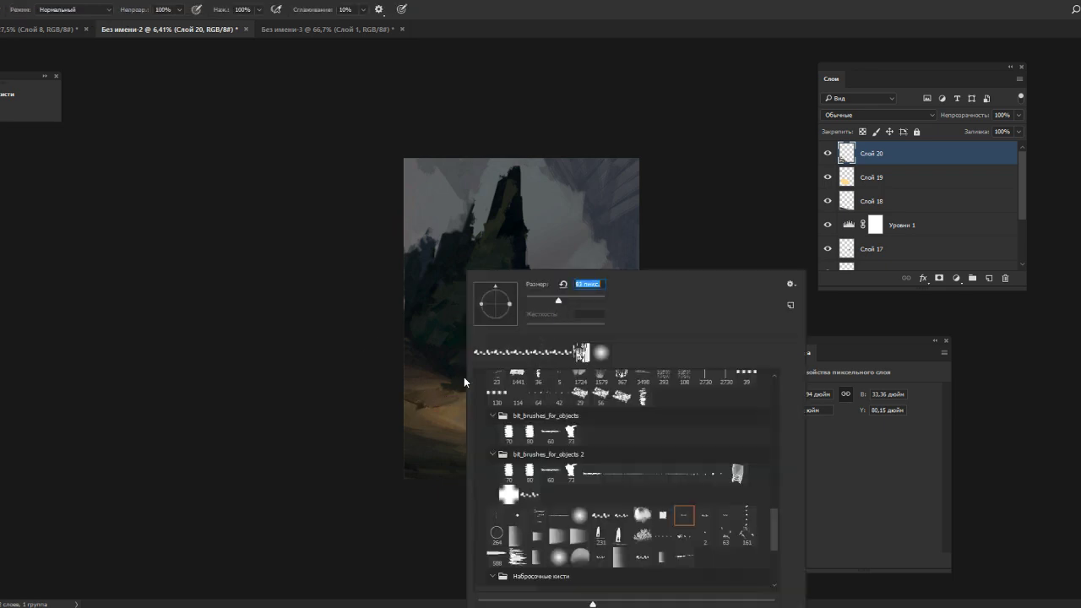
click(420, 397)
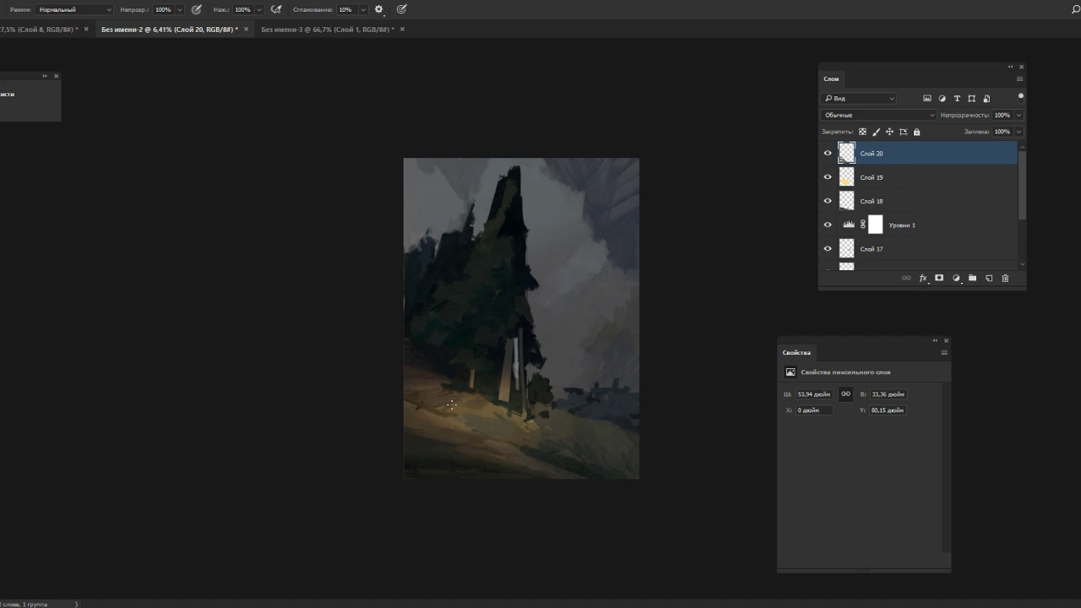
mouse_move(452, 405)
mouse_down()
mouse_move(477, 411)
mouse_move(473, 425)
mouse_move(482, 398)
mouse_move(475, 417)
mouse_move(508, 409)
mouse_up()
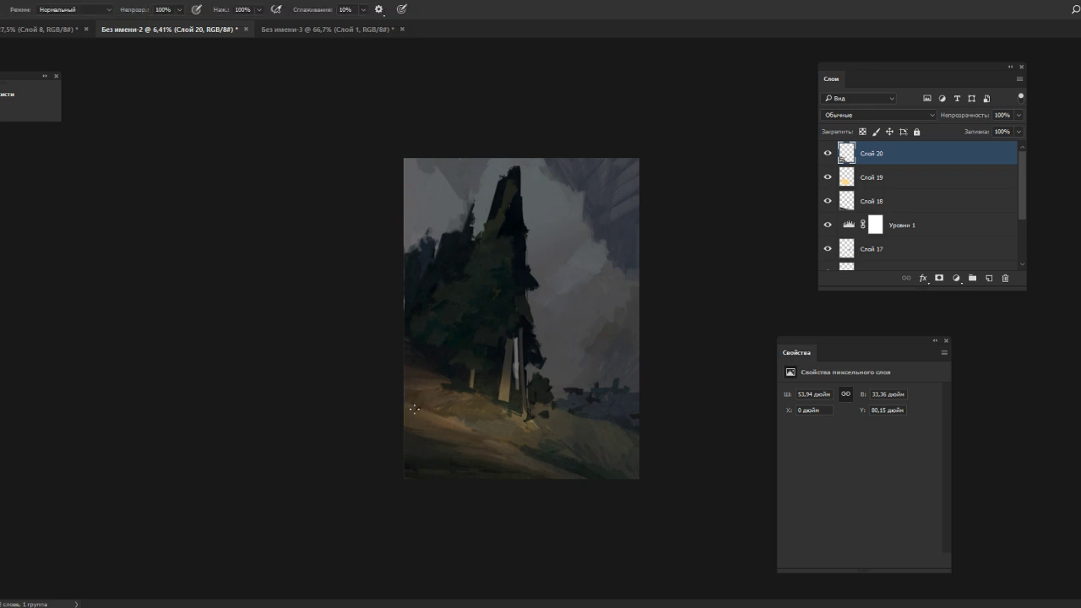
- Set the brush size to 105 px and rework the upper-left part of the slope in sampled ground colours
alt+click(535, 351)
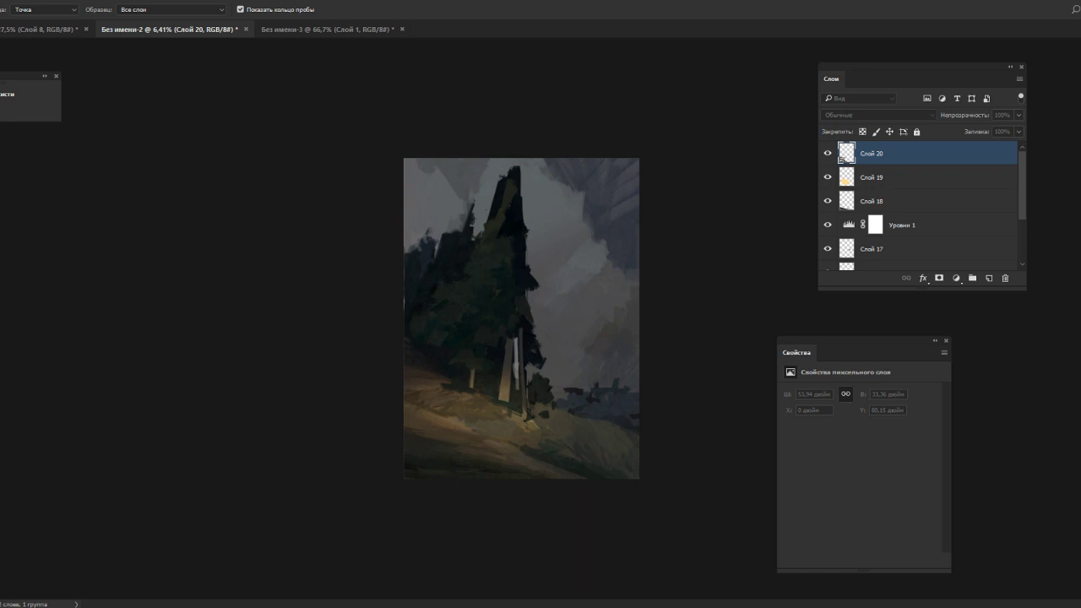
right_click(517, 270)
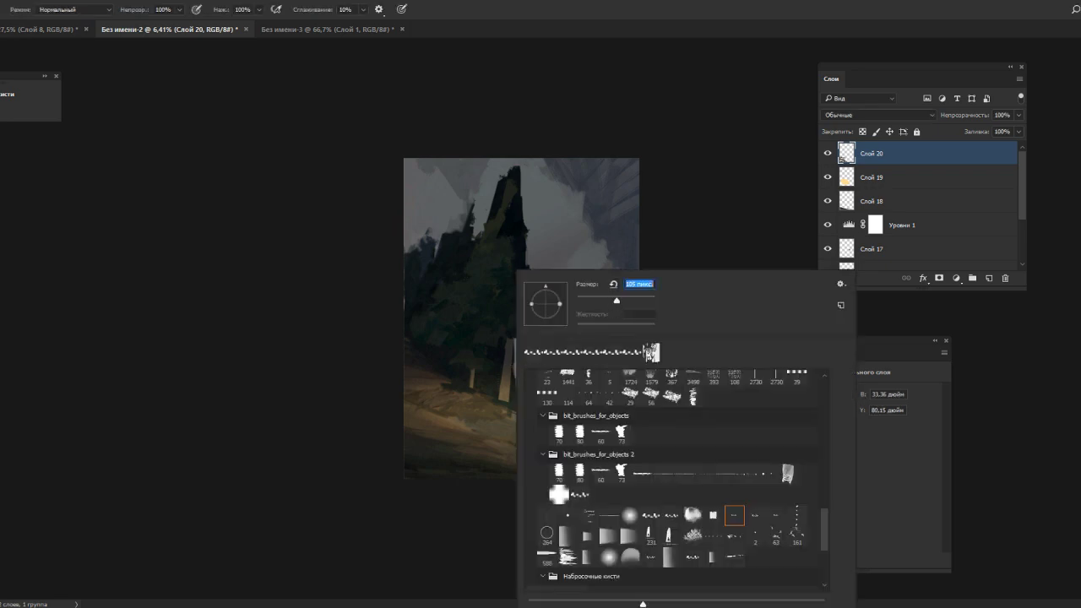
key(Escape)
alt+click(415, 394)
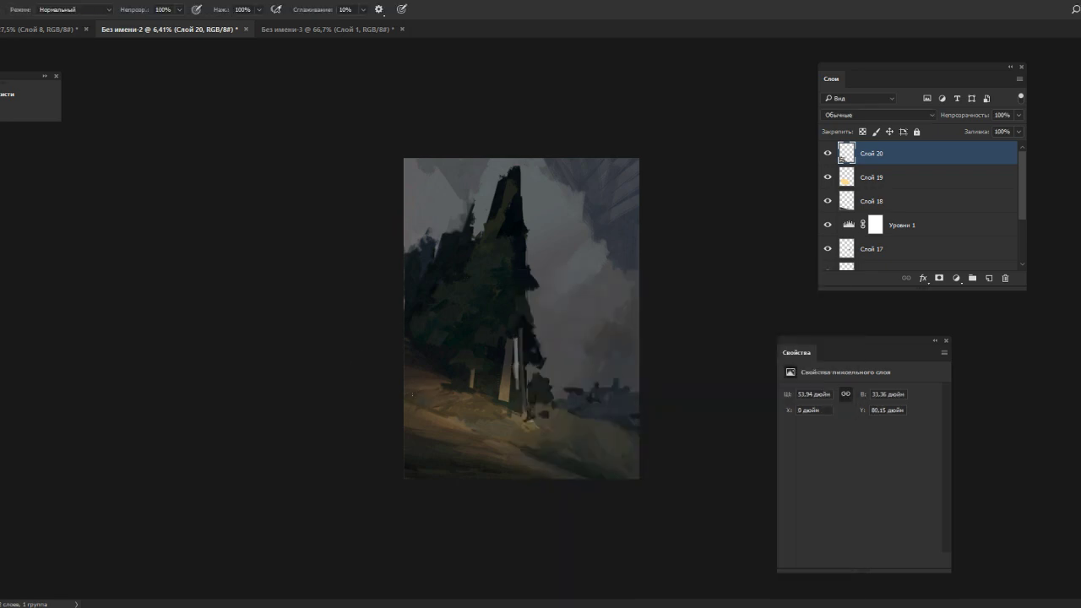
alt+click(420, 388)
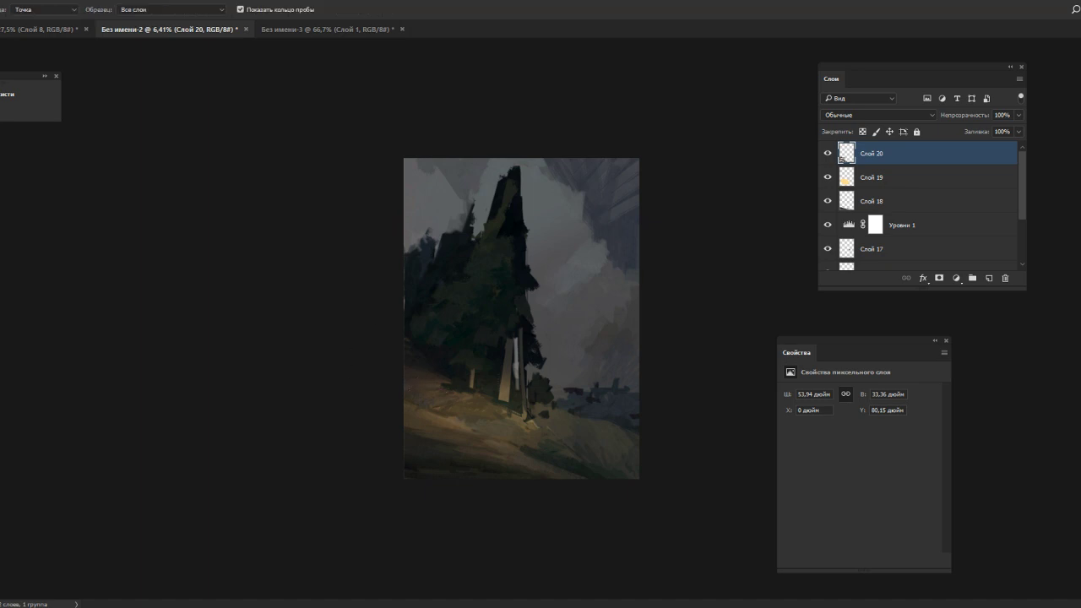
alt+click(419, 395)
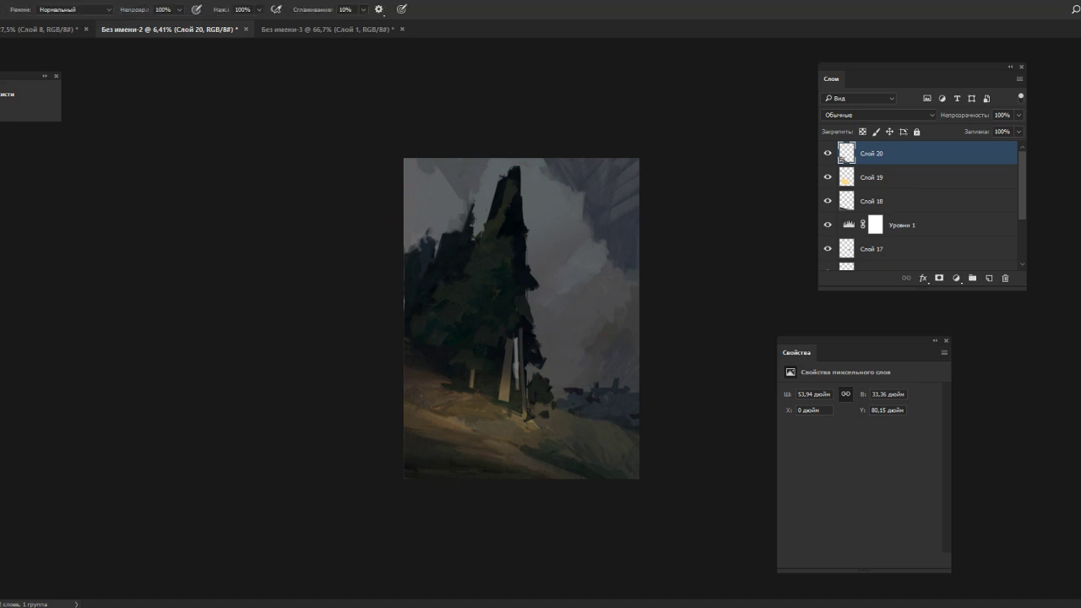
alt+click(412, 398)
alt+click(436, 397)
- Paint the edge where the slope meets the shadow under the trees, just left of the small trunk
alt+click(462, 388)
alt+click(458, 370)
drag(448, 383, 470, 389)
alt+click(455, 380)
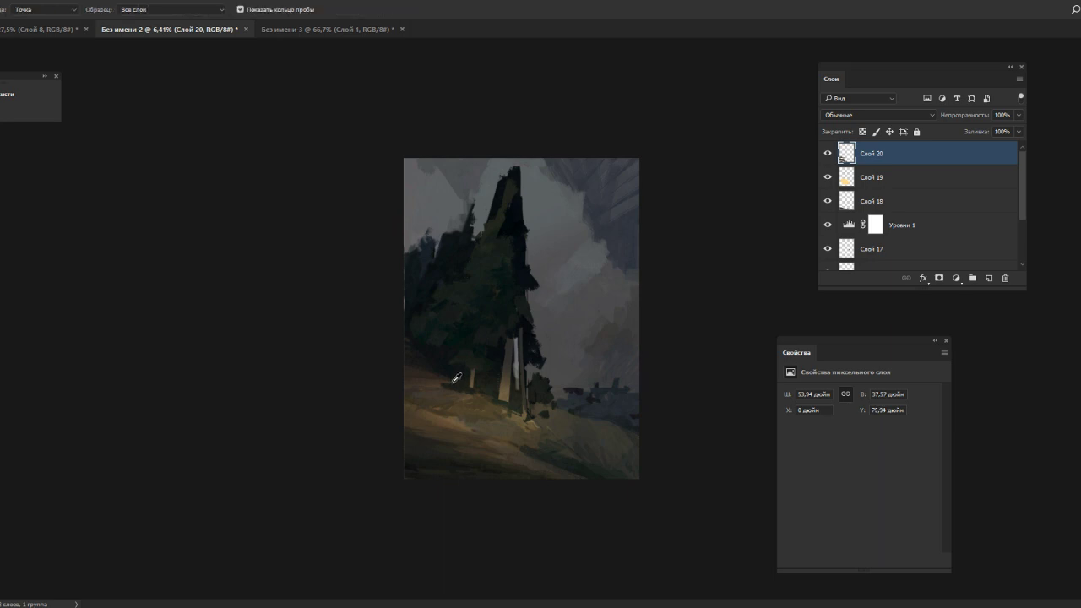
alt+click(453, 383)
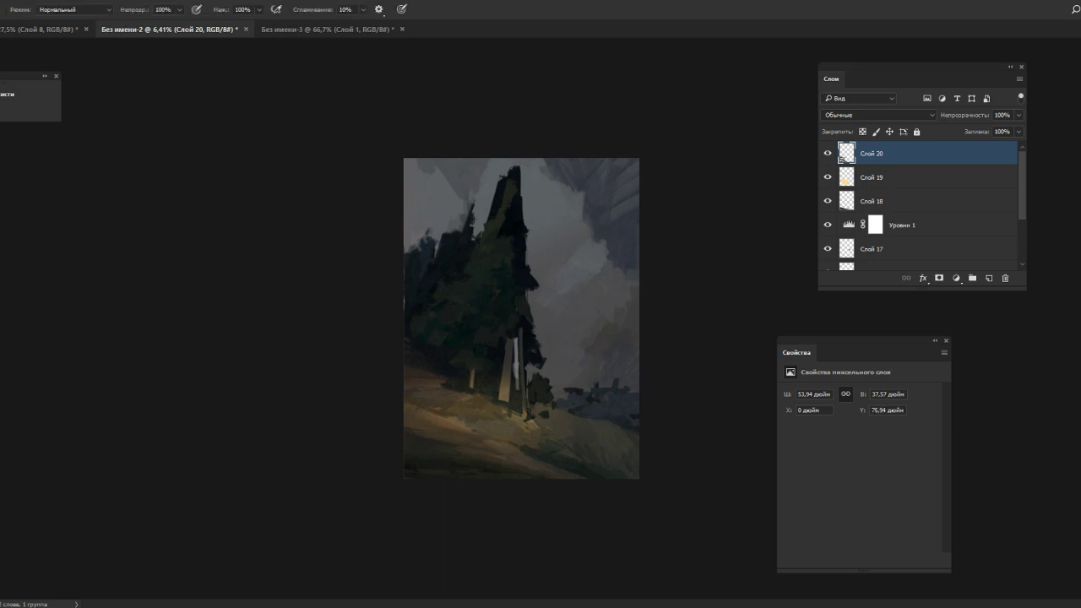
- Repaint the small lit trunk and the ground at its base with sampled colours
alt+click(469, 379)
drag(472, 370, 472, 388)
alt+click(469, 390)
alt+click(486, 371)
alt+click(473, 361)
- Paint the dark undergrowth above the slope to the left of and around the small trunk with sampled shadow tones
drag(422, 356, 465, 356)
alt+click(457, 360)
alt+click(449, 358)
alt+click(456, 372)
mouse_move(450, 353)
mouse_down()
mouse_move(460, 364)
mouse_move(454, 355)
mouse_up()
alt+click(460, 357)
alt+click(460, 366)
alt+click(475, 369)
alt+click(476, 372)
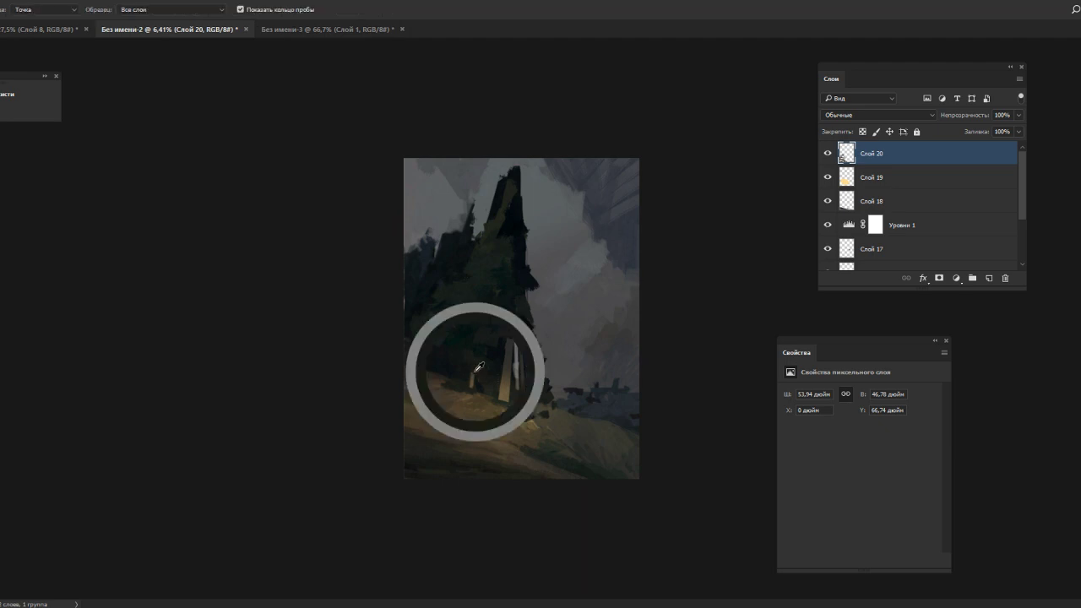
alt+click(488, 372)
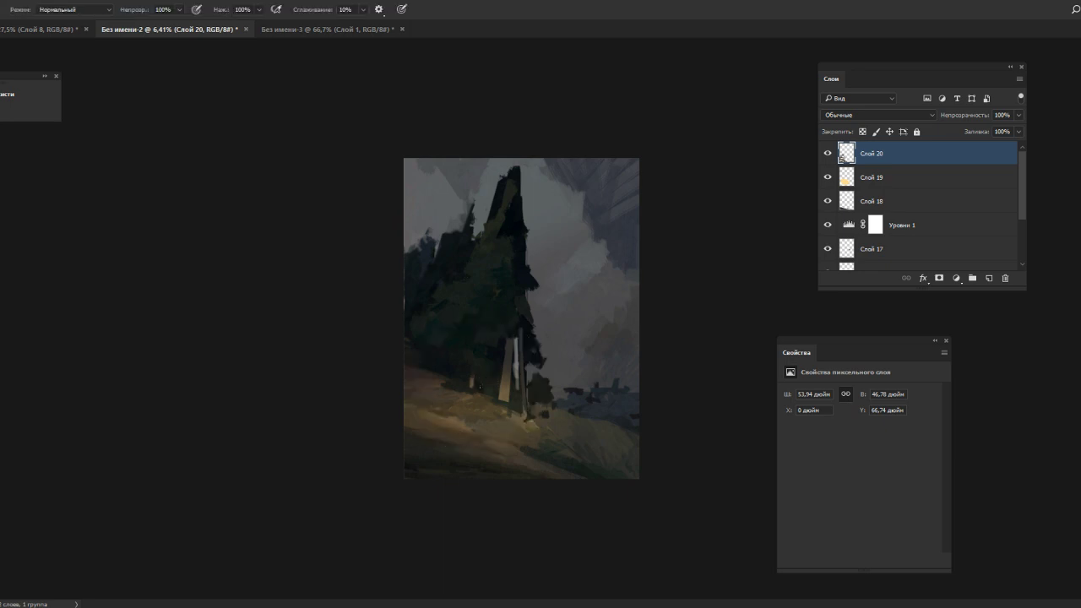
- Refine the lower foliage above the small trunk with short strokes in resampled dark greens
alt+click(468, 359)
alt+click(469, 358)
alt+click(486, 339)
alt+click(438, 357)
alt+click(459, 352)
alt+click(457, 361)
- Set the brush size to 146 px and blend the foliage into the tops of the large lit trunks with sampled colours
right_click(493, 271)
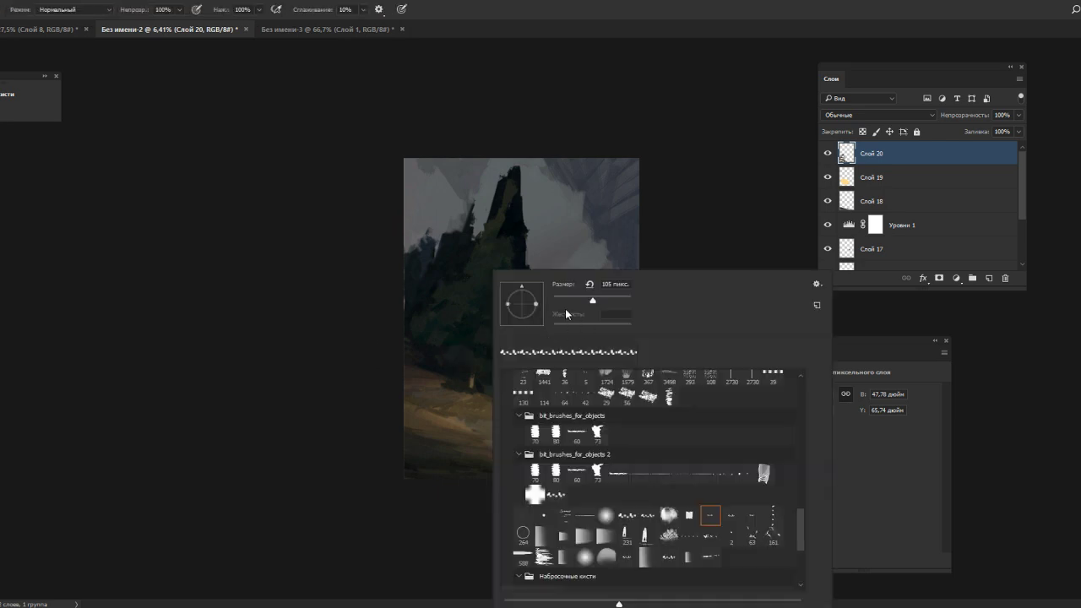
click(598, 300)
mouse_move(459, 347)
mouse_down()
mouse_move(448, 327)
mouse_move(473, 315)
mouse_move(511, 342)
mouse_up()
alt+click(502, 344)
alt+click(514, 341)
alt+click(510, 354)
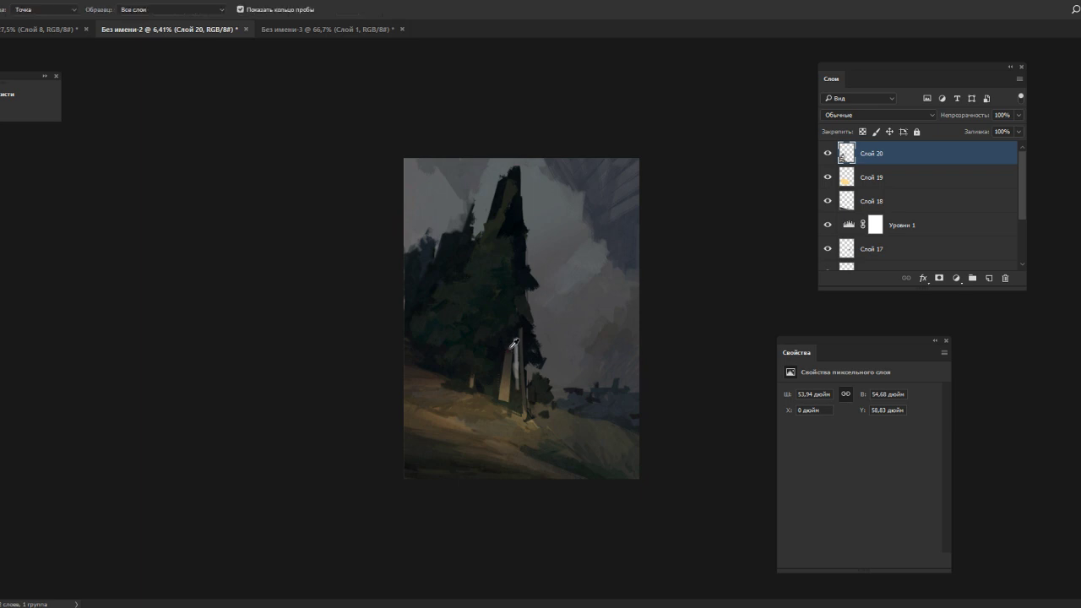
alt+click(507, 344)
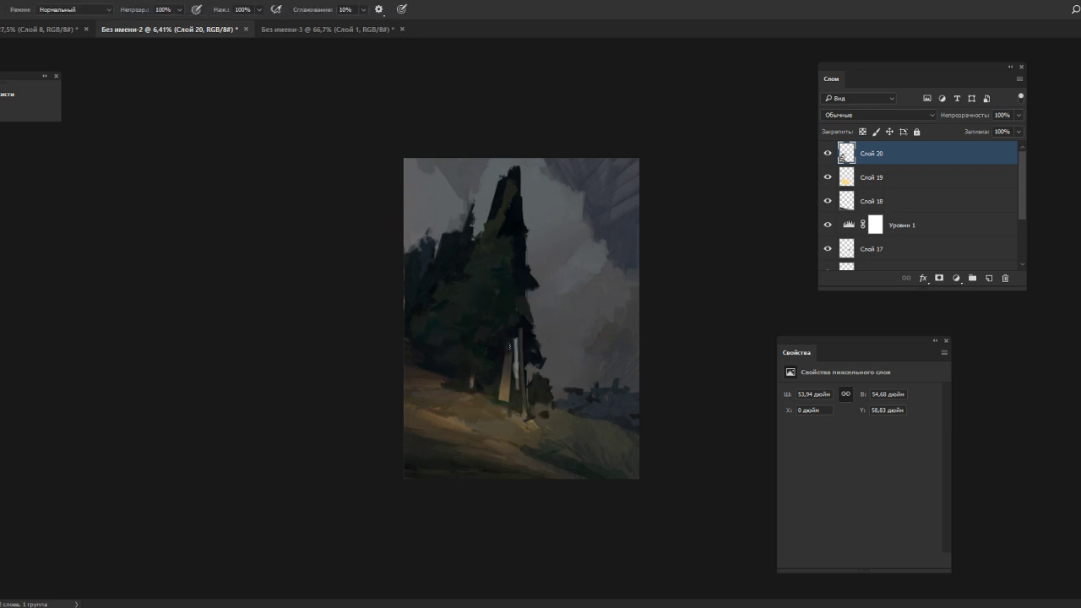
alt+click(515, 372)
drag(510, 343, 509, 359)
alt+click(511, 355)
- Set the brush size to 39 px and repaint the narrow pale trunk between the two larger ones with sampled colours
right_click(522, 374)
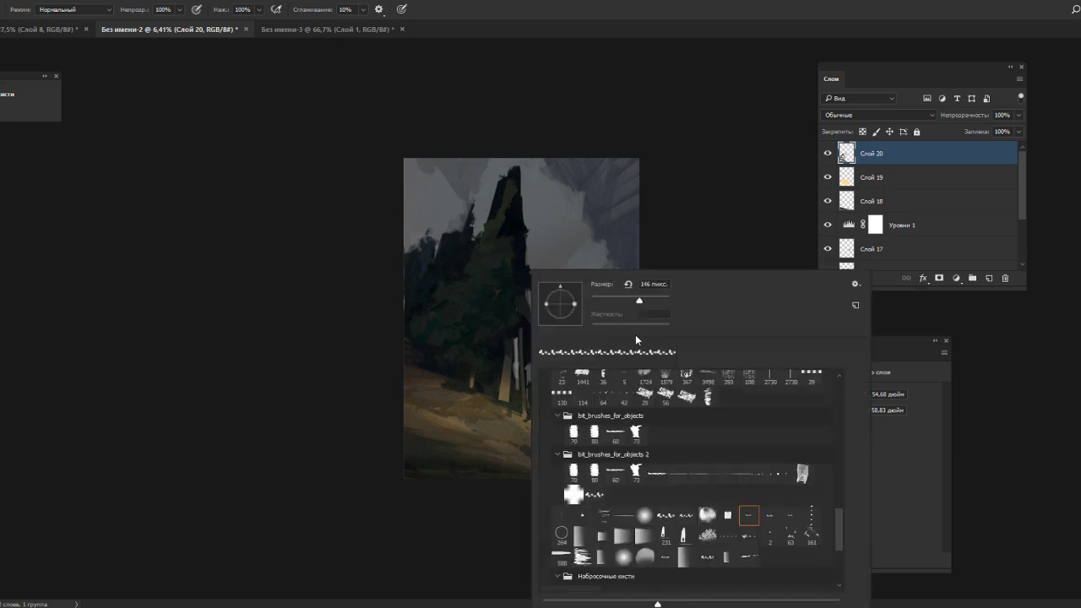
click(602, 300)
click(510, 355)
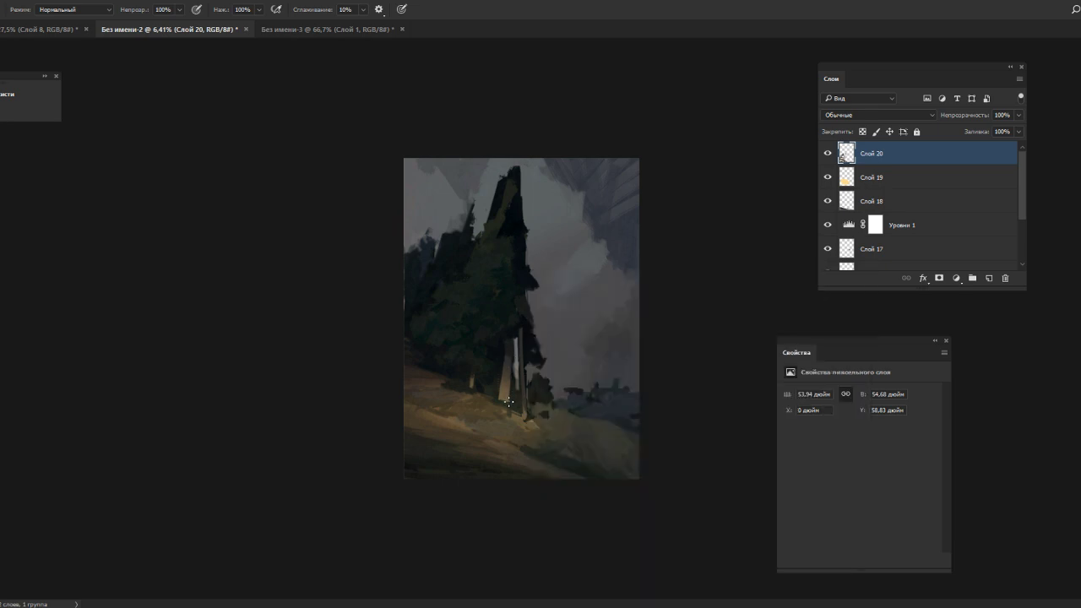
alt+click(519, 377)
drag(515, 378, 515, 382)
right_click(520, 346)
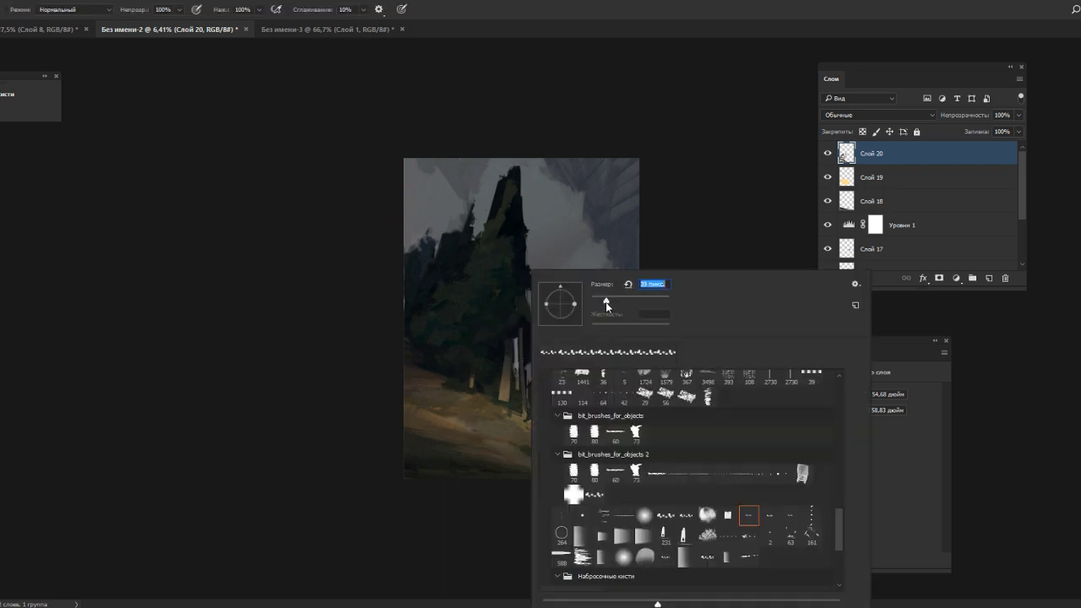
click(512, 372)
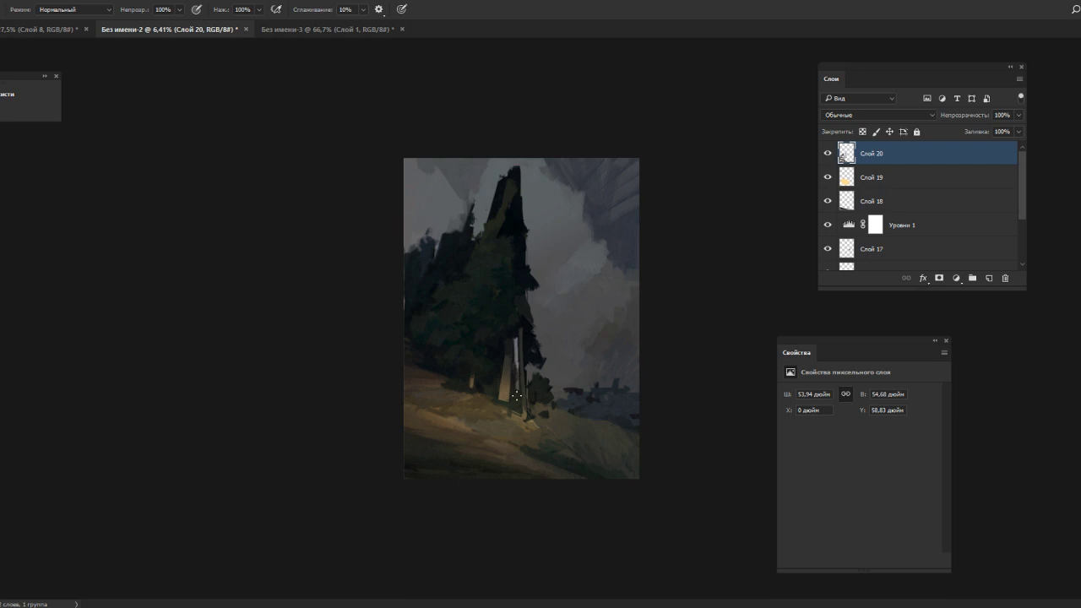
alt+click(509, 391)
drag(516, 344, 517, 365)
- Set the brush size to 56 px and cover the left lit trunk with pale strokes, resampling its light tones
right_click(569, 348)
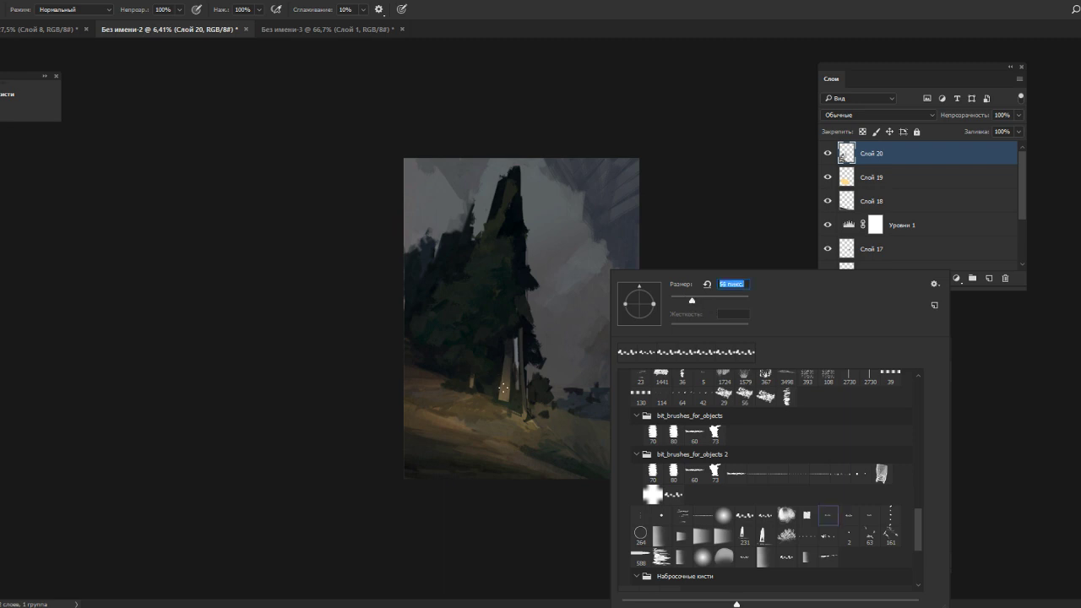
click(502, 387)
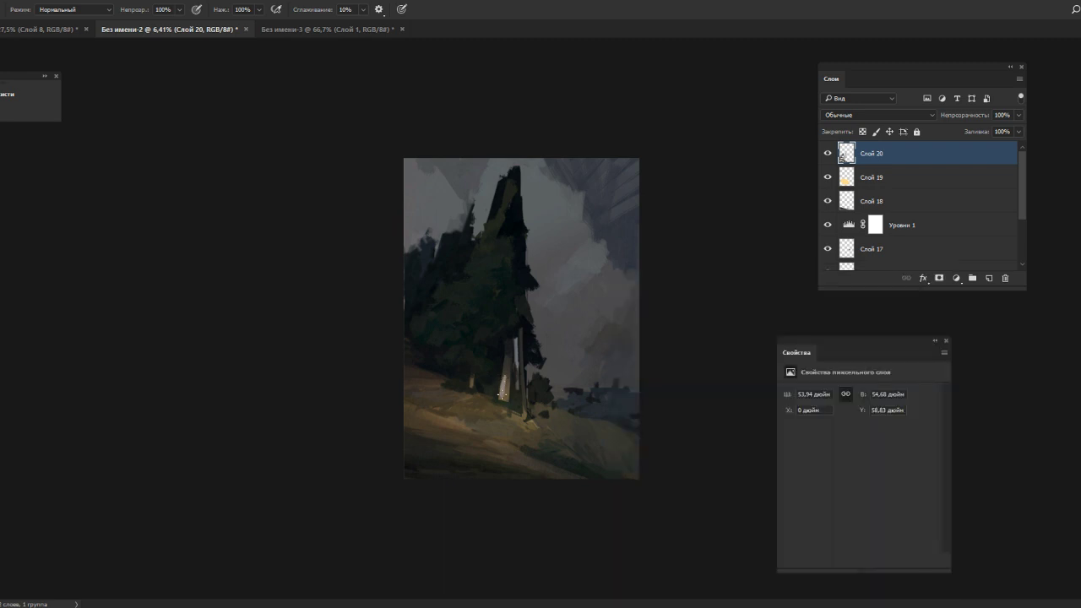
mouse_move(505, 379)
mouse_down()
mouse_move(507, 401)
mouse_move(505, 377)
mouse_up()
alt+click(507, 377)
alt+click(506, 368)
alt+click(508, 370)
drag(509, 364, 507, 375)
- Extend the pale strokes up the left trunk and over the top of the narrow trunk with sampled colours
alt+click(510, 356)
drag(513, 348, 510, 359)
alt+click(505, 364)
alt+click(511, 355)
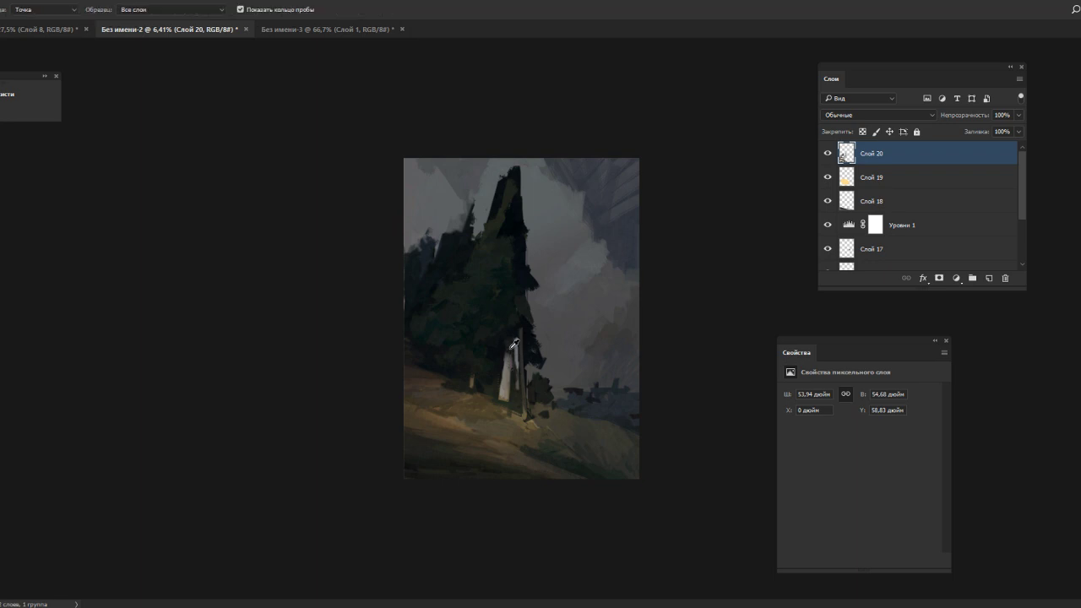
drag(515, 340, 514, 353)
scroll(519, 369, up, 4)
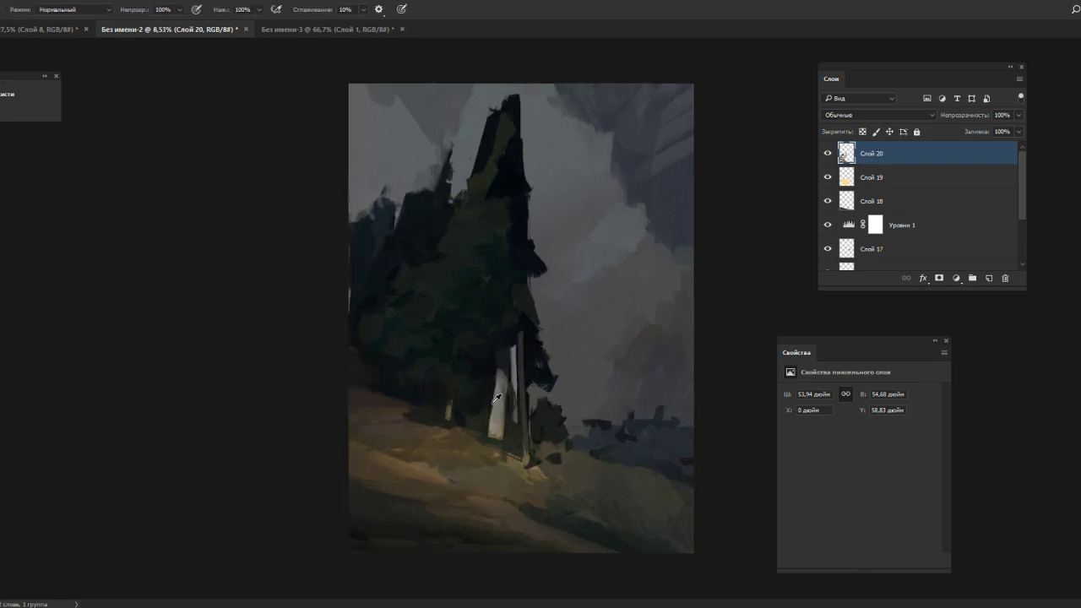
- Shade the right side of the left lit trunk with warm brown tones
alt+click(502, 367)
drag(593, 343, 1045, 255)
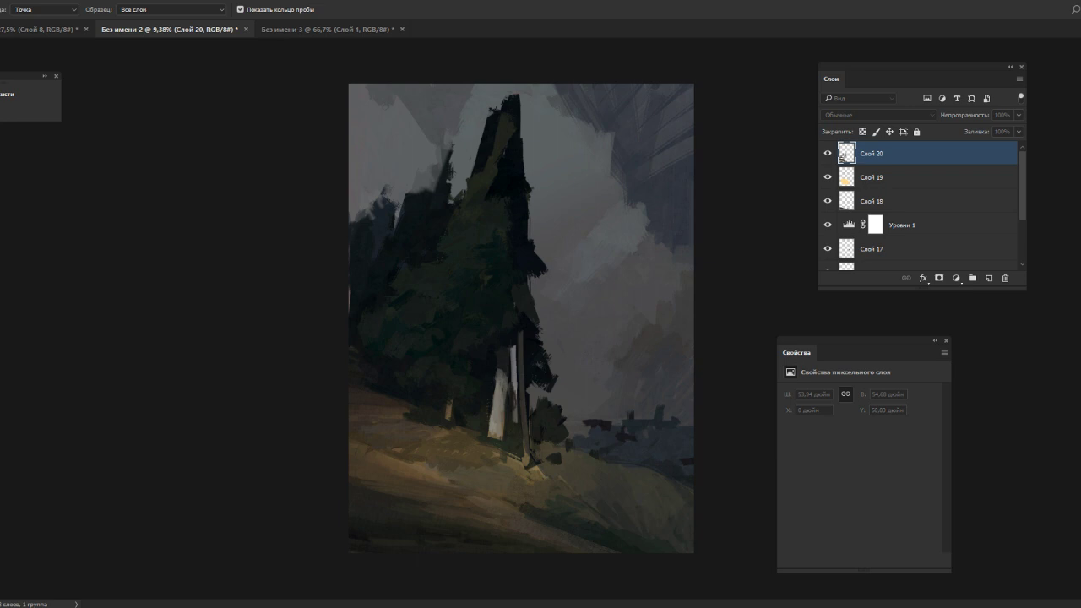
right_click(508, 376)
key(Escape)
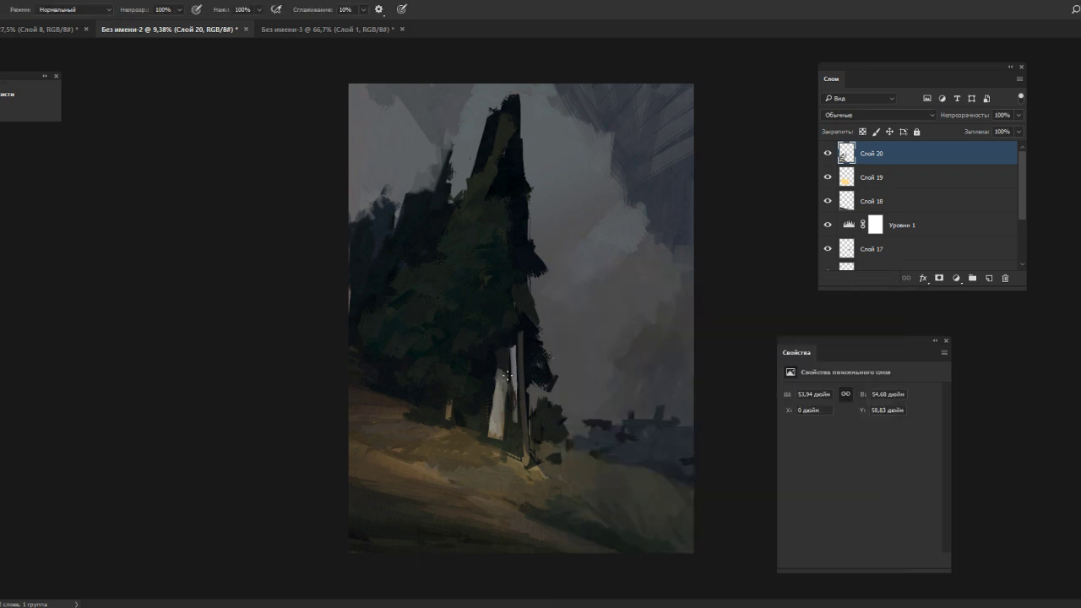
alt+click(503, 421)
key(alt)
alt+click(503, 420)
drag(505, 388, 502, 406)
alt+click(502, 406)
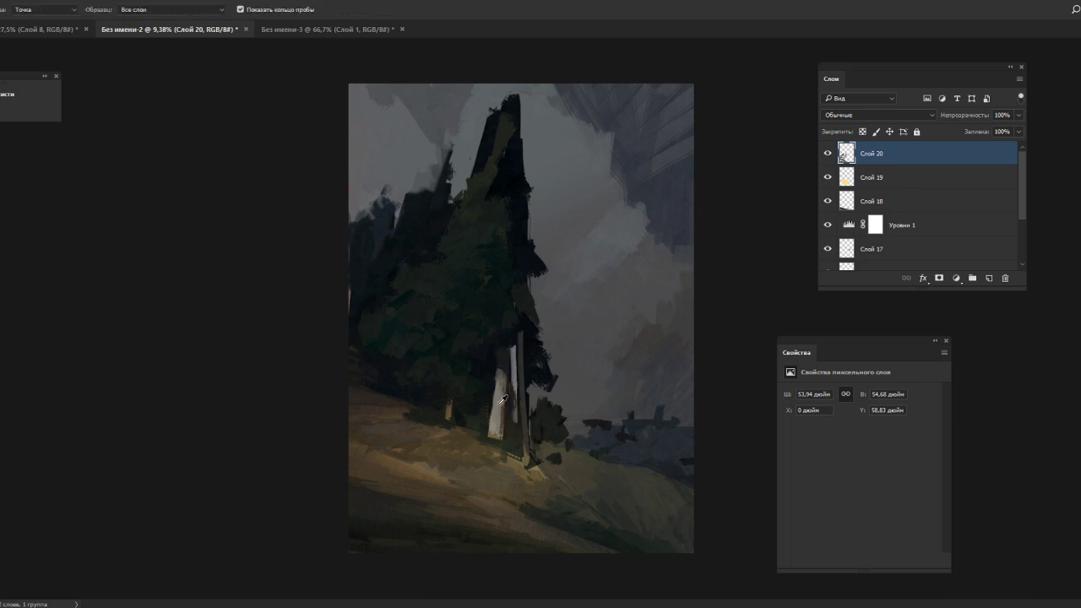
- Blend the brown shadow into the light side of the left trunk with repeatedly sampled midtones
key(alt)
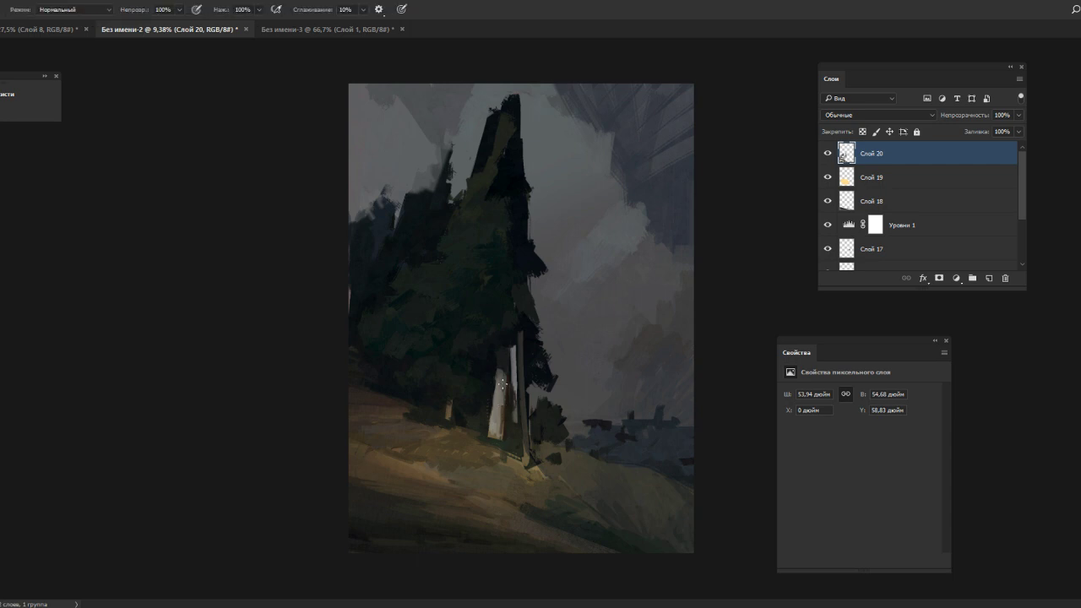
key(alt)
key(alt)
key(alt)
key(alt)
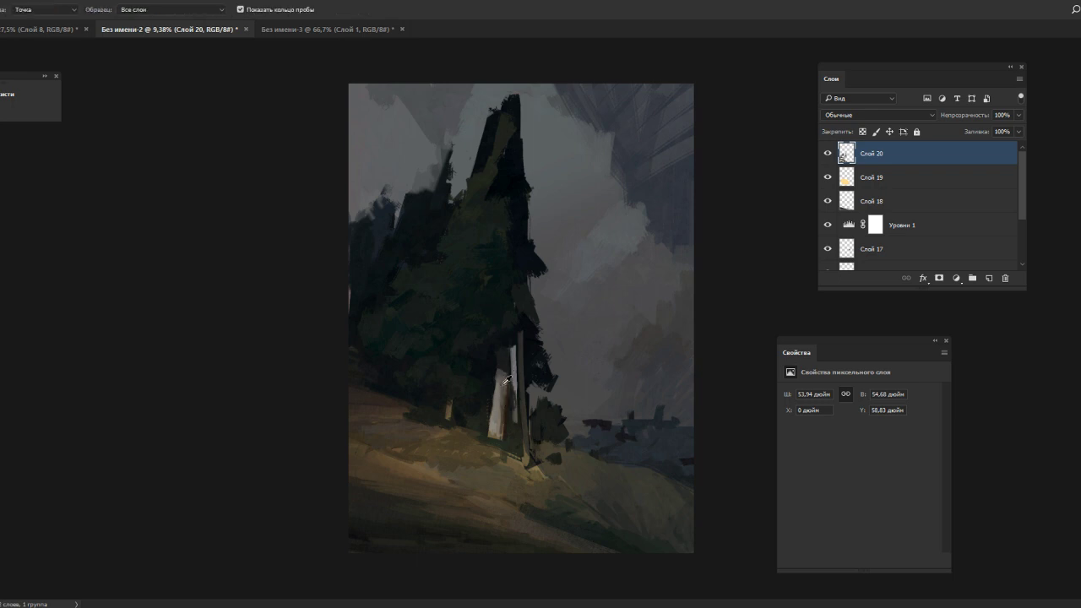
alt+click(498, 387)
alt+click(499, 405)
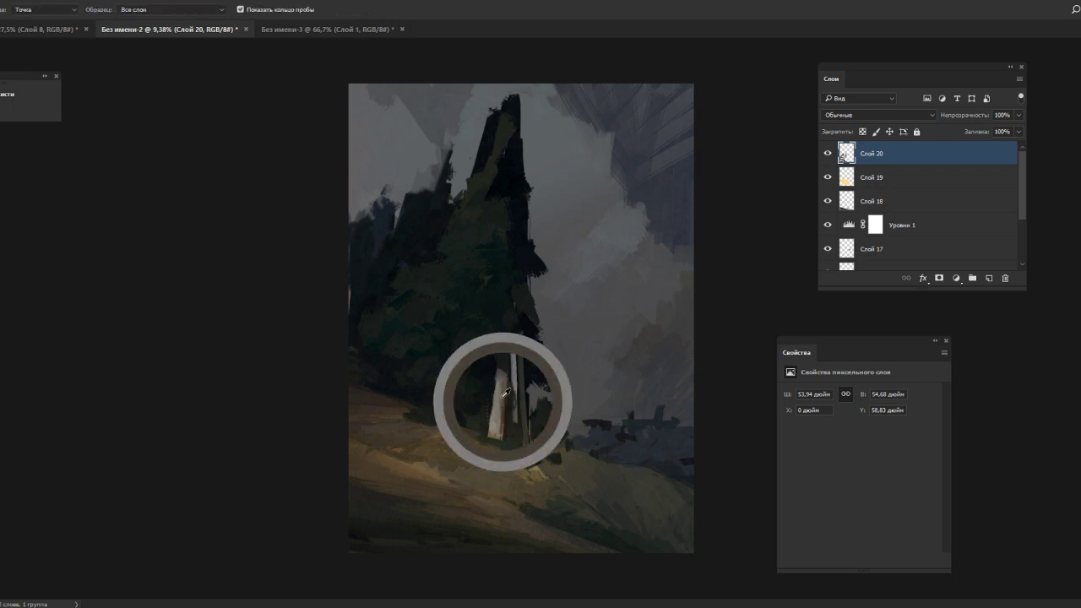
- Reduce the brush size and refine the upper edge of the left trunk beside the narrow trunk with sampled tones
right_click(594, 355)
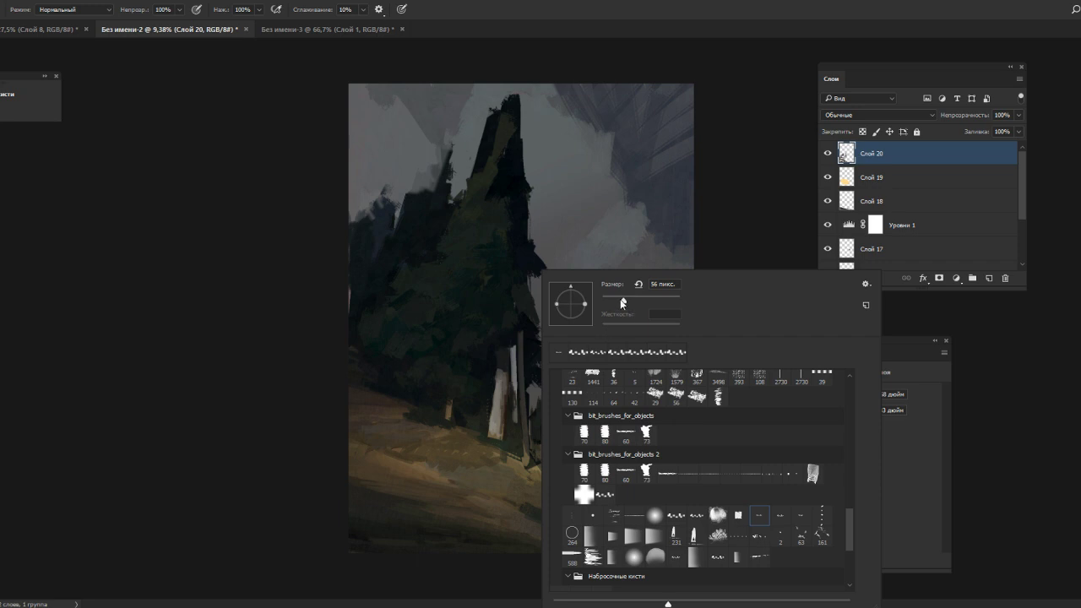
drag(620, 299, 615, 300)
key(Return)
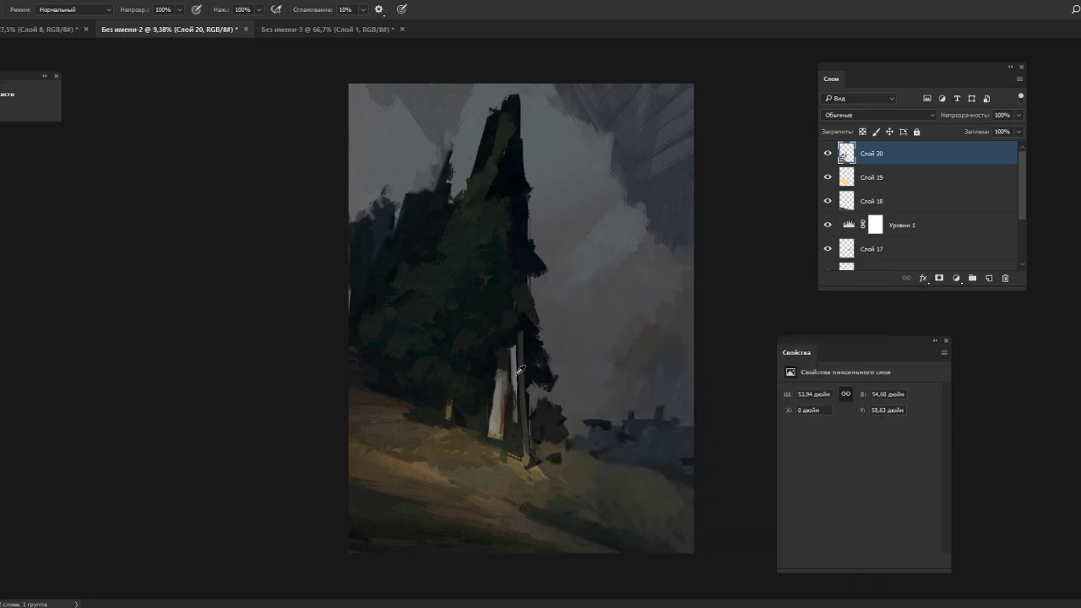
alt+click(510, 371)
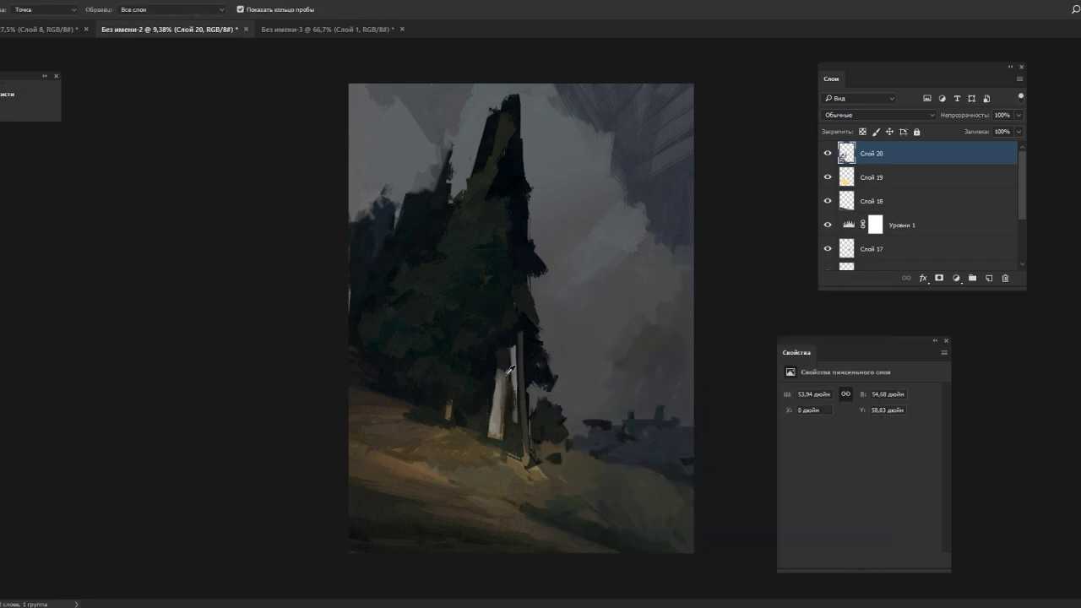
drag(506, 370, 509, 387)
alt+click(505, 372)
key(alt)
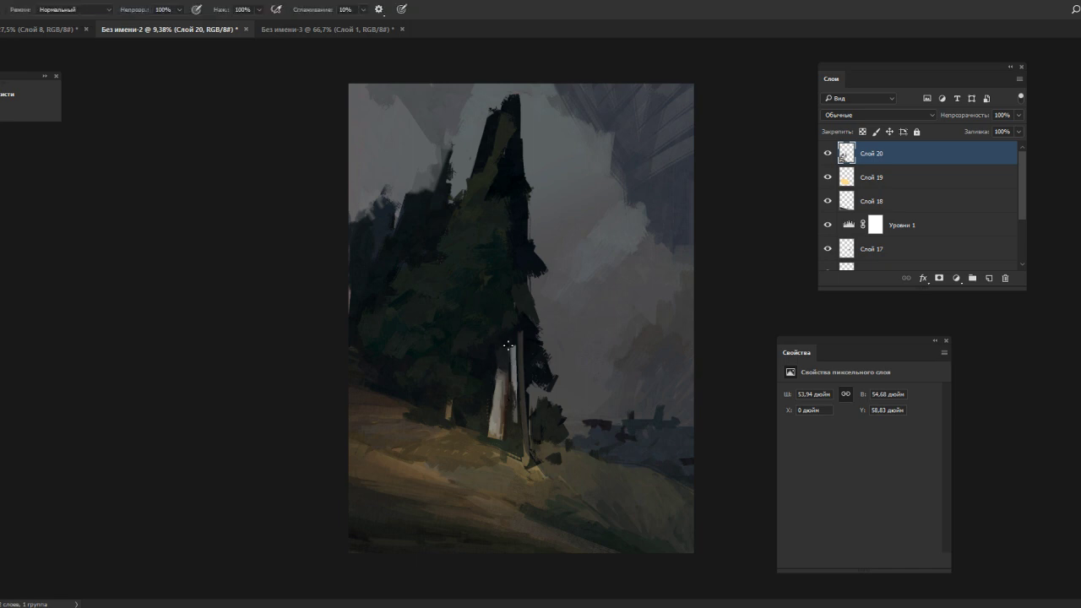
- Adjust the brush size and add strokes down the upper part of the left trunk
key(ctrl+u)
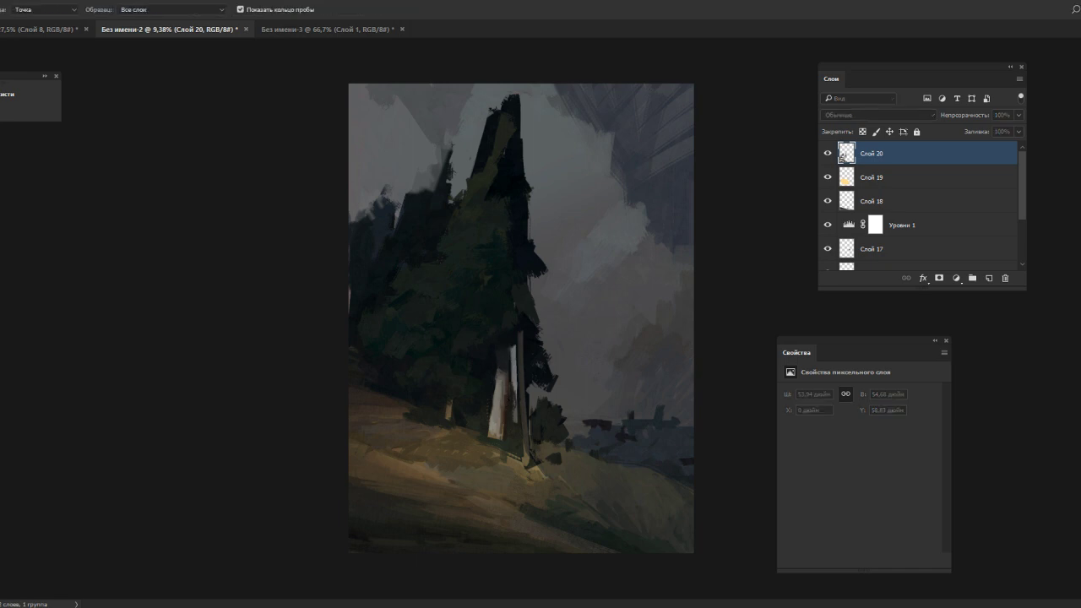
key(b)
right_click(502, 360)
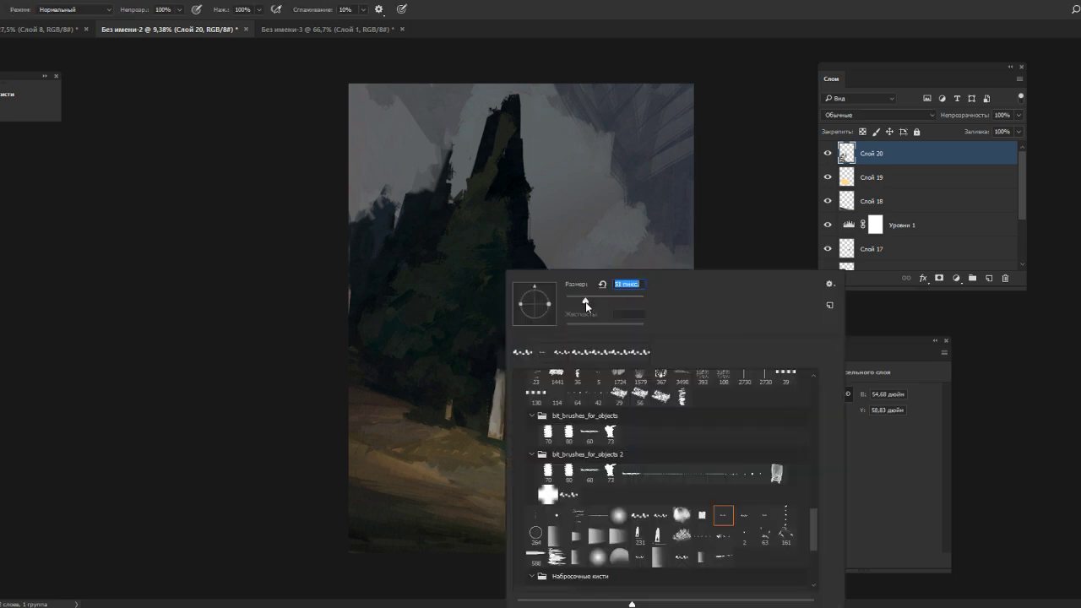
click(501, 354)
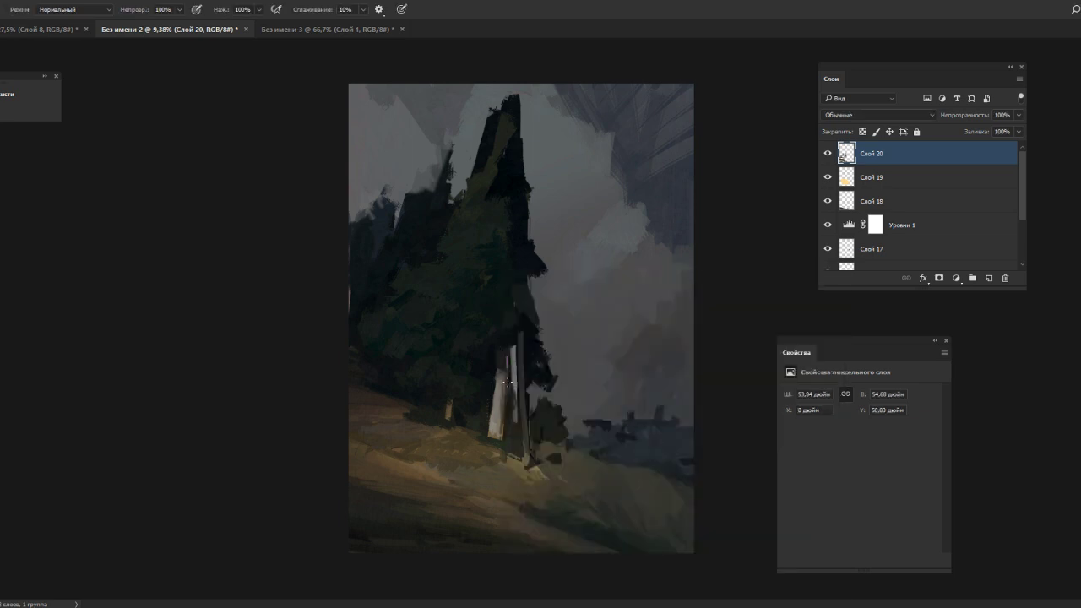
alt+click(499, 374)
drag(502, 358, 492, 396)
- Blend the upper and middle parts of the left trunk with short strokes in resampled light and shadow tones
alt+click(505, 383)
alt+click(495, 389)
alt+click(505, 371)
alt+click(501, 370)
alt+click(498, 367)
alt+click(499, 420)
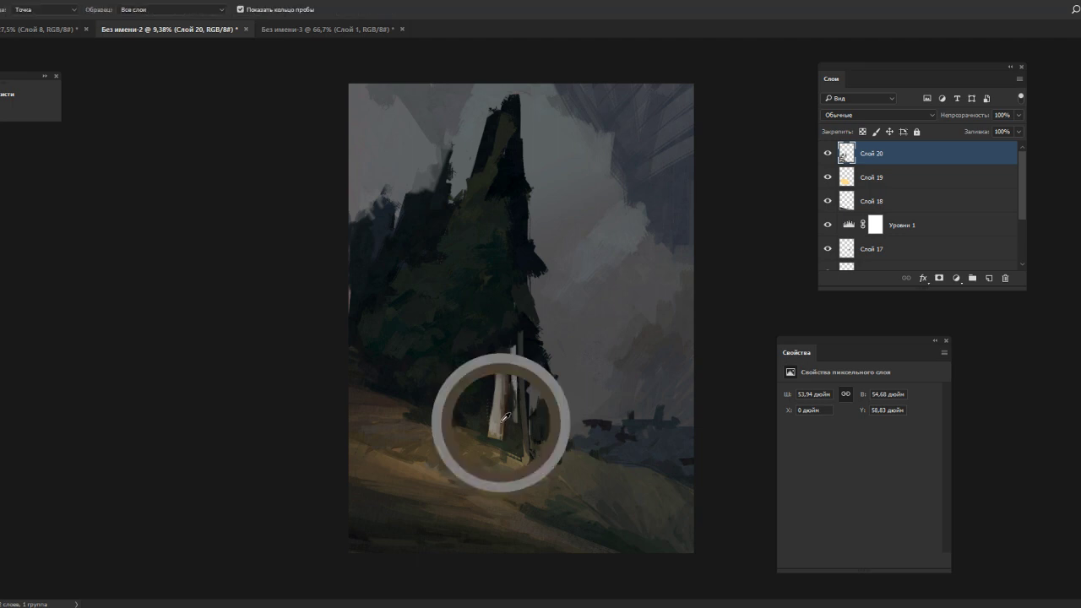
alt+click(503, 426)
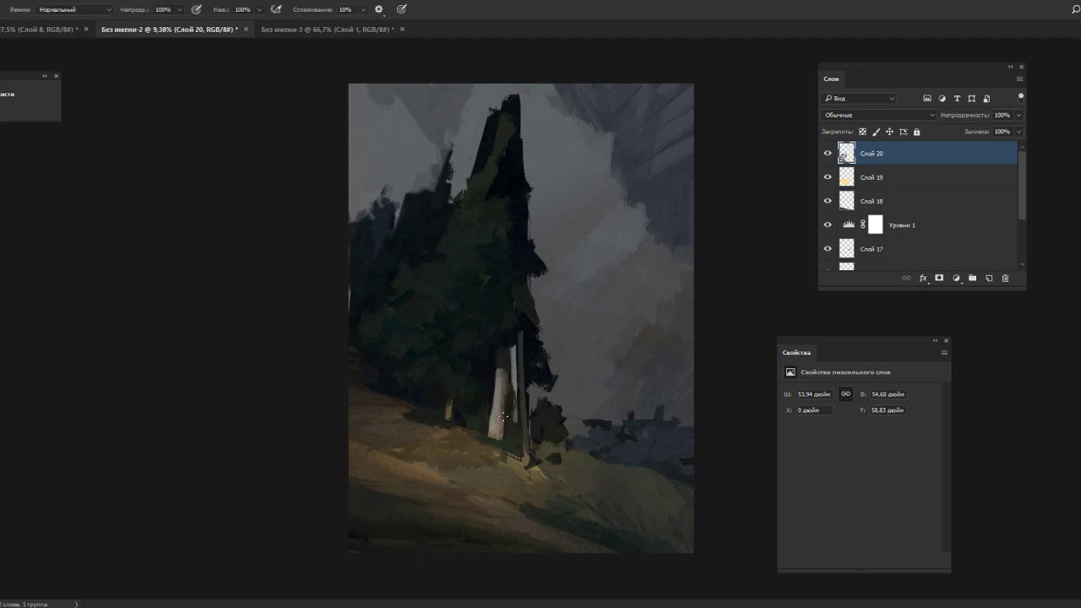
- Paint the shadowed right edge and the lower part of the left trunk with sampled colours
alt+click(509, 411)
drag(507, 413, 505, 437)
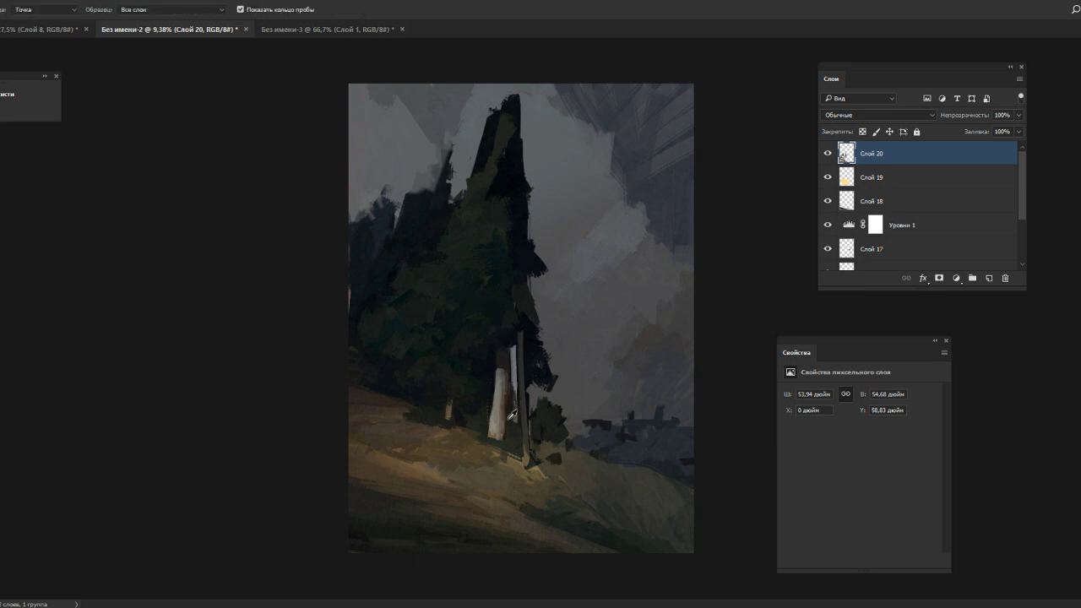
alt+click(509, 431)
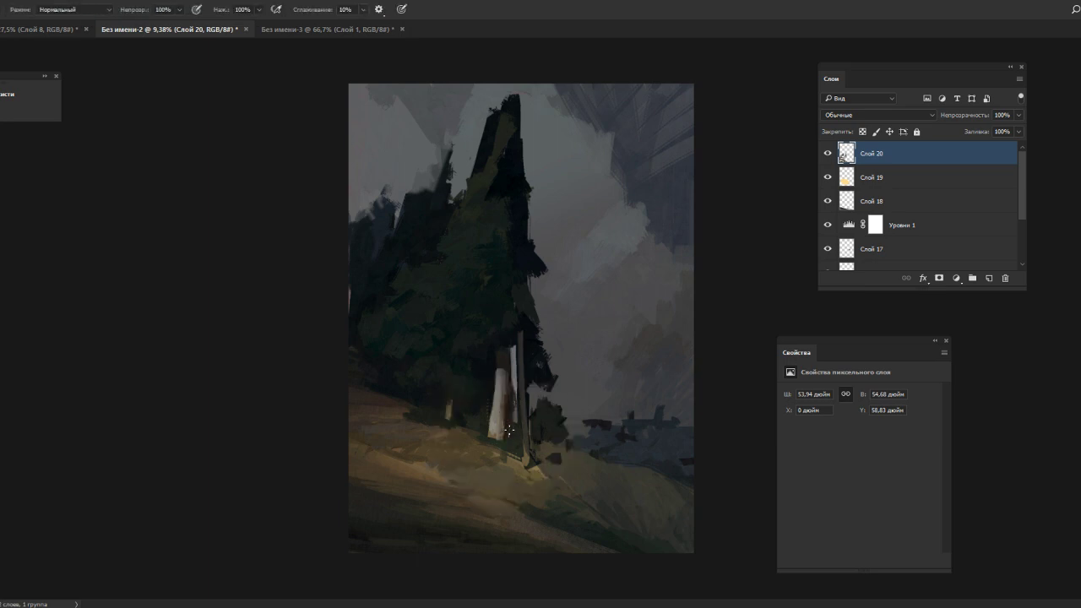
alt+click(498, 416)
drag(500, 414, 498, 433)
alt+click(496, 435)
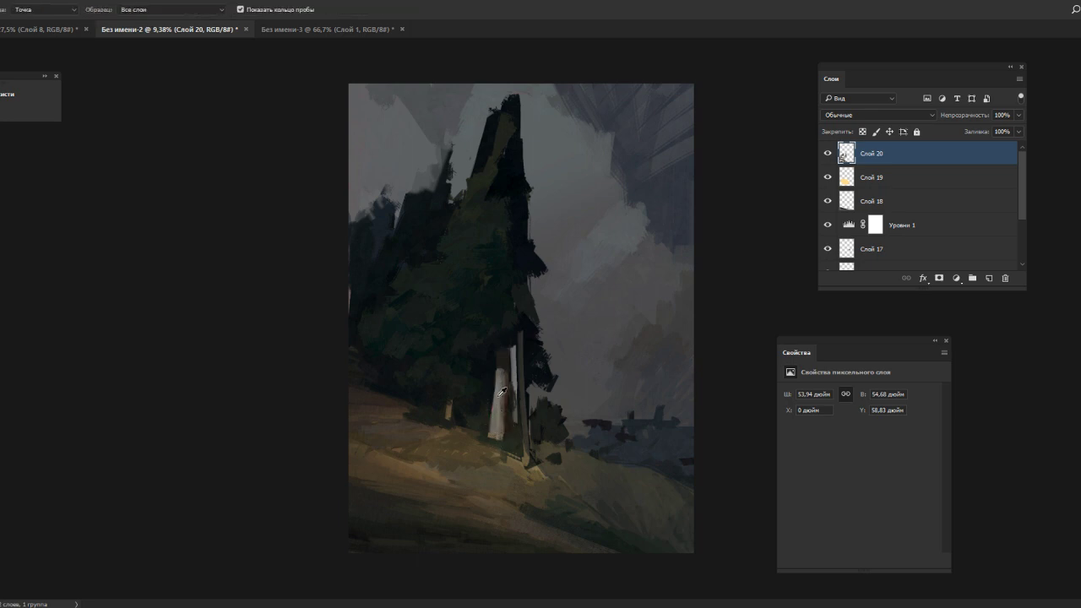
- Soften the light-to-shadow transition down to the left trunk's base with resampled bark tones
alt+click(494, 418)
alt+click(495, 401)
alt+click(497, 412)
alt+click(507, 413)
alt+click(495, 432)
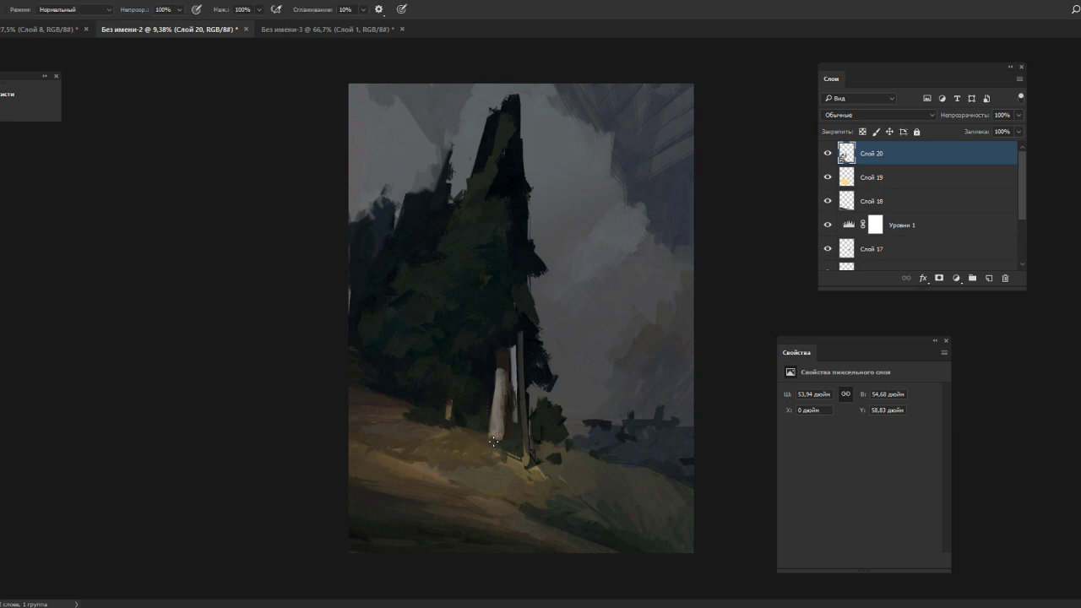
- Touch up the ground edge below the small lit trunk with a sampled colour
alt+click(457, 436)
drag(456, 437, 441, 432)
alt+click(410, 392)
- Set the brush size to 83 px and paint the dark undergrowth between the small trunk and the left large trunk
right_click(515, 384)
click(611, 300)
click(483, 429)
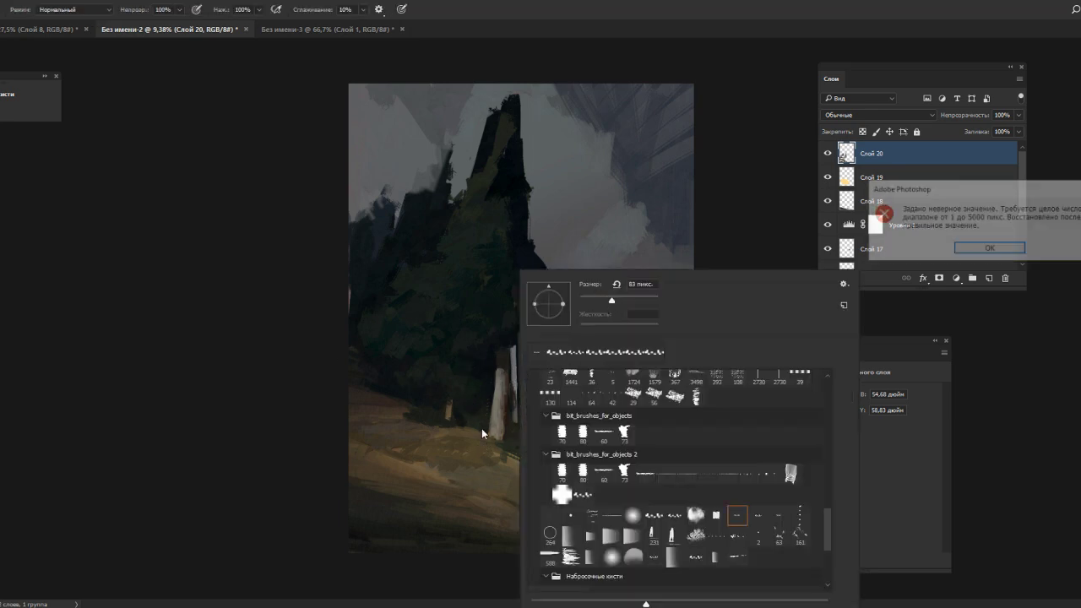
key(Return)
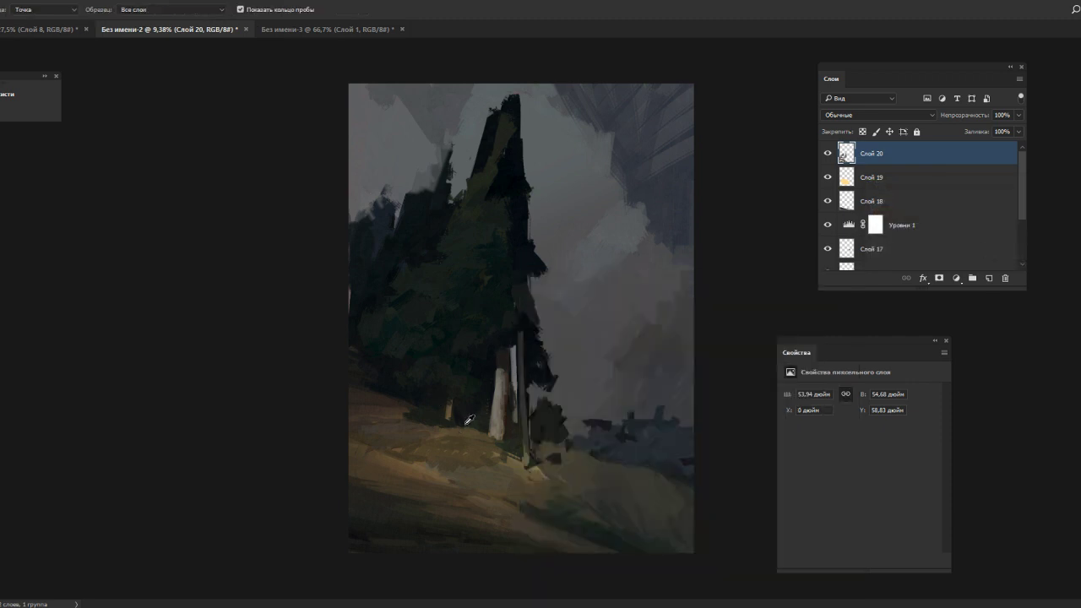
alt+click(470, 419)
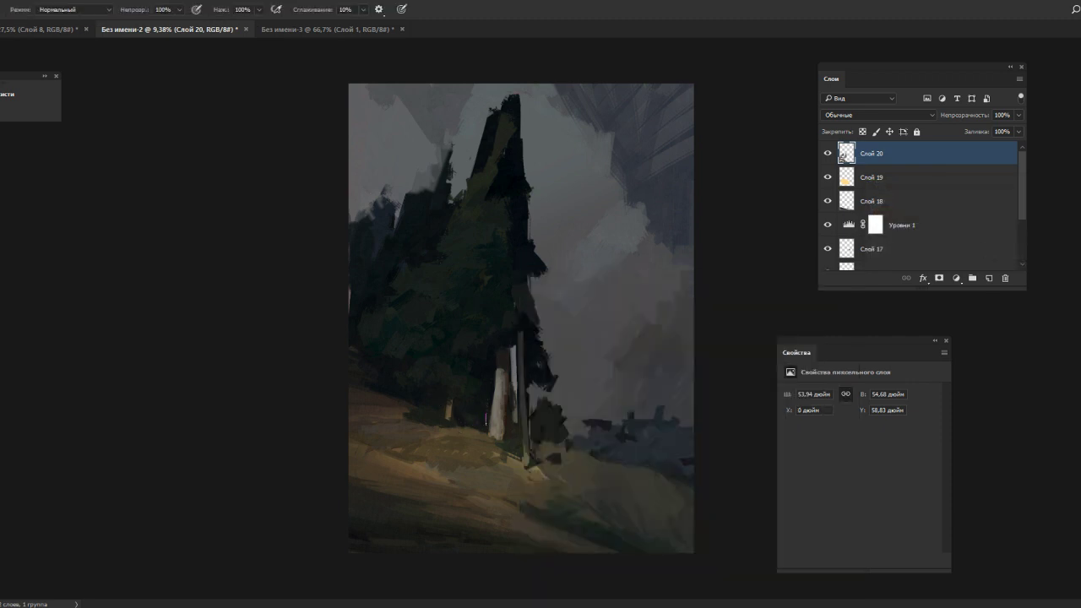
alt+click(486, 418)
alt+click(473, 394)
alt+click(464, 395)
alt+click(475, 397)
- Refine the left large trunk's outline, top and brown shading with sampled dark and bark tones
key(alt)
alt+click(511, 415)
key(alt)
key(alt)
alt+click(501, 366)
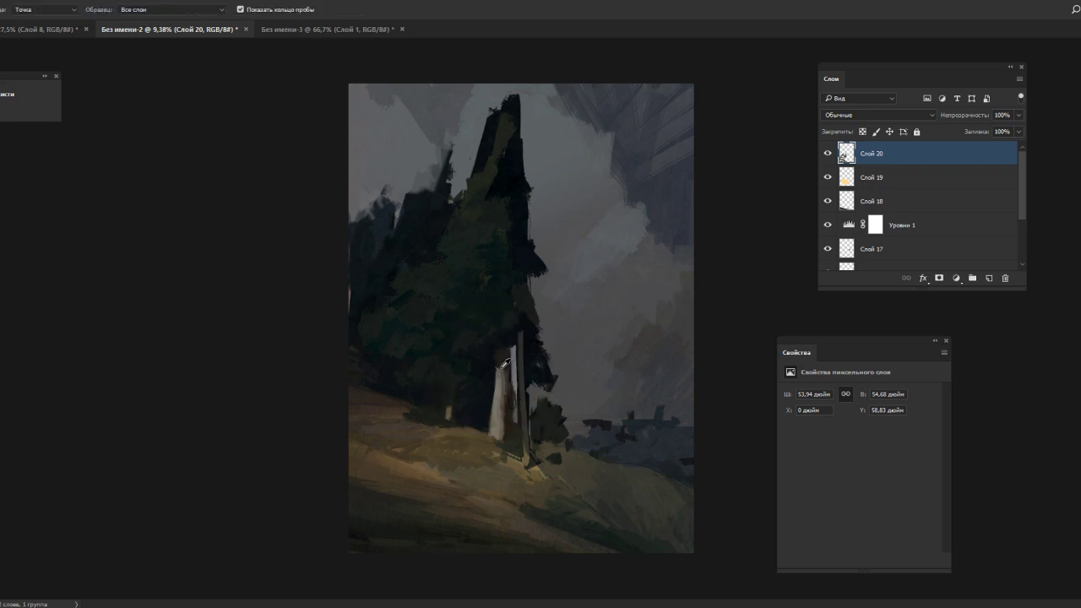
alt+click(501, 365)
alt+click(499, 375)
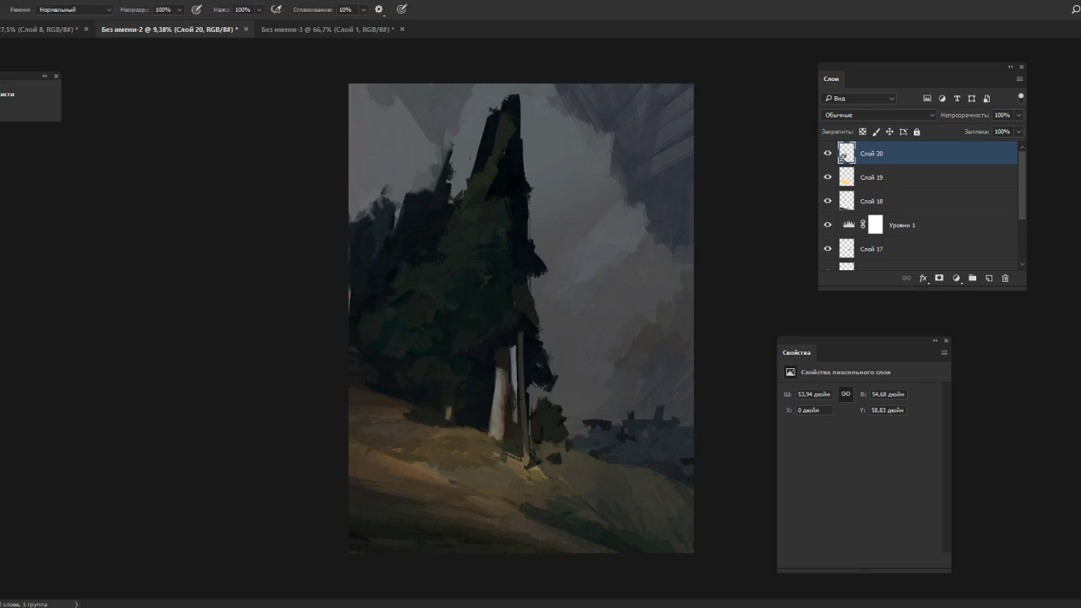
key(alt)
key(alt)
- Set the brush size to 34 px and paint a thin pale branch reaching left from the top of the large lit trunk
right_click(511, 415)
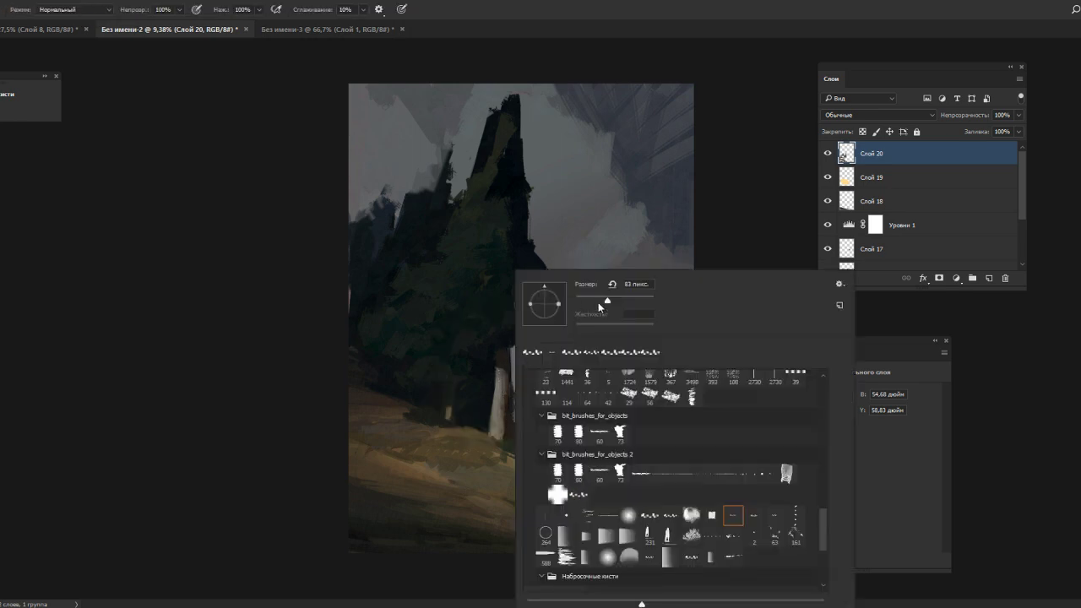
click(588, 301)
click(504, 351)
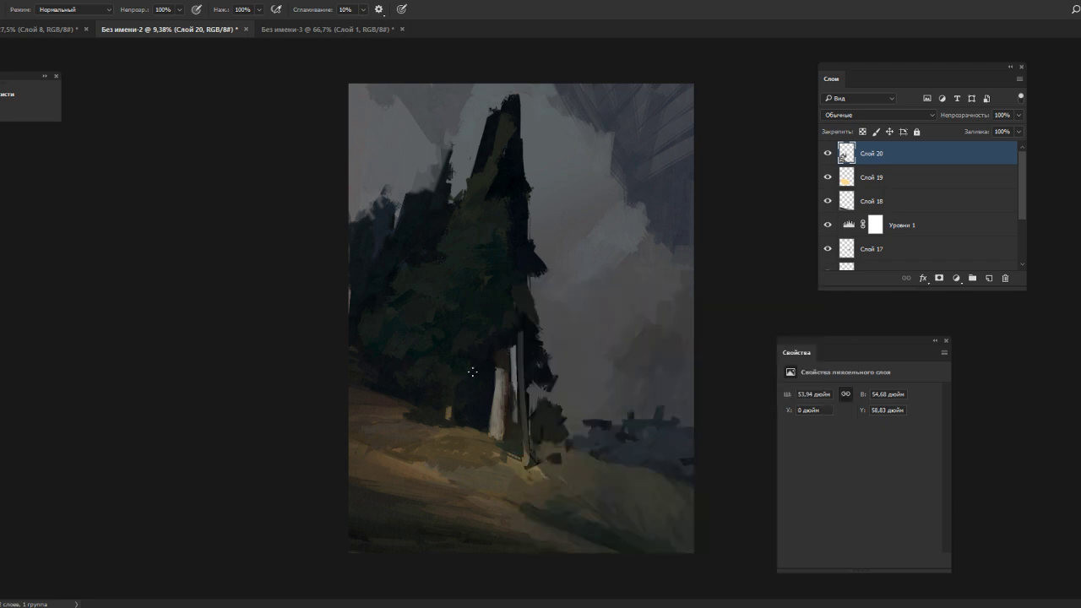
key(alt)
key(alt)
right_click(507, 349)
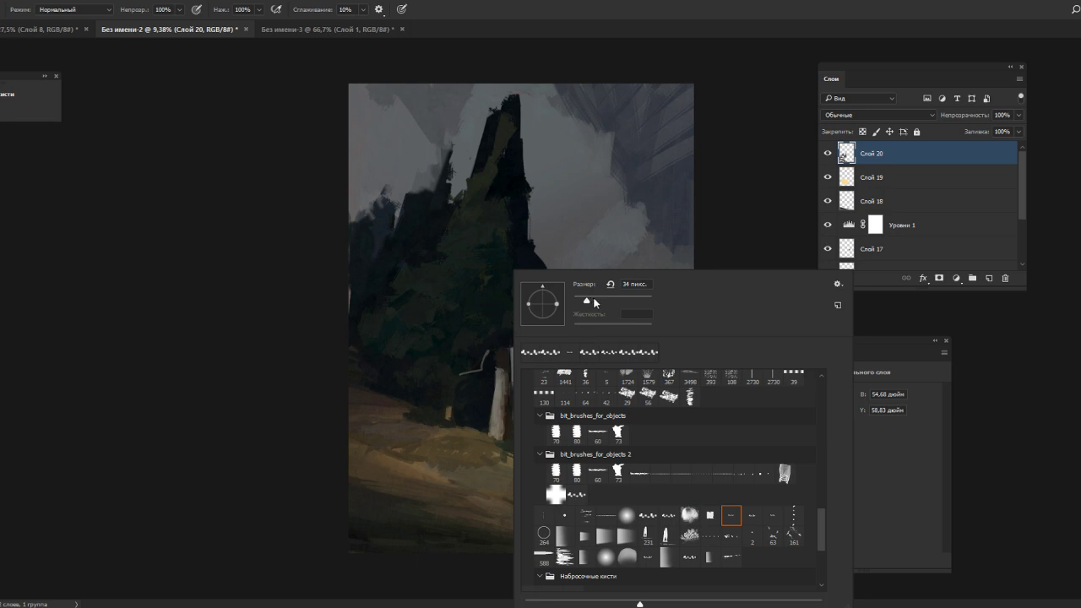
click(489, 350)
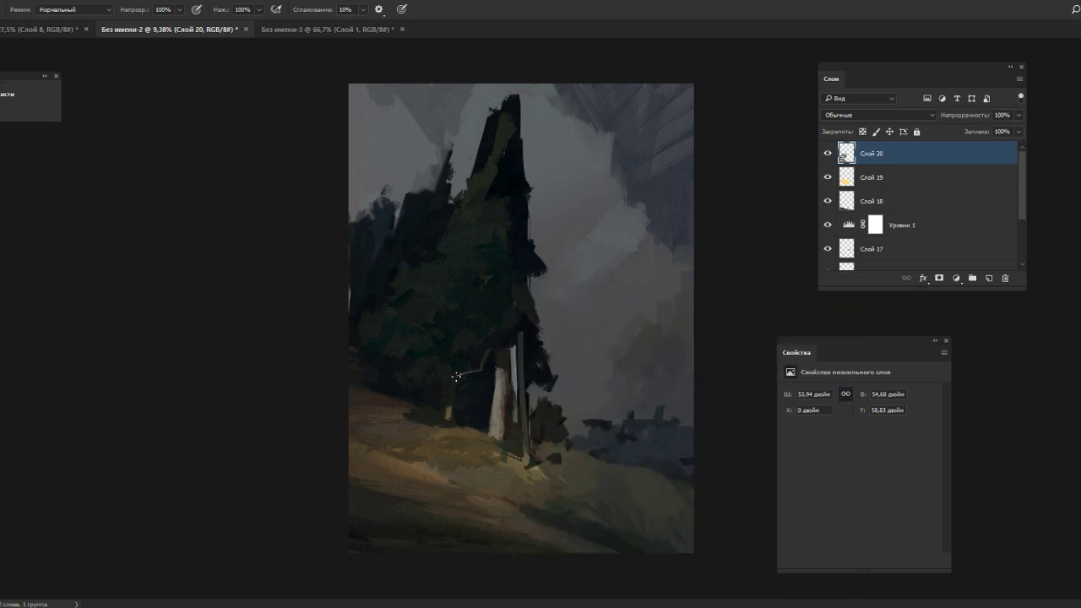
- Set the brush size to 51 px and darken the branch beside the large trunk with sampled shadow and bark tones
key(alt)
key(alt)
right_click(525, 356)
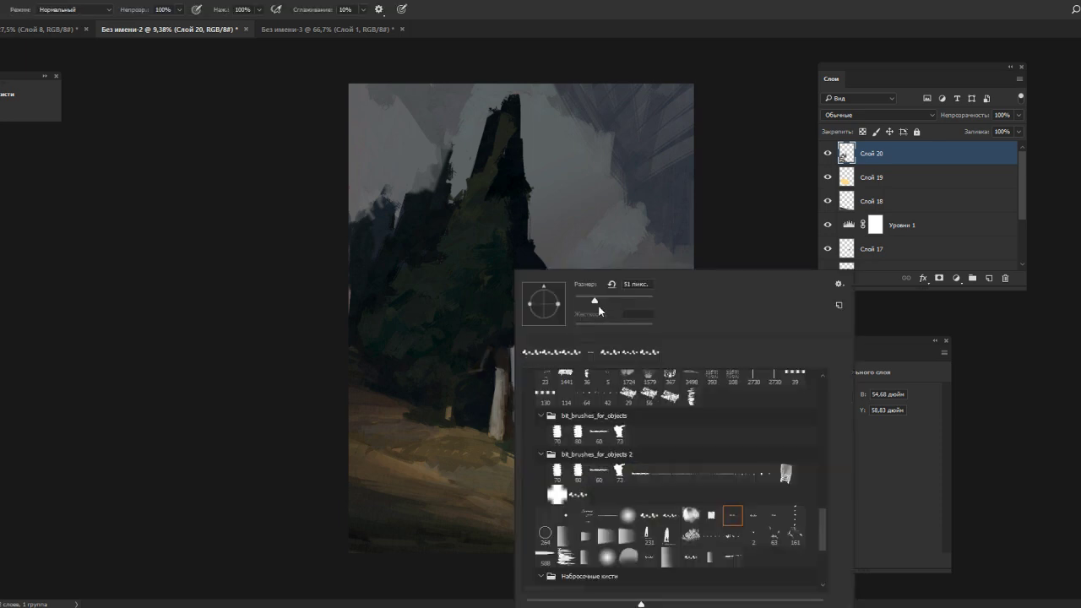
click(498, 355)
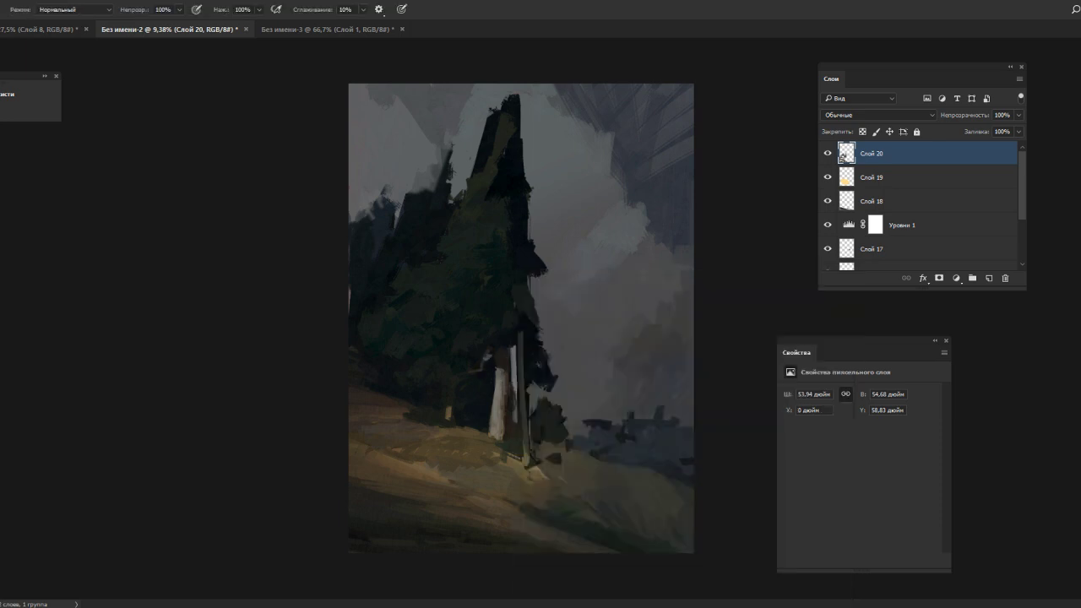
key(alt)
alt+click(500, 360)
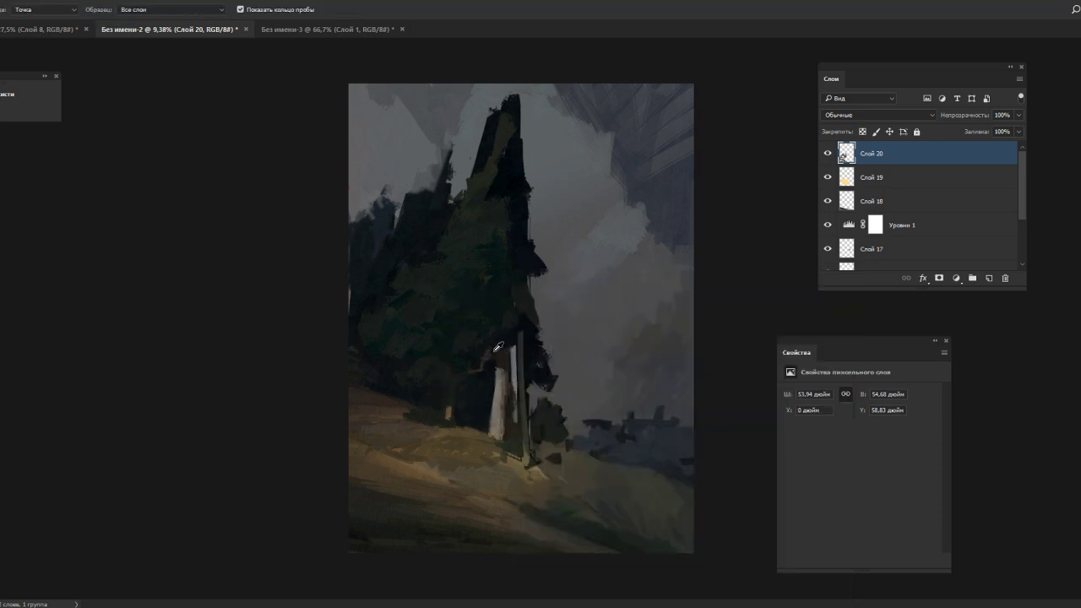
drag(471, 370, 488, 351)
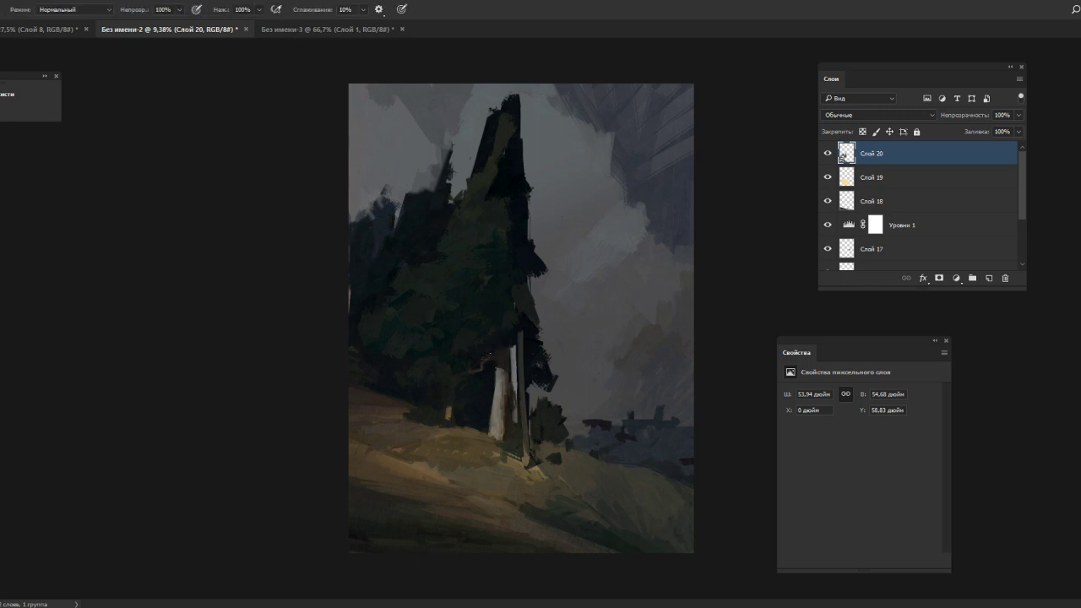
- Rework the branch stub in sampled brown and touch up the small lit trunk with a ground tone
key(alt)
alt+click(497, 358)
drag(486, 362, 497, 349)
alt+click(456, 429)
drag(448, 407, 448, 419)
alt+click(497, 353)
mouse_move(499, 349)
mouse_down()
mouse_move(505, 358)
mouse_move(482, 369)
mouse_up()
- Enlarge the brush and paint sampled dark foliage tones around the branch and the large trunk's top
alt+click(499, 373)
alt+click(488, 342)
alt+click(493, 273)
right_click(500, 269)
drag(589, 301, 596, 301)
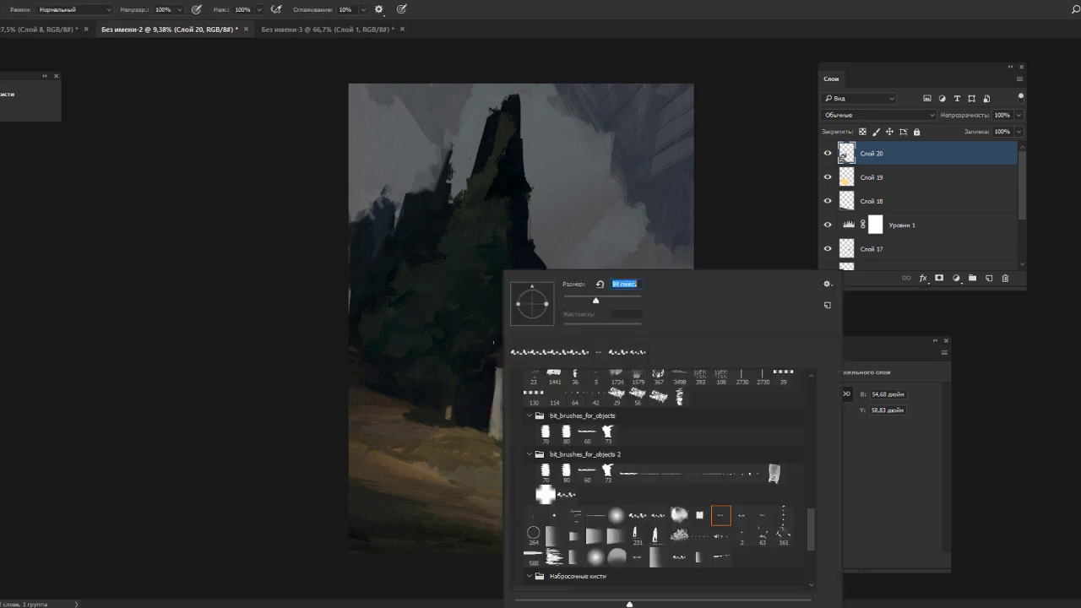
click(477, 357)
right_click(517, 270)
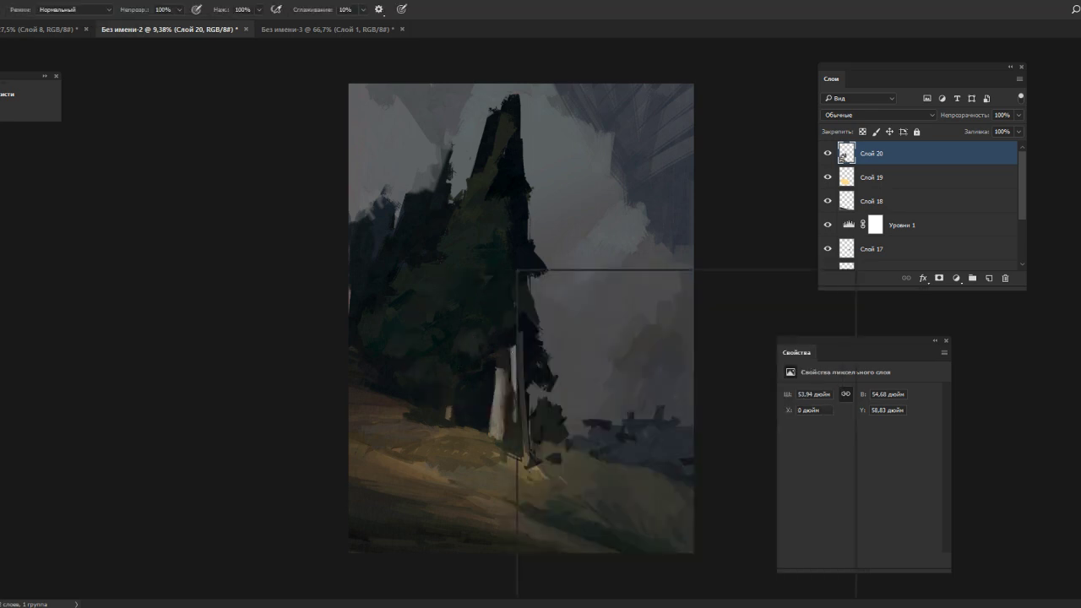
key(Return)
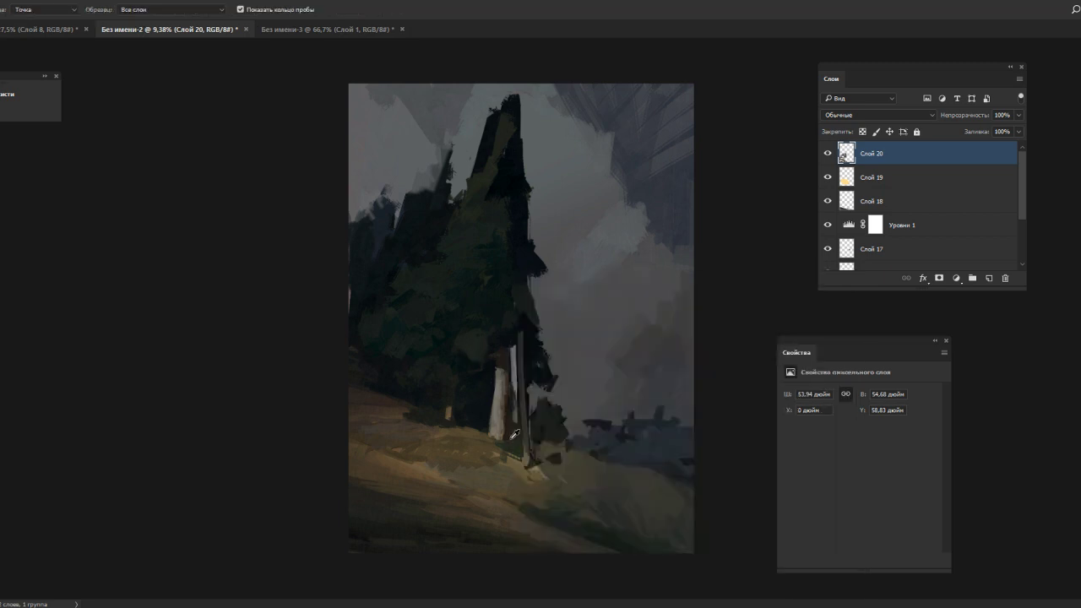
- Paint the shaded gap between the large lit trunk and the thin trunk with sampled dark tones
alt+click(486, 414)
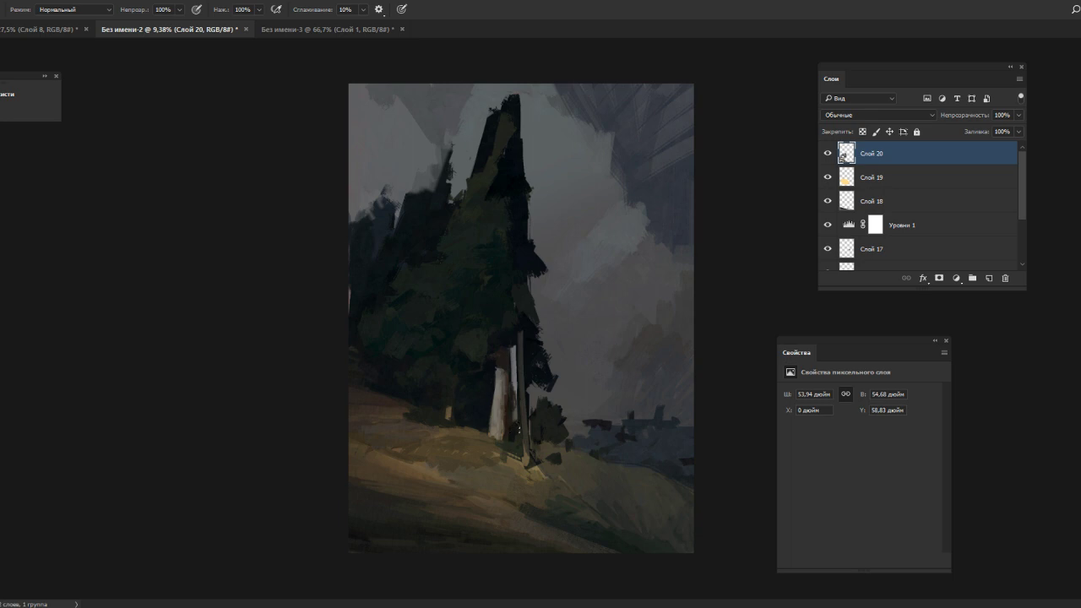
alt+click(509, 379)
drag(506, 372, 512, 422)
- Blend the ground edge under the large trunk and to its left with sampled grass and shadow tones
alt+click(519, 430)
alt+click(505, 456)
alt+click(475, 442)
mouse_move(497, 448)
mouse_down()
mouse_move(456, 439)
mouse_move(514, 450)
mouse_up()
alt+click(481, 446)
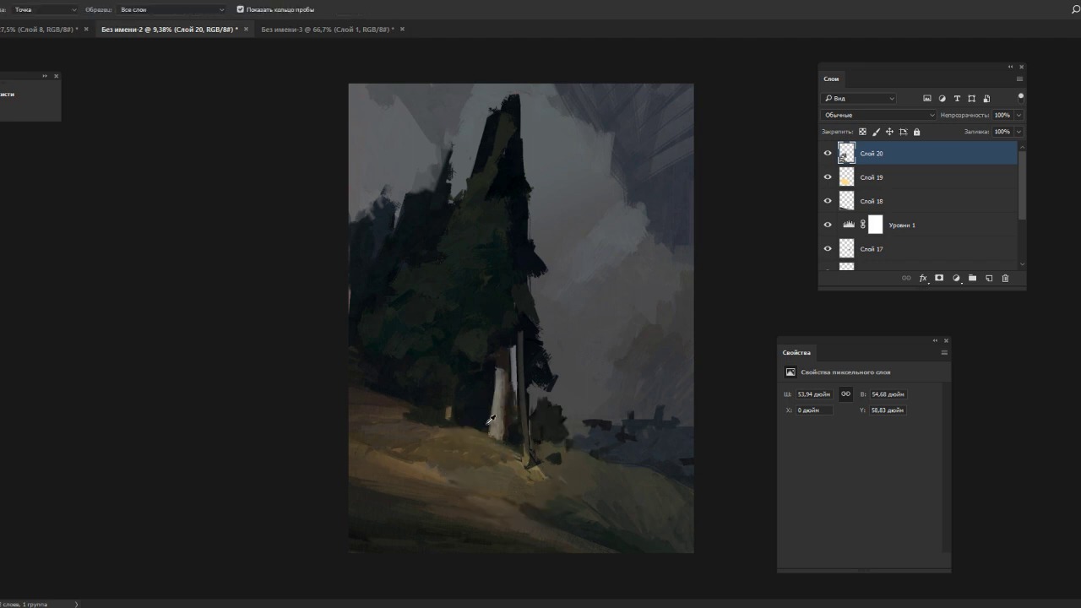
alt+click(474, 426)
drag(461, 428, 486, 431)
alt+click(474, 429)
alt+click(476, 424)
- Set the brush size to 114 px and paint short vertical dark strokes on the slope below the trunks
right_click(531, 426)
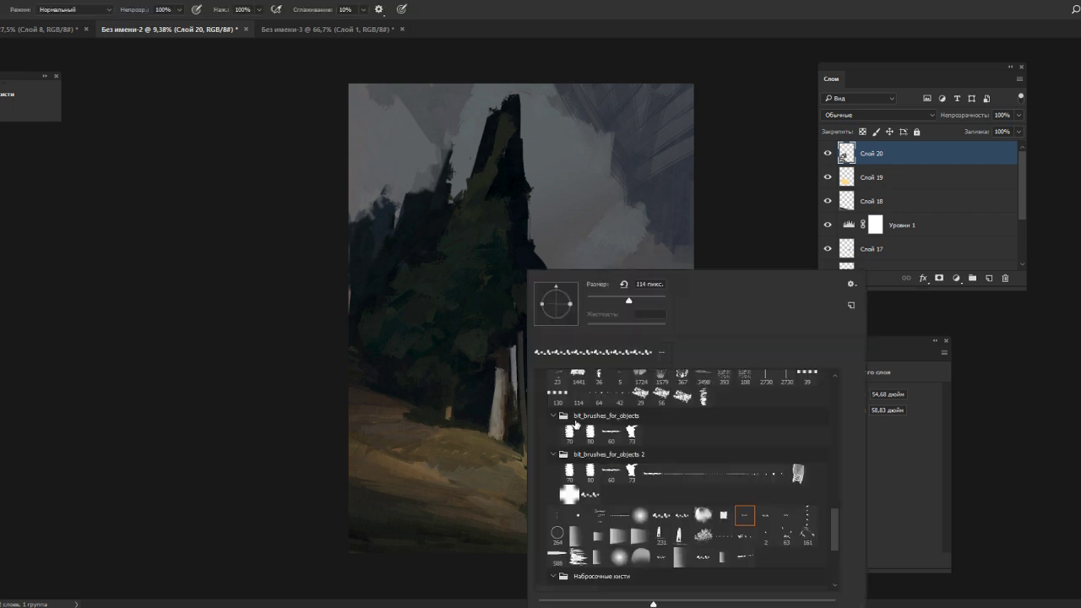
click(456, 463)
drag(455, 465, 456, 480)
drag(461, 468, 468, 490)
drag(471, 462, 470, 475)
- Paint a pale exposed bank across the slope below the trunks using light tones sampled from the lit trunk
alt+click(497, 434)
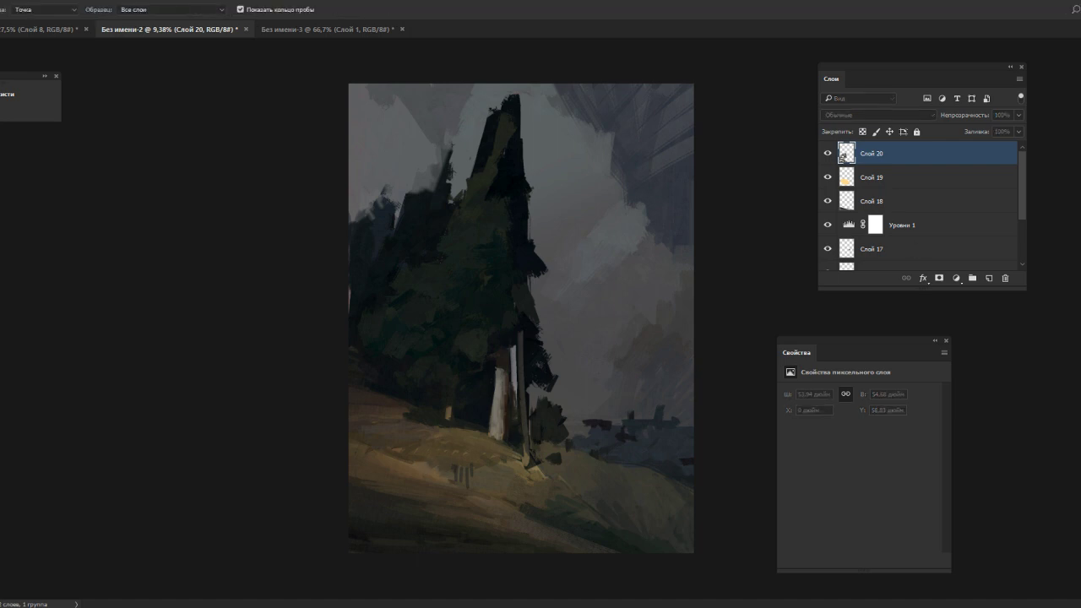
drag(473, 468, 474, 483)
drag(476, 467, 487, 495)
alt+click(481, 479)
mouse_move(488, 475)
mouse_down()
mouse_move(484, 492)
mouse_move(494, 499)
mouse_up()
alt+click(489, 478)
mouse_move(494, 473)
mouse_down()
mouse_move(499, 494)
mouse_move(446, 487)
mouse_move(409, 457)
mouse_up()
- Extend the pale bank to the right below the thin trunk with resampled bank tones
alt+click(496, 478)
alt+click(481, 471)
alt+click(452, 470)
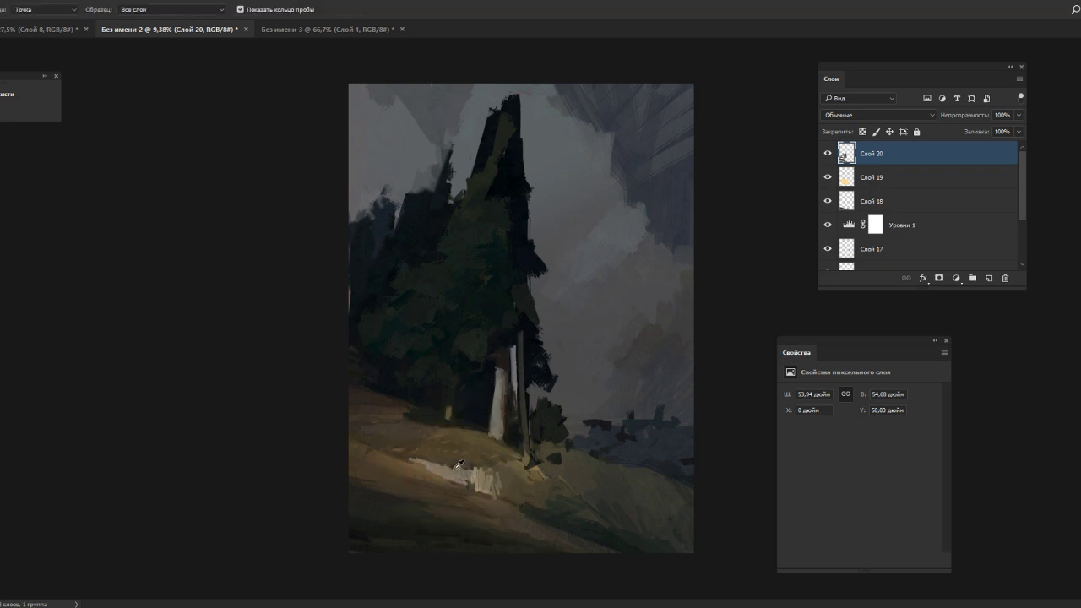
alt+click(471, 480)
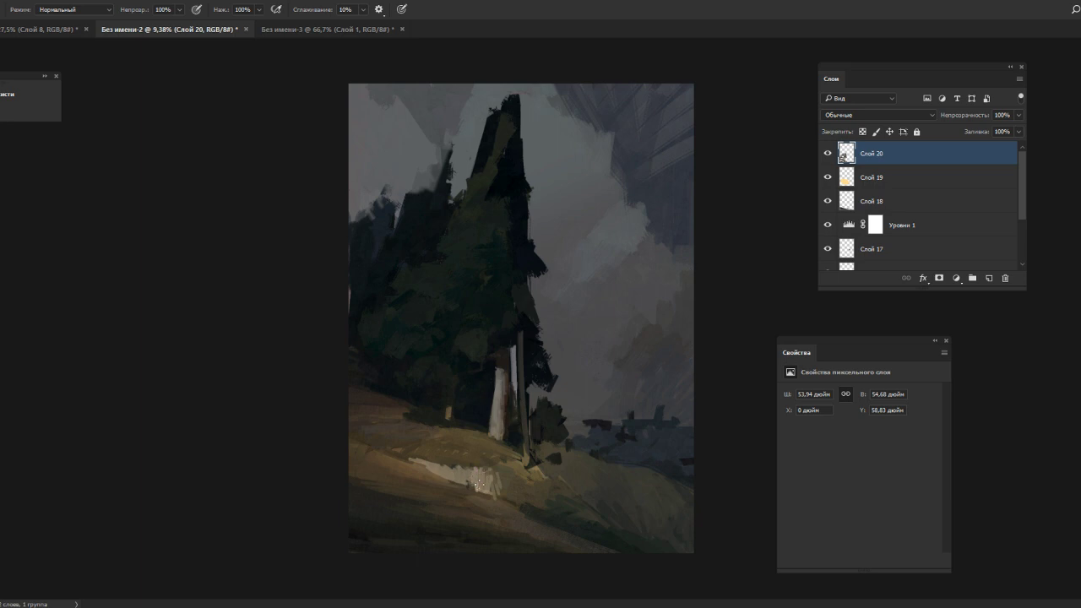
alt+click(476, 483)
mouse_move(470, 476)
mouse_down()
mouse_move(480, 473)
mouse_move(472, 484)
mouse_move(467, 471)
mouse_move(478, 486)
mouse_move(490, 473)
mouse_move(499, 489)
mouse_move(502, 467)
mouse_move(521, 507)
mouse_move(526, 483)
mouse_move(510, 498)
mouse_move(529, 490)
mouse_move(537, 500)
mouse_move(518, 498)
mouse_move(527, 507)
mouse_move(557, 494)
mouse_up()
alt+click(482, 488)
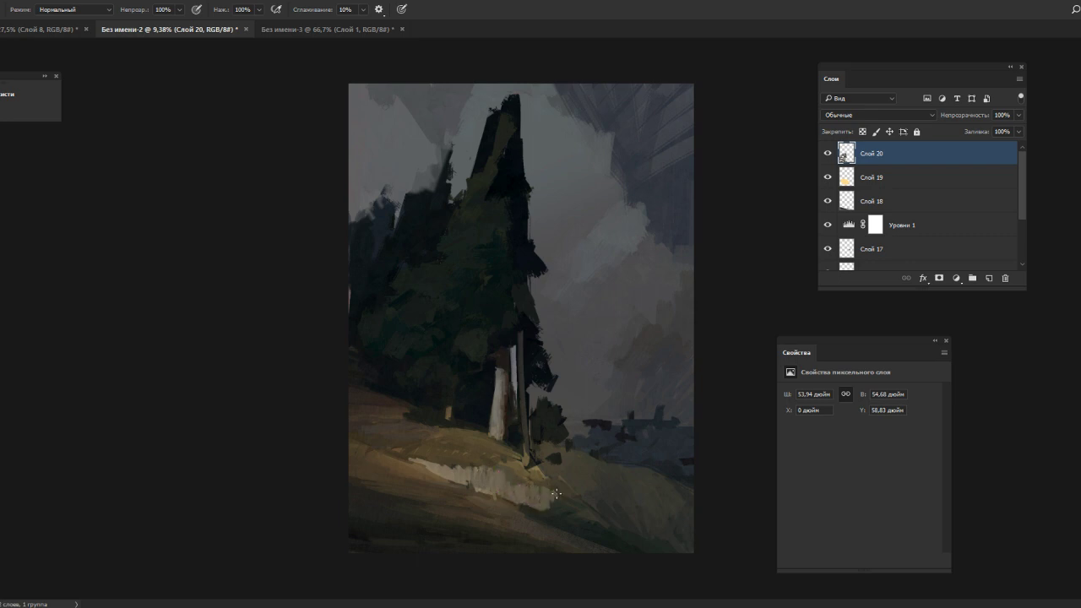
- Refine the pale bank's ragged grass edge with sampled ground tones and a 56 px brush
alt+click(454, 469)
alt+click(475, 465)
alt+click(469, 478)
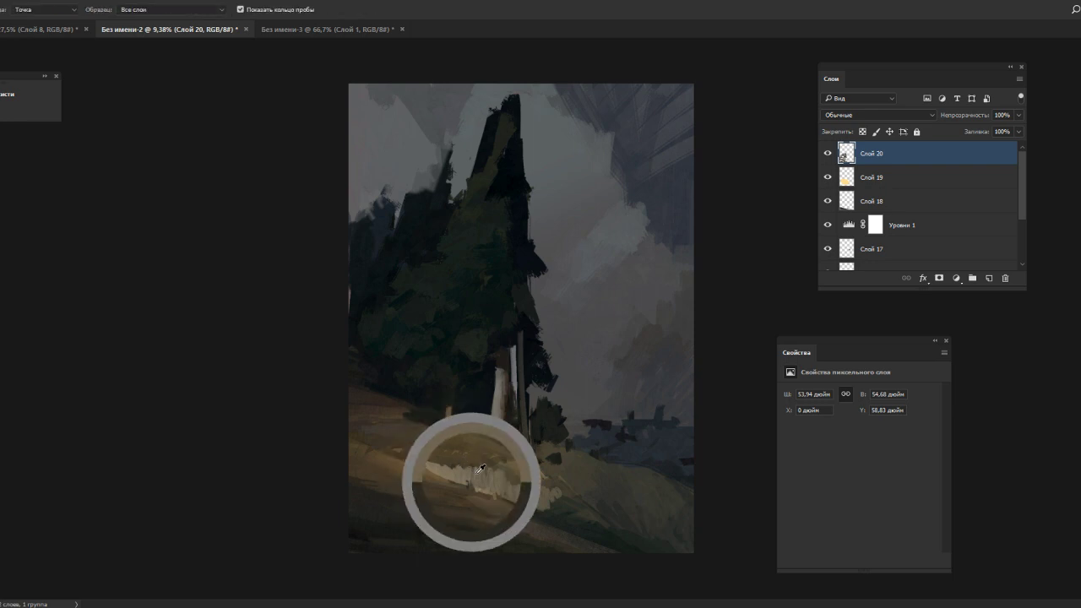
right_click(522, 441)
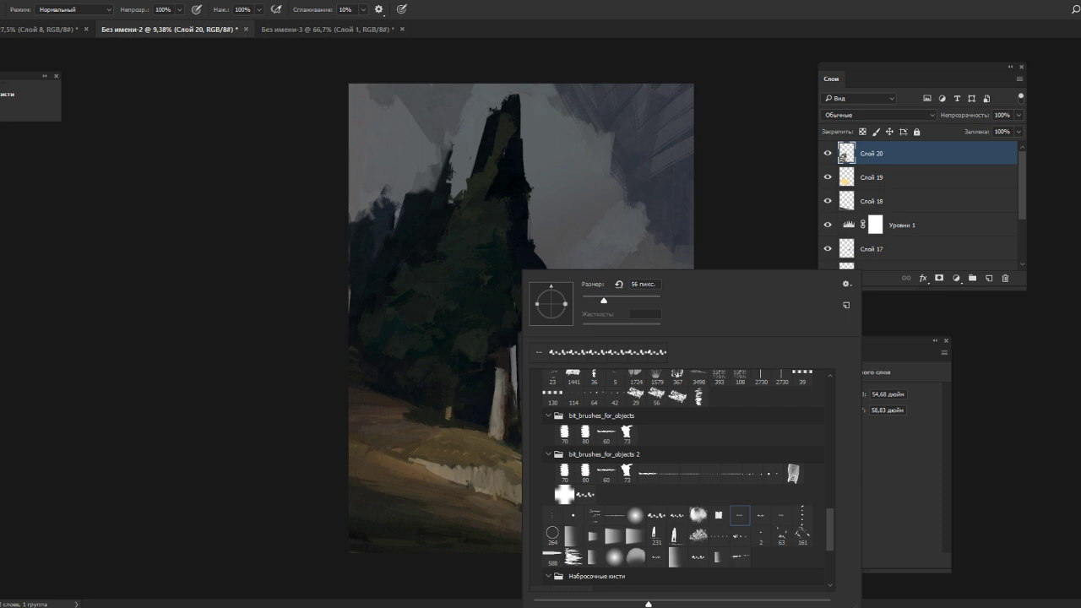
key(Escape)
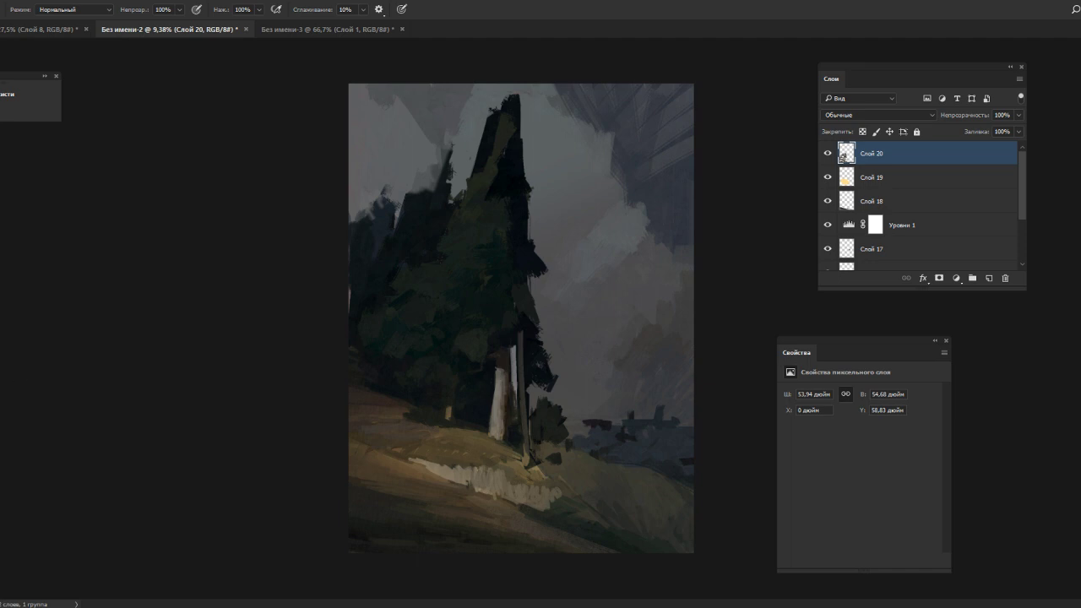
- Reselect the Brush tool and paint ground colour over the right end of the pale bank
key(n)
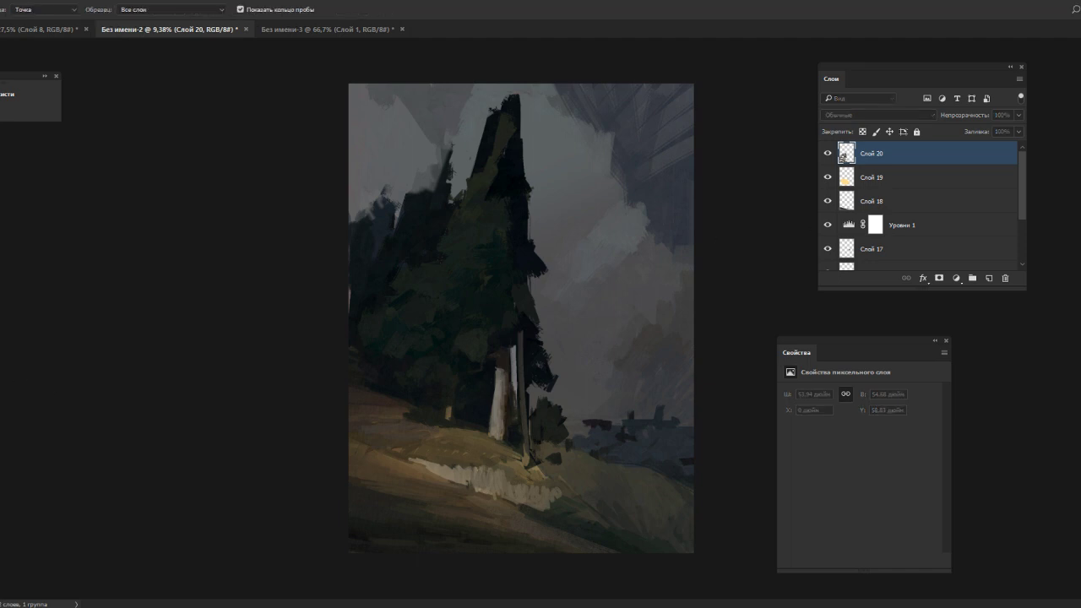
key(b)
right_click(583, 427)
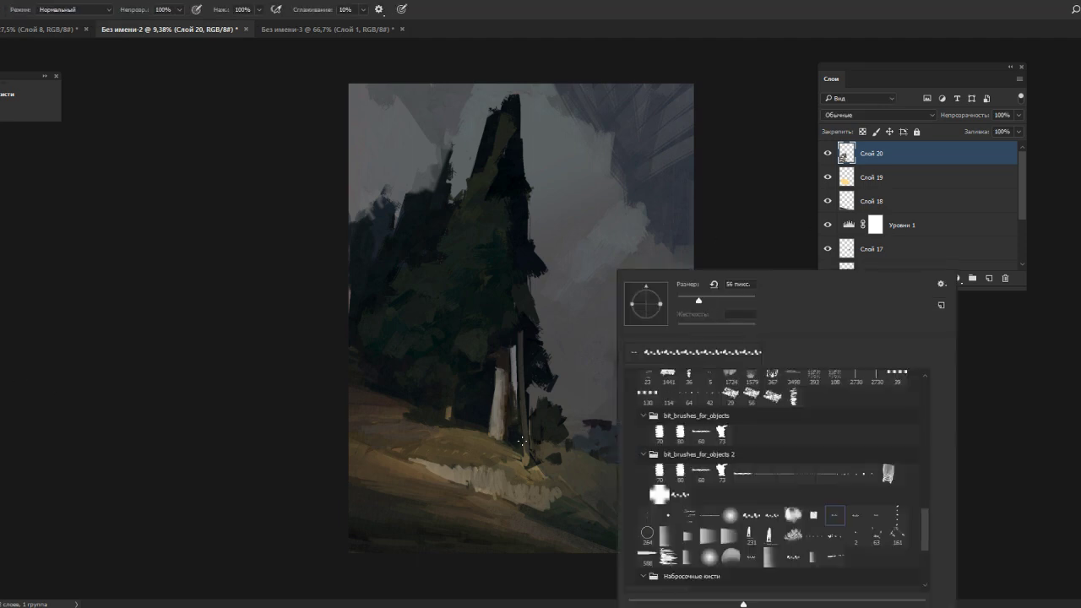
click(490, 473)
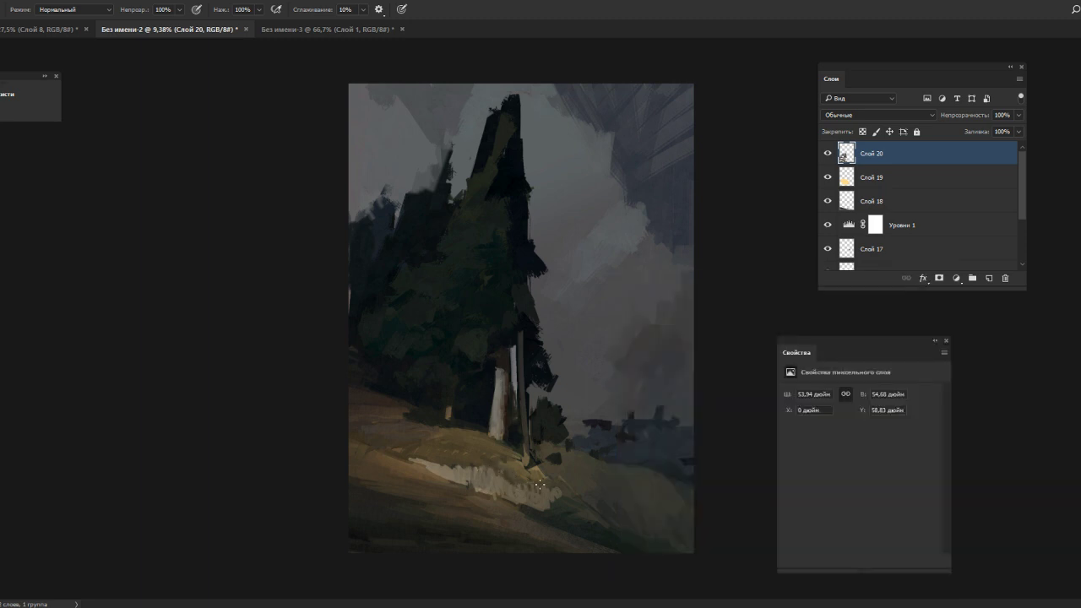
drag(549, 490, 560, 493)
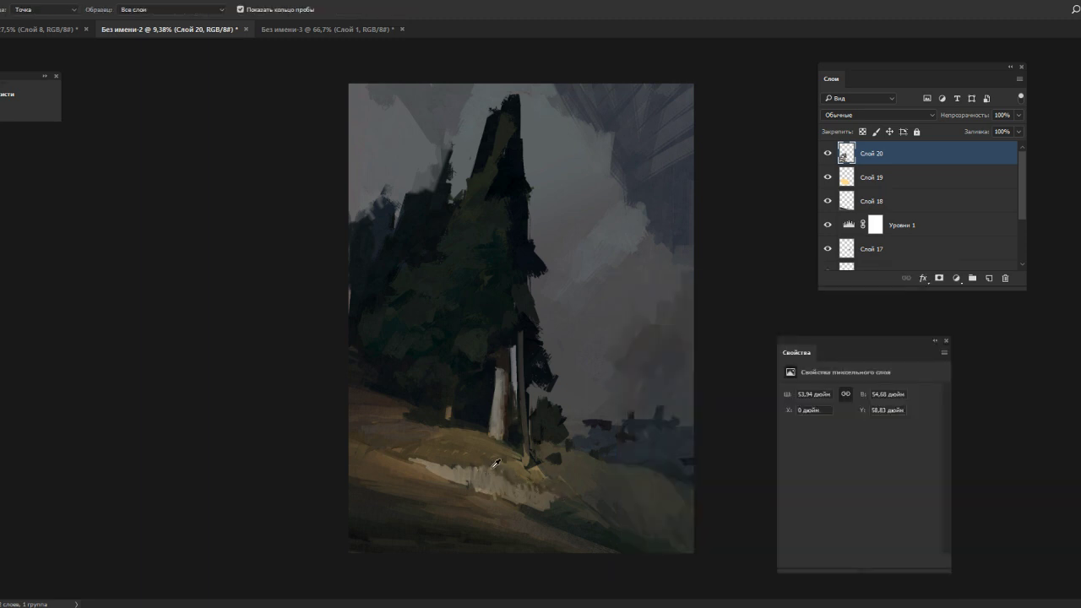
- Add grass and dark accents along the bank's upper right edge with sampled ochre and shadow tones
alt+click(509, 470)
alt+click(529, 406)
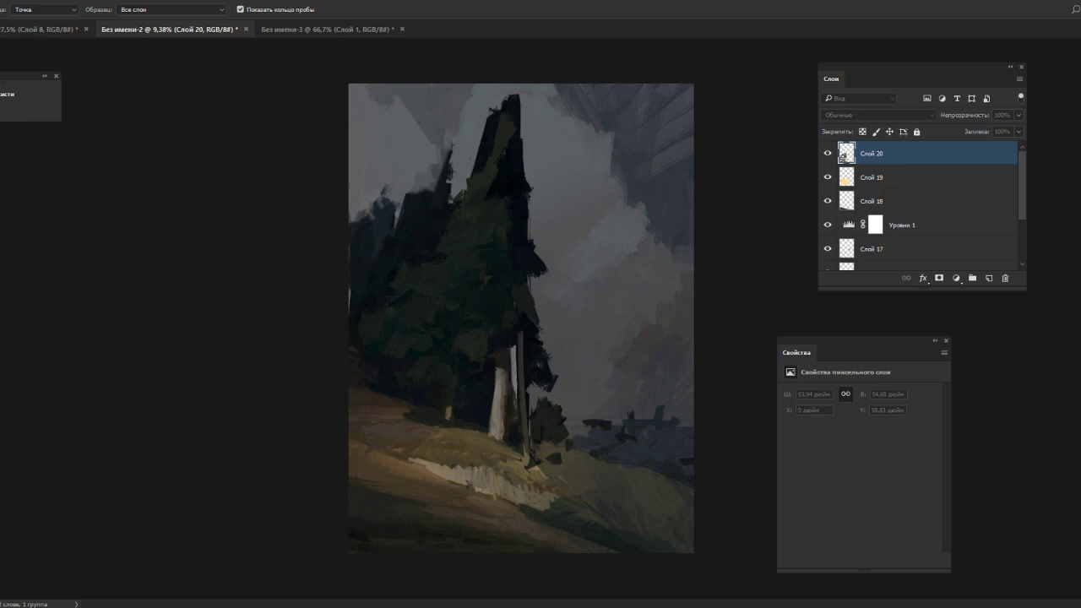
alt+click(524, 471)
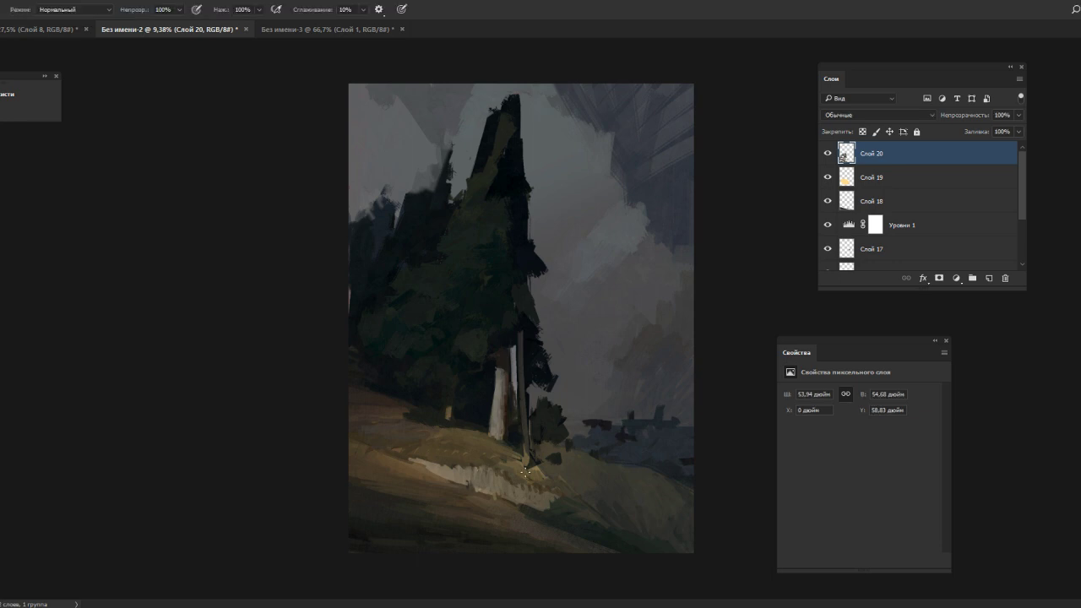
alt+click(488, 466)
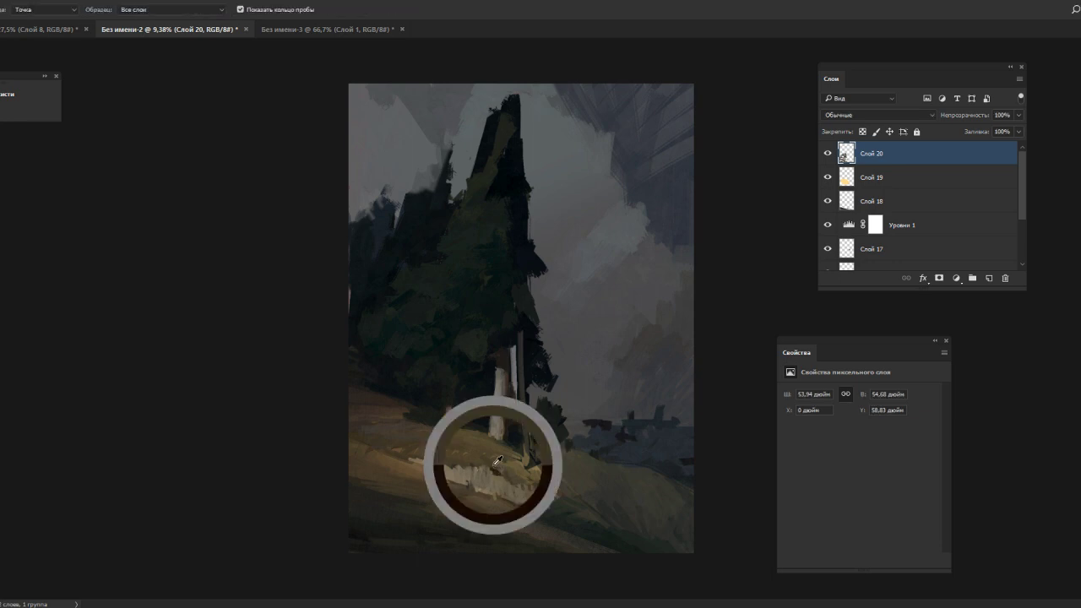
alt+click(490, 465)
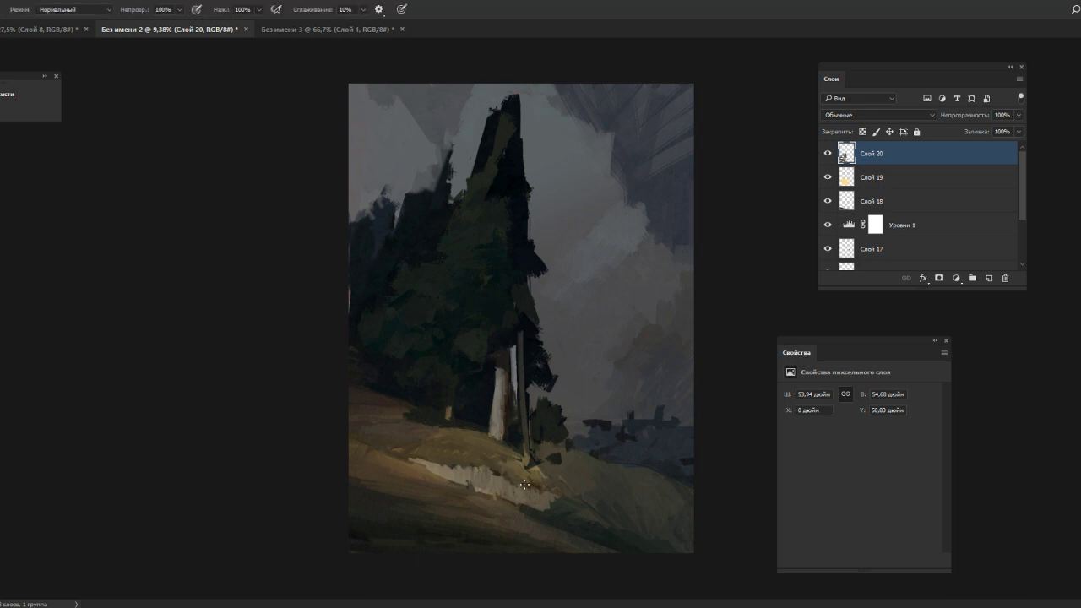
key(alt)
- Blend the accents between the bank and the thin trunk's base with resampled ground tones
right_click(541, 460)
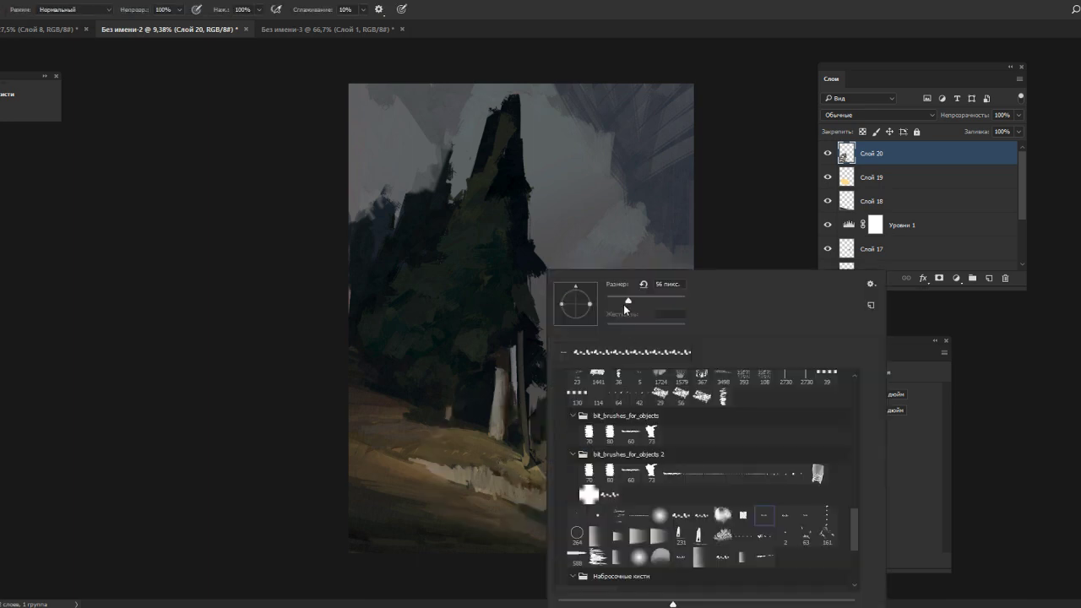
click(533, 486)
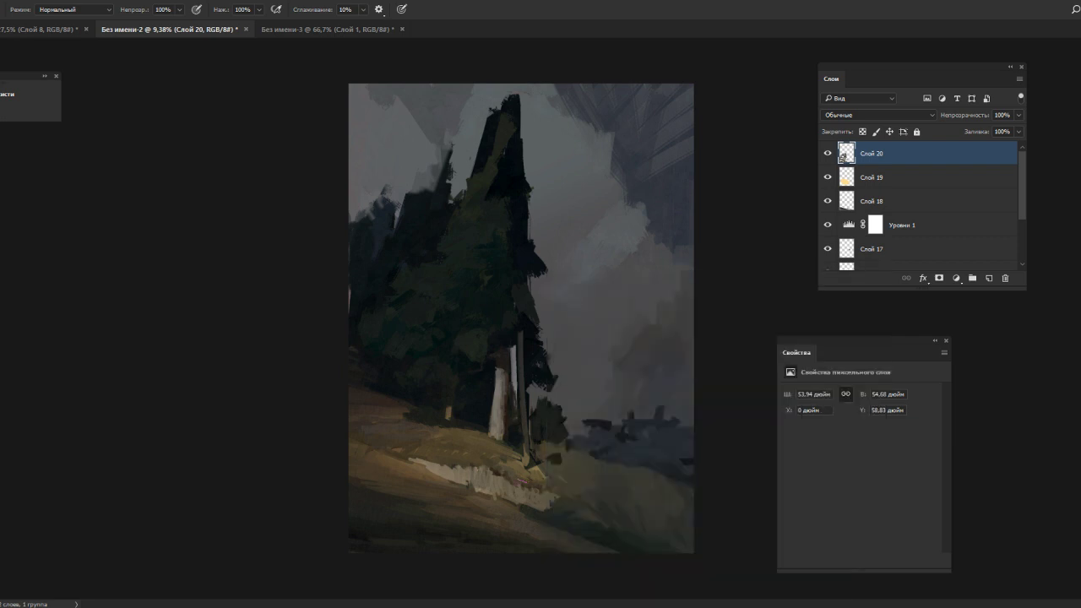
alt+click(524, 494)
key(alt)
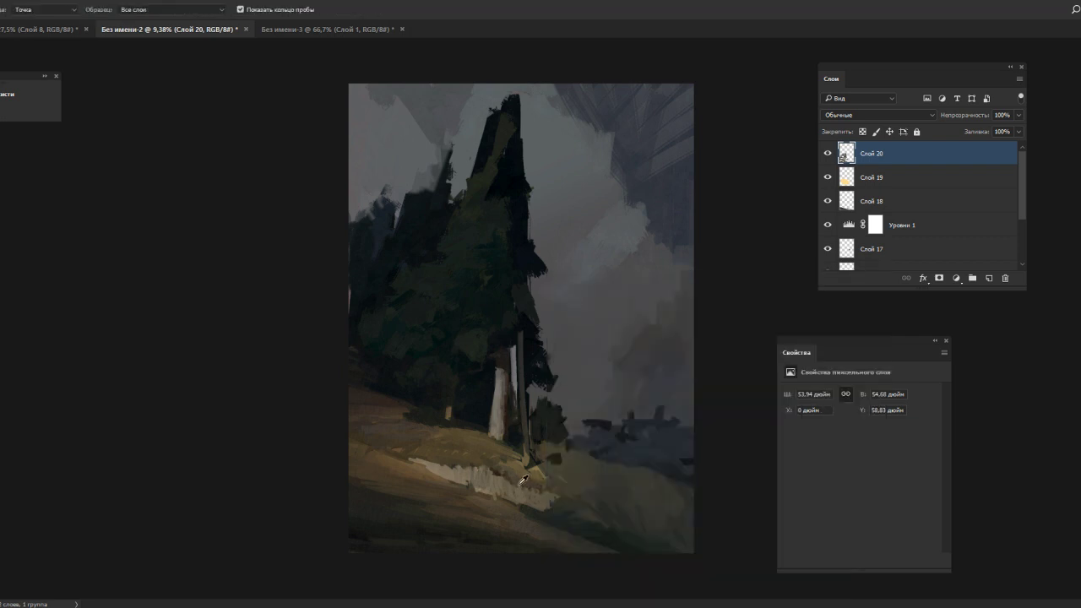
key(alt)
key(alt)
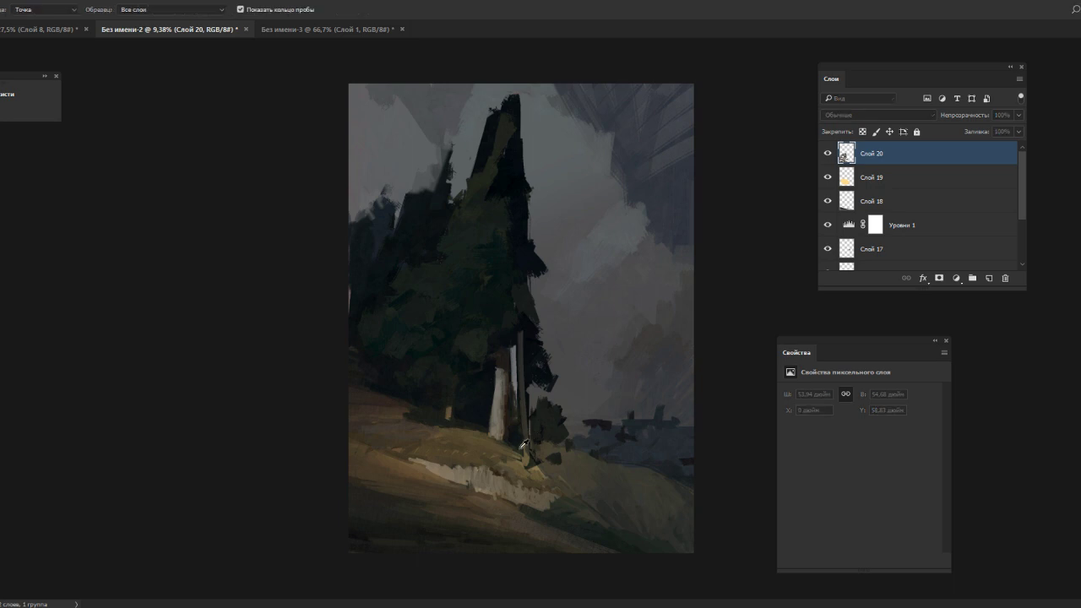
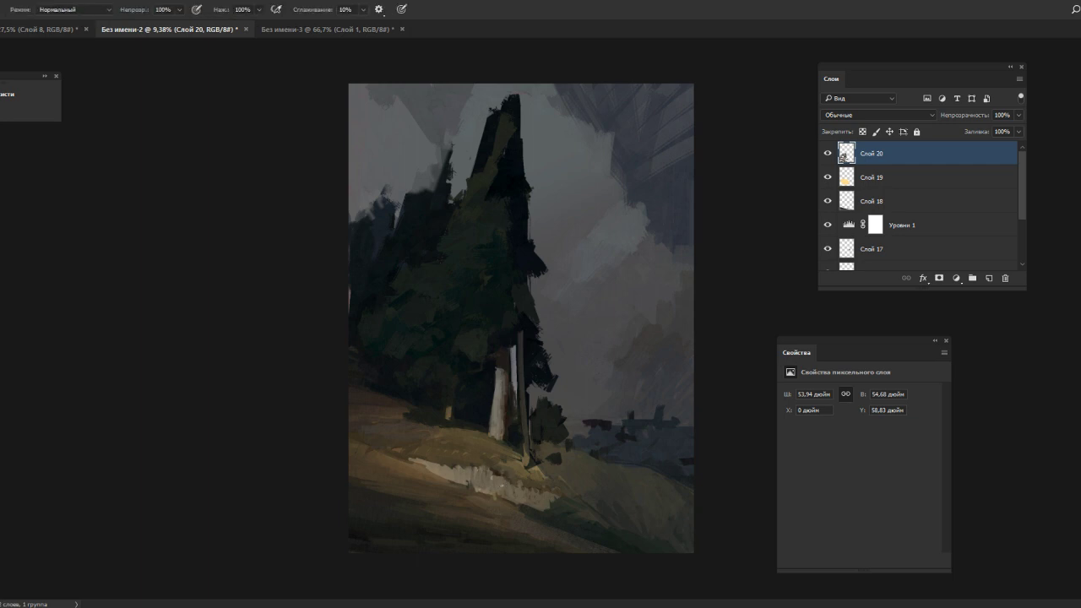
- Touch up the pale bank's face and its upper left grass edge with sampled bank and ground tones
alt+click(489, 498)
drag(489, 498, 504, 500)
alt+click(501, 477)
alt+click(426, 462)
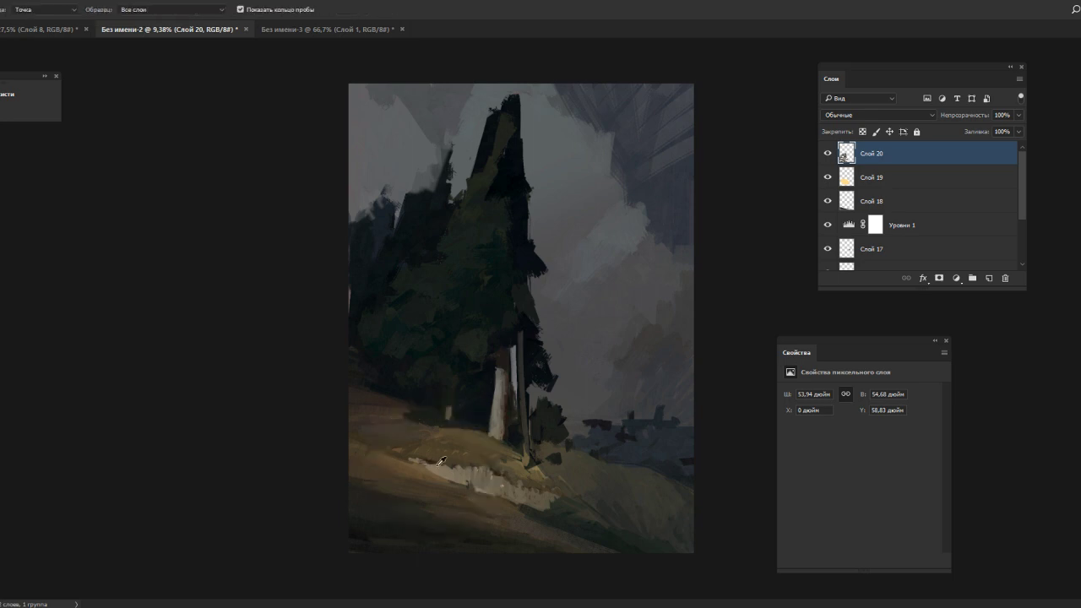
alt+click(440, 459)
alt+click(444, 456)
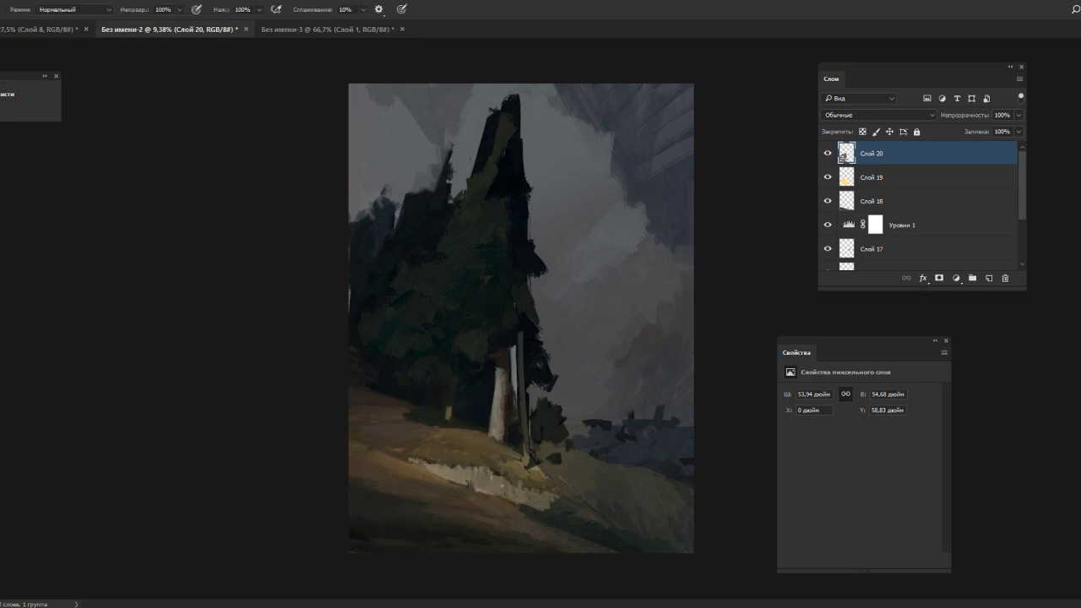
- Blend the grassy slope above the pale bank with sampled ochre and olive tones
alt+click(402, 448)
alt+click(421, 438)
alt+click(406, 444)
alt+click(505, 460)
alt+click(499, 459)
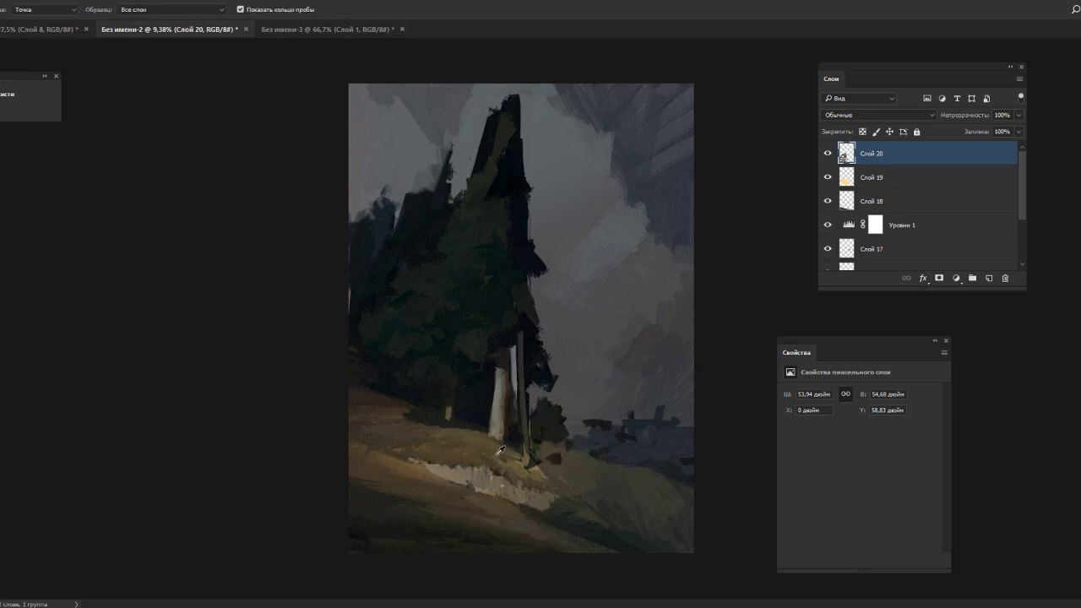
alt+click(494, 459)
key(alt)
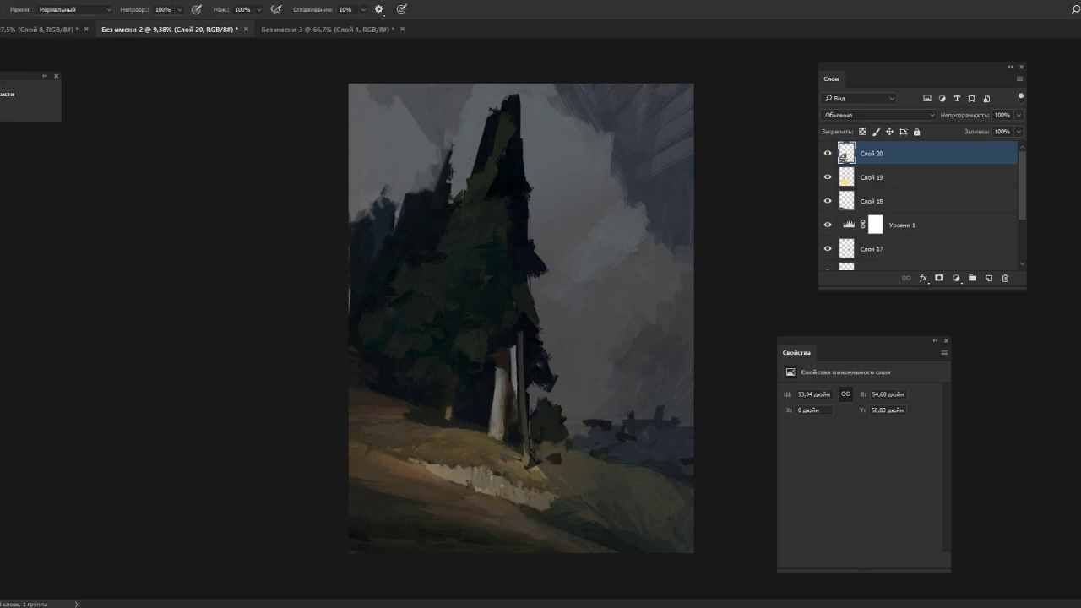
- Add light and shadow touches to the middle of the pale bank with colours sampled from its face
alt+click(494, 480)
key(alt)
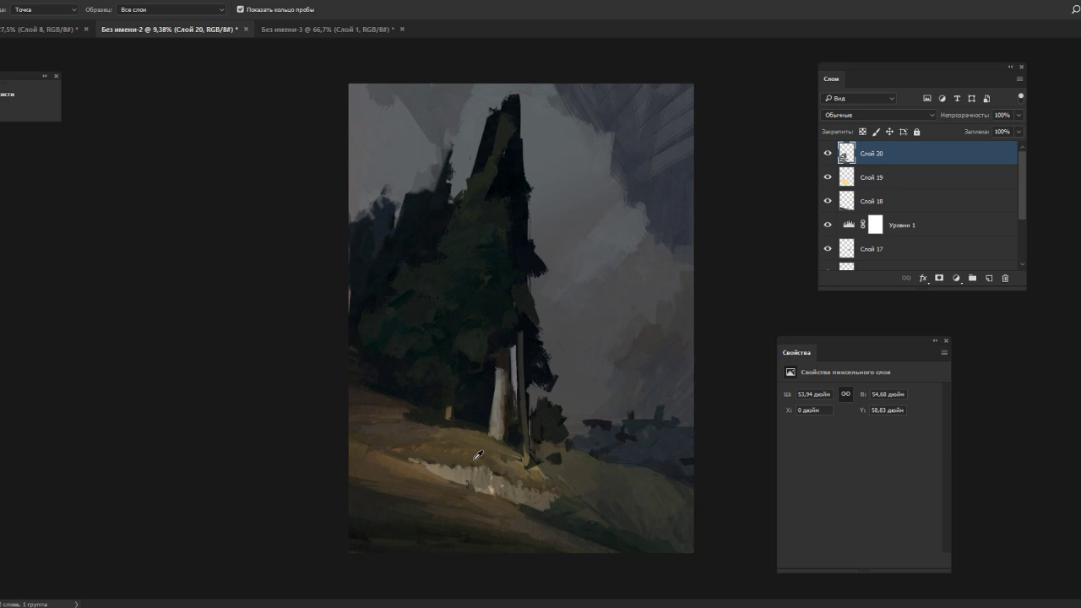
alt+click(410, 446)
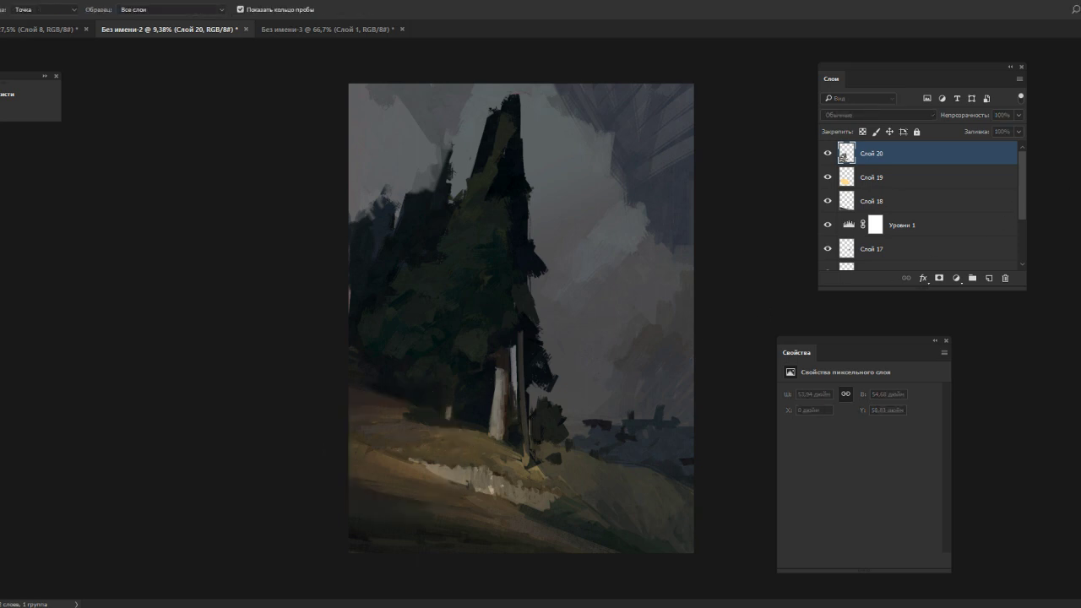
key(alt)
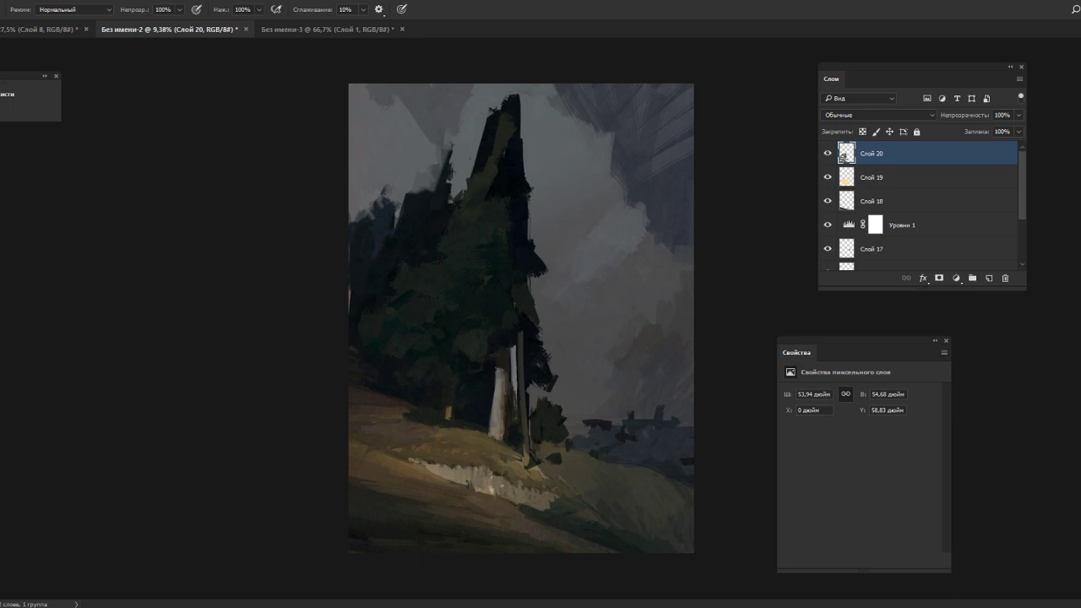
alt+click(509, 490)
key(alt)
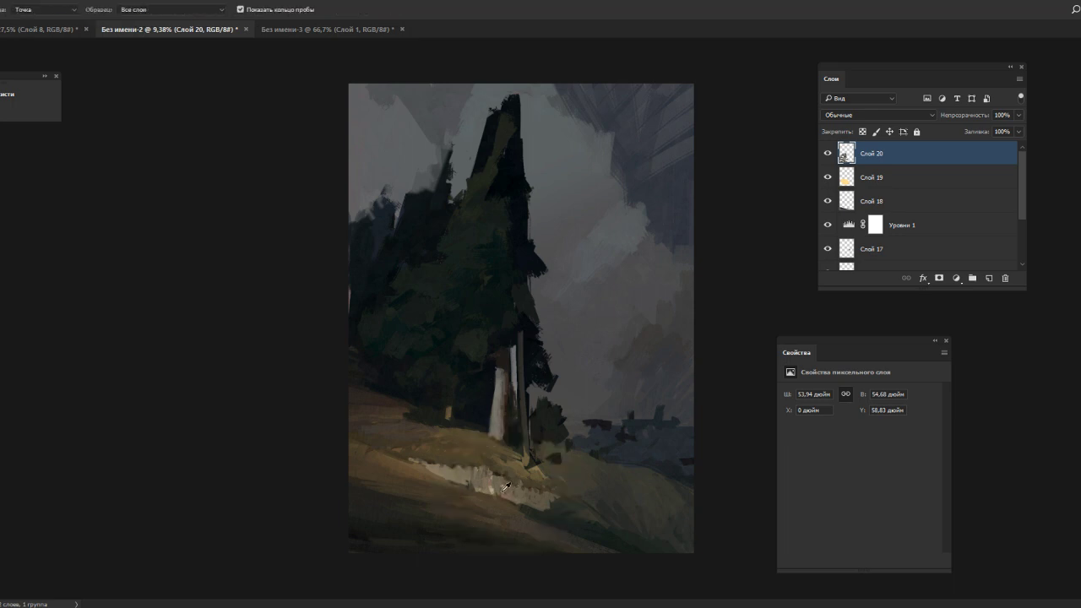
alt+click(505, 488)
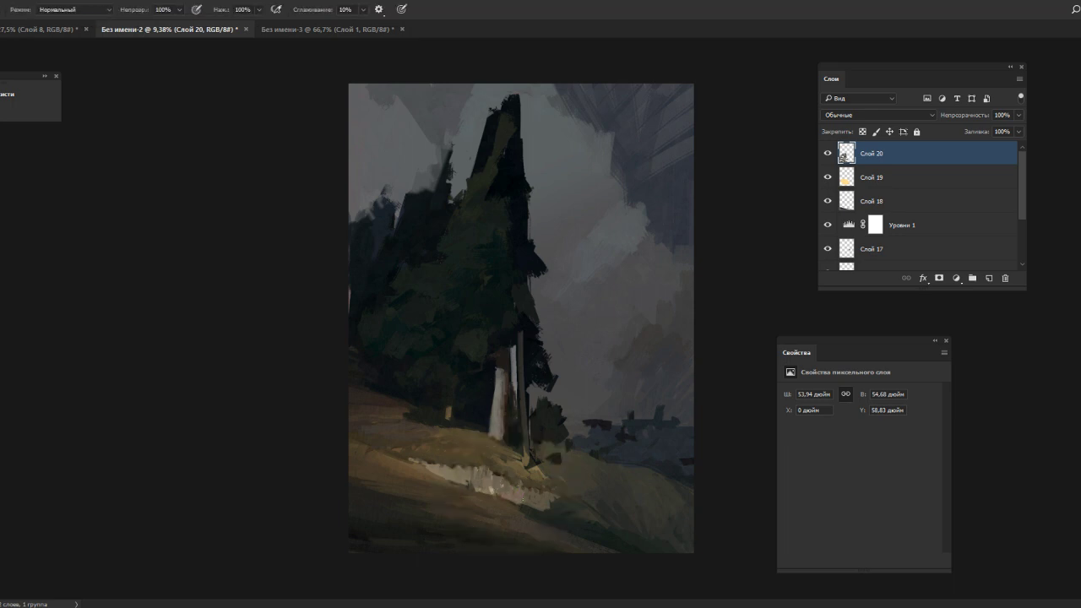
- Refine the lower right edge of the pale bank with sampled bank and shadow tones
mouse_move(528, 500)
mouse_down()
mouse_move(535, 494)
mouse_move(539, 518)
mouse_up()
alt+click(524, 495)
alt+click(524, 519)
alt+click(527, 508)
- Paint warm ground tones over the slope left of the pale bank with resampled ochres
alt+click(383, 455)
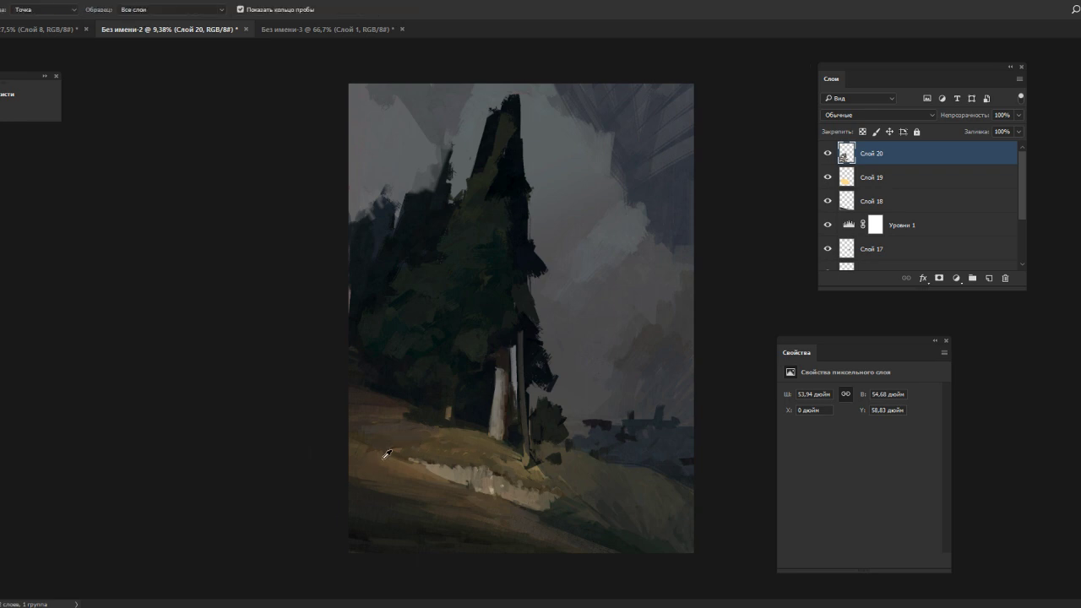
alt+click(404, 476)
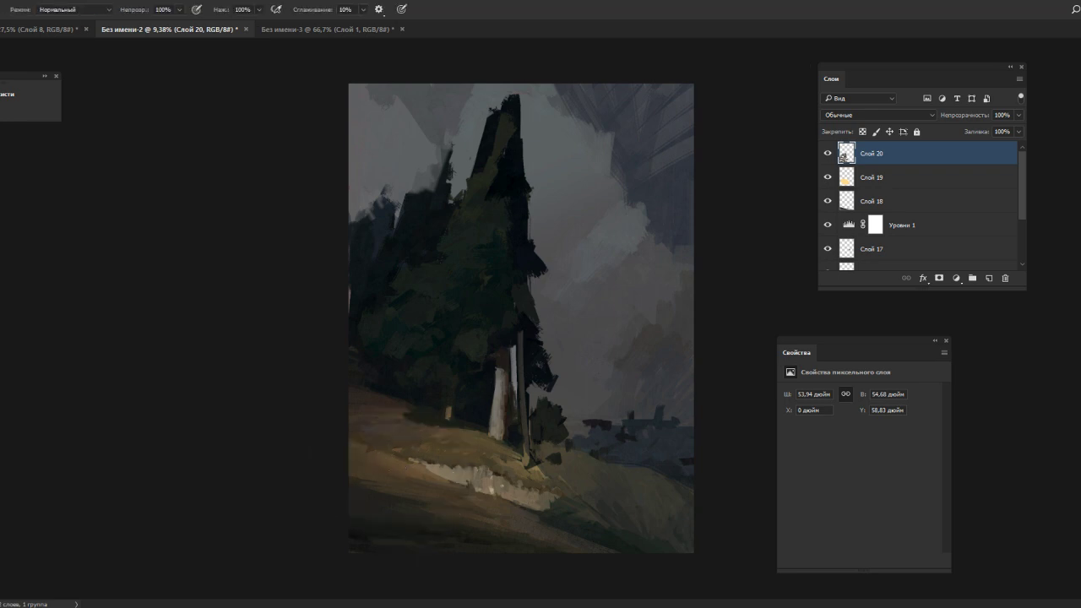
alt+click(370, 450)
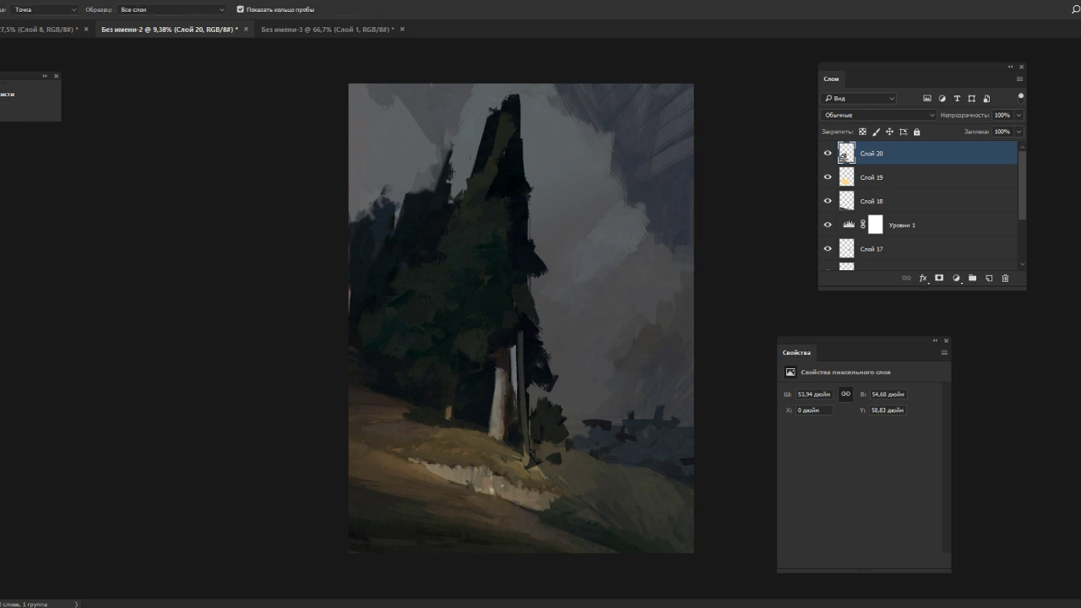
alt+click(373, 442)
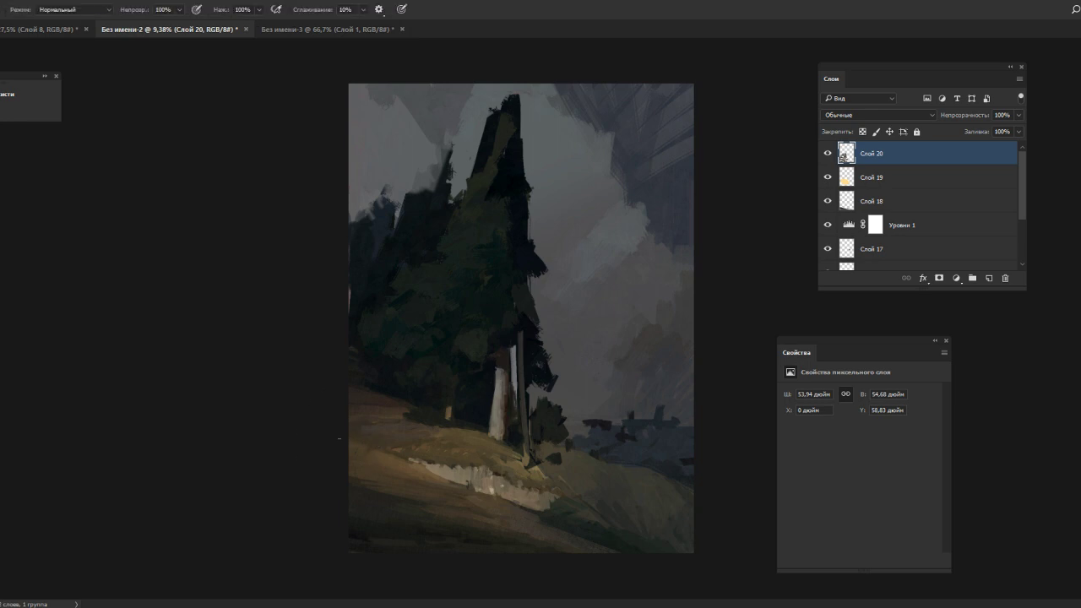
alt+click(383, 452)
alt+click(364, 442)
- Paint the grass and shadow around the small stump under the trees with sampled ground and dark tones
alt+click(413, 425)
drag(427, 423, 438, 426)
alt+click(441, 422)
alt+click(448, 428)
alt+click(433, 426)
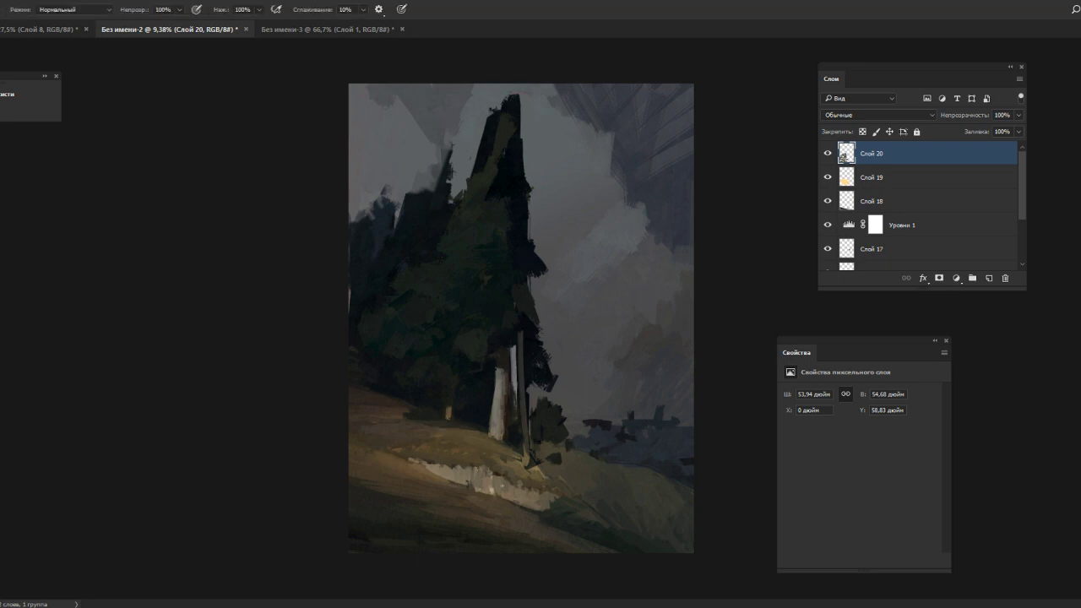
alt+click(440, 422)
alt+click(429, 416)
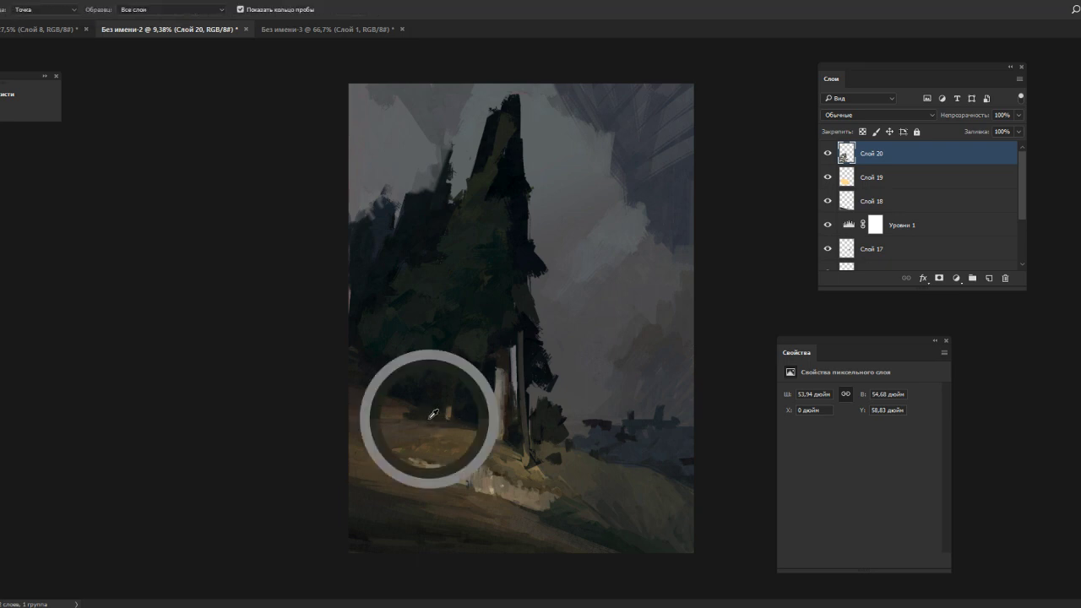
alt+click(400, 424)
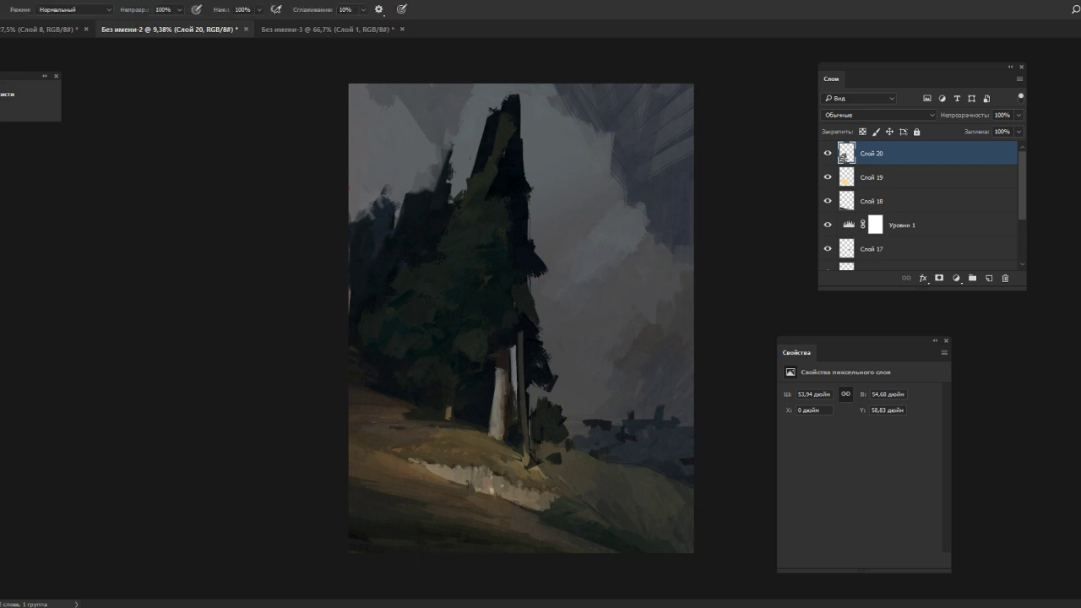
alt+click(398, 423)
- Soften the breaks in the pale bank's face and its lower edge with sampled bank tones
alt+click(496, 480)
alt+click(497, 486)
drag(495, 478, 492, 489)
alt+click(493, 476)
alt+click(494, 485)
drag(491, 495, 503, 498)
alt+click(492, 501)
alt+click(523, 509)
- Blend the pale bank's left end into the slope below with sampled ground colours
alt+click(446, 530)
alt+click(442, 480)
alt+click(461, 475)
alt+click(425, 471)
alt+click(425, 471)
- Rework the slope's far left crest where it meets the forest shadow with sampled brown and dark tones
alt+click(397, 427)
alt+click(397, 414)
alt+click(390, 393)
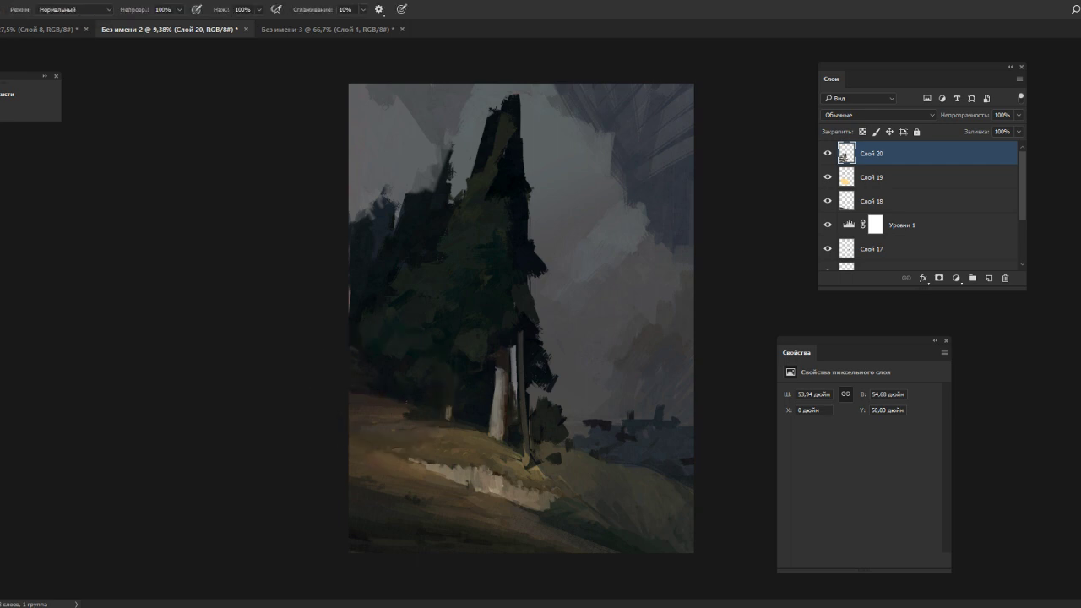
alt+click(384, 400)
drag(365, 396, 383, 398)
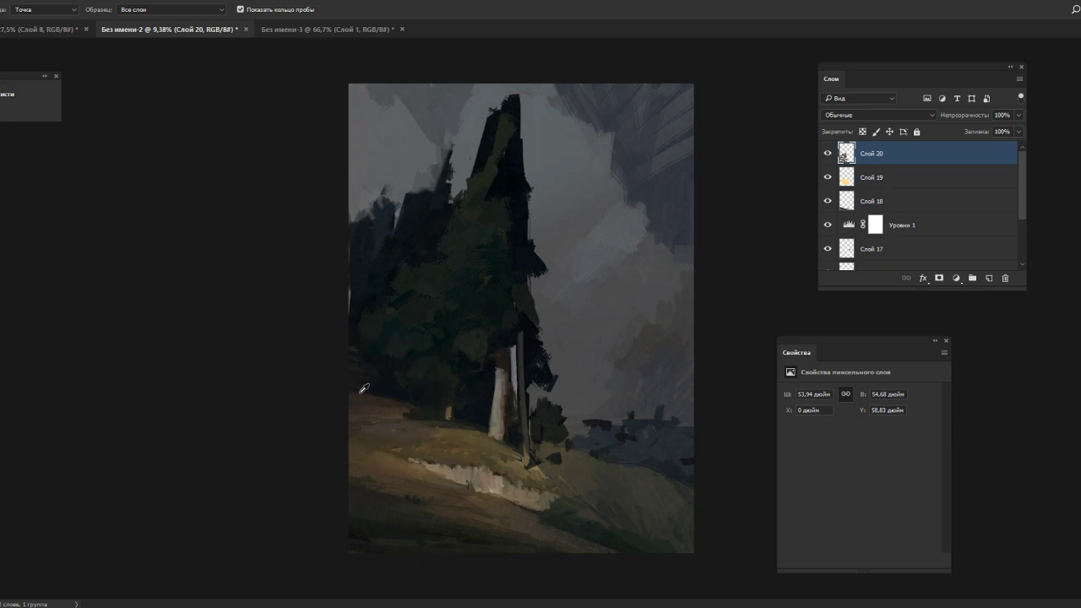
alt+click(361, 393)
alt+click(366, 393)
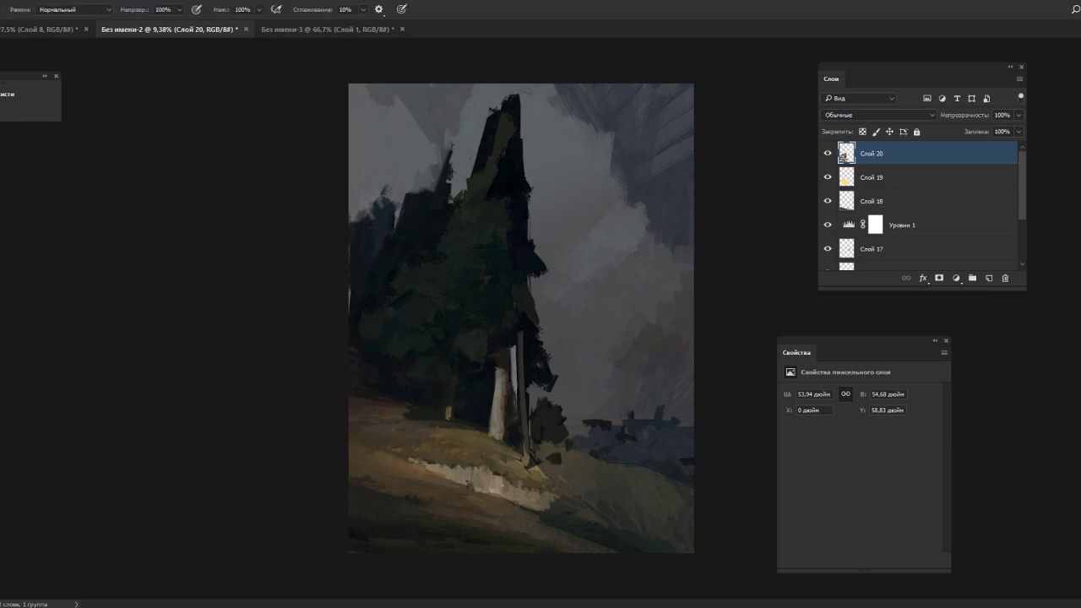
alt+click(372, 402)
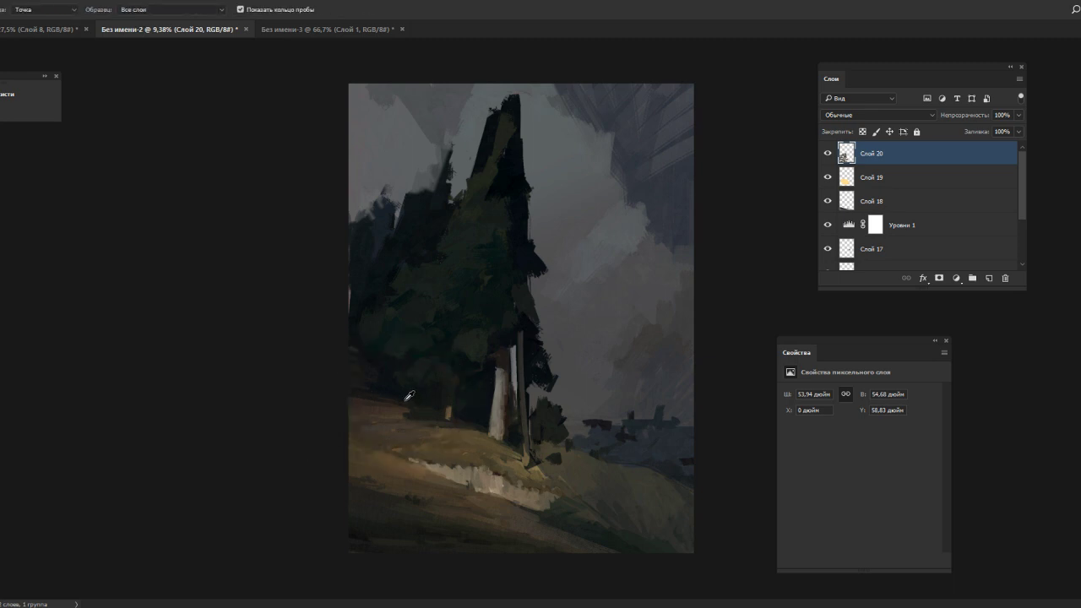
- Darken the ground edge under the trees left of the small stump with sampled shadow tones
alt+click(406, 400)
drag(406, 410, 432, 413)
alt+click(410, 405)
alt+click(414, 407)
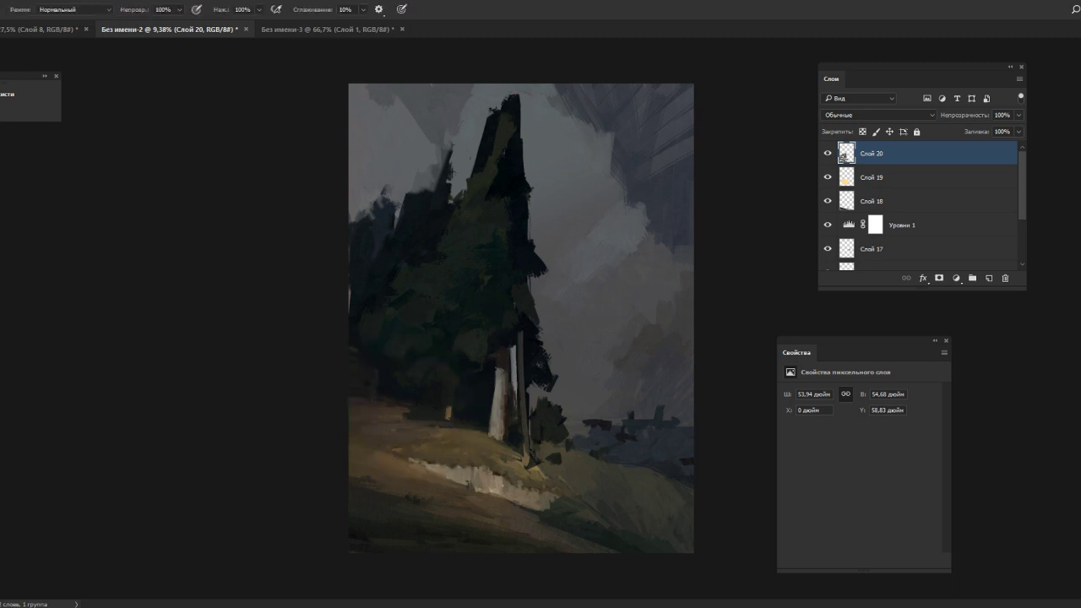
- Paint a pale trunk at the forest's left edge with the main trunk's colour, and touch up the small stump
alt+click(494, 429)
drag(380, 365, 381, 399)
alt+click(372, 401)
key(alt)
alt+click(457, 411)
drag(453, 406, 453, 418)
alt+click(386, 386)
key(alt)
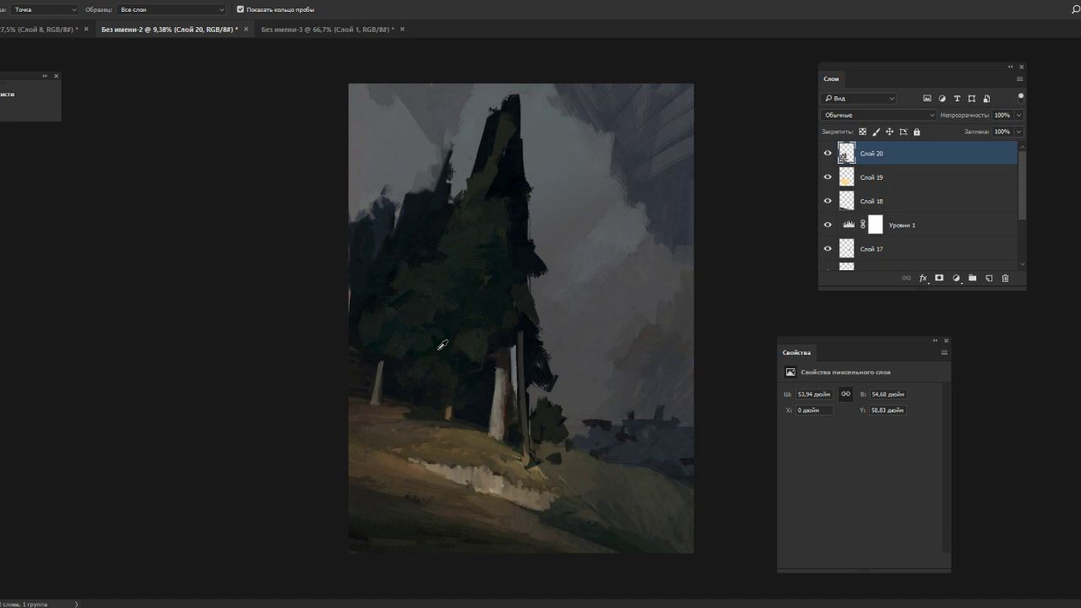
alt+click(386, 383)
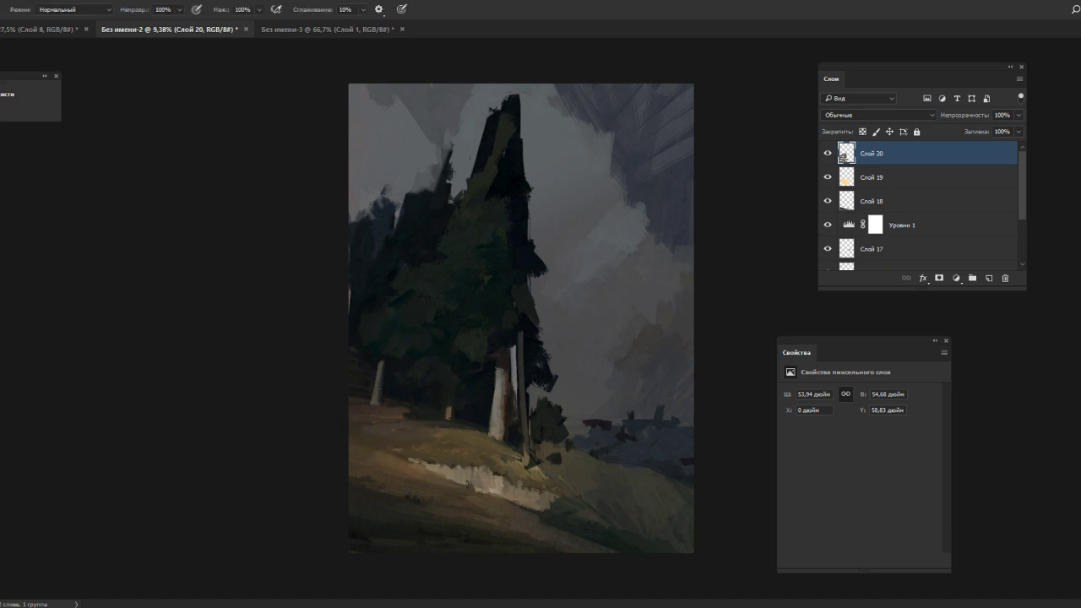
- Model the left pale trunk with light and shadow tones sampled from it and the main trunk
alt+click(381, 368)
alt+click(379, 381)
alt+click(498, 420)
mouse_move(376, 391)
mouse_down()
mouse_move(373, 402)
mouse_move(375, 375)
mouse_up()
alt+click(376, 390)
alt+click(374, 397)
key(alt)
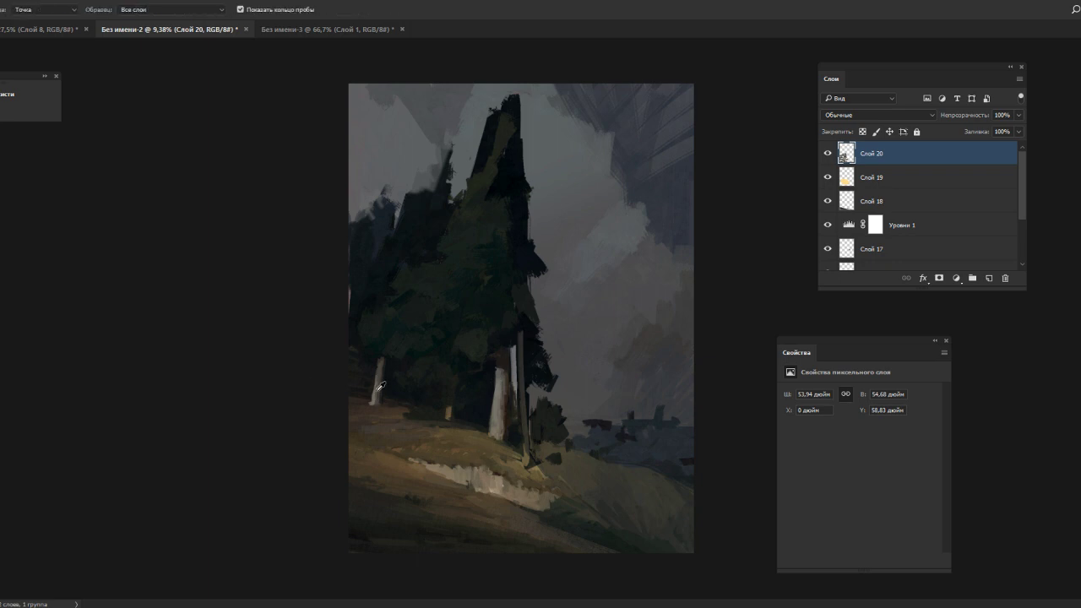
- Shade the left trunk's right side and settle its base into the ground with sampled tones
alt+click(376, 391)
drag(376, 376, 377, 397)
mouse_move(380, 383)
mouse_down()
mouse_move(378, 403)
mouse_move(380, 393)
mouse_up()
alt+click(380, 389)
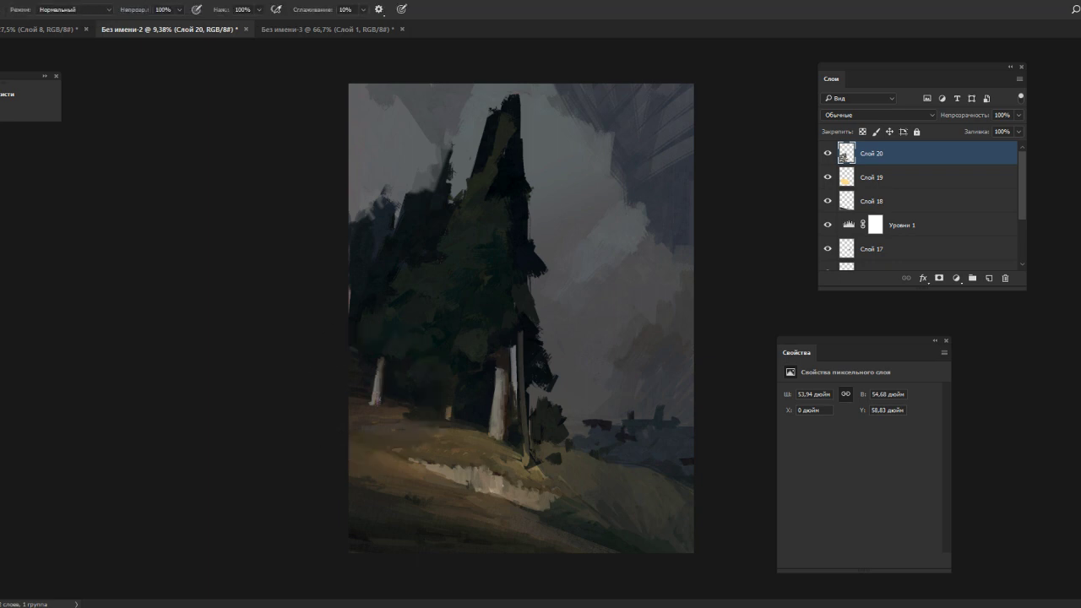
alt+click(380, 395)
key(alt)
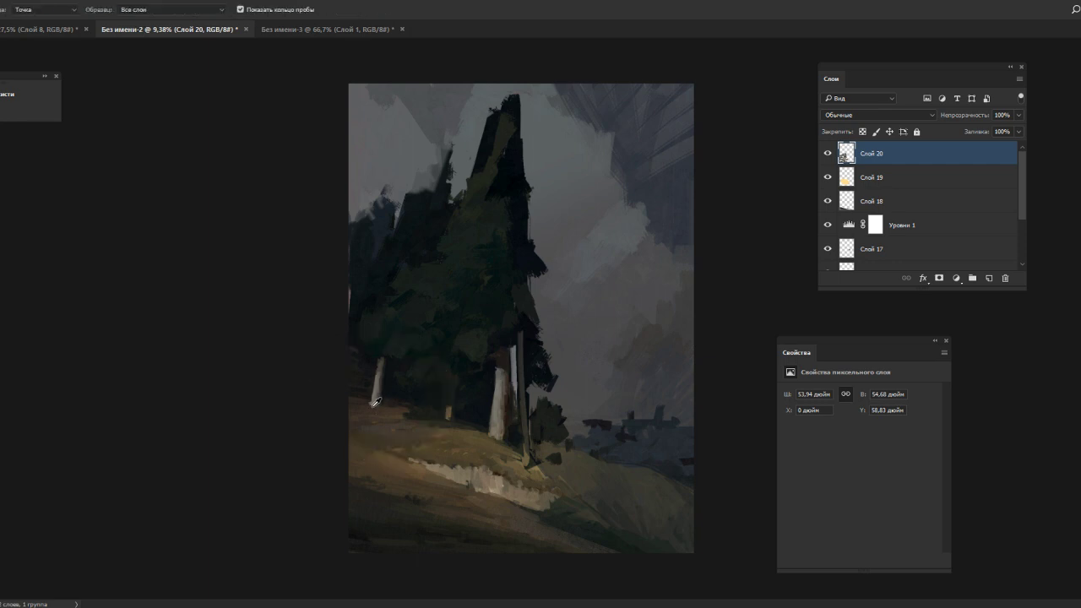
alt+click(377, 405)
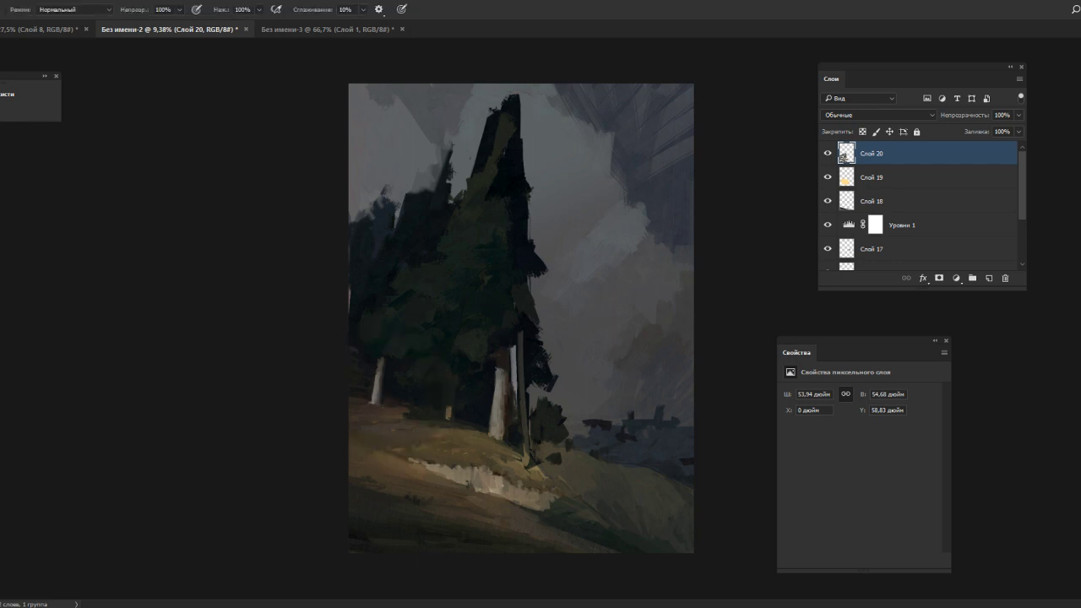
- Refine the upper half of the left trunk with sampled light and darker bark tones
alt+click(378, 382)
alt+click(490, 410)
alt+click(380, 362)
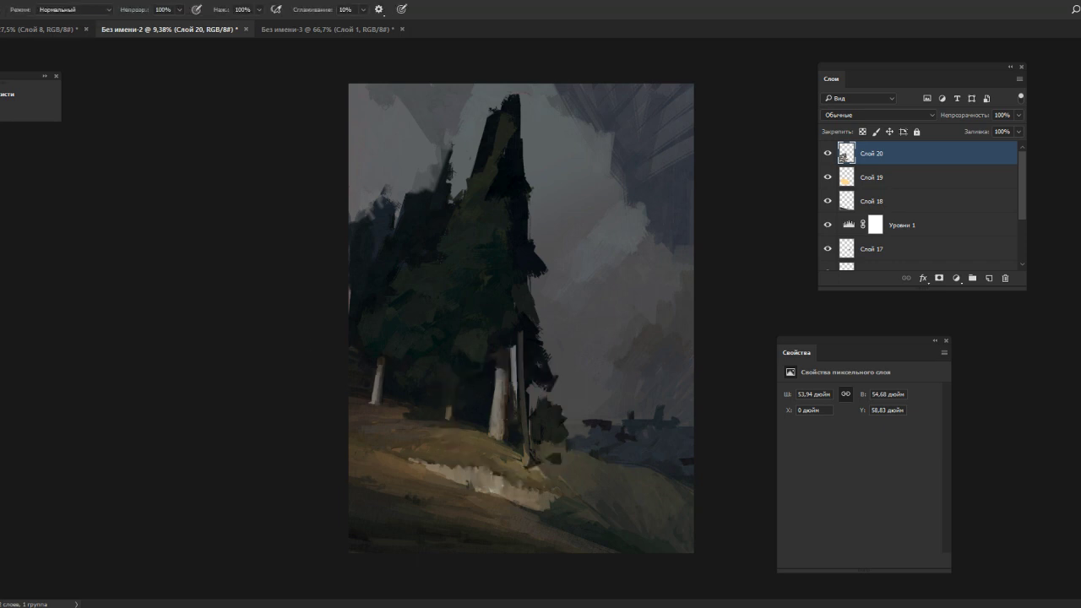
alt+click(381, 377)
drag(380, 368, 380, 368)
alt+click(381, 373)
alt+click(381, 366)
alt+click(383, 370)
- Blend the left trunk's top into the foliage shadow with resampled bark and dark tones
alt+click(382, 367)
alt+click(383, 366)
alt+click(382, 371)
alt+click(379, 380)
drag(382, 368, 379, 374)
alt+click(376, 393)
alt+click(373, 359)
alt+click(383, 360)
- Tint the left trunk's top with reddish brown sampled from the upper part of the main trunk
alt+click(509, 361)
key(alt)
key(alt)
key(alt)
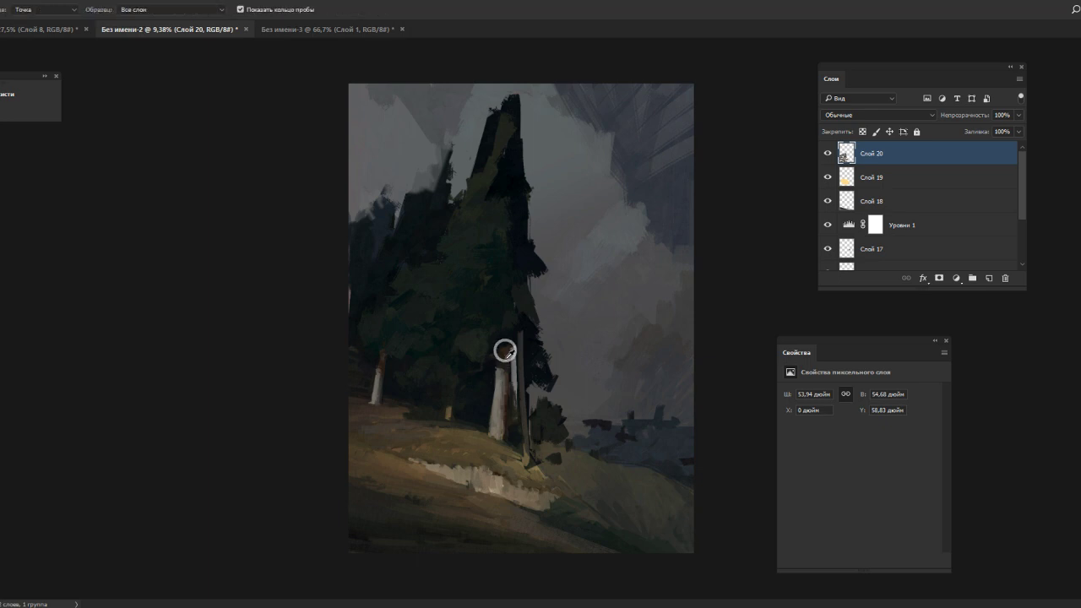
key(alt)
key(alt)
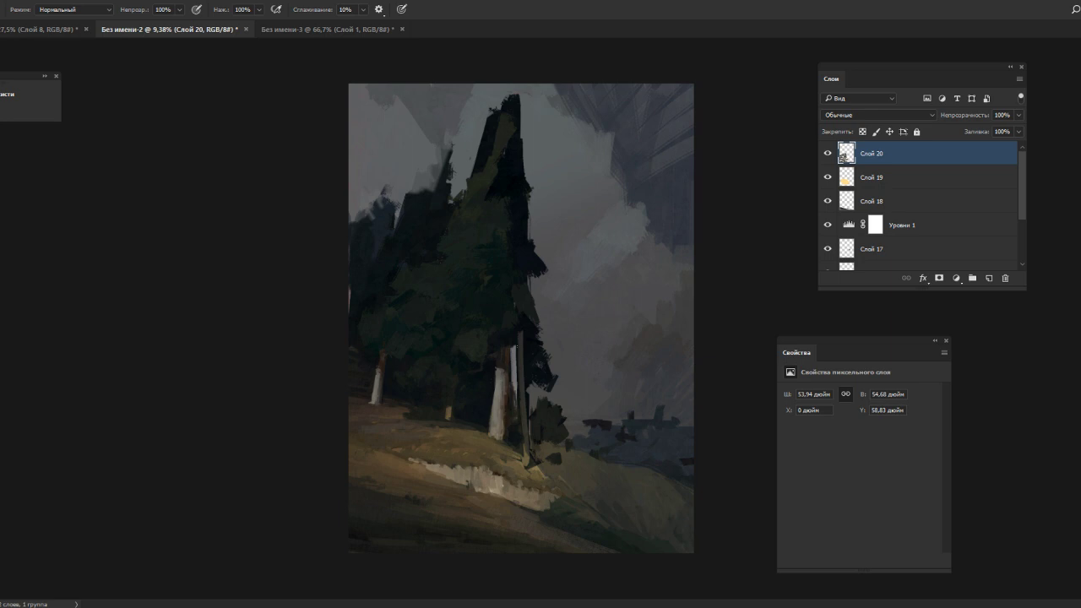
key(alt)
- Paint sampled ground colours over the light accents at the thin trunk's base and to its right
alt+click(513, 465)
alt+click(508, 443)
drag(520, 458, 527, 462)
alt+click(502, 469)
drag(533, 466, 578, 479)
- Add brown and dark strokes on the slope beyond the pale bank's right end with sampled tones
alt+click(559, 466)
alt+click(539, 461)
drag(549, 476, 574, 492)
alt+click(574, 523)
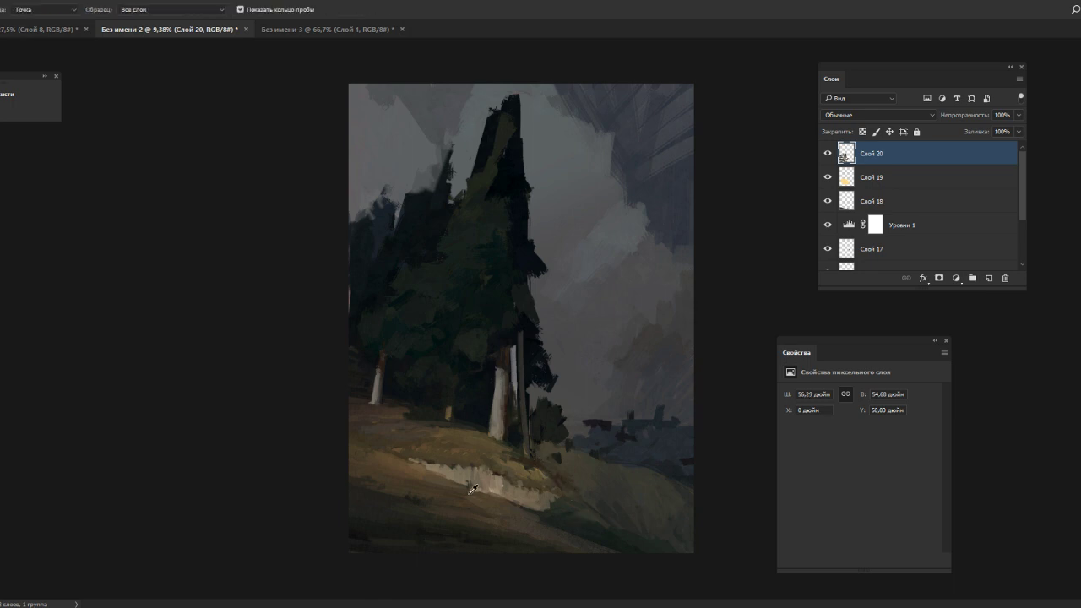
alt+click(550, 530)
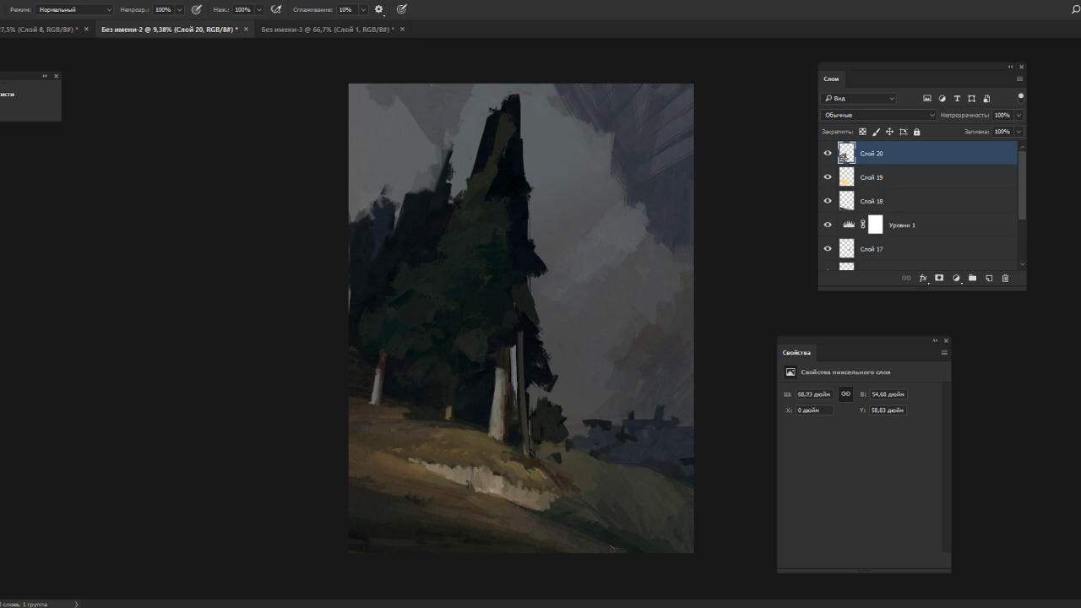
- Add ground strokes along the canvas's lower edge and the dark slope below the bank with sampled tones
drag(634, 551, 647, 553)
alt+click(543, 538)
alt+click(539, 536)
alt+click(587, 548)
alt+click(523, 520)
alt+click(525, 542)
alt+click(534, 539)
- Blend the foreground slope beneath the pale bank with resampled brown and olive tones
alt+click(510, 530)
alt+click(462, 529)
key(alt)
alt+click(420, 518)
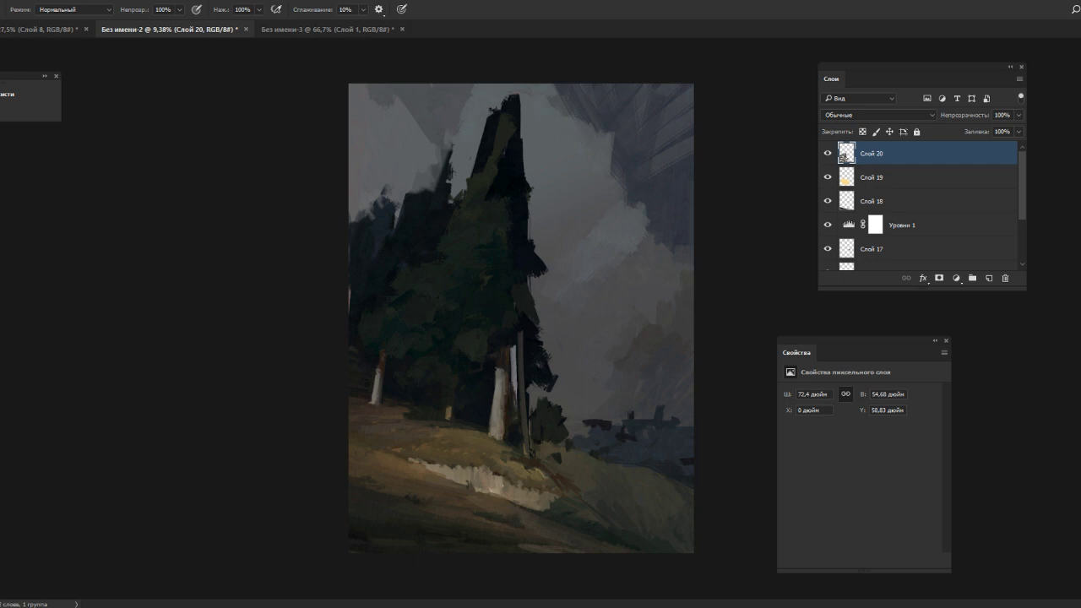
alt+click(484, 510)
alt+click(496, 526)
alt+click(518, 519)
alt+click(507, 536)
- Set the brush size to 84 px and blend the slope beside the pale bank's left end with sampled brown tones
right_click(520, 320)
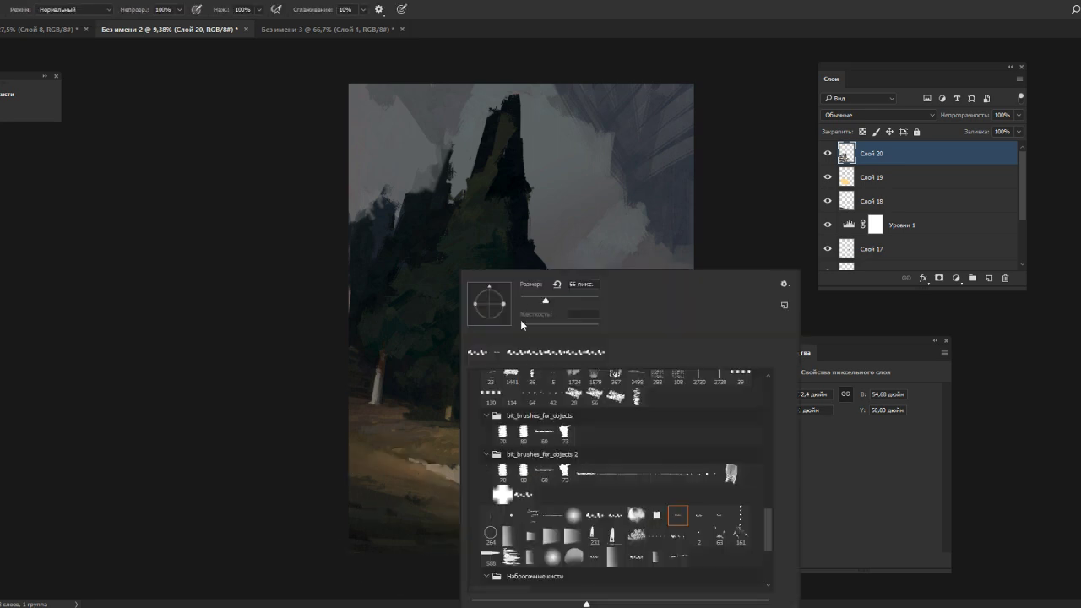
click(552, 302)
click(354, 504)
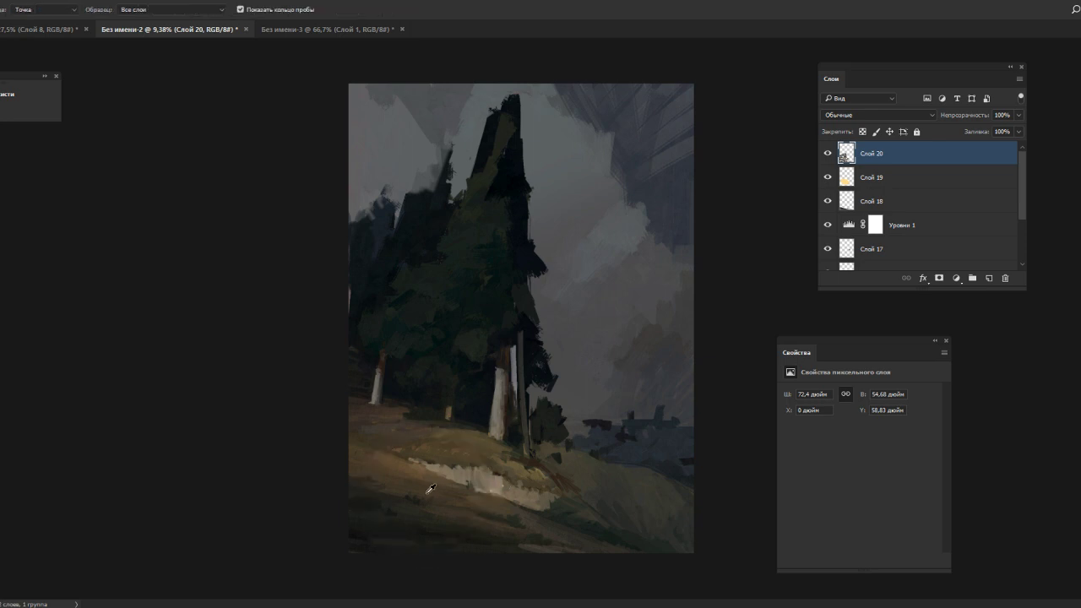
alt+click(405, 479)
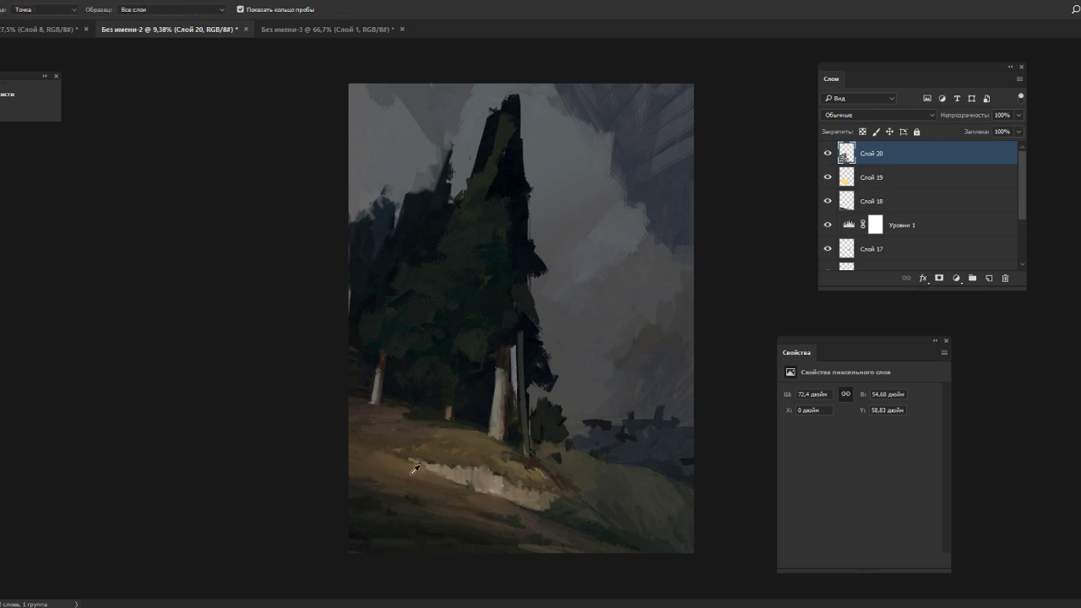
alt+click(370, 464)
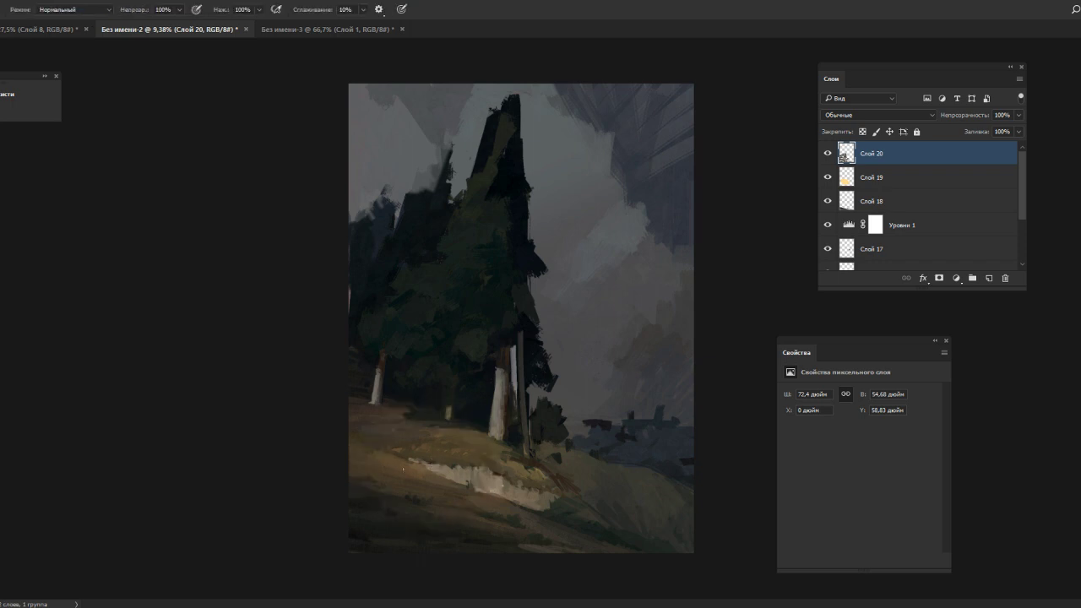
alt+click(394, 469)
alt+click(396, 467)
alt+click(390, 465)
alt+click(417, 475)
alt+click(432, 484)
alt+click(379, 459)
alt+click(390, 464)
alt+click(418, 458)
- Reduce the brush to 37 px and refine the ground below the left trunk and short stump with sampled tones
right_click(452, 456)
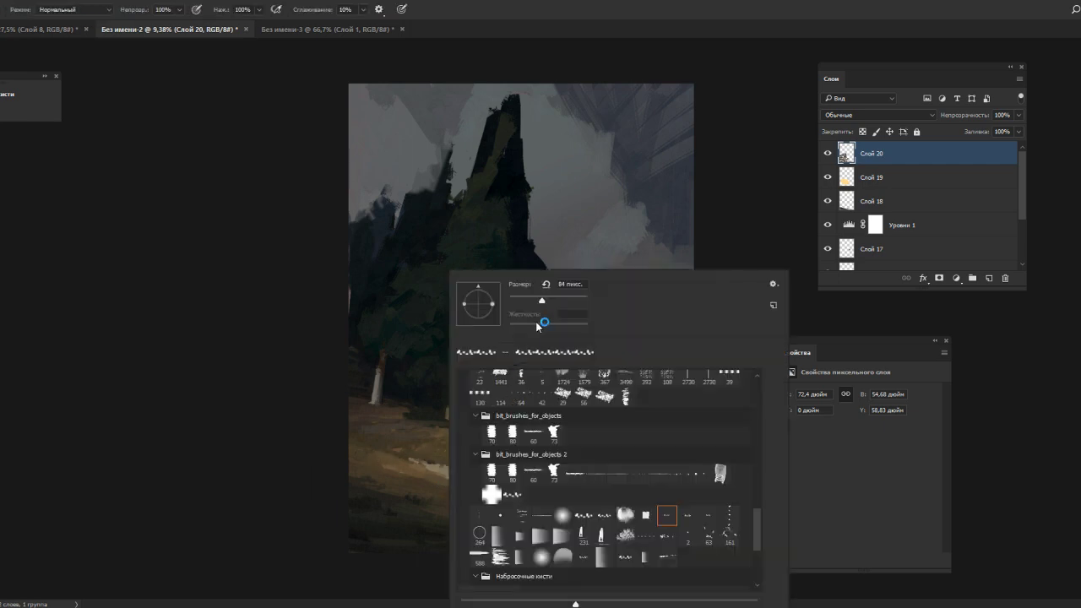
click(523, 300)
click(382, 464)
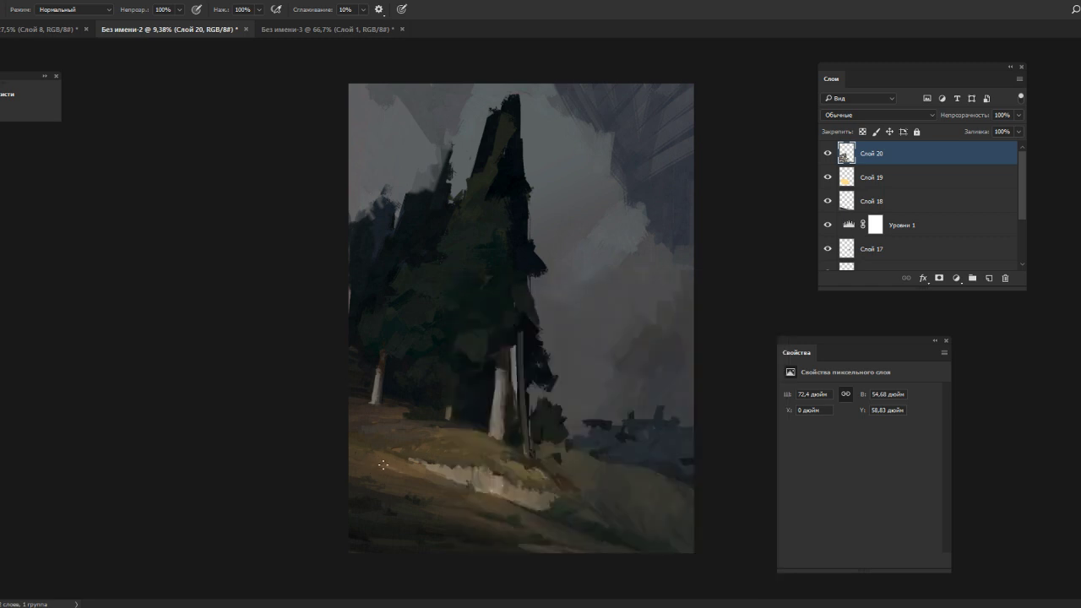
alt+click(422, 419)
alt+click(429, 421)
alt+click(425, 413)
alt+click(374, 420)
drag(358, 429, 377, 427)
alt+click(382, 430)
alt+click(503, 466)
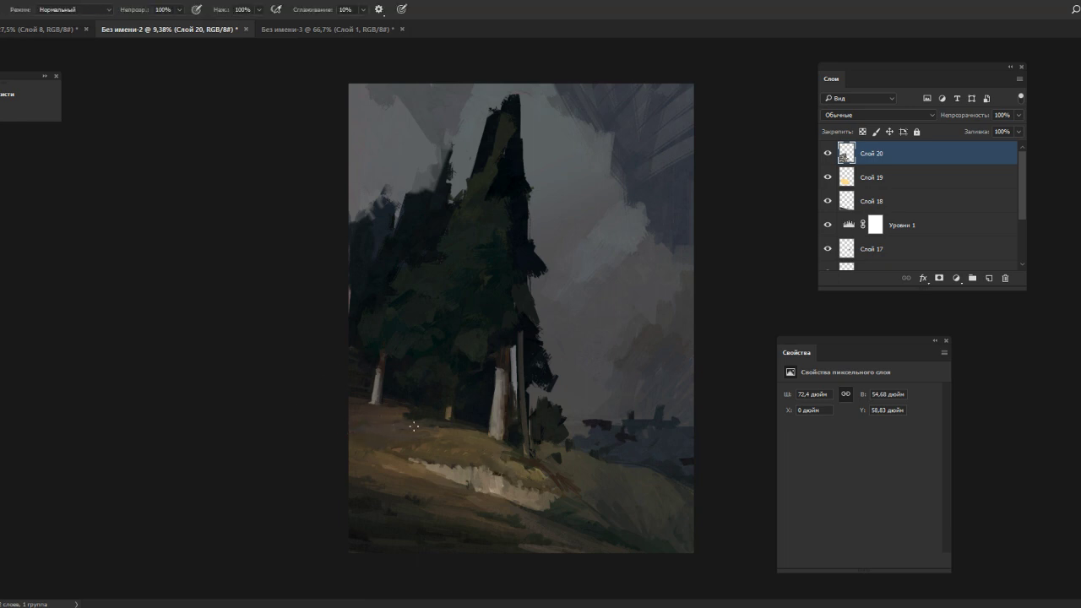
- Blend the grass between the short stump and the thick pale trunk's base with sampled ground colours
alt+click(476, 427)
drag(478, 428, 461, 430)
alt+click(459, 432)
key(alt)
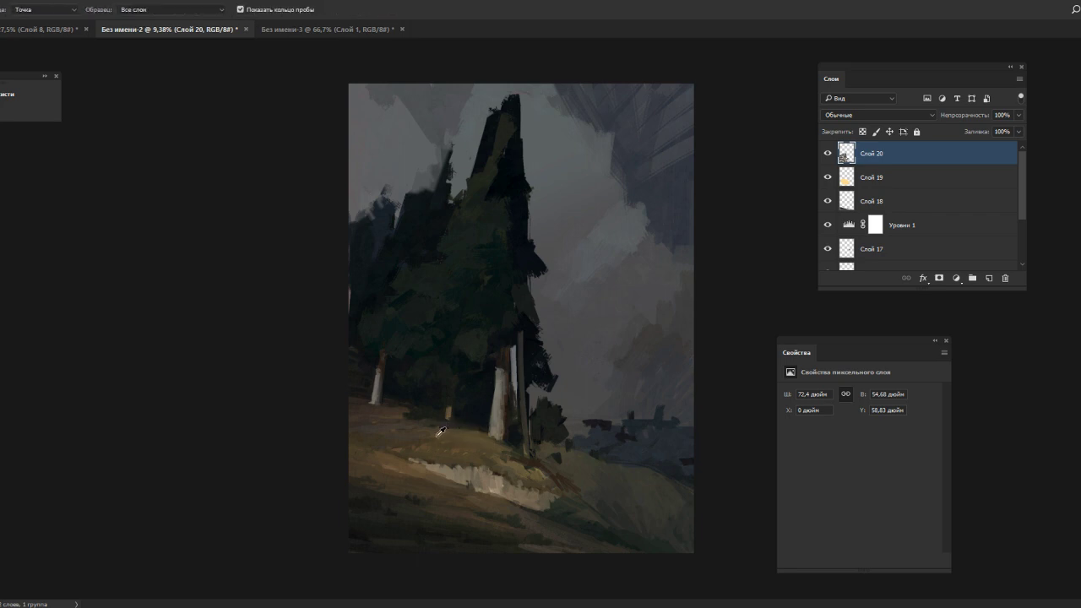
key(alt)
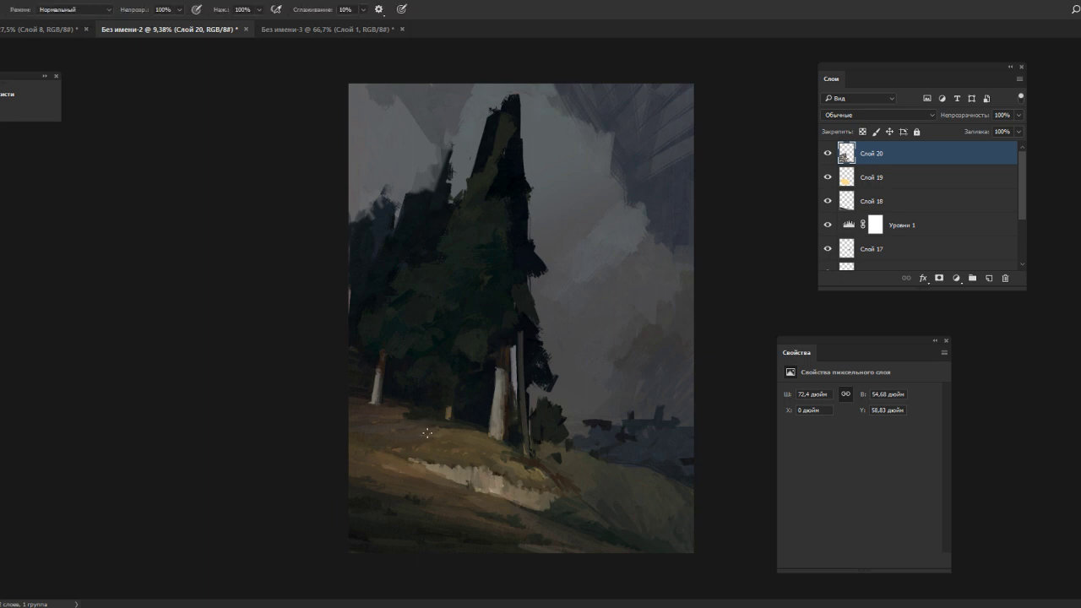
alt+click(507, 453)
- Add light grass strokes on the slope below the thin trunk, above the pale bank's right end
right_click(512, 445)
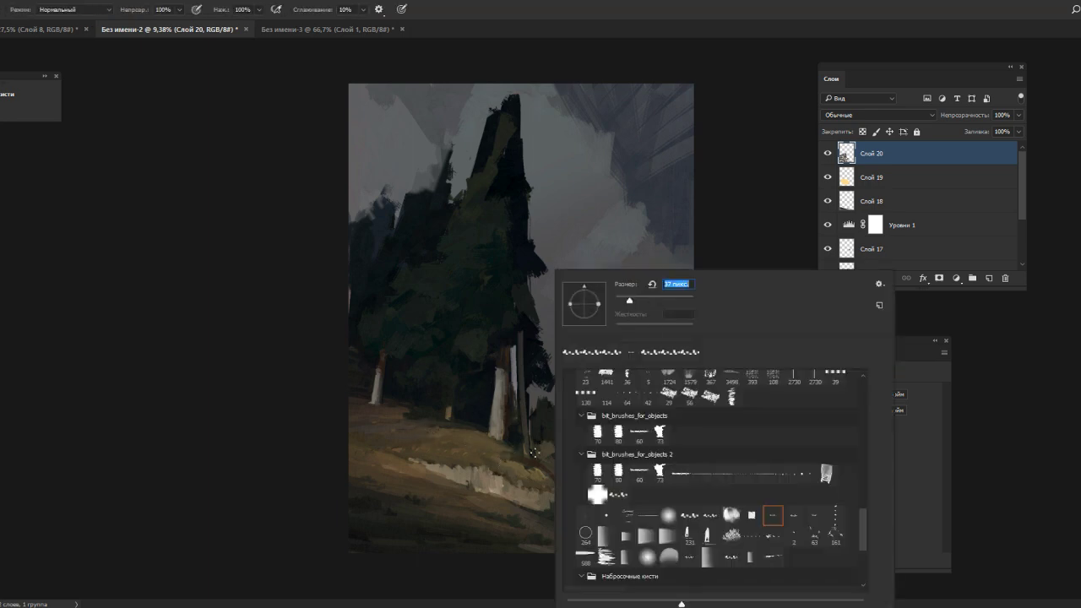
key(Return)
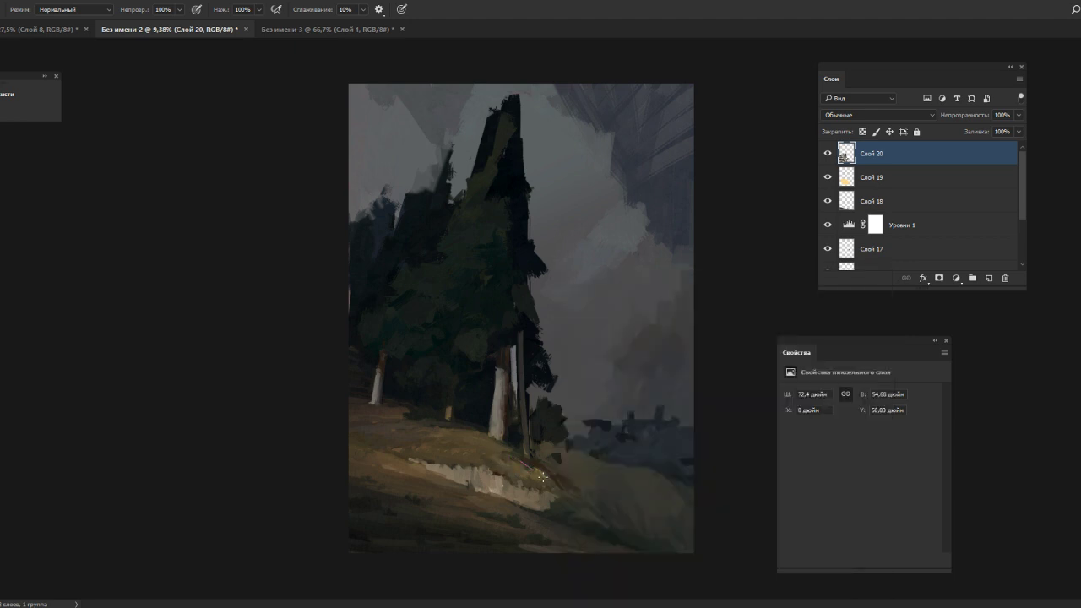
drag(535, 464, 554, 480)
alt+click(511, 453)
key(alt)
key(alt)
- Toggle the visibility of layer Слой 20 to compare the painting with and without it
click(827, 155)
click(828, 155)
click(827, 154)
click(827, 154)
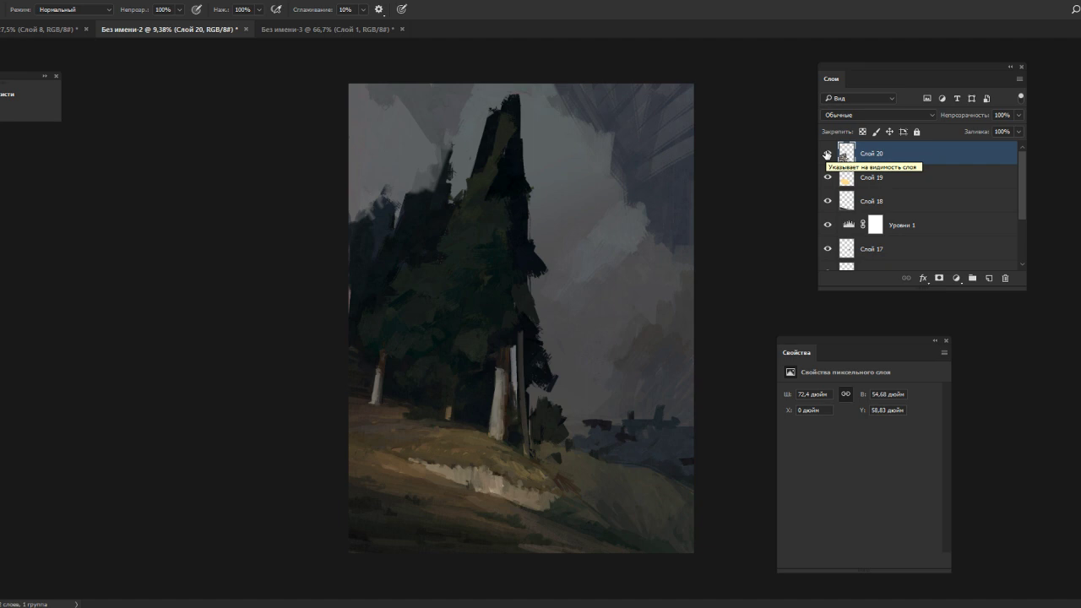
- Touch up the shaded ground near the canvas's left edge and the middle of the pale bank with sampled colours
alt+click(364, 428)
alt+click(364, 428)
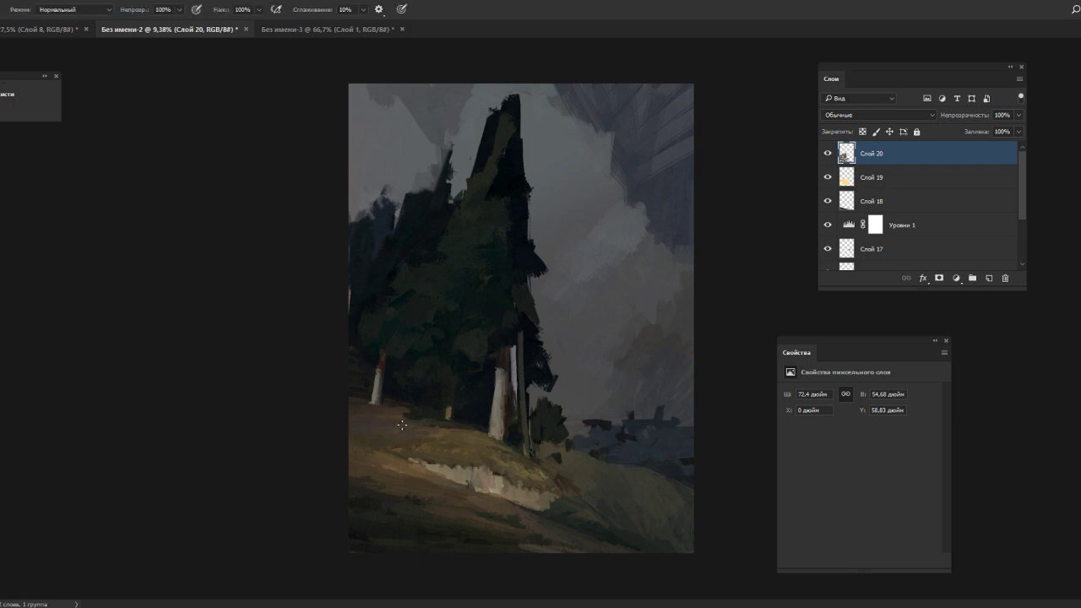
alt+click(492, 488)
alt+click(500, 488)
alt+click(498, 474)
alt+click(504, 480)
alt+click(500, 478)
alt+click(499, 488)
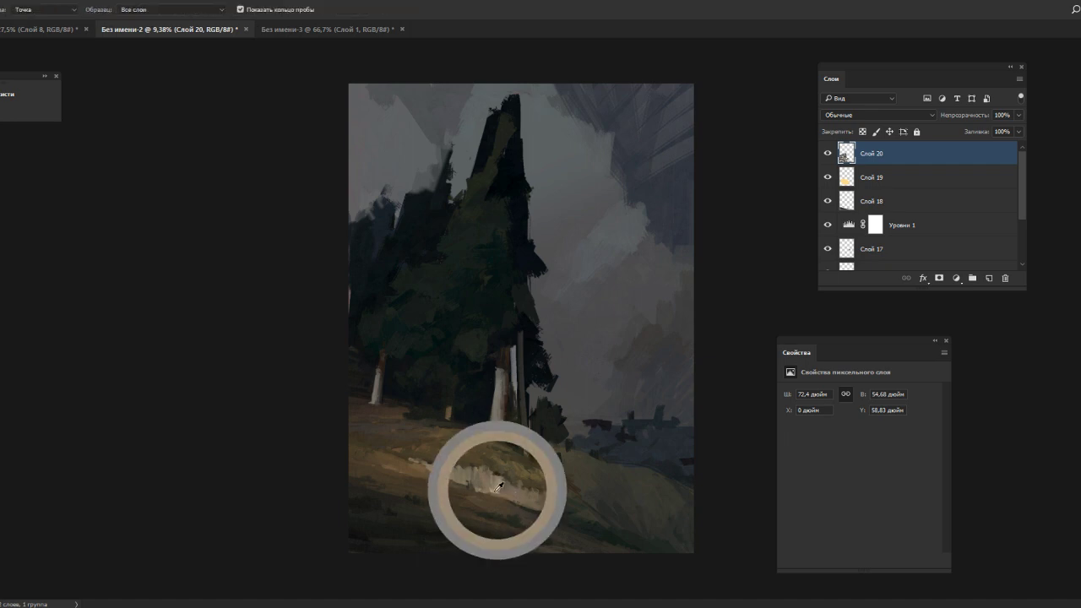
- Rework the pale bank's upper edge left of its middle with sampled light and brown tones
right_click(462, 465)
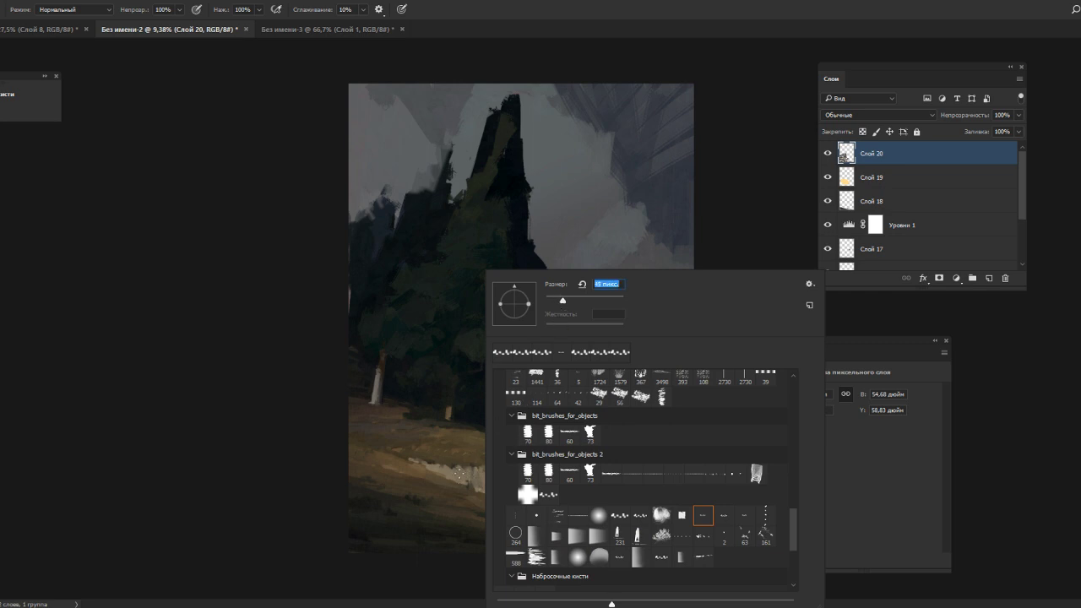
key(Escape)
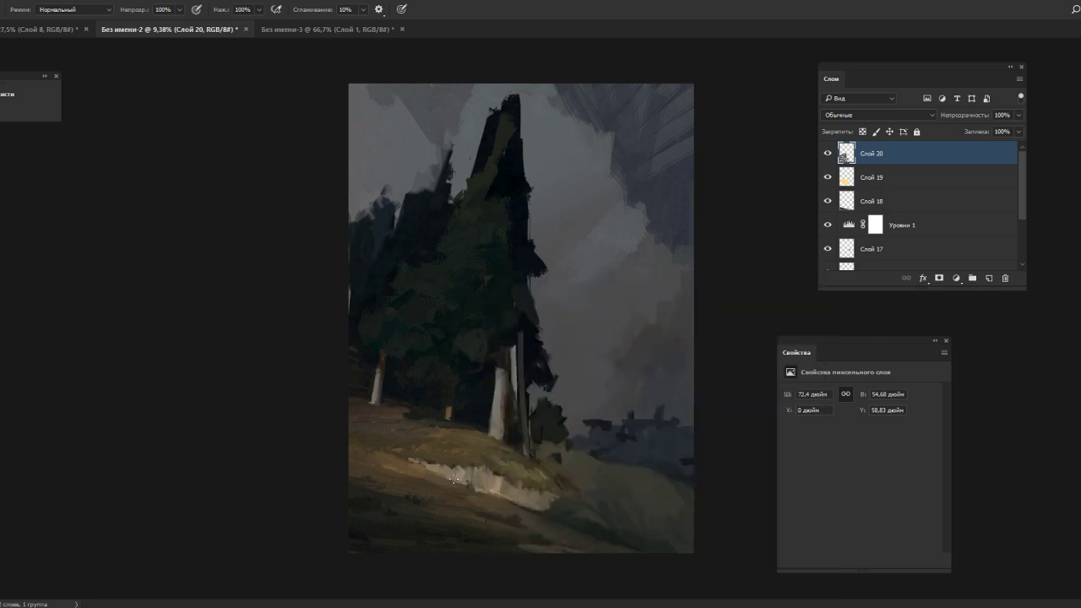
alt+click(461, 473)
alt+click(465, 473)
alt+click(469, 473)
alt+click(500, 471)
alt+click(469, 470)
alt+click(469, 473)
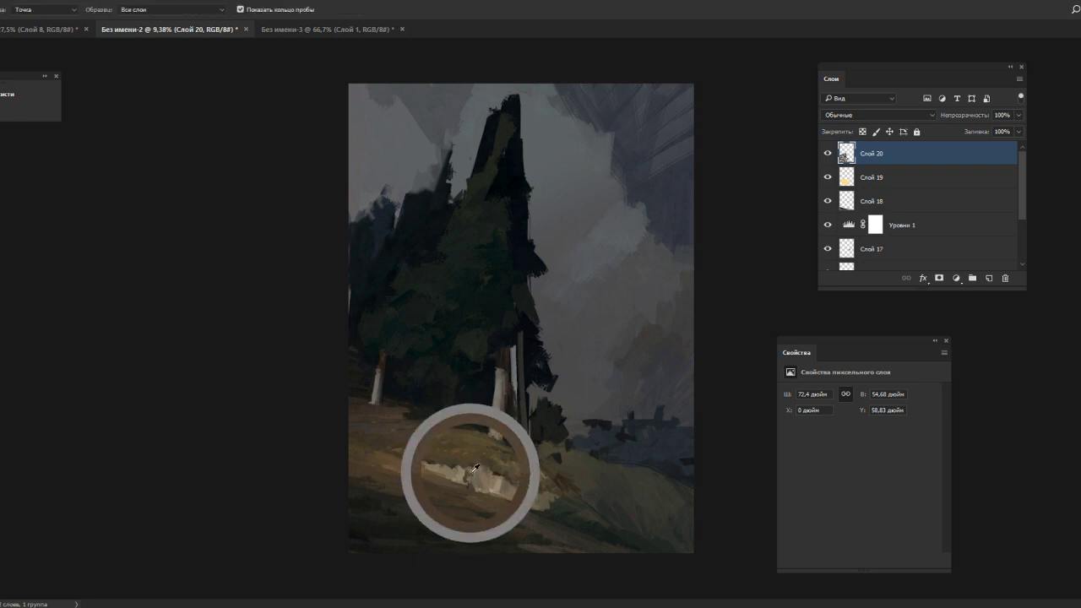
- Add small shading strokes to the face of the pale bank with resampled beige and brown tones
alt+click(469, 478)
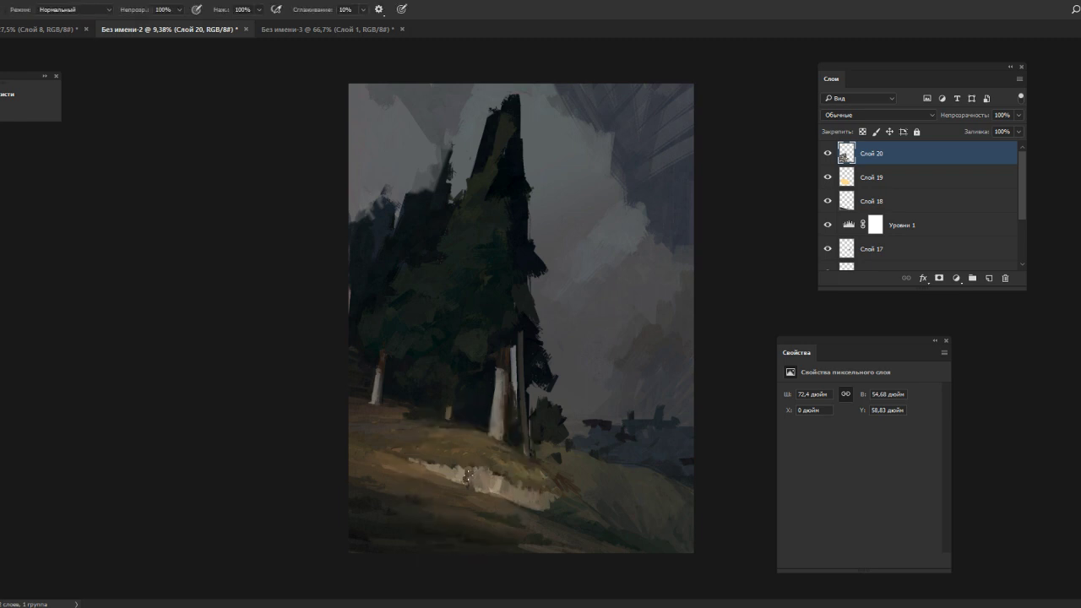
alt+click(463, 483)
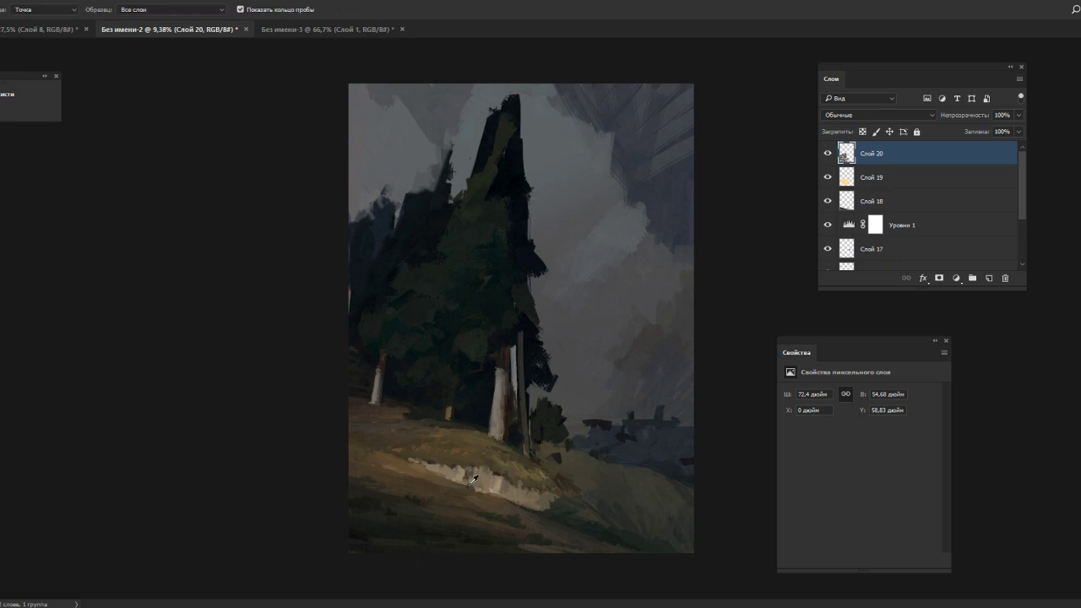
alt+click(474, 480)
alt+click(471, 479)
alt+click(474, 477)
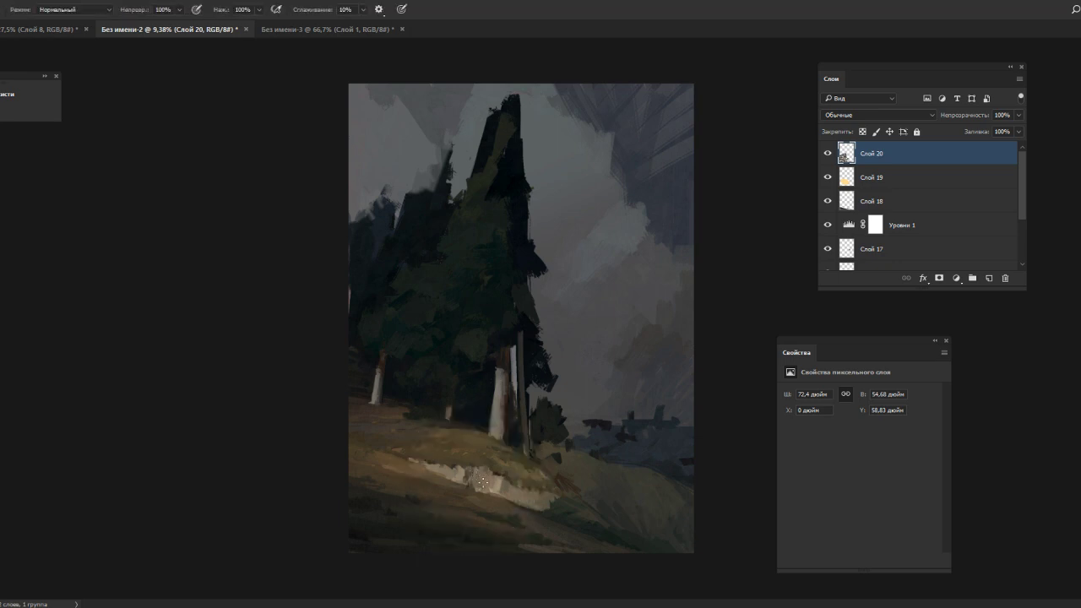
- Blend the brown slope below and left of the pale bank with sampled ground tones
alt+click(416, 495)
alt+click(406, 492)
key(alt)
key(alt)
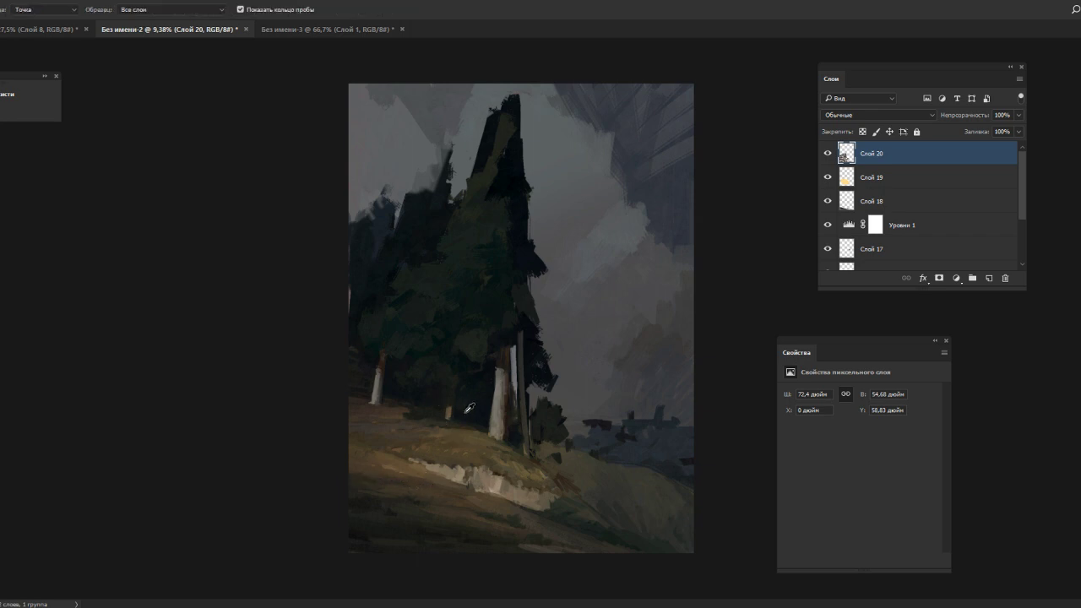
alt+click(434, 457)
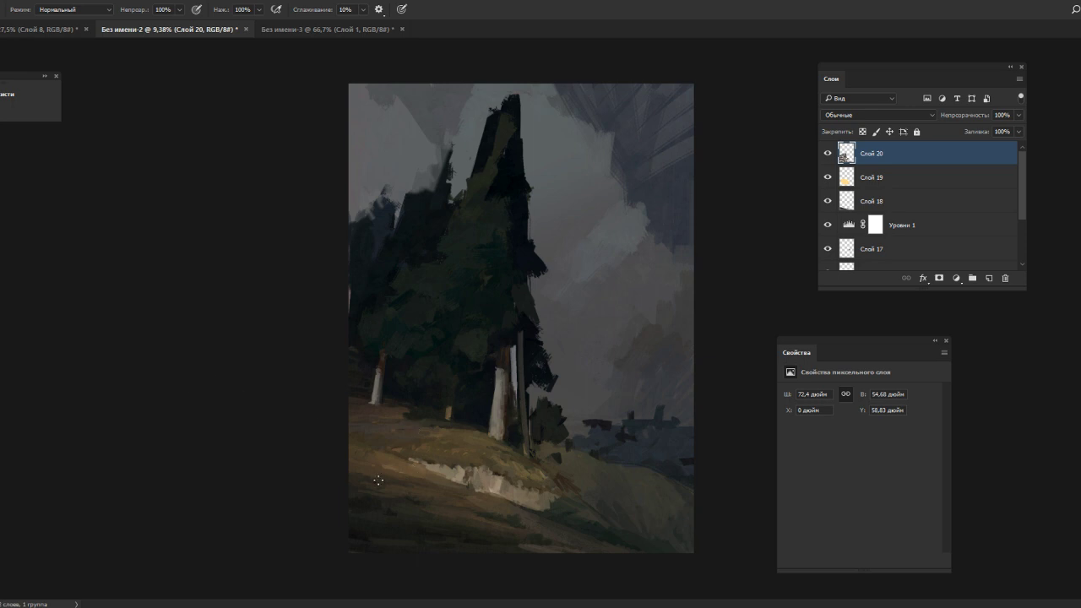
alt+click(373, 481)
alt+click(376, 479)
- Extend the dark bush right of the thin trunk down to the slope with sampled dark olive tones
alt+click(510, 451)
alt+click(539, 453)
alt+click(537, 431)
mouse_move(538, 444)
mouse_down()
mouse_move(550, 429)
mouse_move(535, 449)
mouse_move(553, 445)
mouse_move(547, 466)
mouse_move(553, 449)
mouse_move(565, 449)
mouse_up()
alt+click(553, 461)
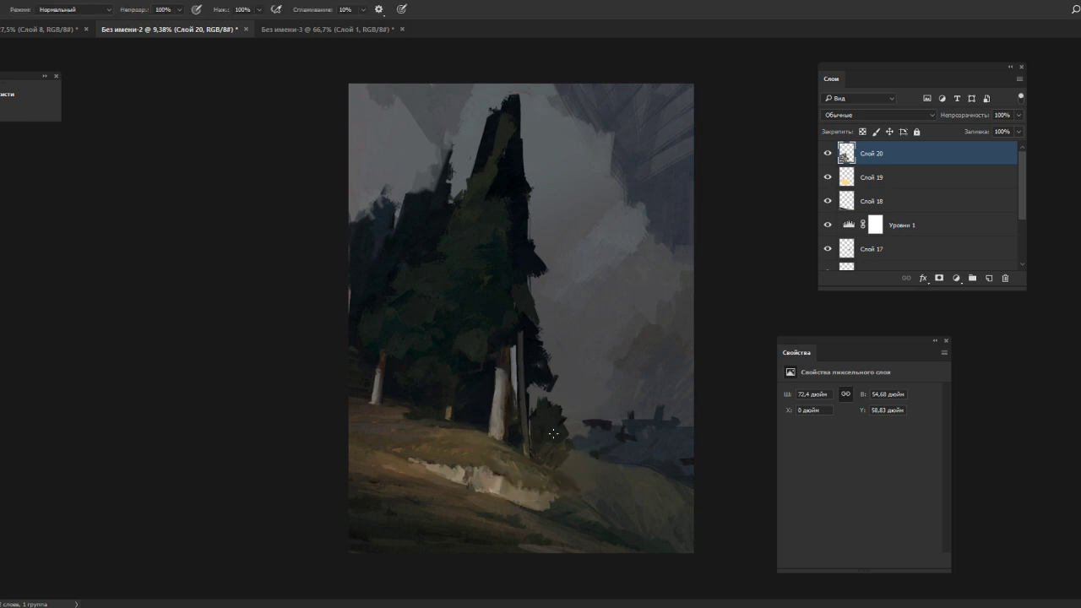
right_click(561, 272)
key(Return)
mouse_move(554, 460)
mouse_down()
mouse_move(560, 447)
mouse_move(535, 452)
mouse_up()
alt+click(543, 435)
- Paint sampled dark and brown bark tones on the upper part and right side of the thick pale trunk
alt+click(504, 357)
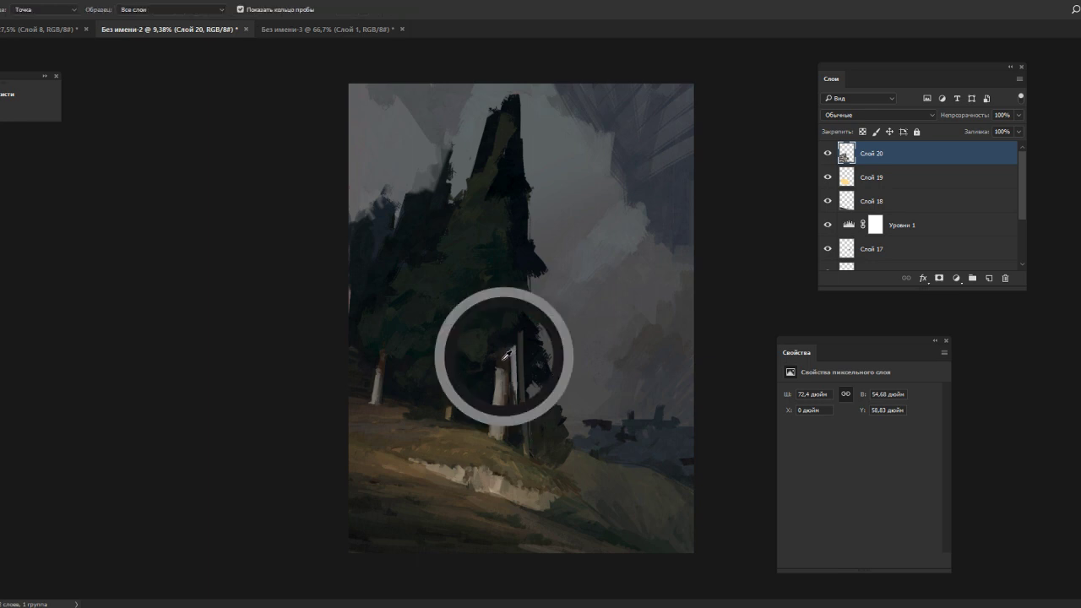
alt+click(504, 368)
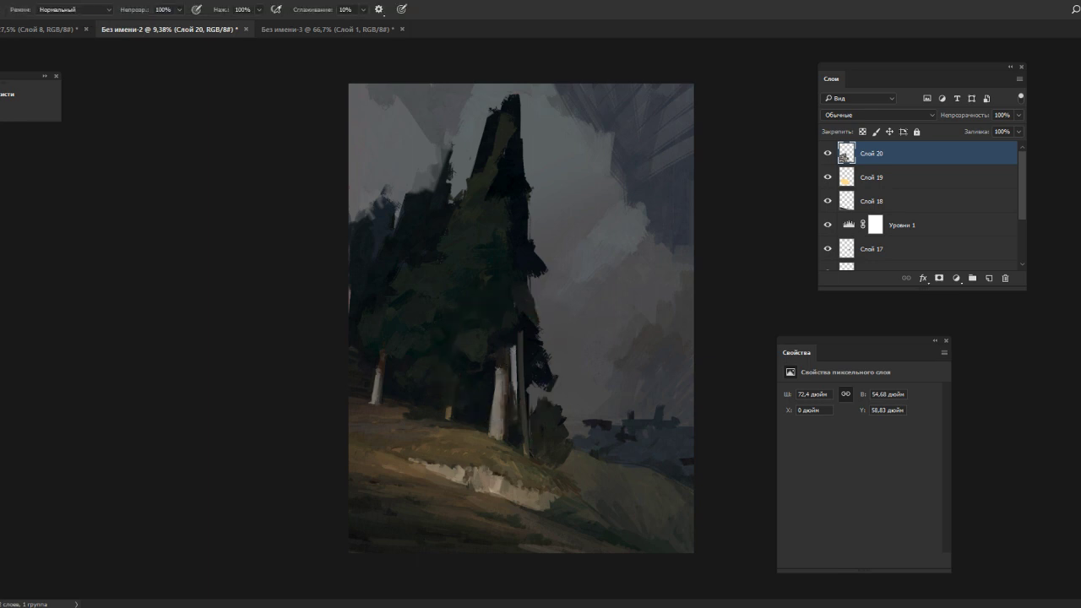
alt+click(505, 366)
alt+click(507, 396)
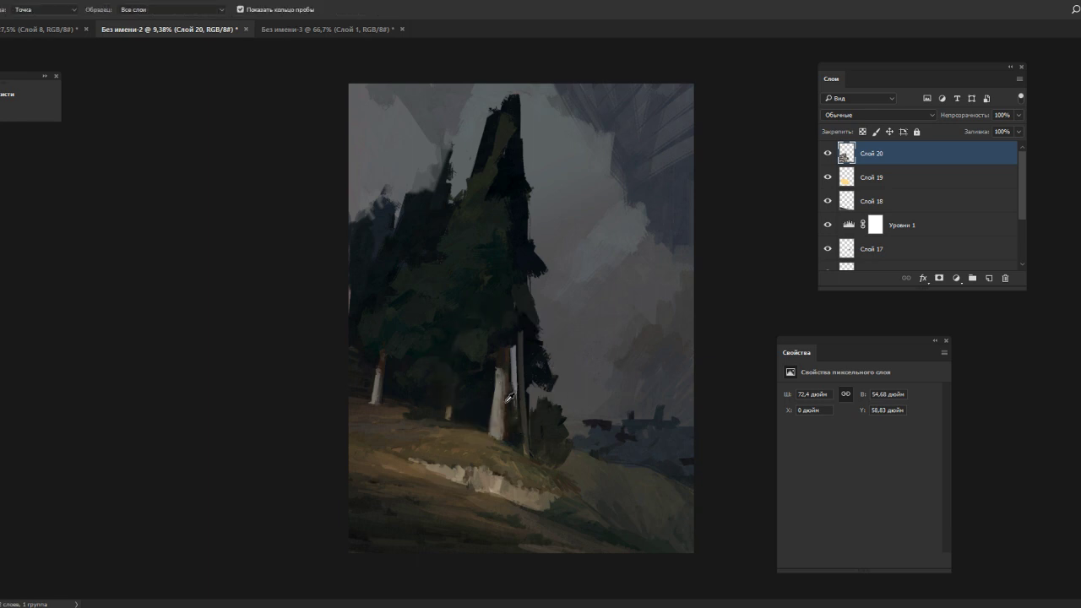
click(504, 362)
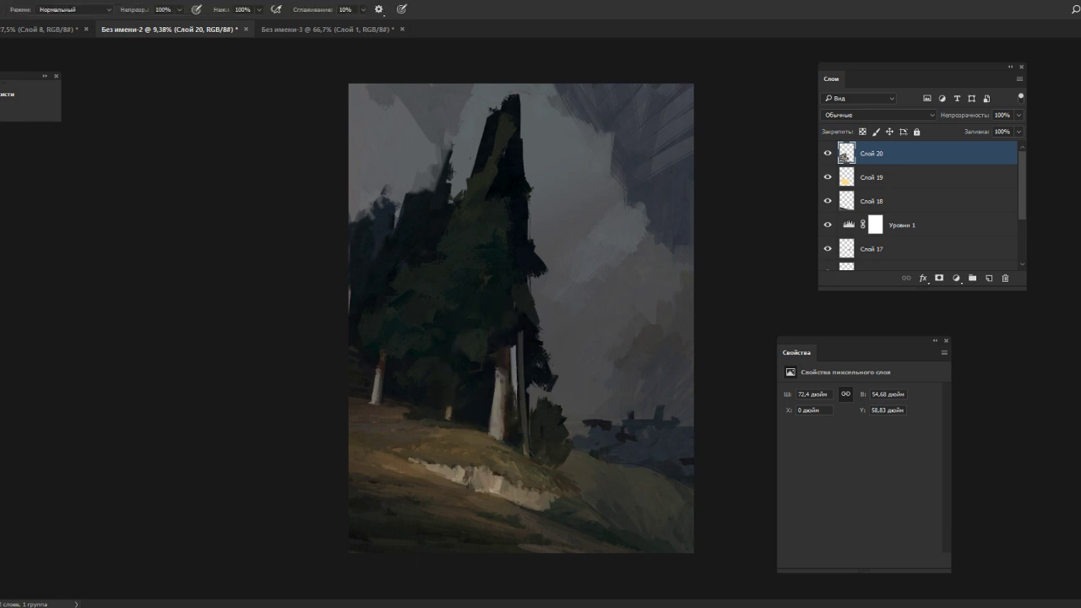
click(498, 393)
alt+click(504, 417)
alt+click(518, 374)
- Add bark marks to the lower part of the thick pale trunk with sampled tones and a smaller brush
drag(494, 415, 496, 424)
alt+click(603, 447)
alt+click(496, 410)
alt+click(513, 431)
alt+click(506, 427)
right_click(537, 271)
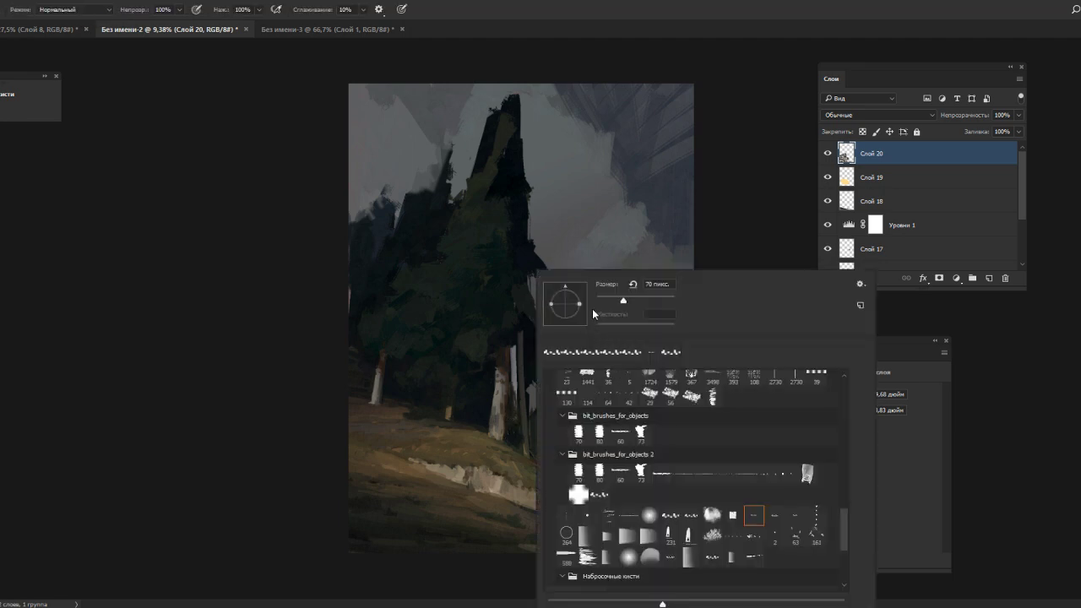
click(610, 301)
click(501, 431)
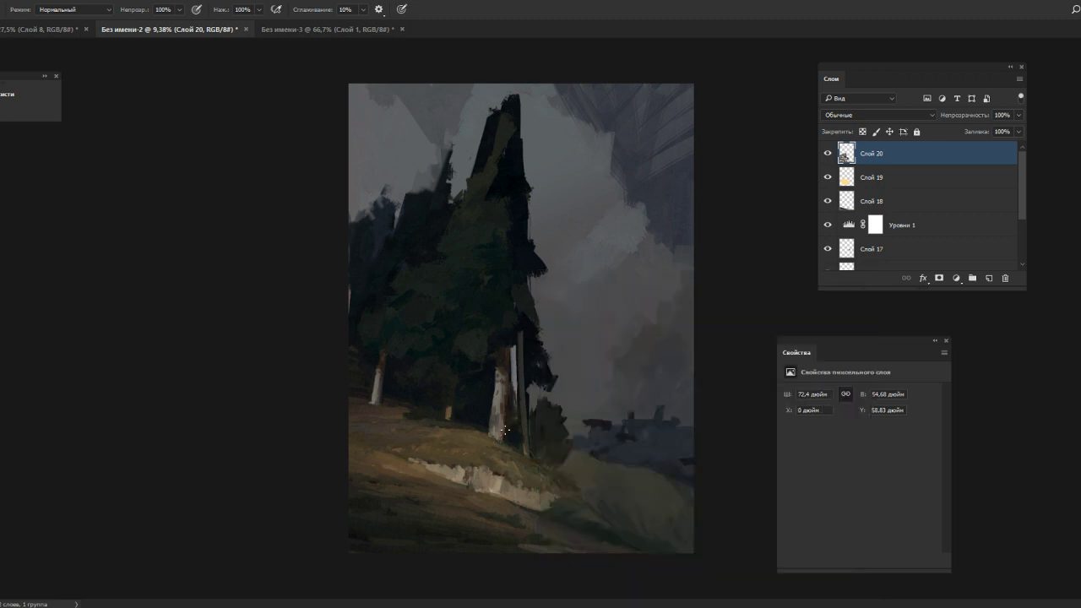
- Touch up the pale bank's left half and lower edge with resampled beige and brown tones
key(alt)
alt+click(487, 485)
drag(469, 467, 463, 477)
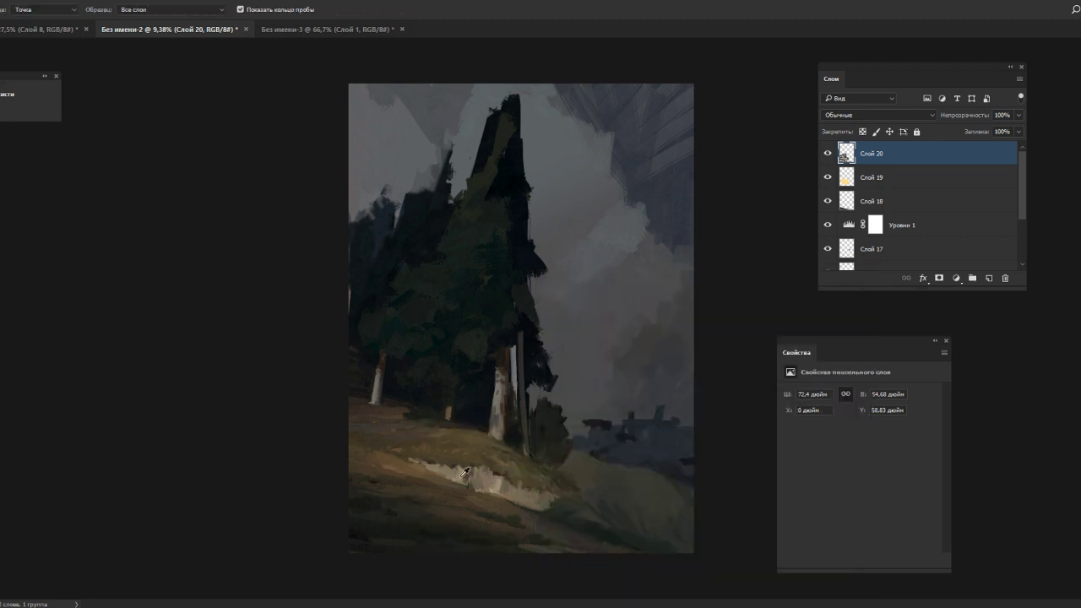
key(alt)
alt+click(493, 512)
- Resize the brush and blend the dark foreground along the canvas's lower edge with sampled dark brown tones
right_click(513, 481)
click(585, 310)
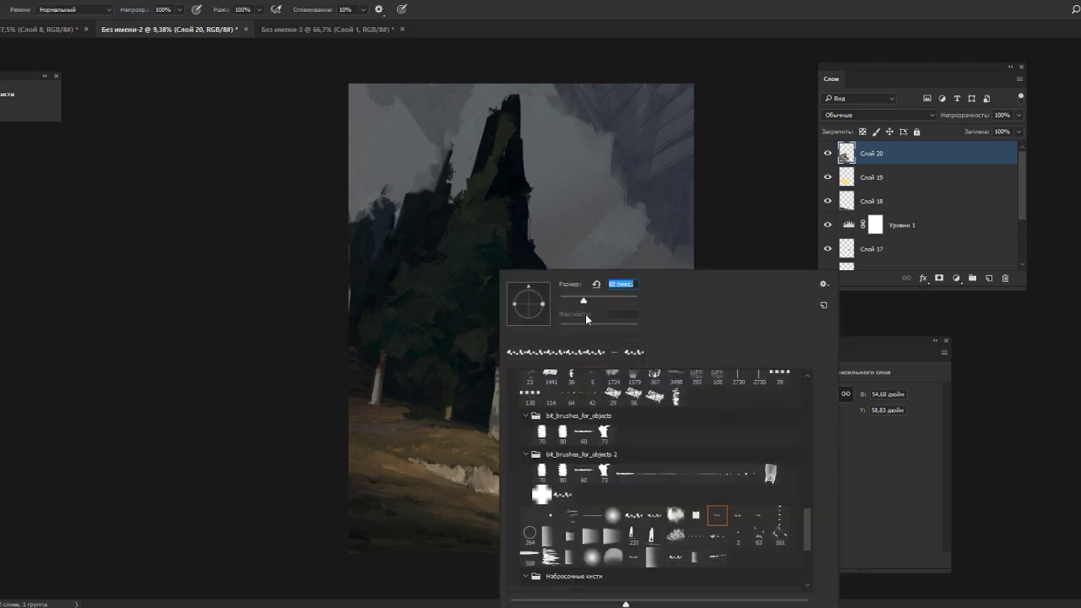
click(433, 540)
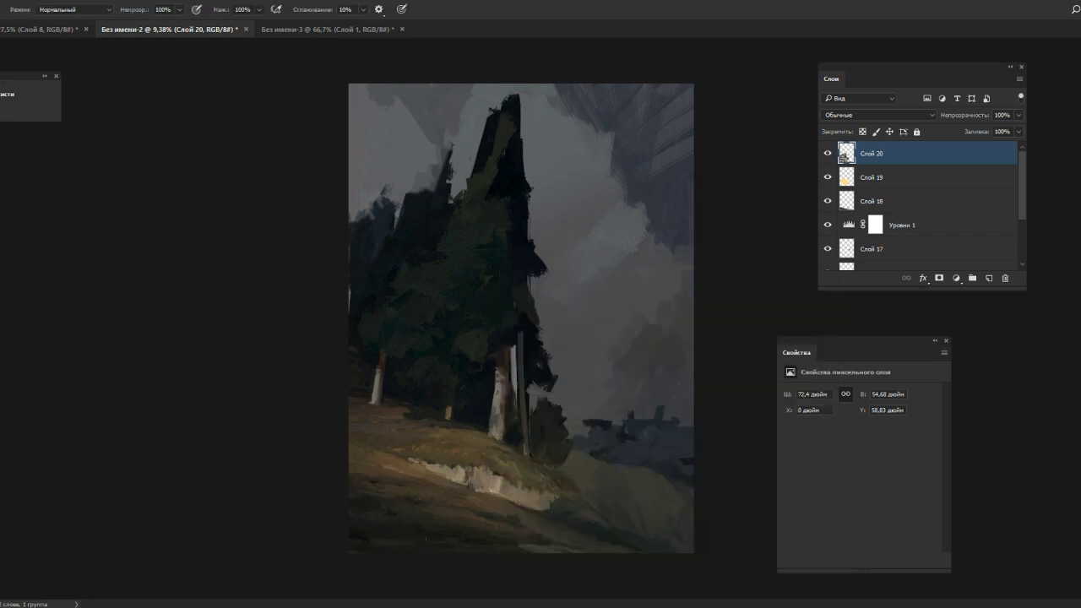
alt+click(353, 539)
alt+click(405, 531)
alt+click(438, 543)
key(alt)
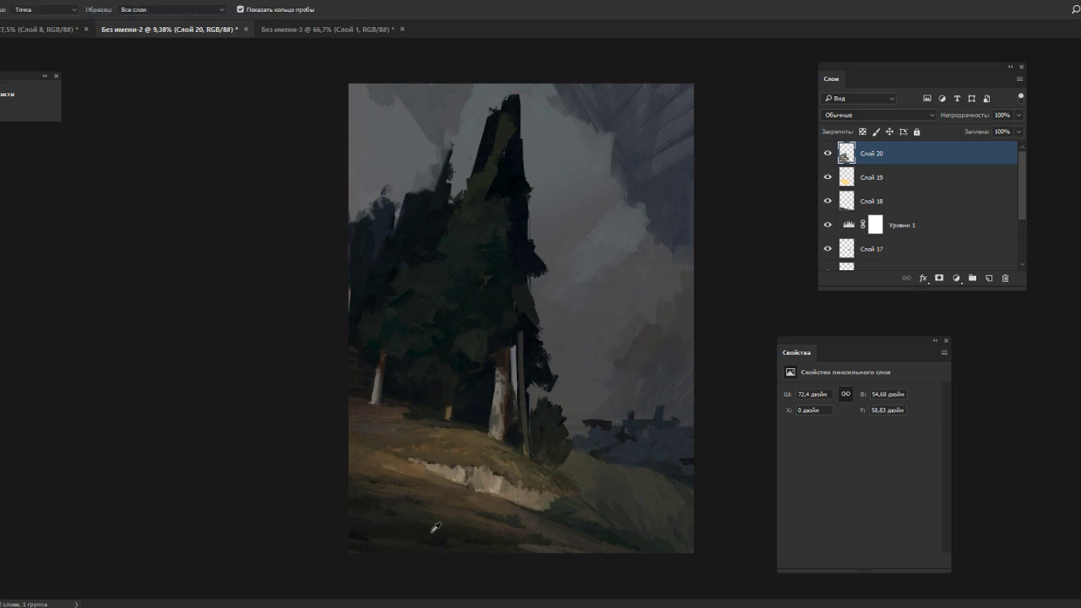
key(alt)
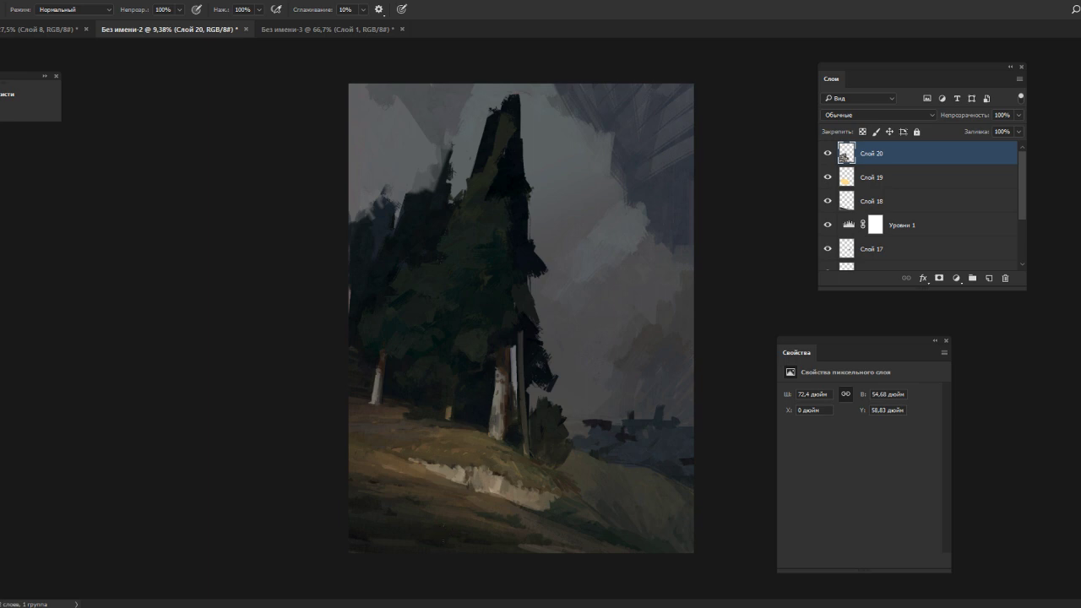
alt+click(436, 543)
key(alt)
key(alt)
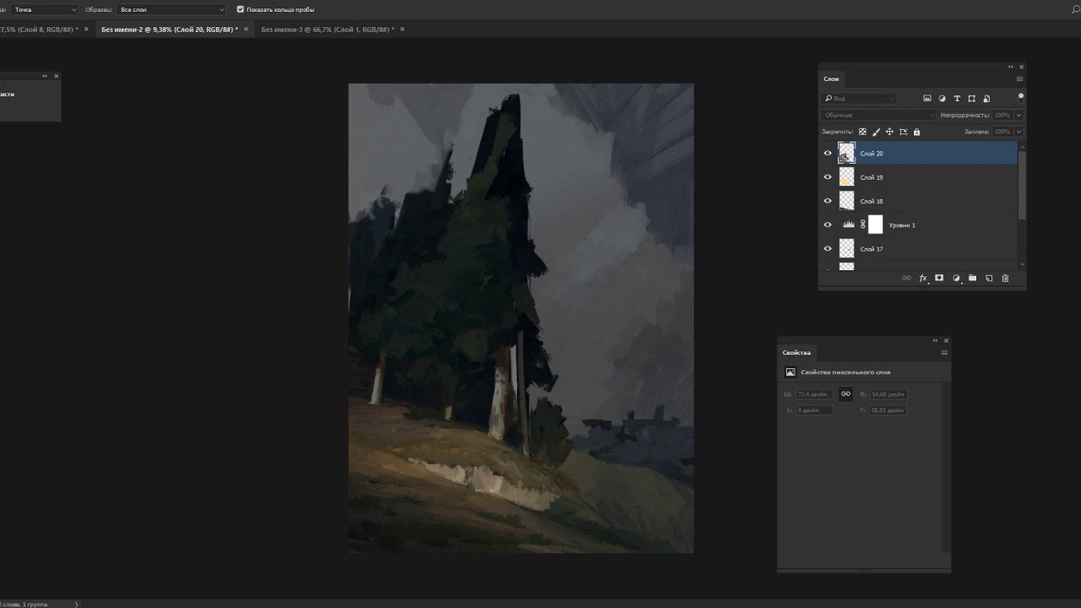
- Rework the dark foreground in the canvas's lower-left corner with brush strokes in sampled dark brown and near-black tones
key(b)
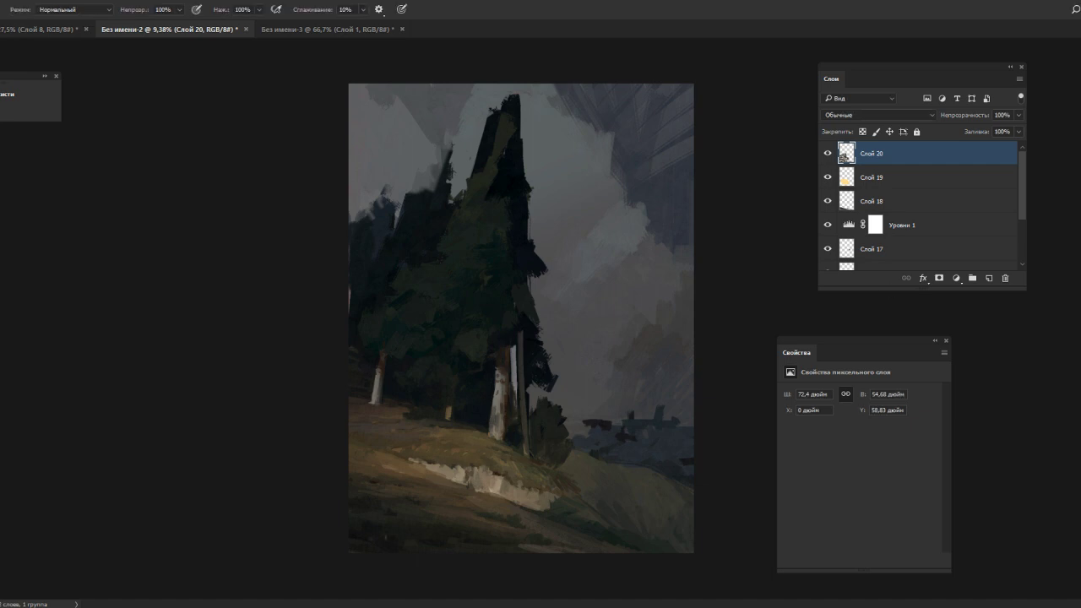
alt+click(389, 533)
alt+click(385, 527)
alt+click(387, 544)
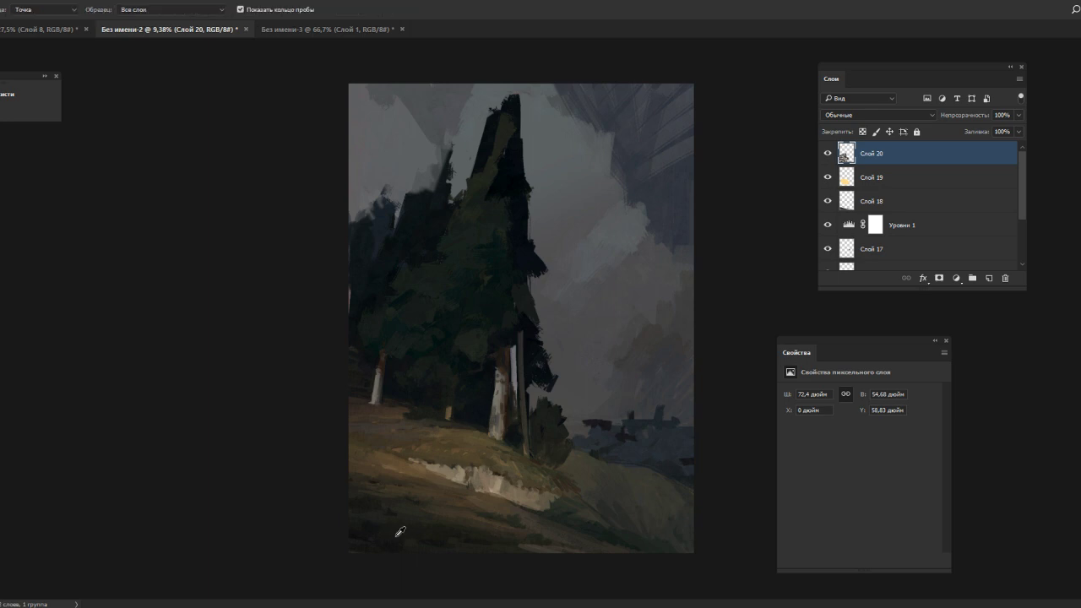
alt+click(384, 536)
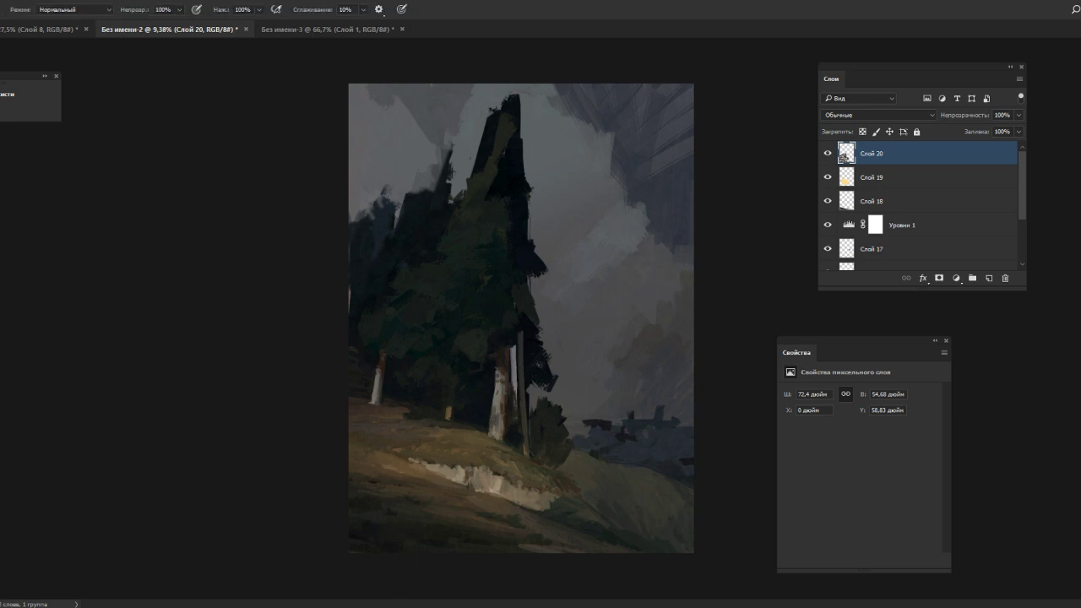
alt+click(410, 545)
alt+click(405, 538)
alt+click(390, 534)
alt+click(380, 535)
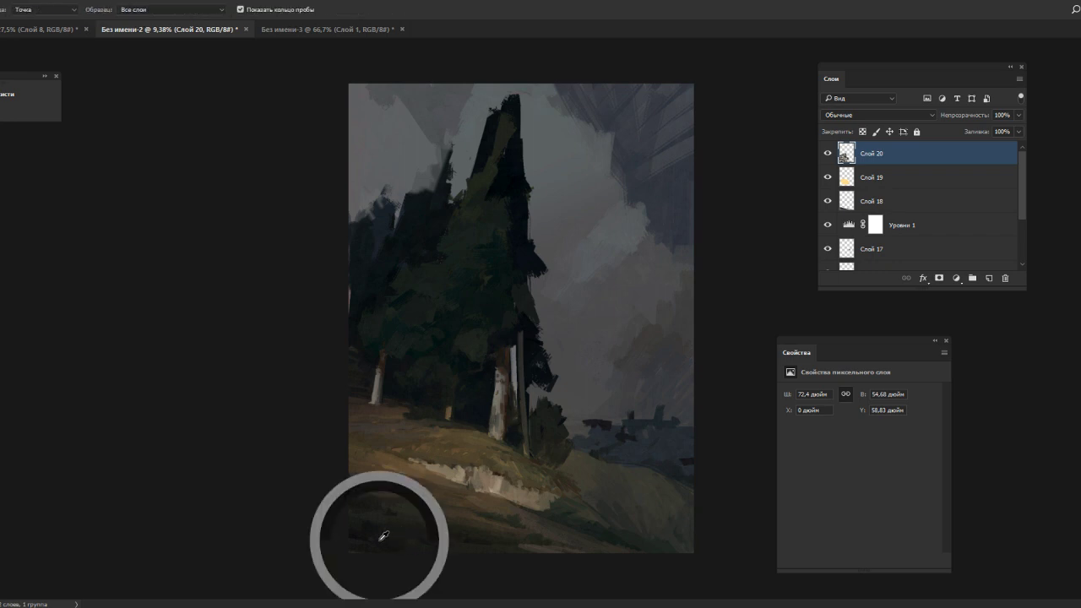
alt+click(386, 545)
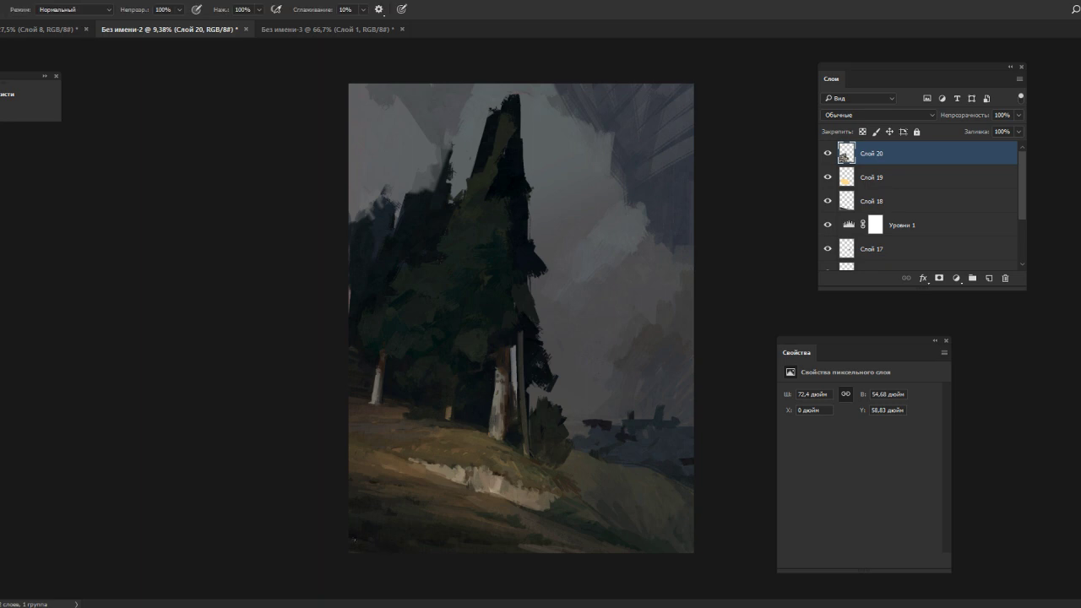
- Break up the foreground along the canvas's lower left edge with small strokes in resampled dark tones
alt+click(369, 546)
alt+click(369, 530)
alt+click(358, 532)
alt+click(391, 532)
alt+click(372, 528)
alt+click(369, 522)
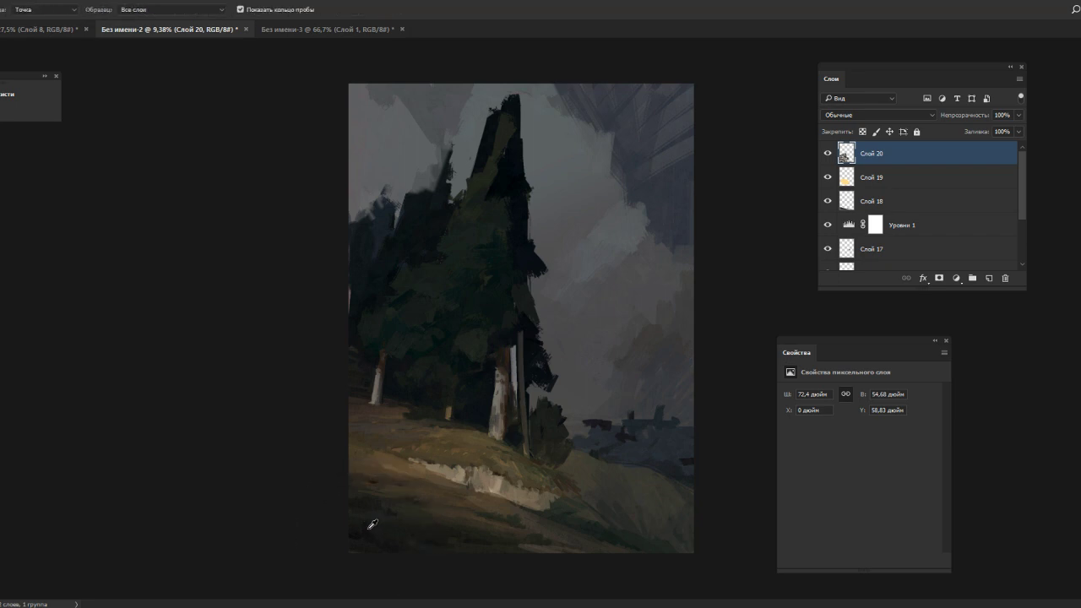
alt+click(366, 520)
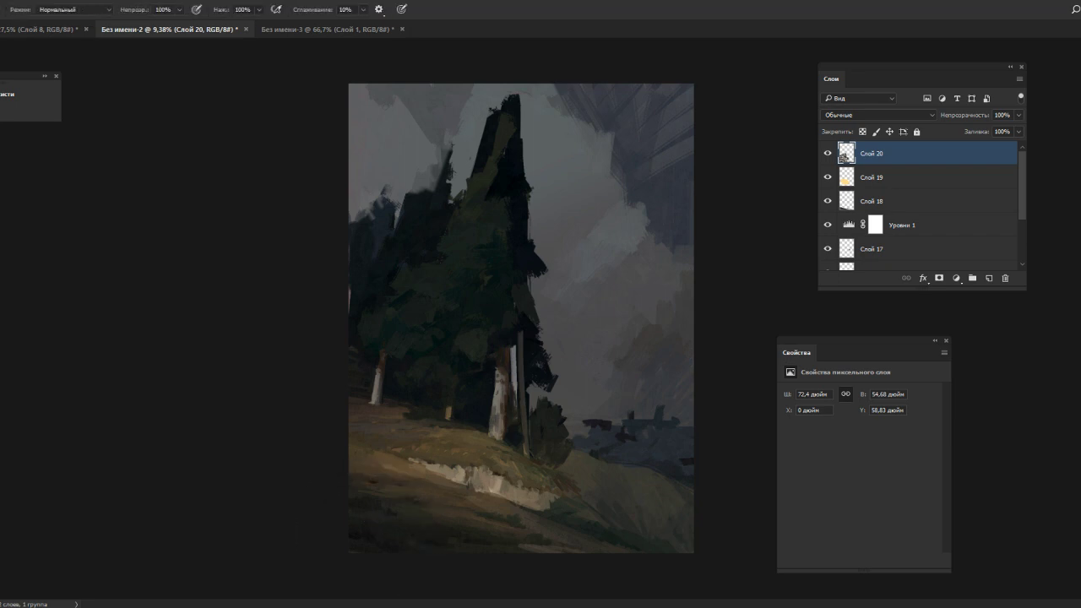
alt+click(367, 529)
alt+click(370, 532)
- Blend the foreground slope below the pale bank's left half with sampled brown and dark tones
alt+click(426, 515)
key(i)
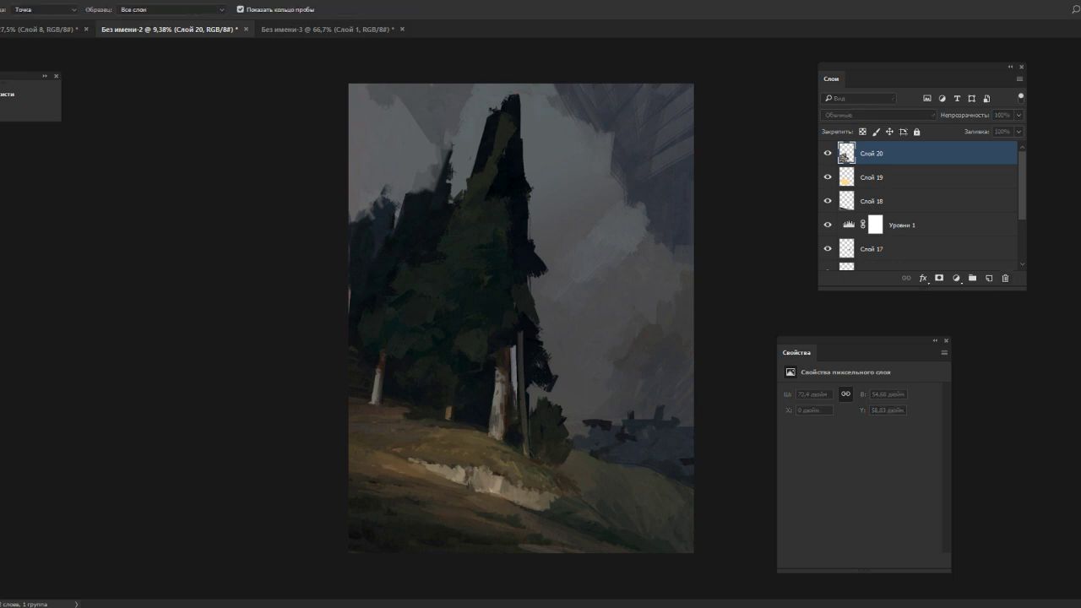
key(b)
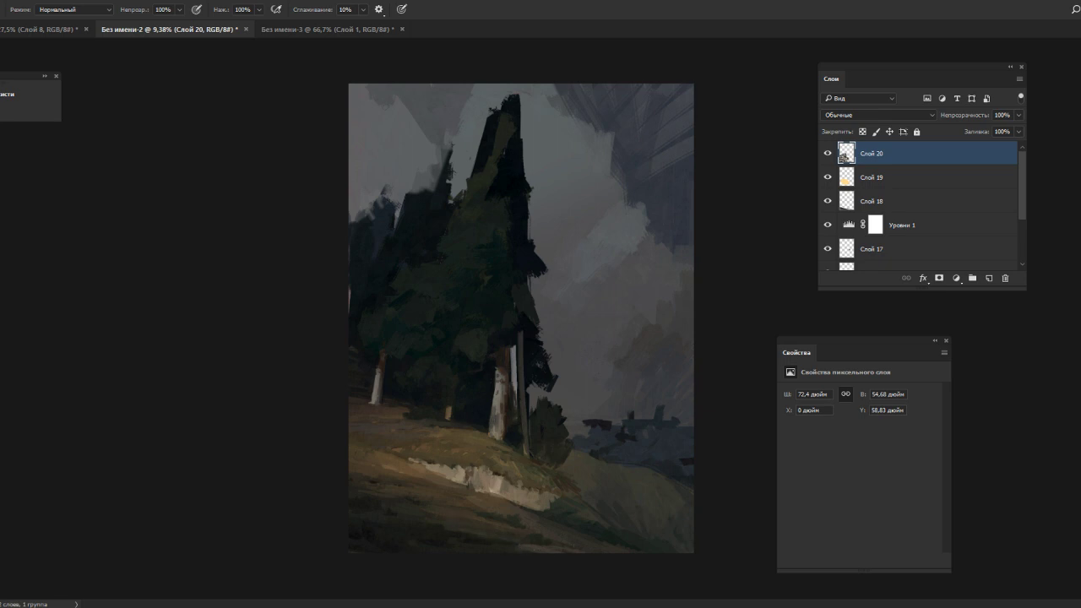
alt+click(456, 532)
right_click(550, 536)
key(Escape)
alt+click(386, 510)
alt+click(385, 501)
alt+click(434, 542)
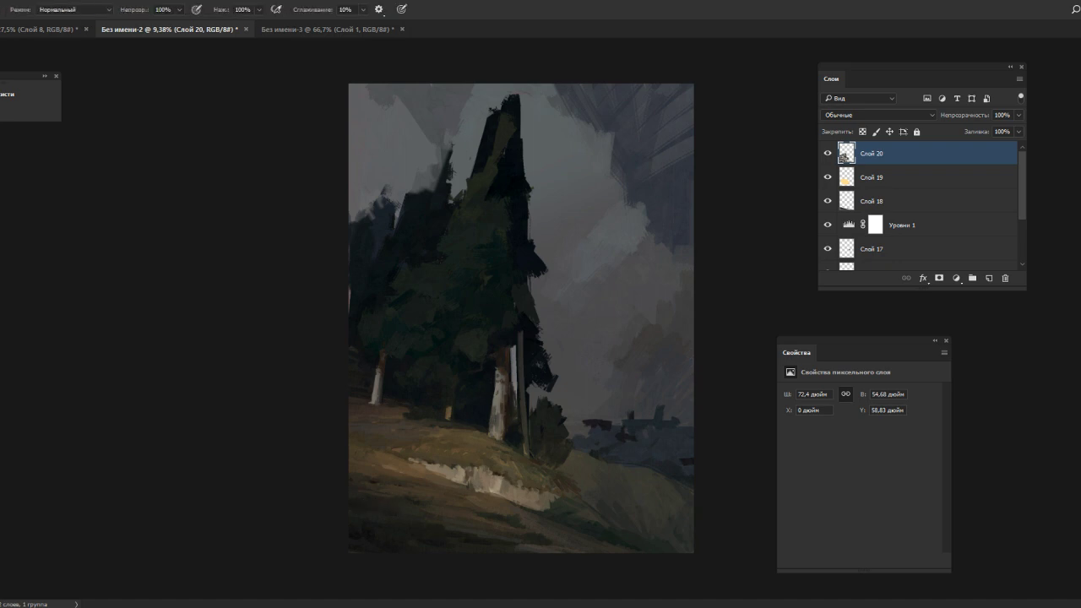
- Paint dark patches along the left half of the canvas's lower edge with tones sampled from the foreground
alt+click(467, 532)
alt+click(457, 544)
click(469, 527)
click(396, 543)
alt+click(400, 545)
alt+click(391, 534)
alt+click(396, 526)
alt+click(448, 541)
- Soften the dark foreground patches between the lower-left corner and the lower edge's centre with repeatedly resampled tones
key(alt)
key(alt)
key(alt)
key(alt)
key(alt)
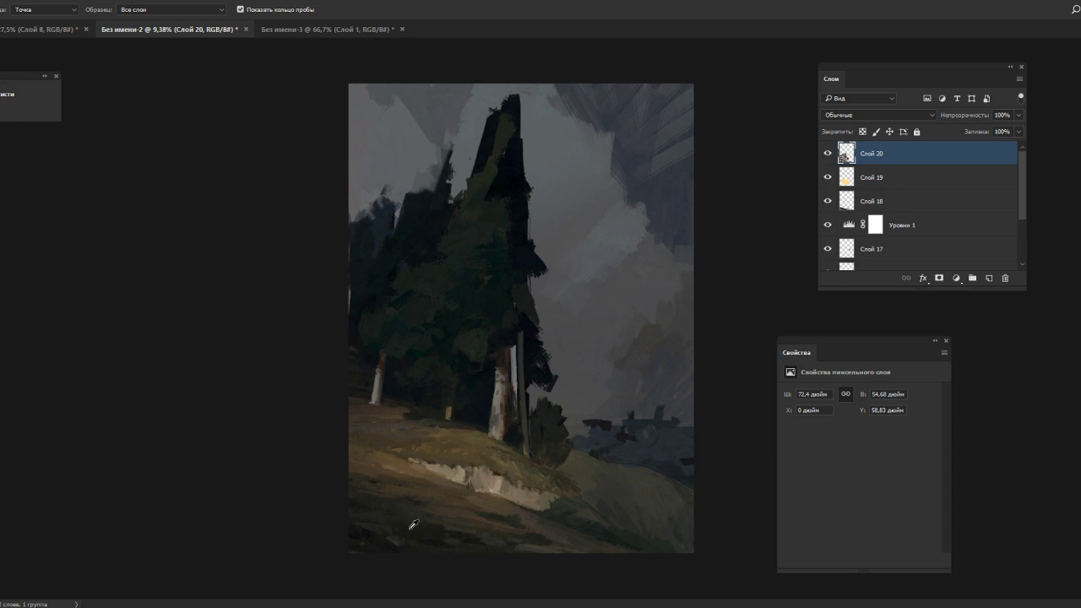
alt+click(456, 535)
alt+click(432, 533)
alt+click(399, 537)
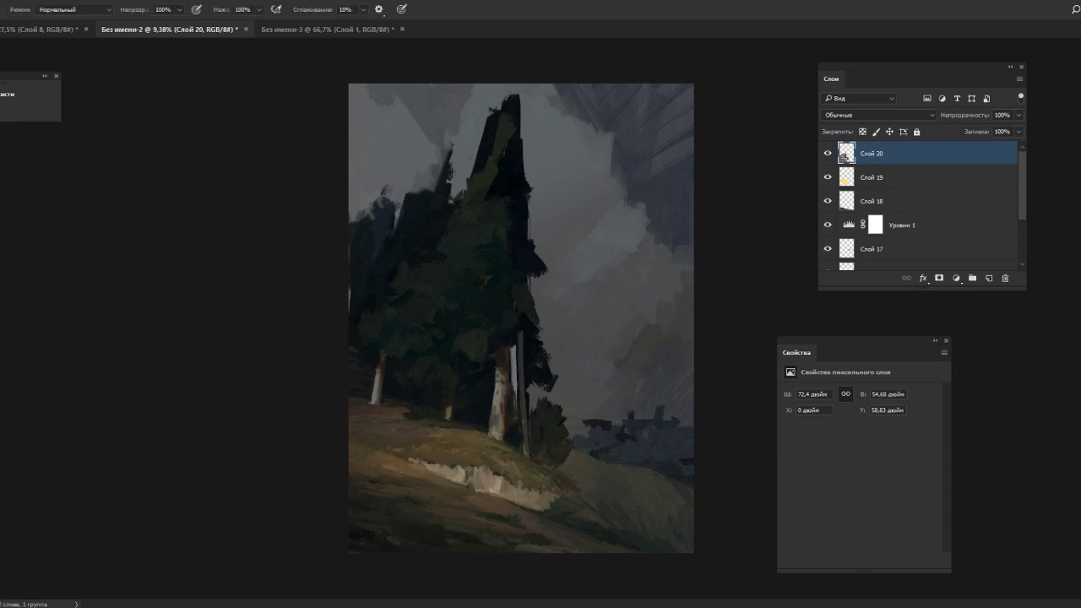
- Extend the broken dark strokes along the lower edge toward the right half of the foreground, resampling colours
alt+click(509, 419)
key(alt)
key(alt)
key(alt)
key(alt)
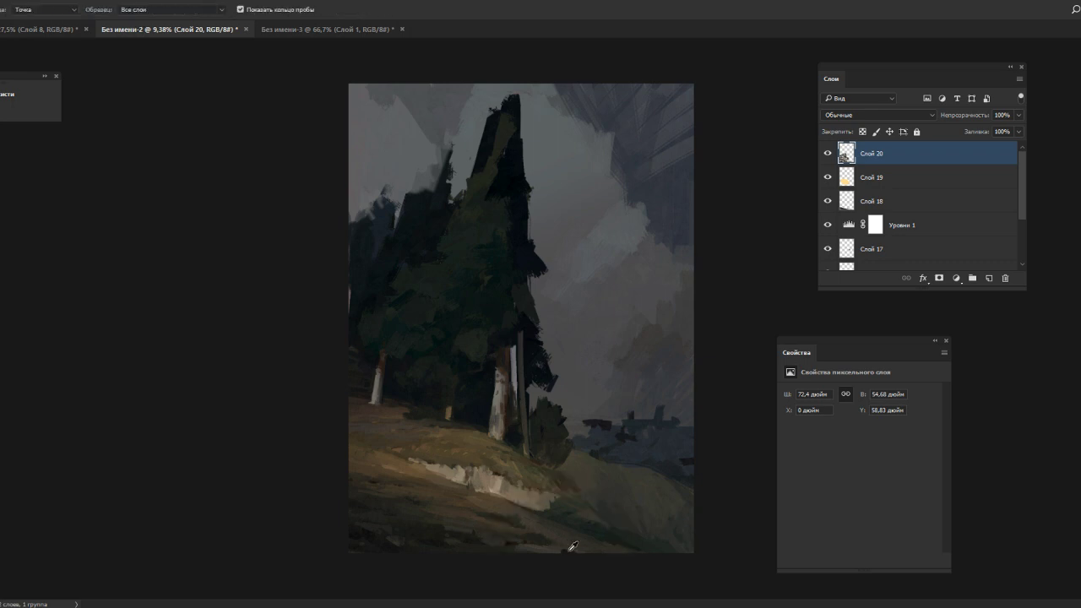
key(alt)
key(alt)
key(alt)
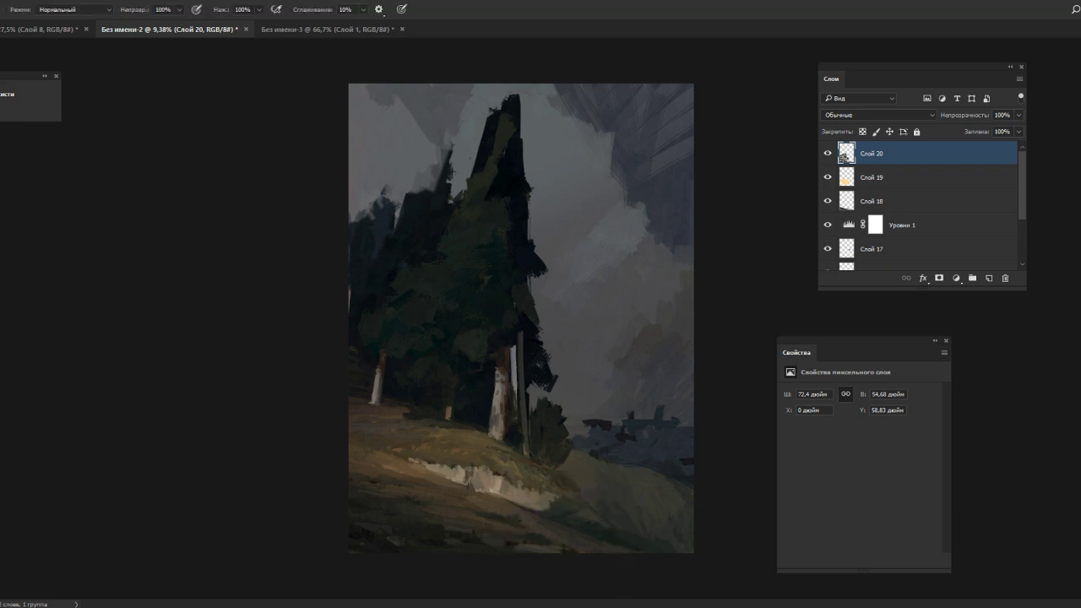
key(alt)
- Add sampled brown and dark green strokes to the slope below the pale bank
alt+click(523, 526)
alt+click(507, 518)
alt+click(525, 524)
alt+click(438, 541)
alt+click(433, 533)
alt+click(440, 513)
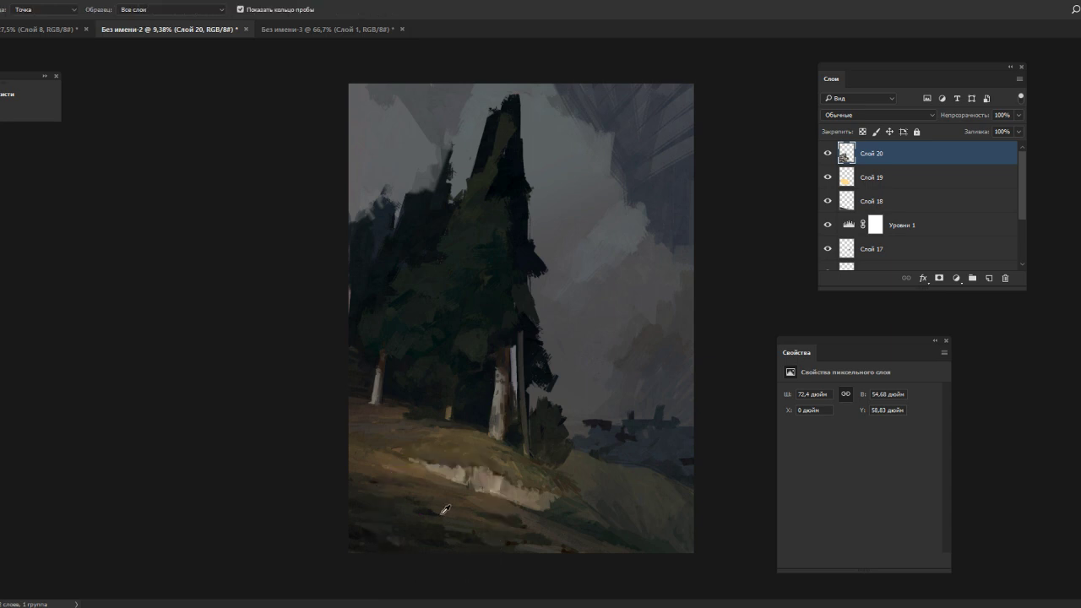
alt+click(425, 512)
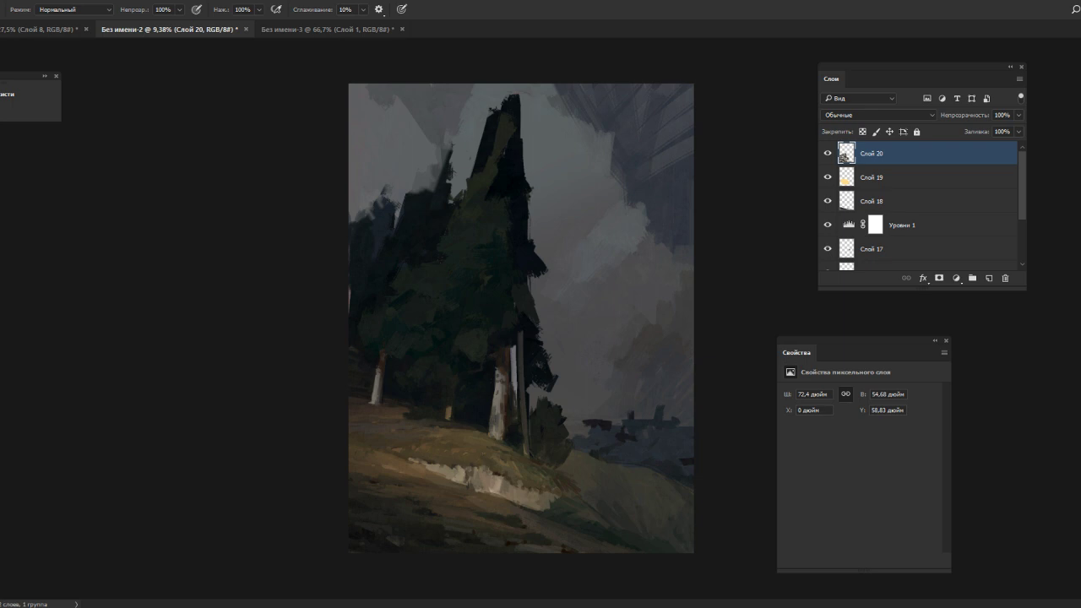
alt+click(434, 513)
- Repaint the grass at the base of the bush and above the pale bank's right end with sampled olive tones
alt+click(591, 431)
alt+click(566, 462)
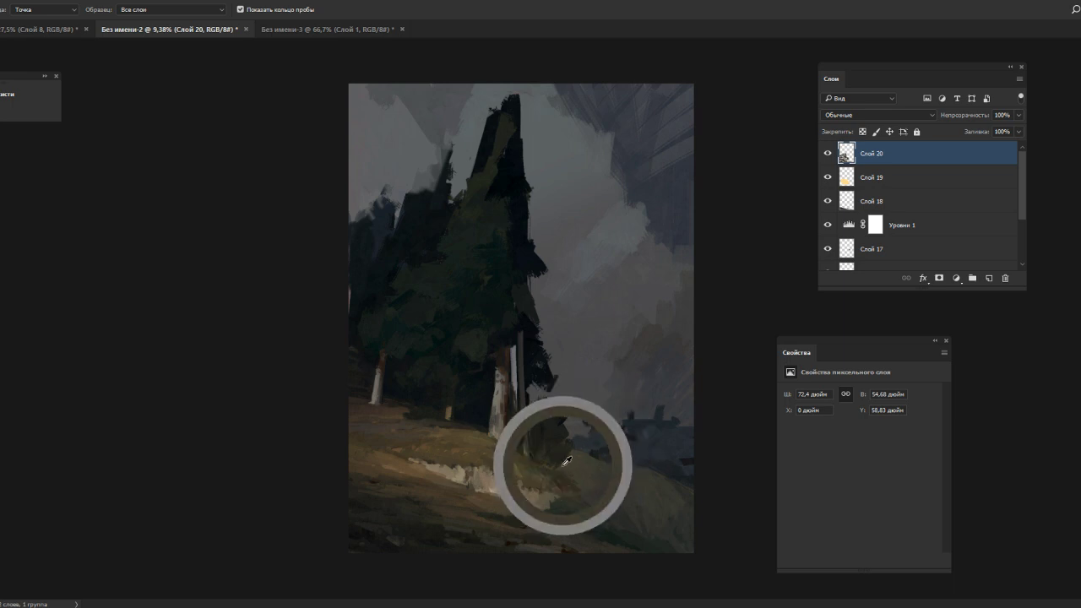
alt+click(526, 454)
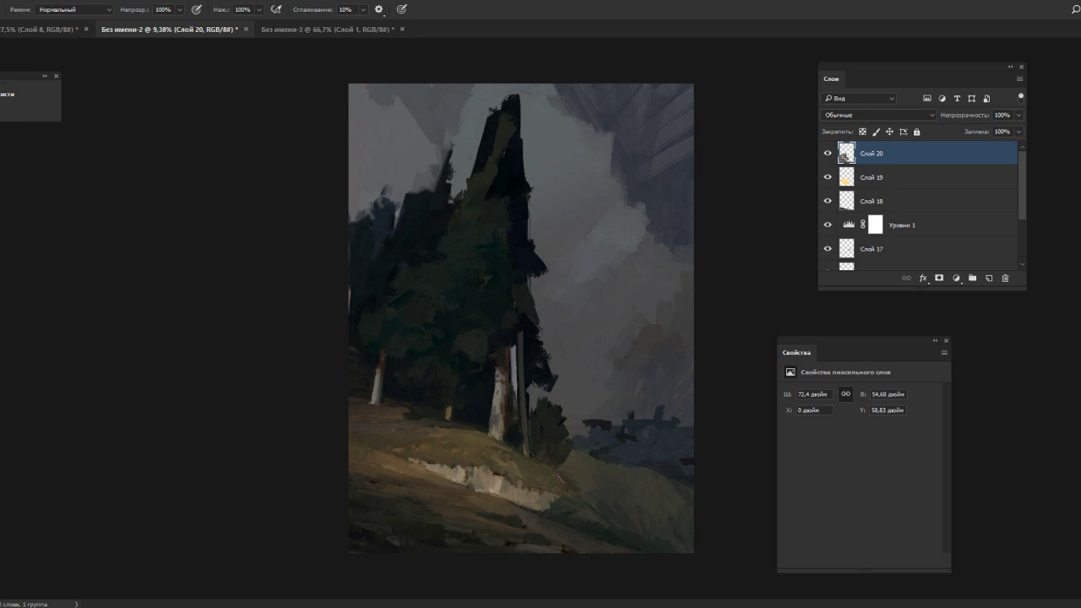
alt+click(559, 457)
alt+click(555, 469)
alt+click(557, 466)
alt+click(531, 474)
alt+click(537, 467)
alt+click(551, 476)
- Refine the right end of the pale bank with resampled beige and green-brown tones
click(560, 487)
alt+click(497, 484)
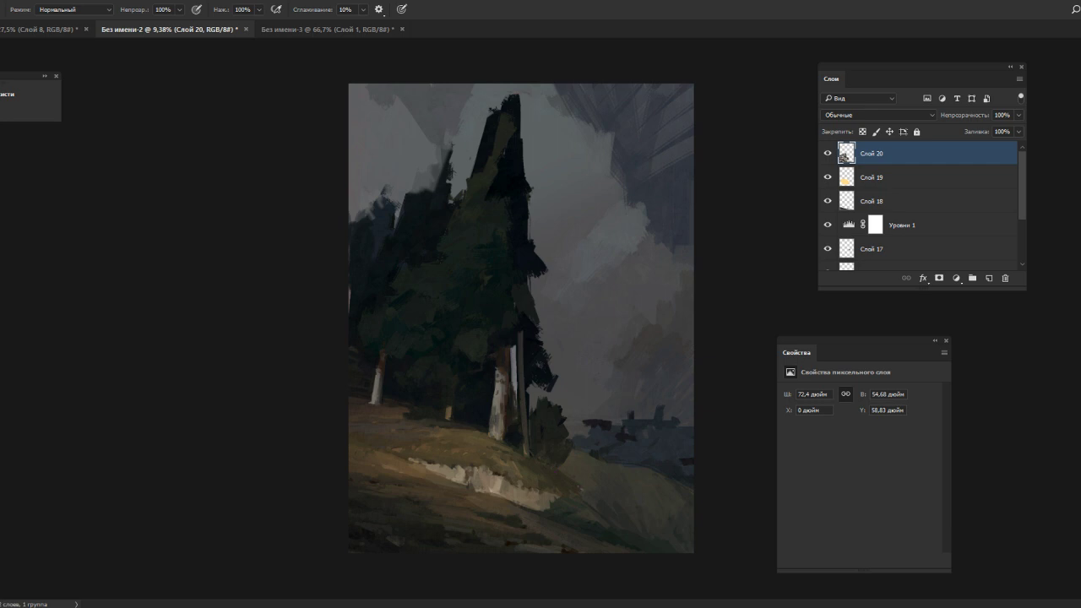
alt+click(554, 498)
alt+click(558, 495)
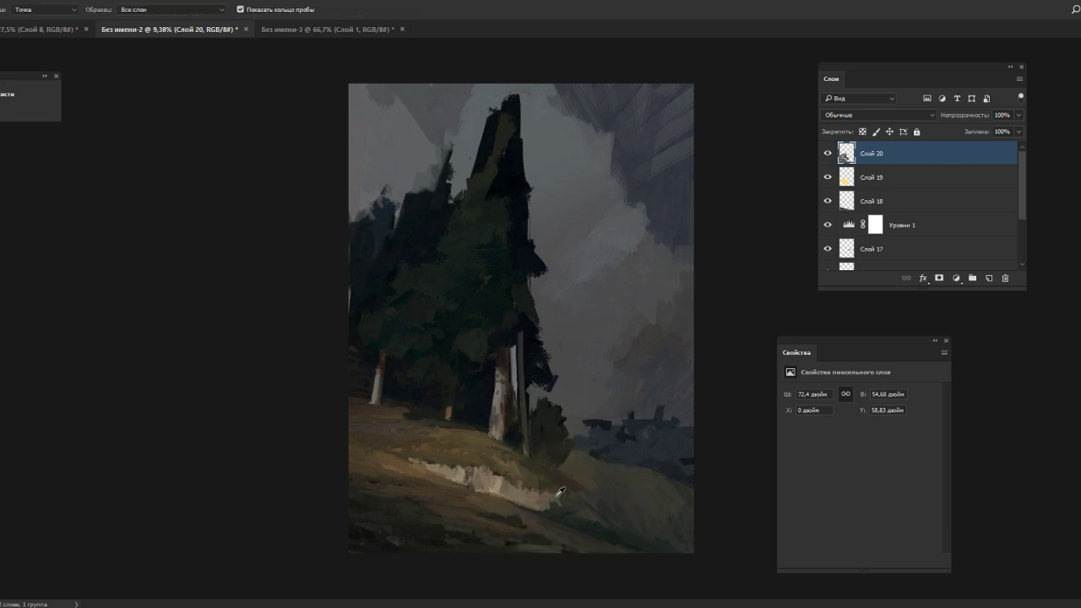
alt+click(561, 499)
- Enlarge the brush to 99 px and paint a dark rounded shrub beyond the pale bank's right end with sampled dark tones
alt+click(369, 533)
right_click(713, 305)
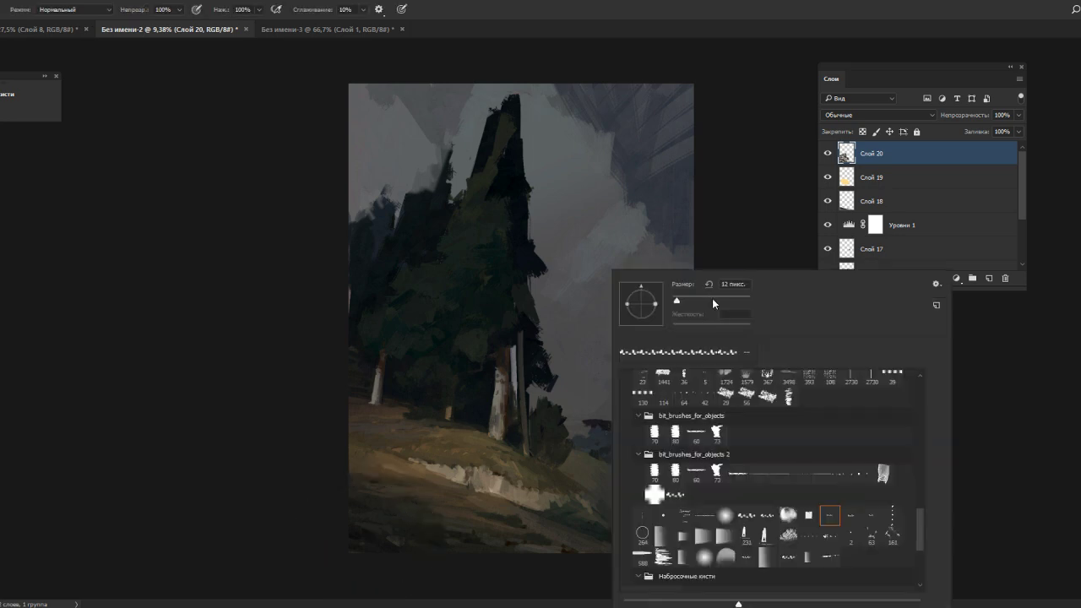
click(712, 301)
click(577, 515)
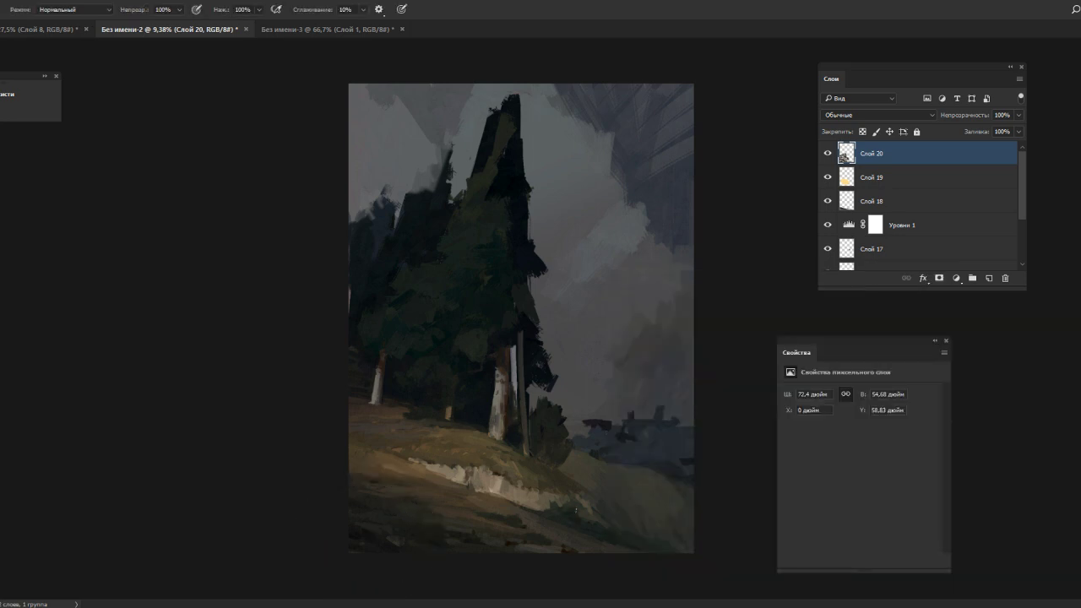
mouse_move(577, 511)
mouse_down()
mouse_move(563, 509)
mouse_move(590, 524)
mouse_up()
alt+click(601, 530)
mouse_move(585, 523)
mouse_down()
mouse_move(611, 543)
mouse_move(588, 511)
mouse_move(567, 524)
mouse_move(593, 528)
mouse_move(564, 504)
mouse_move(574, 511)
mouse_move(546, 512)
mouse_move(582, 508)
mouse_move(638, 554)
mouse_up()
alt+click(577, 535)
drag(578, 533, 566, 530)
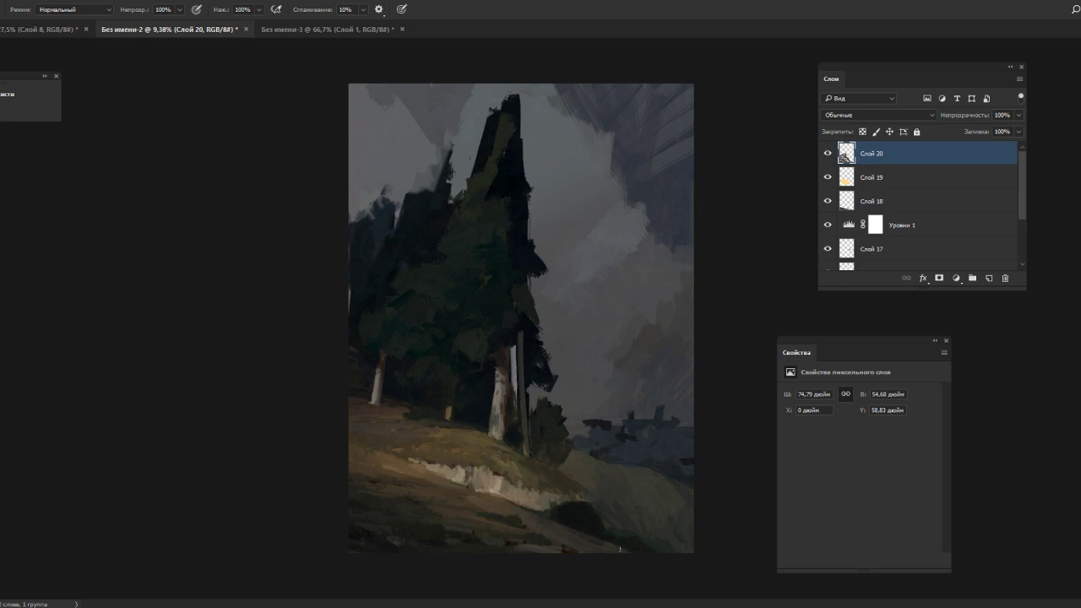
- Blend the slope just below the pale bank's middle and right part with sampled brown tones
alt+click(529, 524)
alt+click(503, 512)
drag(498, 521, 512, 520)
alt+click(508, 515)
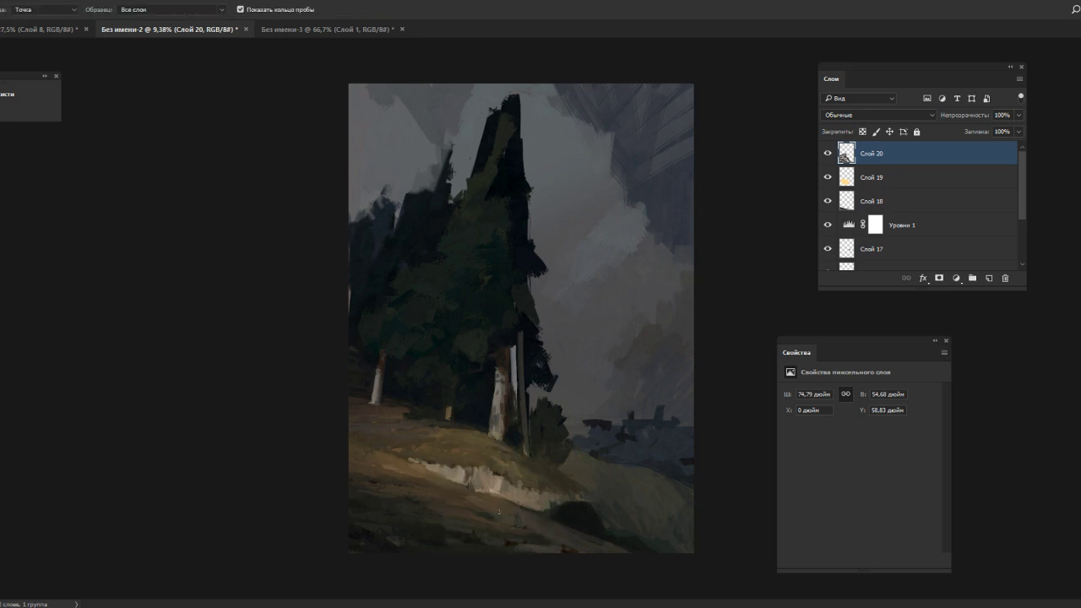
alt+click(496, 512)
alt+click(507, 509)
alt+click(497, 517)
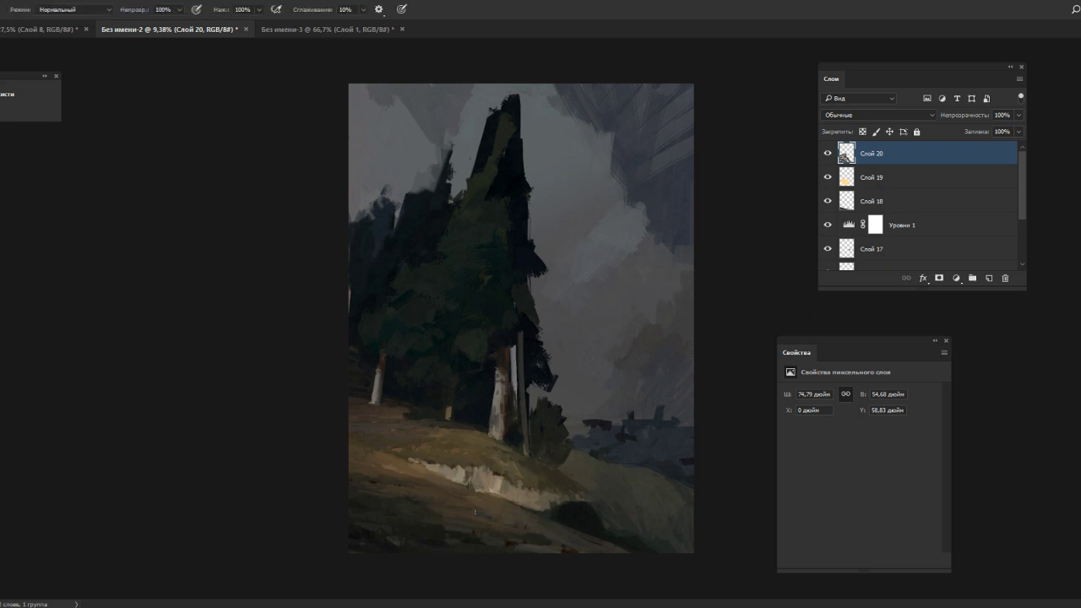
alt+click(468, 501)
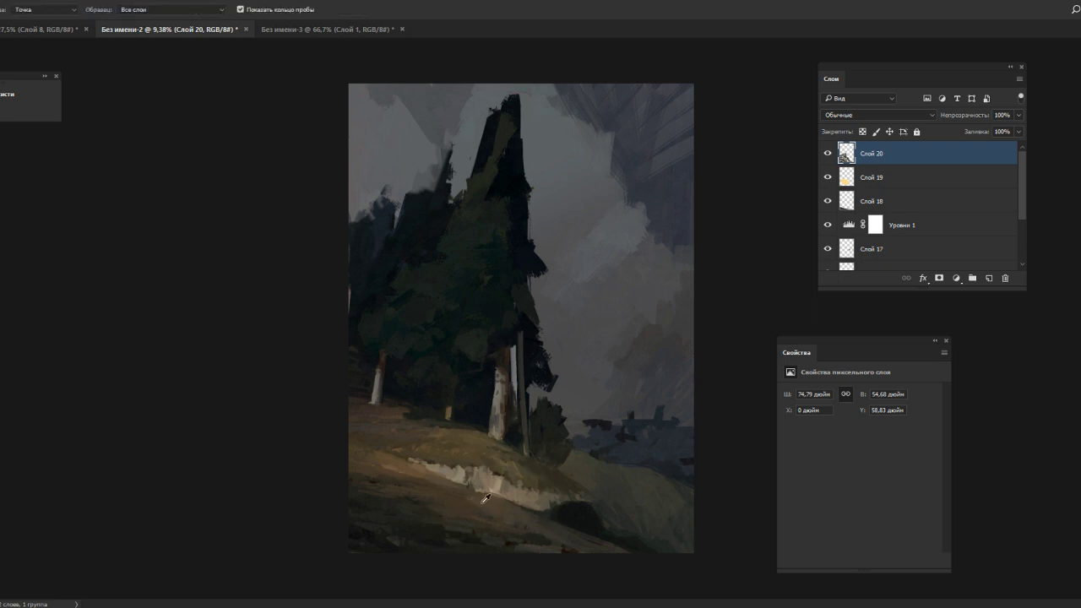
alt+click(482, 498)
- Adjust the brush size and touch up the upper left edge of the pale bank with a sampled dark brown
right_click(532, 512)
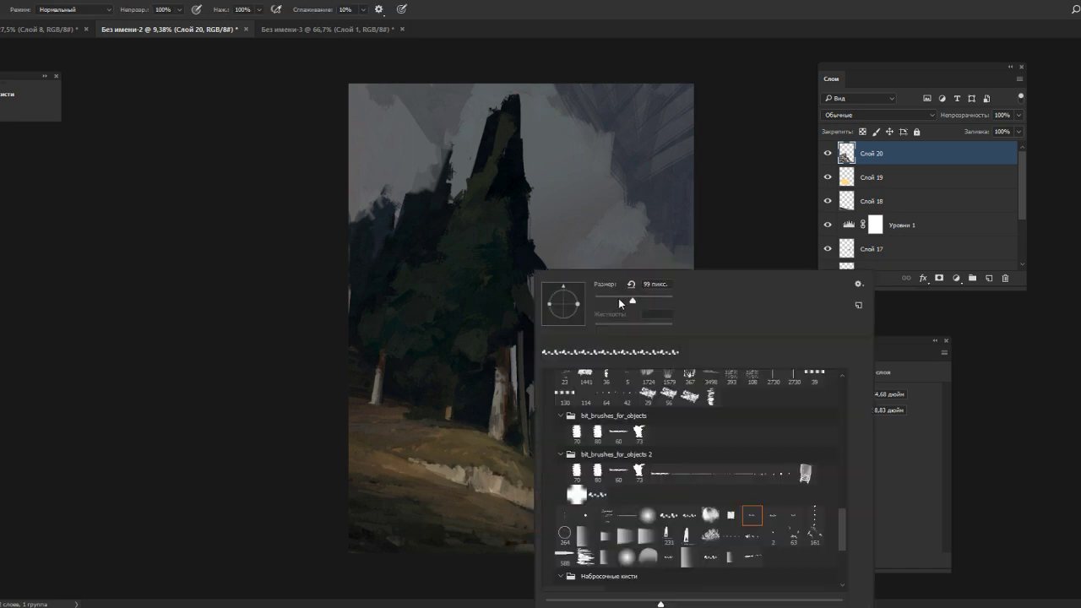
click(448, 496)
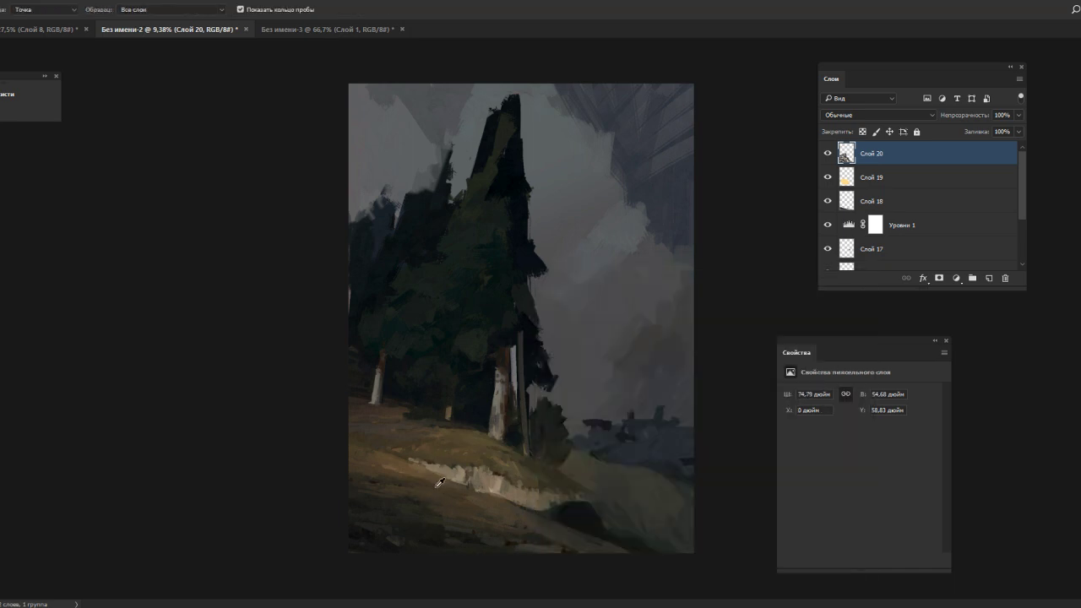
scroll(457, 445, up, 5)
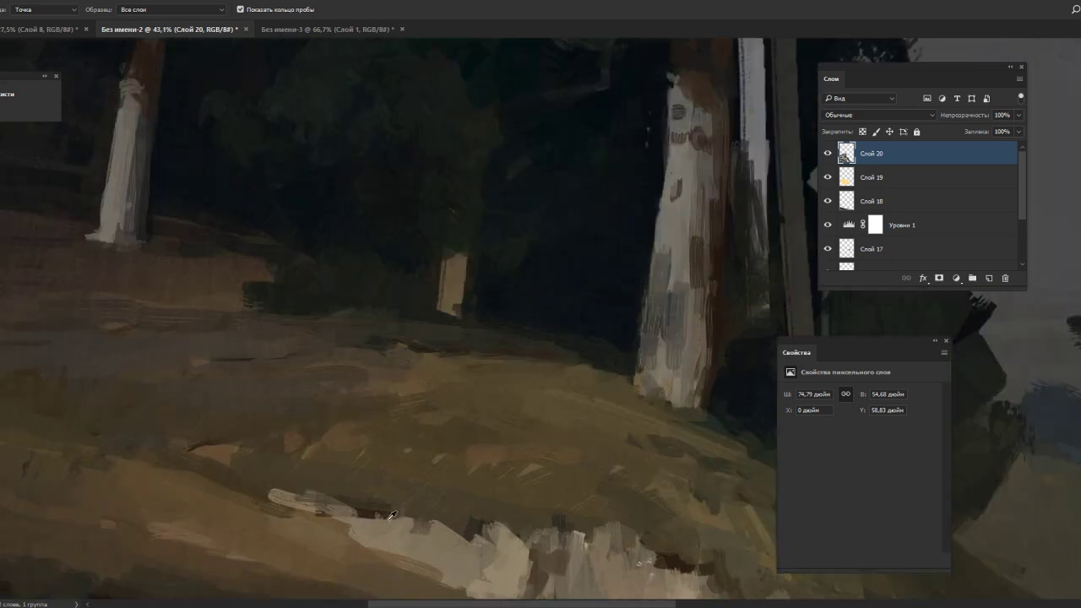
alt+click(371, 516)
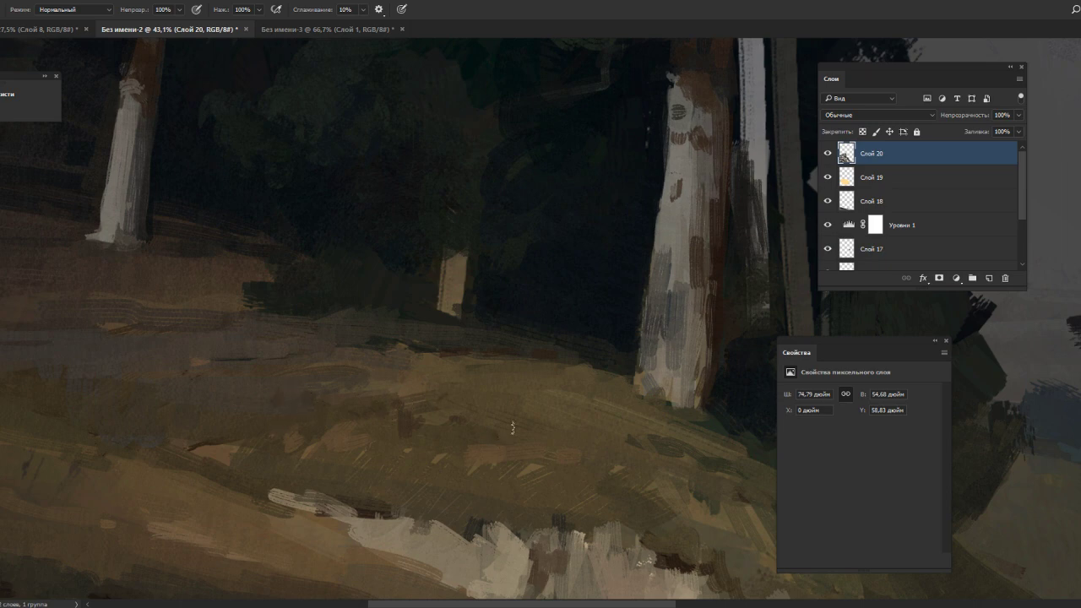
- Touch up the ground around the thin left trunk and the thick pale trunk's base with sampled dark and brown tones
scroll(524, 395, down, 5)
scroll(524, 396, down, 2)
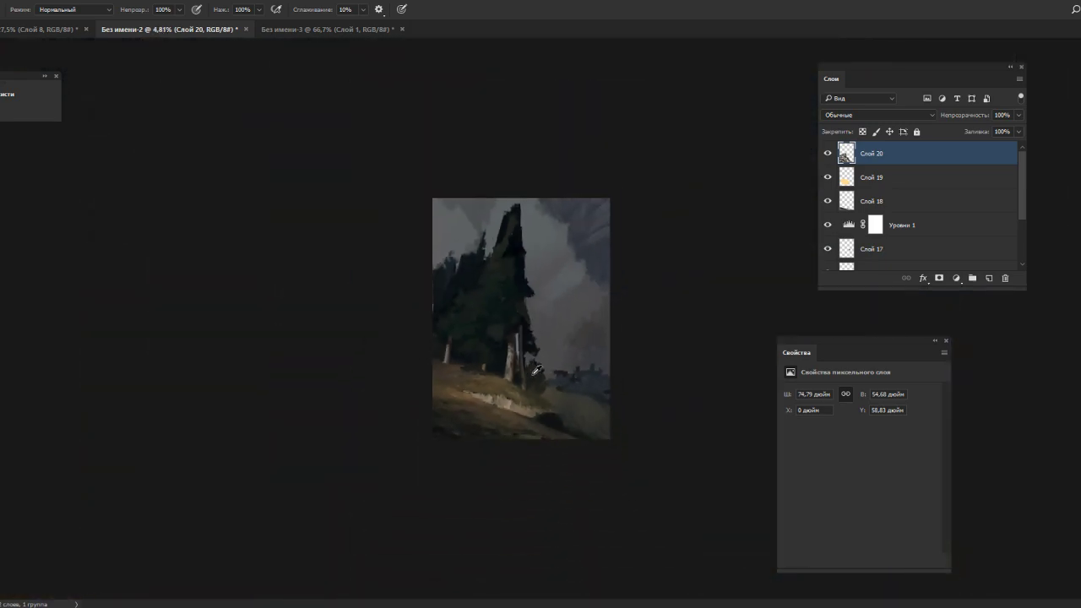
scroll(533, 376, up, 2)
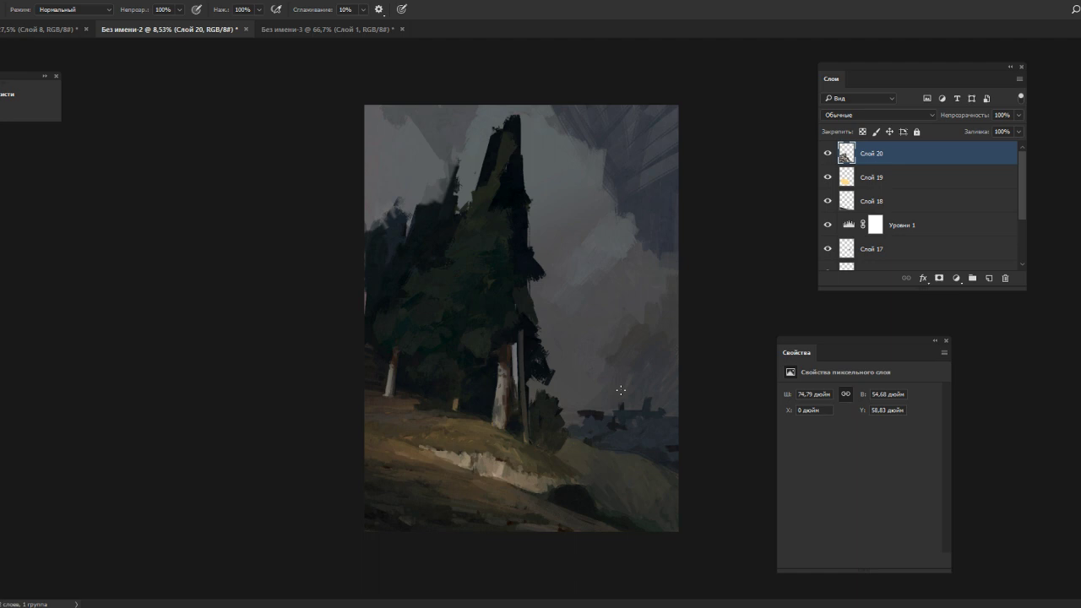
alt+click(411, 395)
alt+click(399, 389)
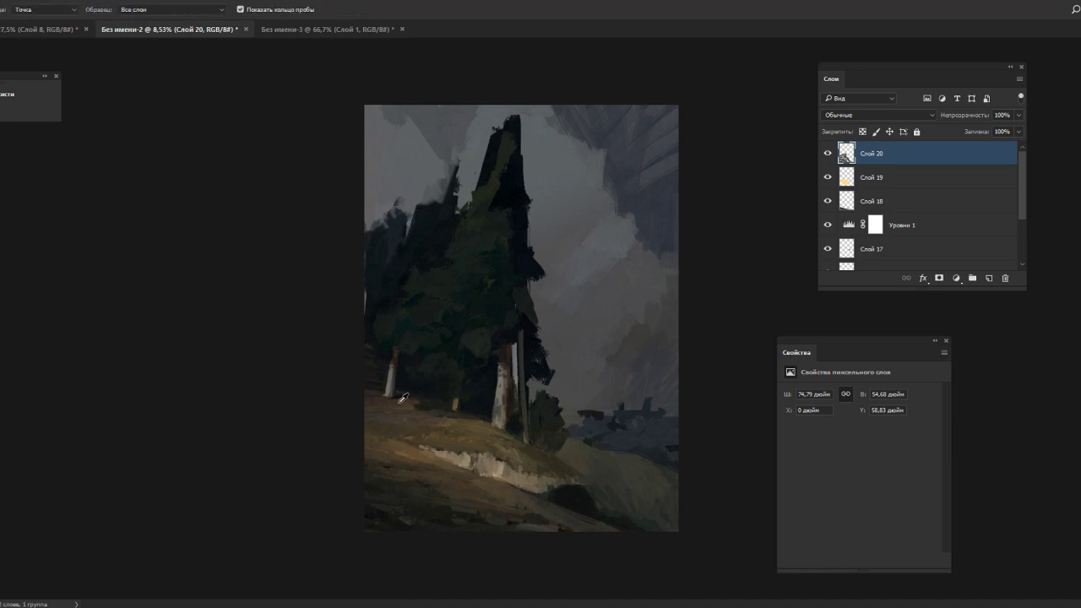
alt+click(402, 397)
alt+click(398, 393)
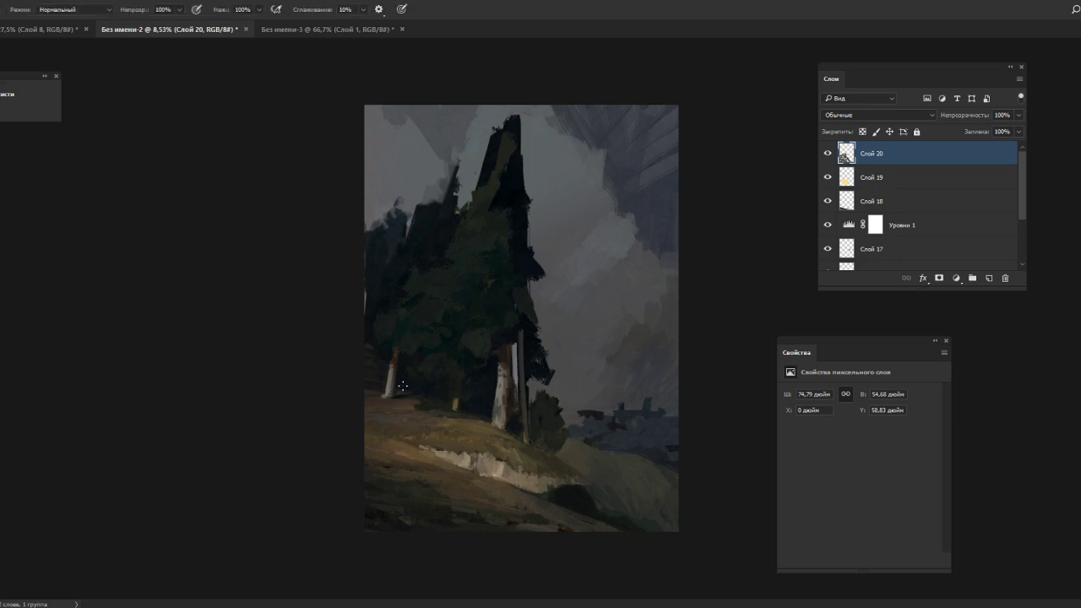
alt+click(403, 386)
alt+click(502, 430)
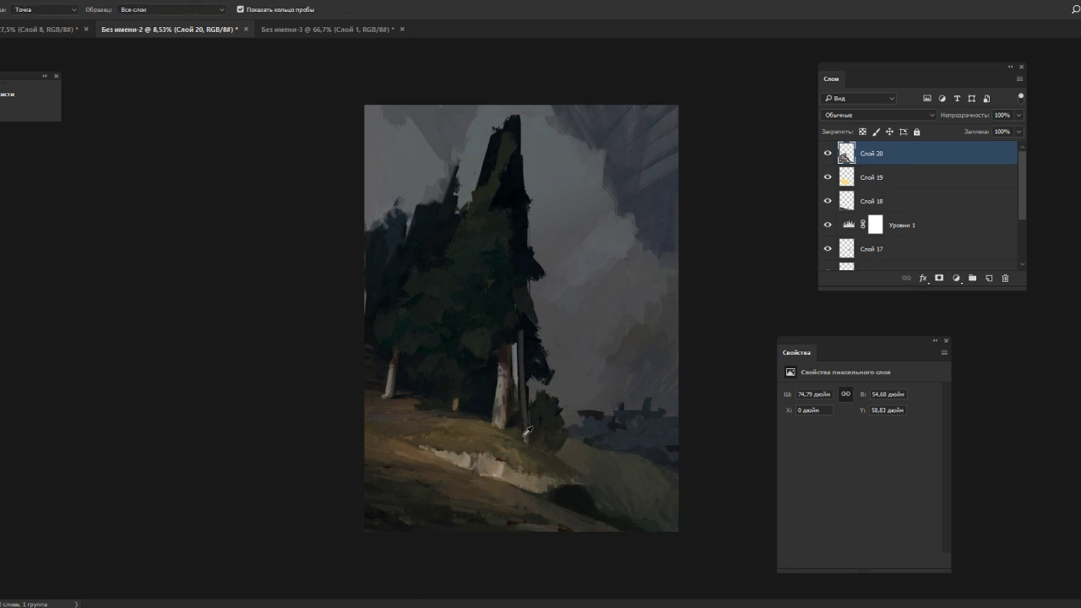
- Touch up the lower part of the thick pale trunk and the ground beside it with sampled pale and dark tones
alt+click(521, 427)
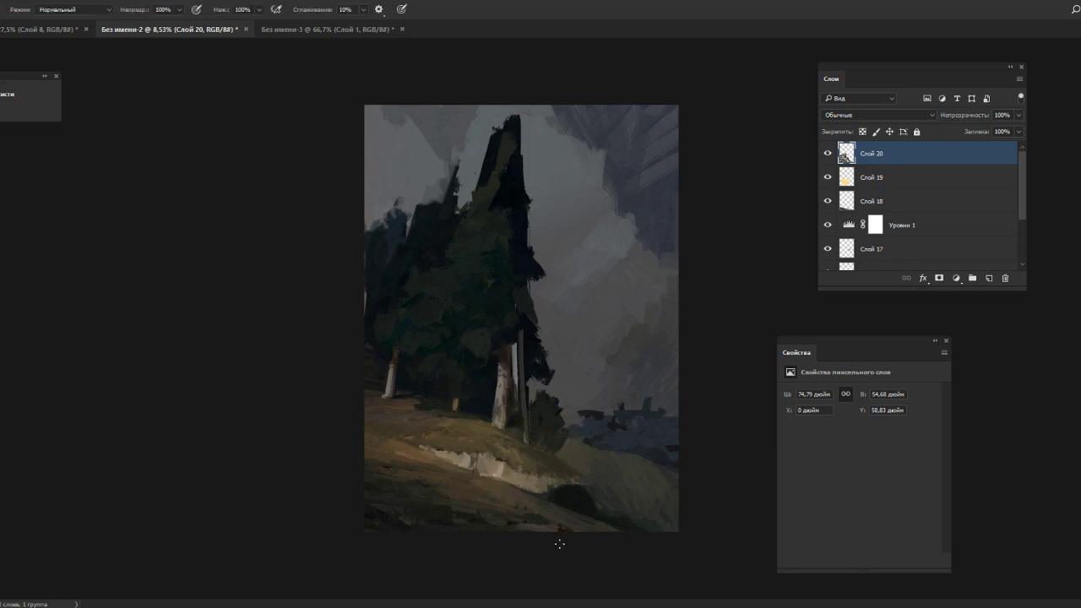
alt+click(501, 400)
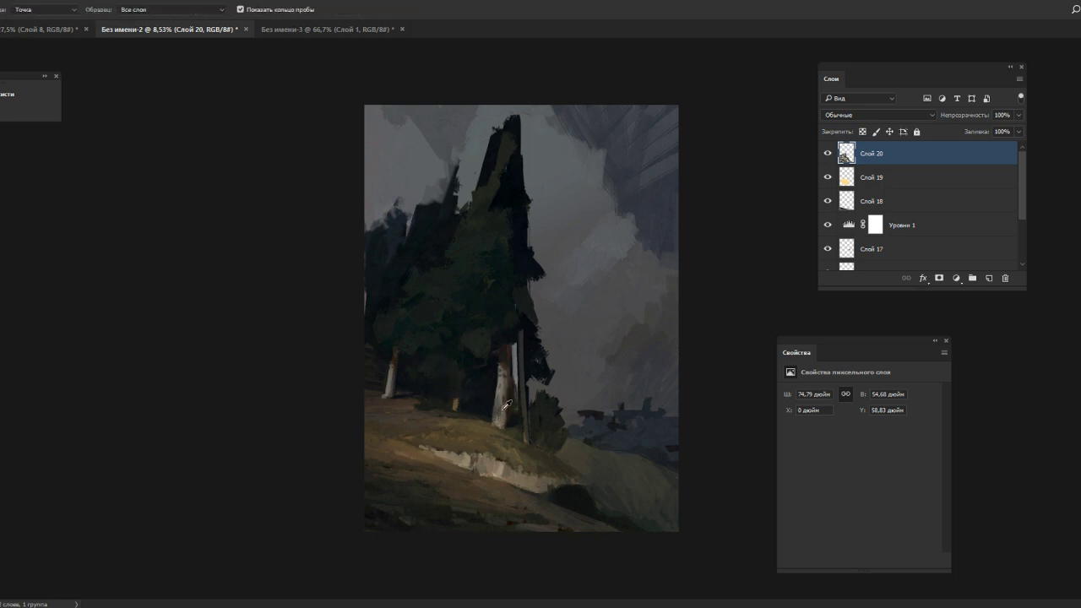
alt+click(503, 414)
mouse_move(500, 404)
mouse_down()
mouse_move(495, 419)
mouse_move(498, 407)
mouse_up()
alt+click(496, 411)
alt+click(500, 400)
alt+click(522, 417)
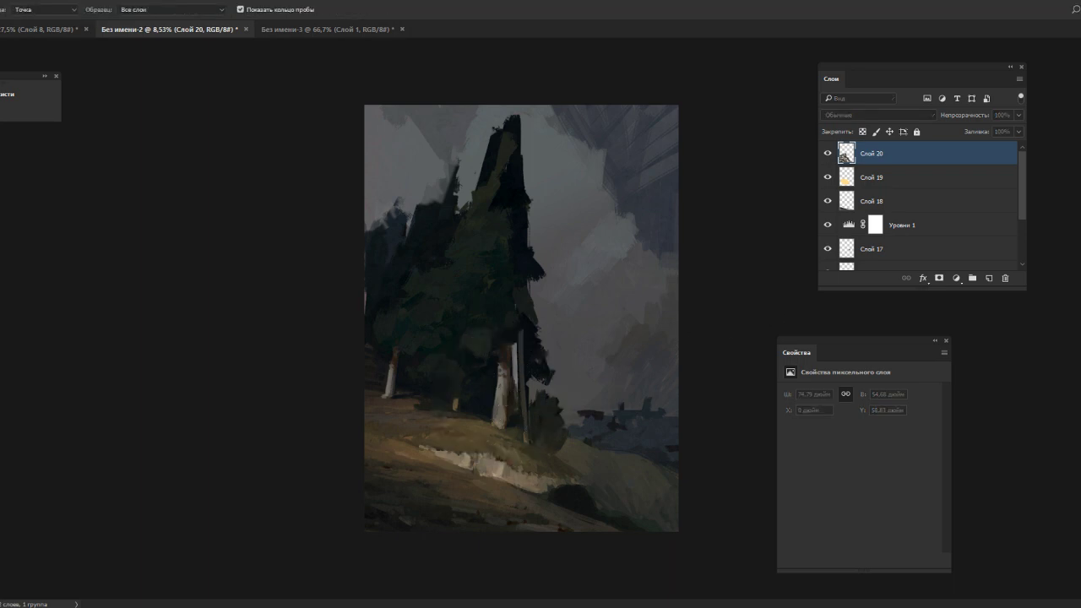
key(Return)
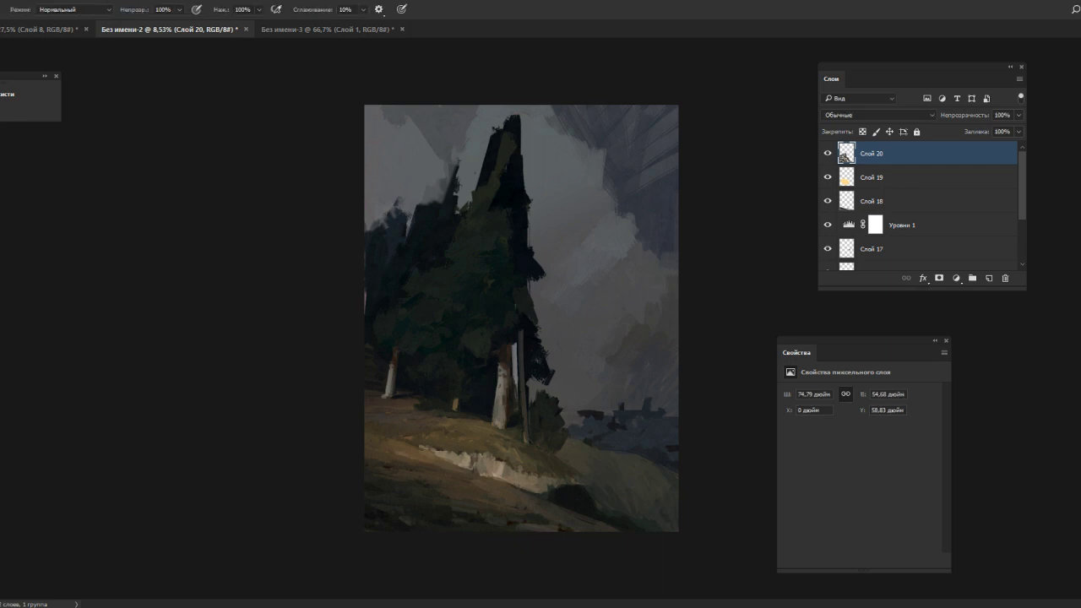
- Extend the thick trunk upward through the tall tree's crown, almost to its tip, in reddish brown
right_click(505, 261)
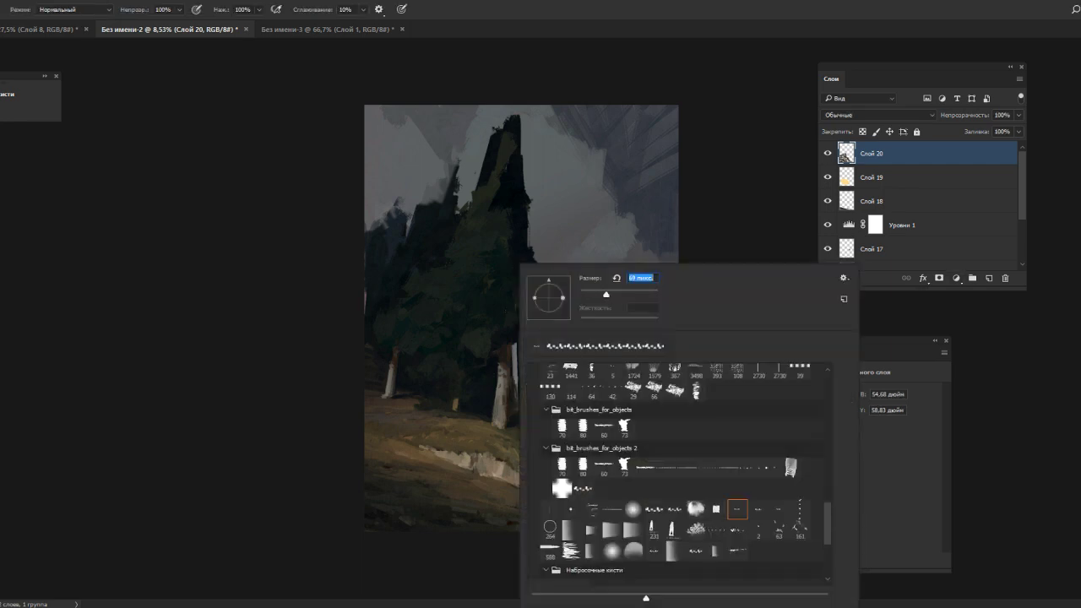
mouse_move(503, 300)
mouse_down()
mouse_move(503, 316)
mouse_move(507, 245)
mouse_move(507, 291)
mouse_up()
alt+click(507, 296)
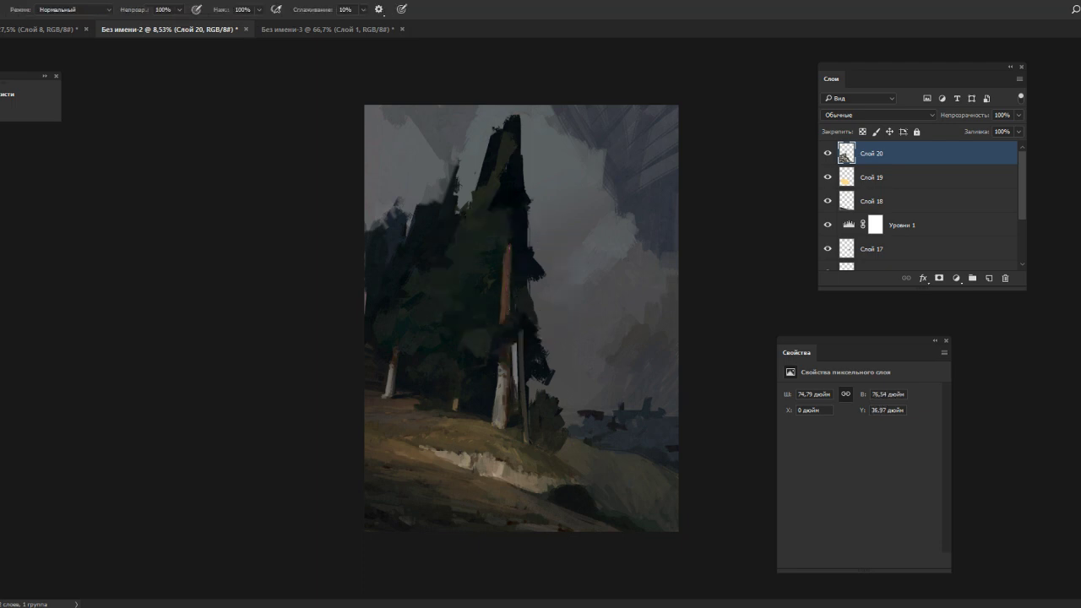
drag(507, 250, 513, 127)
mouse_move(514, 164)
mouse_down()
mouse_move(513, 133)
mouse_move(516, 155)
mouse_up()
alt+click(519, 173)
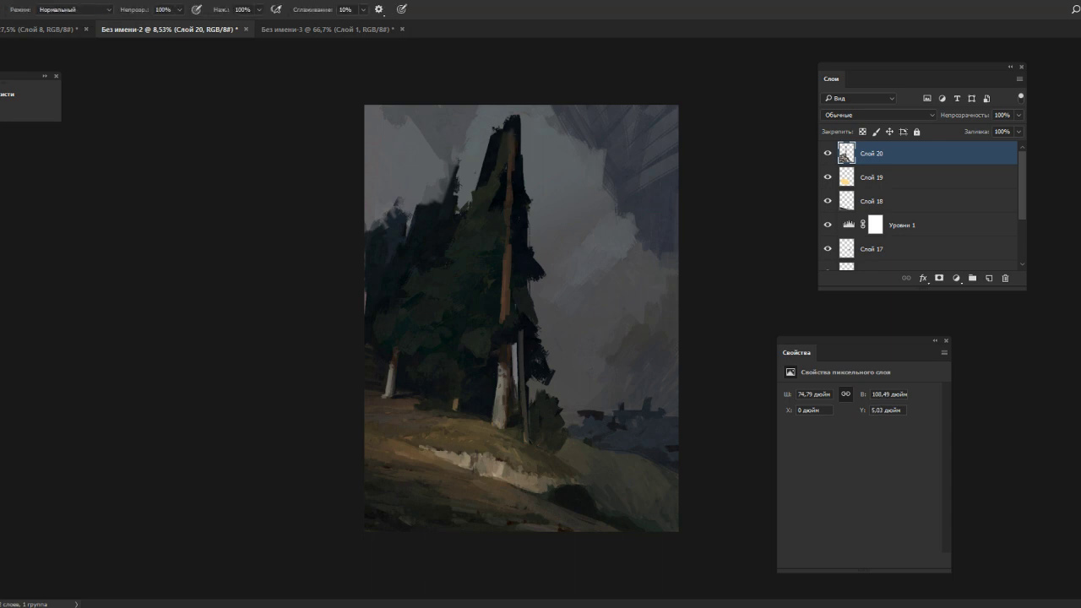
- Refine the upper stretch of the reddish-brown trunk with sampled brown and dark tones
alt+click(508, 283)
drag(510, 216, 509, 165)
alt+click(516, 174)
drag(511, 178, 509, 163)
- Adjust the brush size and cover the trunk's top end with sampled dark green foliage up to the tree's tip
right_click(530, 230)
drag(619, 260, 623, 259)
click(511, 172)
mouse_move(511, 160)
mouse_down()
mouse_move(503, 172)
mouse_move(513, 161)
mouse_up()
alt+click(501, 218)
alt+click(510, 153)
drag(504, 163, 512, 109)
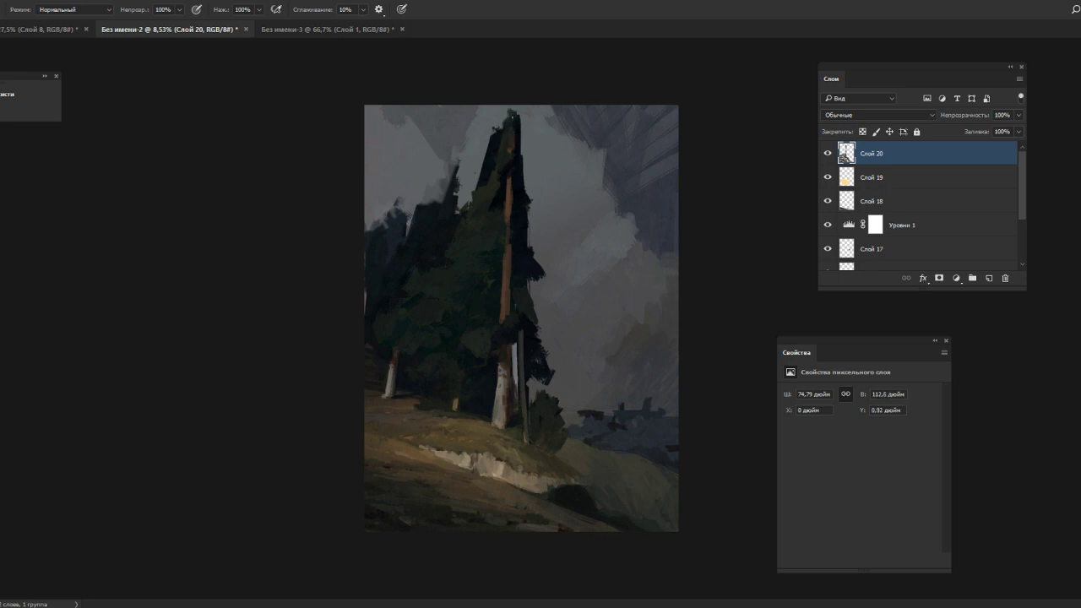
- Refine the foliage and edges around the tall tree's top with sampled dark and sky tones
alt+click(518, 155)
alt+click(528, 163)
alt+click(523, 131)
drag(518, 151, 523, 153)
alt+click(507, 165)
alt+click(495, 181)
- Shade the middle of the reddish-brown trunk with sampled darker tones
alt+click(509, 358)
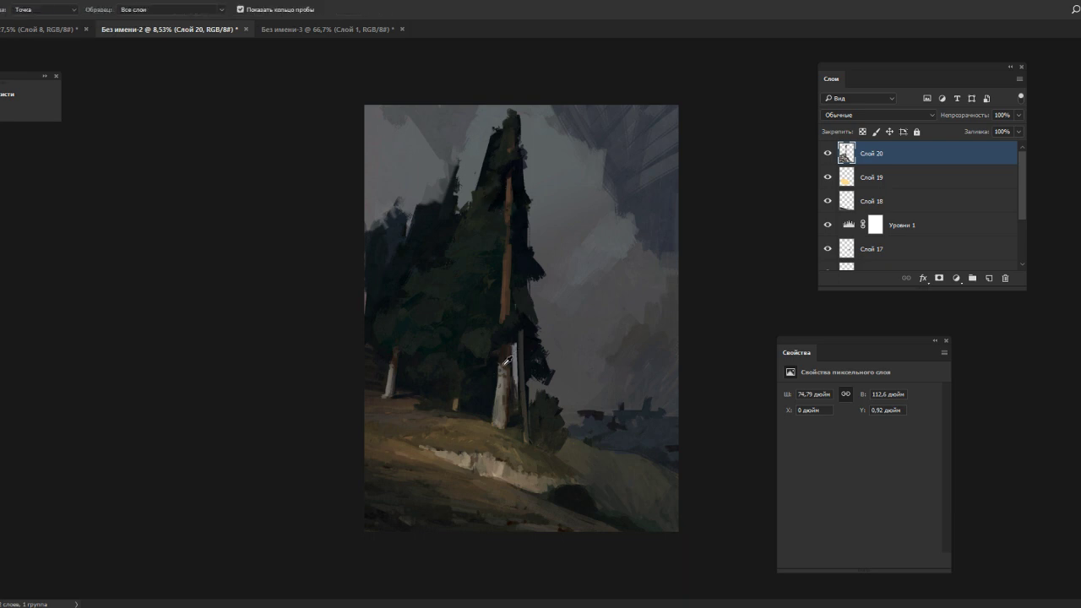
alt+click(555, 192)
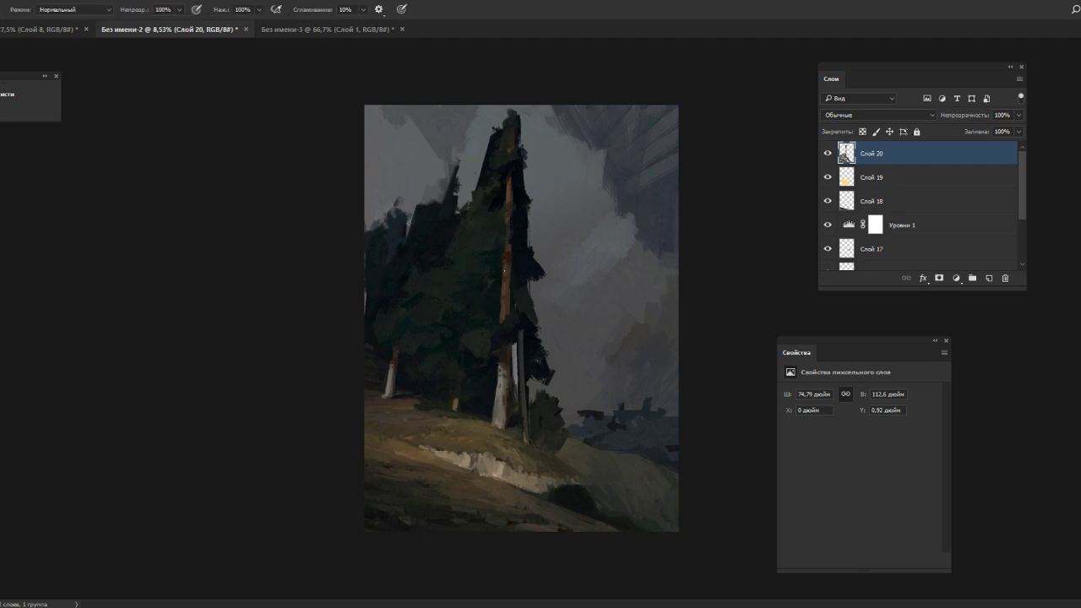
key(i)
key(b)
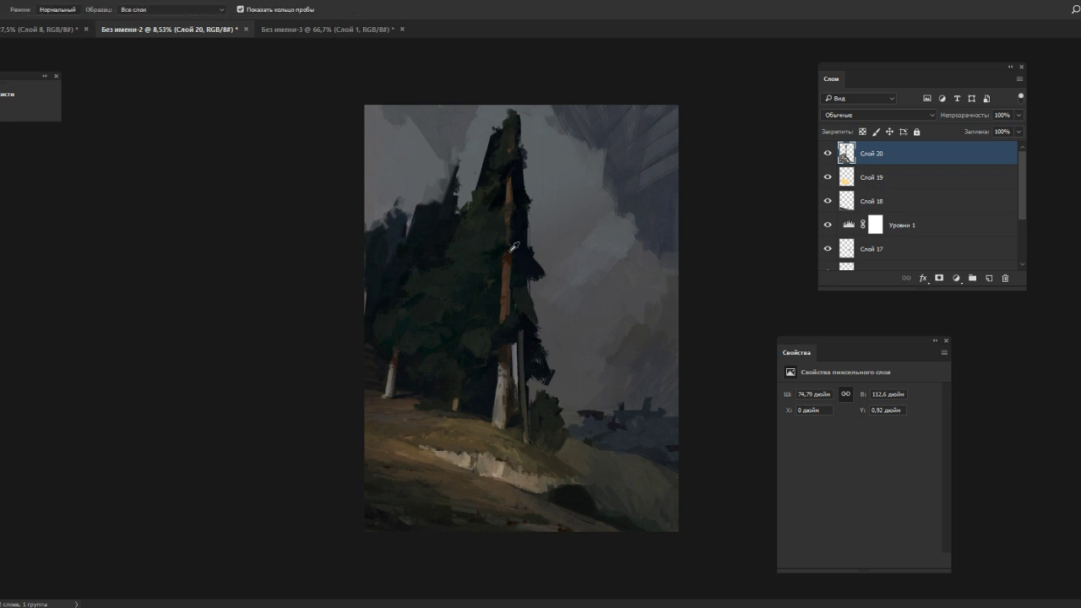
- Paint a clump of sampled dark green foliage across the middle of the reddish-brown trunk
alt+click(511, 246)
drag(516, 246, 515, 262)
alt+click(506, 250)
alt+click(492, 217)
alt+click(489, 188)
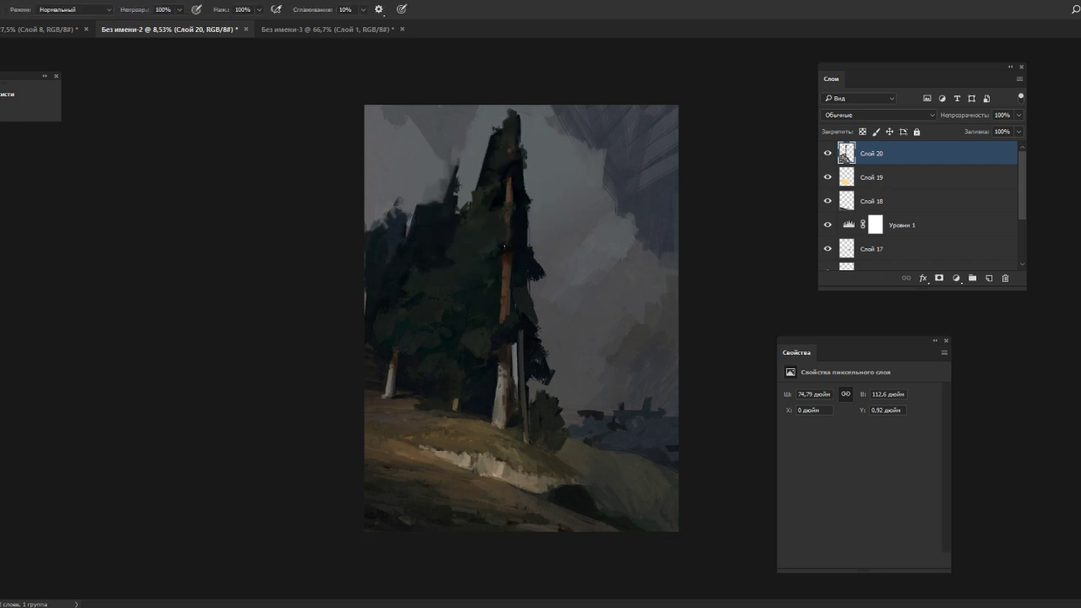
drag(510, 242, 515, 237)
alt+click(507, 243)
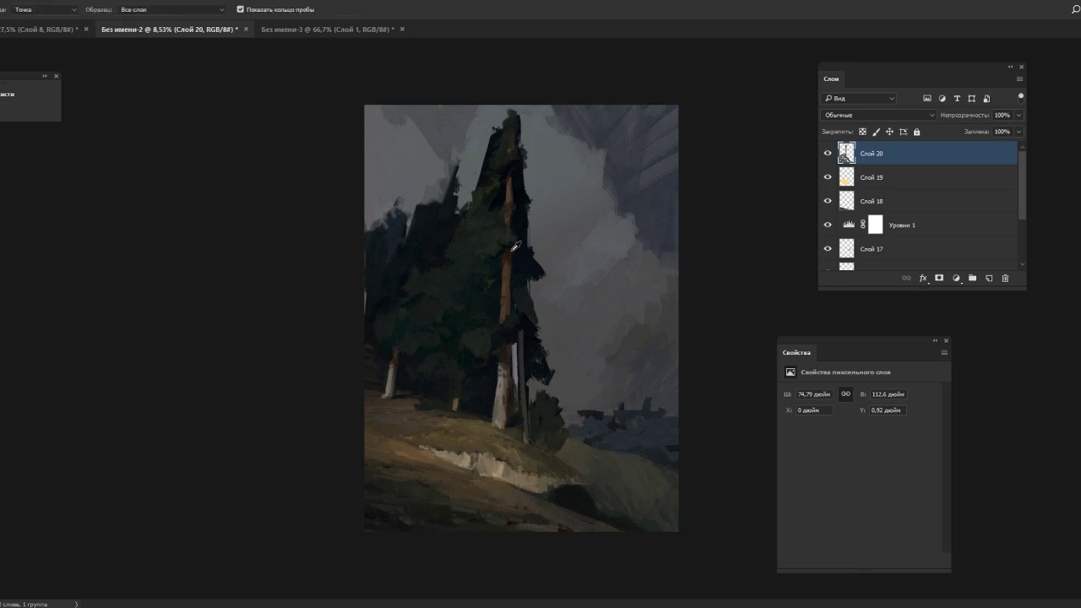
- Rework the trunk just below the overlapping foliage clump with sampled reddish-brown and shadow tones
alt+click(506, 244)
alt+click(508, 371)
alt+click(505, 264)
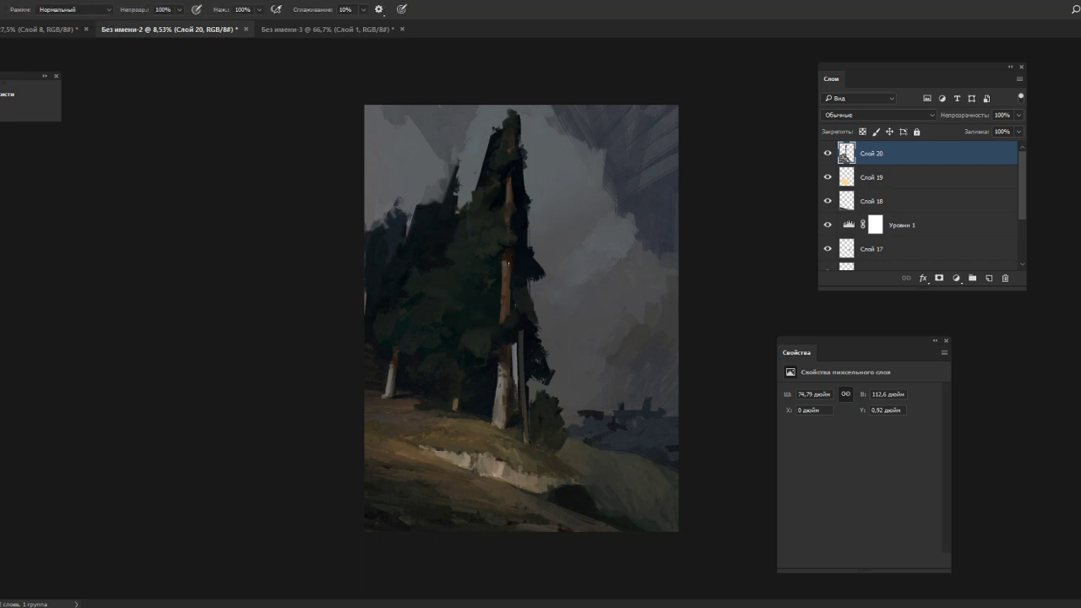
drag(508, 262, 508, 274)
alt+click(507, 293)
alt+click(510, 268)
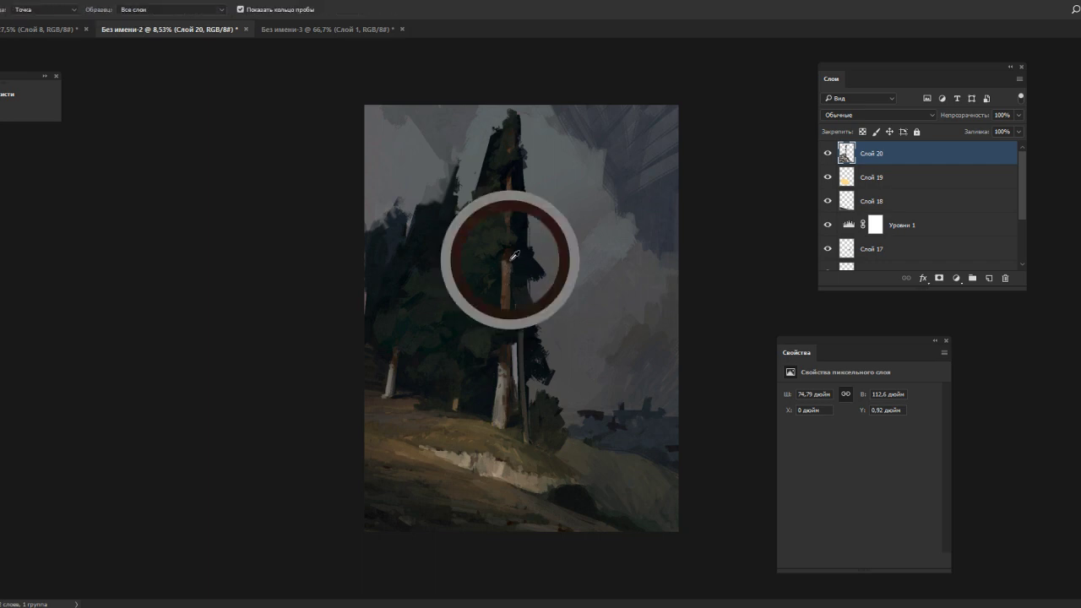
alt+click(511, 267)
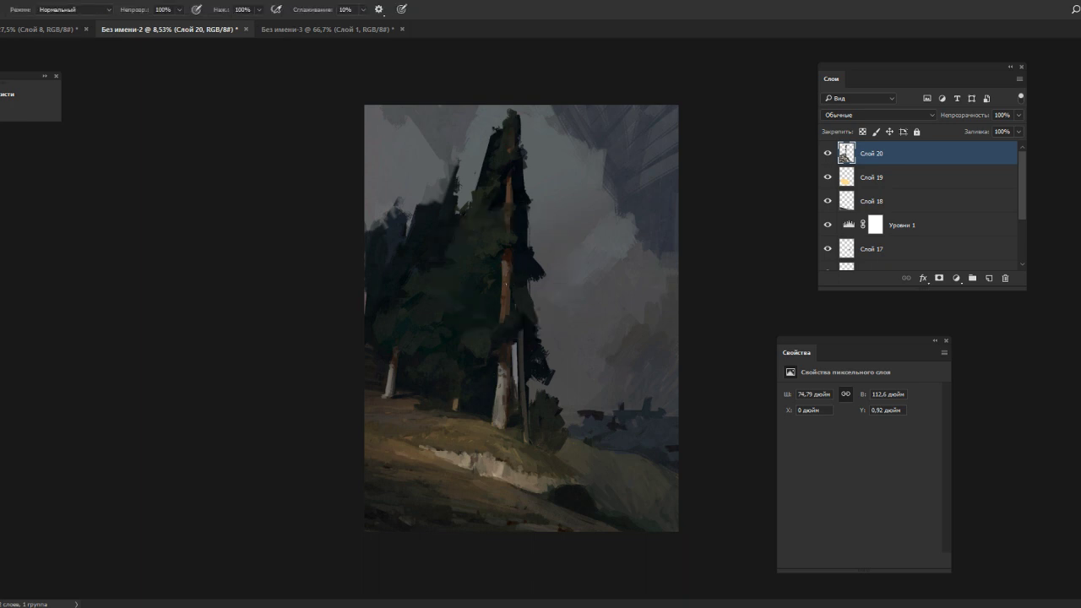
alt+click(496, 268)
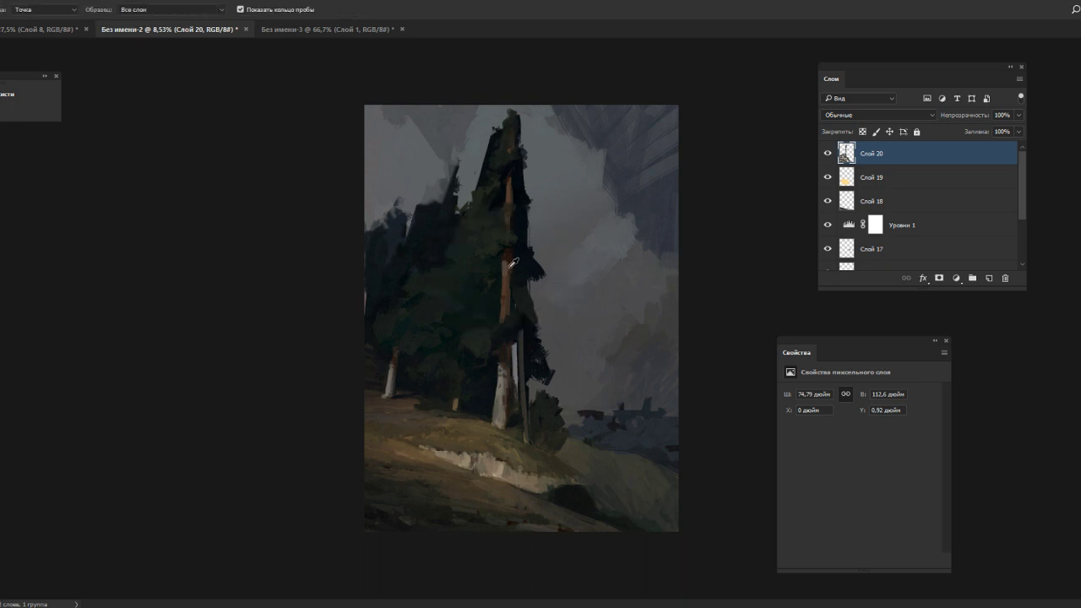
alt+click(508, 262)
alt+click(512, 249)
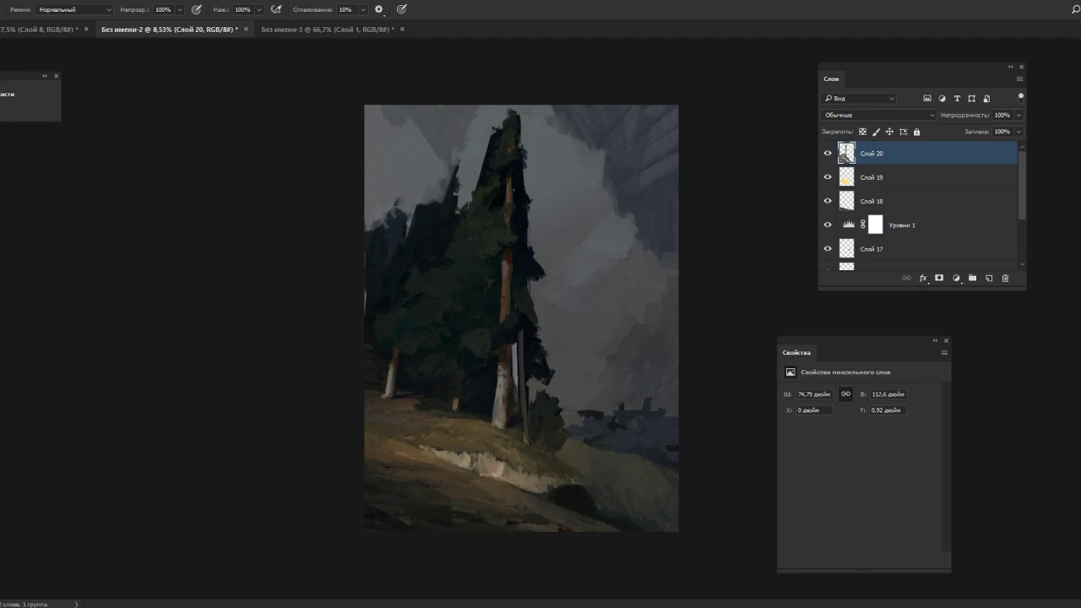
- Touch up the foliage on both sides of the trunk's middle with sampled dark greens
alt+click(519, 255)
alt+click(522, 269)
alt+click(494, 268)
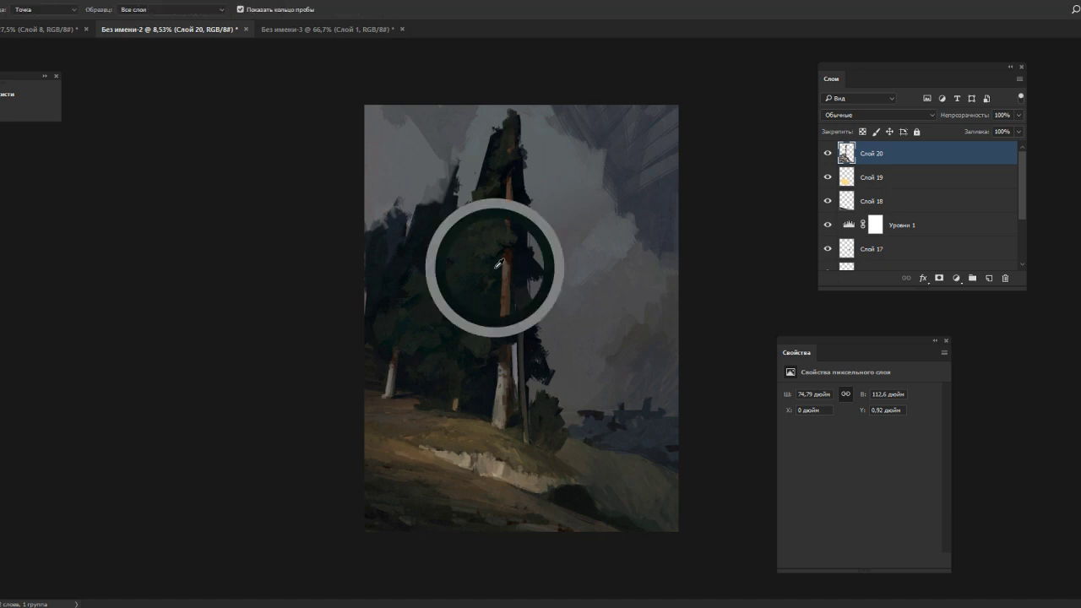
alt+click(520, 245)
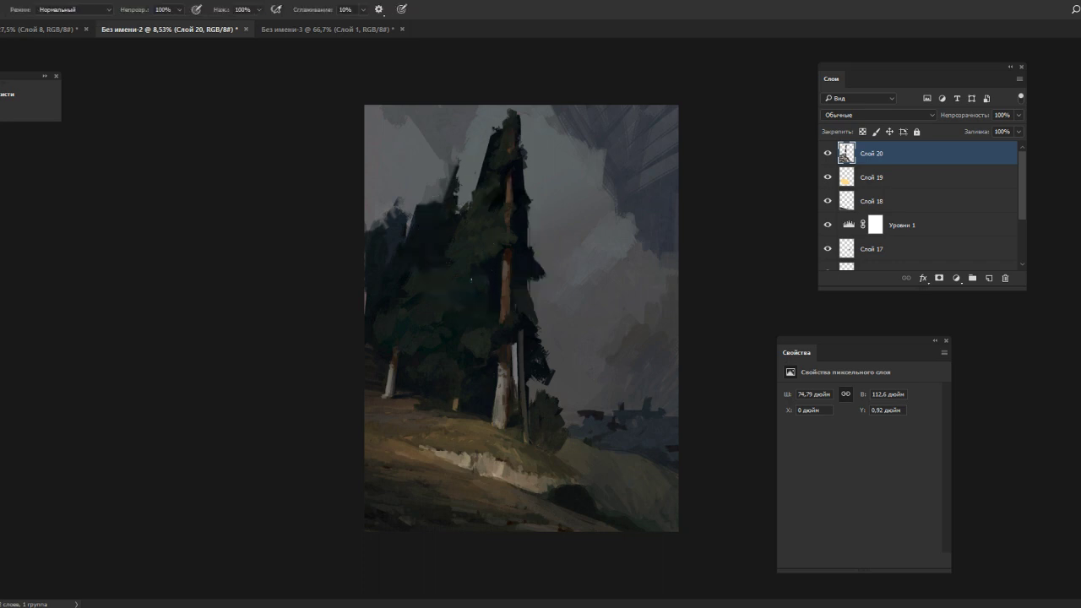
alt+click(486, 248)
alt+click(492, 272)
alt+click(490, 270)
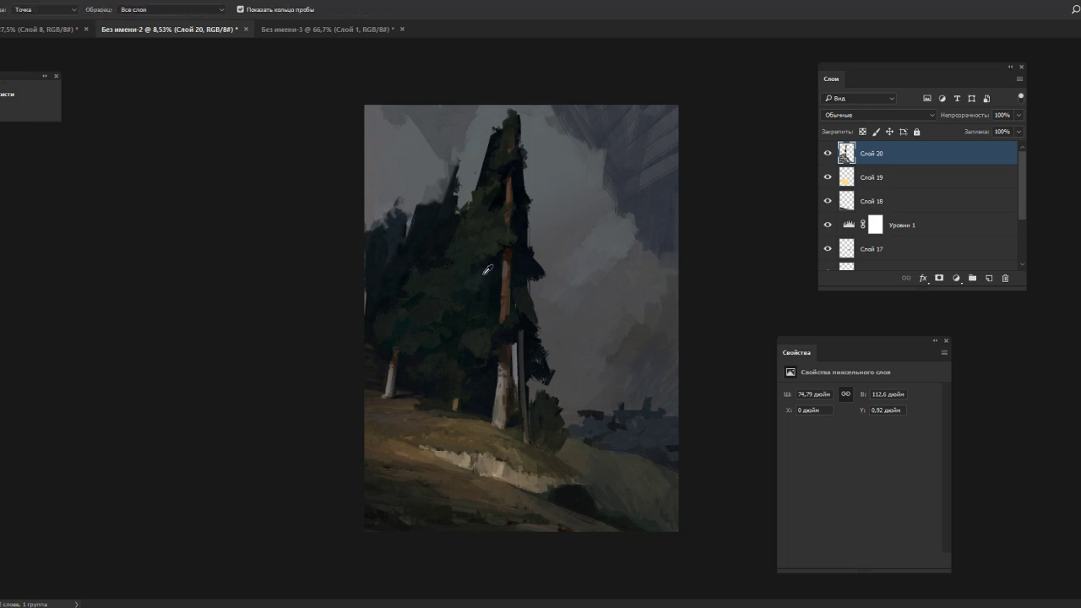
alt+click(498, 275)
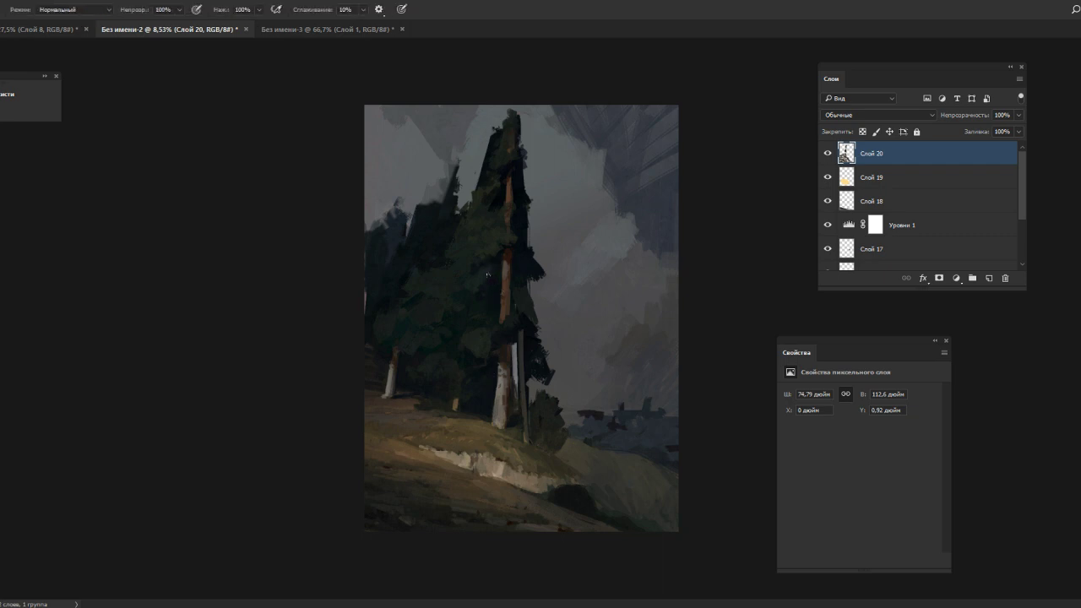
alt+click(490, 278)
- Shape foliage clumps in the left half of the tall tree's crown with sampled light and dark greens
alt+click(457, 259)
drag(459, 274, 455, 242)
alt+click(497, 260)
alt+click(471, 219)
drag(468, 239, 464, 234)
alt+click(468, 256)
- Blend the crowns of the distant trees at the far left with sampled bluish-green tones
alt+click(416, 222)
alt+click(393, 245)
alt+click(397, 262)
key(alt)
key(alt)
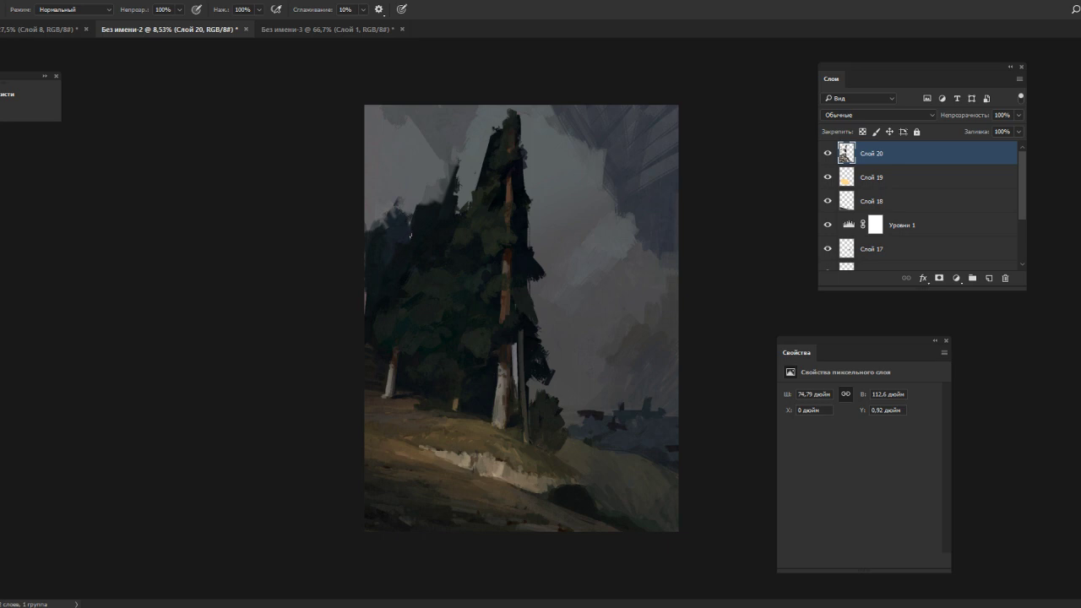
key(alt)
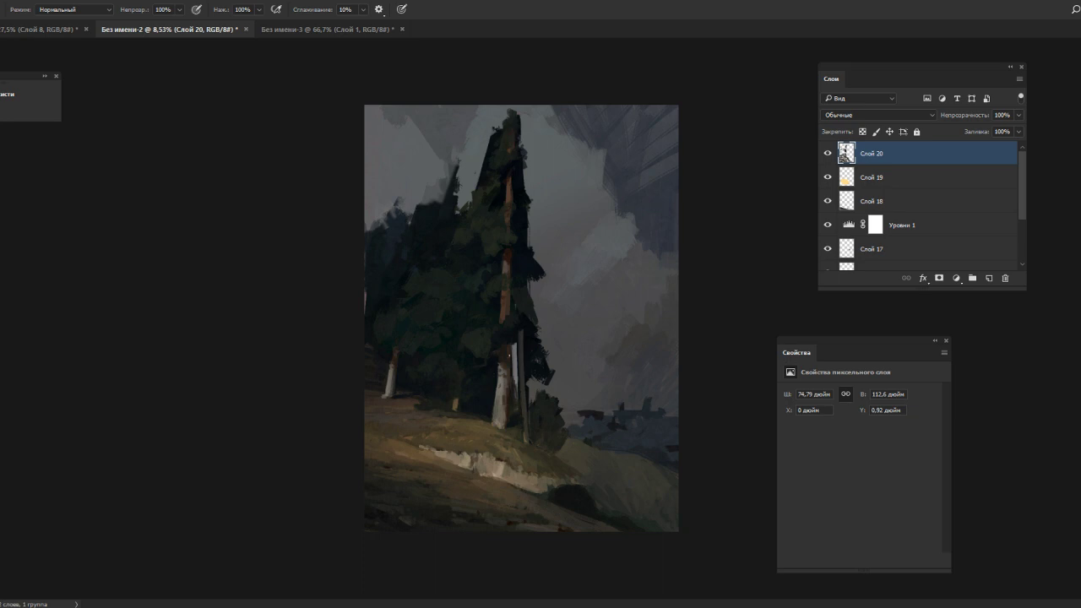
- Darken the light gap between the thick trunk and the thin trunk beside it with sampled tones
alt+click(513, 336)
drag(513, 341, 515, 416)
alt+click(516, 382)
alt+click(516, 396)
alt+click(521, 412)
alt+click(516, 404)
alt+click(475, 466)
alt+click(519, 388)
- Rework the dark undergrowth and left edge of the thick pale trunk with sampled dark and pale tones
drag(490, 372, 486, 394)
alt+click(496, 366)
alt+click(492, 380)
mouse_move(483, 372)
mouse_down()
mouse_move(491, 404)
mouse_move(476, 365)
mouse_move(493, 367)
mouse_up()
alt+click(483, 398)
alt+click(483, 387)
alt+click(481, 400)
alt+click(488, 390)
alt+click(482, 379)
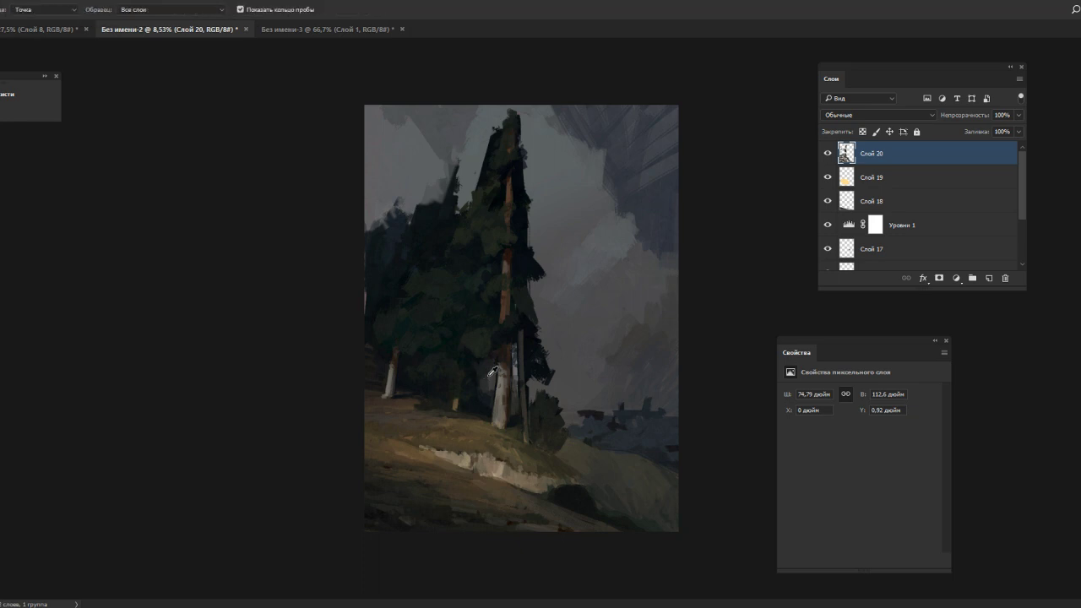
alt+click(492, 372)
alt+click(487, 374)
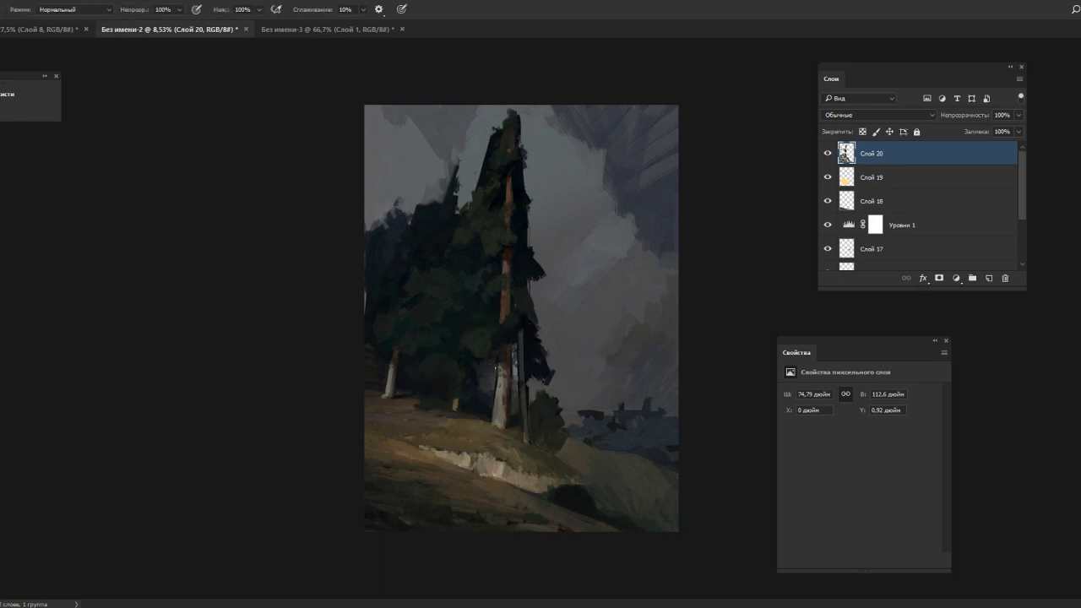
alt+click(485, 398)
alt+click(486, 396)
- Paint olive strokes along the slope beyond the pale bank's right end, undoing the last stroke
alt+click(513, 411)
alt+click(572, 499)
alt+click(571, 438)
alt+click(569, 442)
mouse_move(567, 445)
mouse_down()
mouse_move(600, 480)
mouse_move(596, 470)
mouse_move(610, 482)
mouse_move(590, 448)
mouse_move(617, 466)
mouse_move(626, 495)
mouse_move(630, 467)
mouse_up()
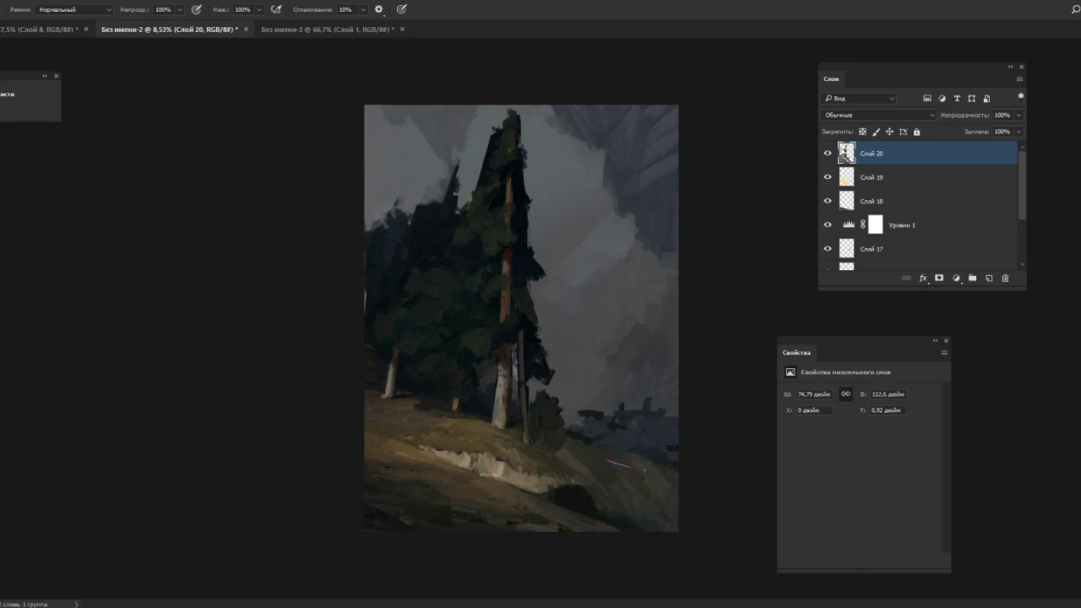
key(ctrl+z)
- Refine the gap between the thick and thin trunks with sampled grey tones, undoing the last stroke
alt+click(524, 376)
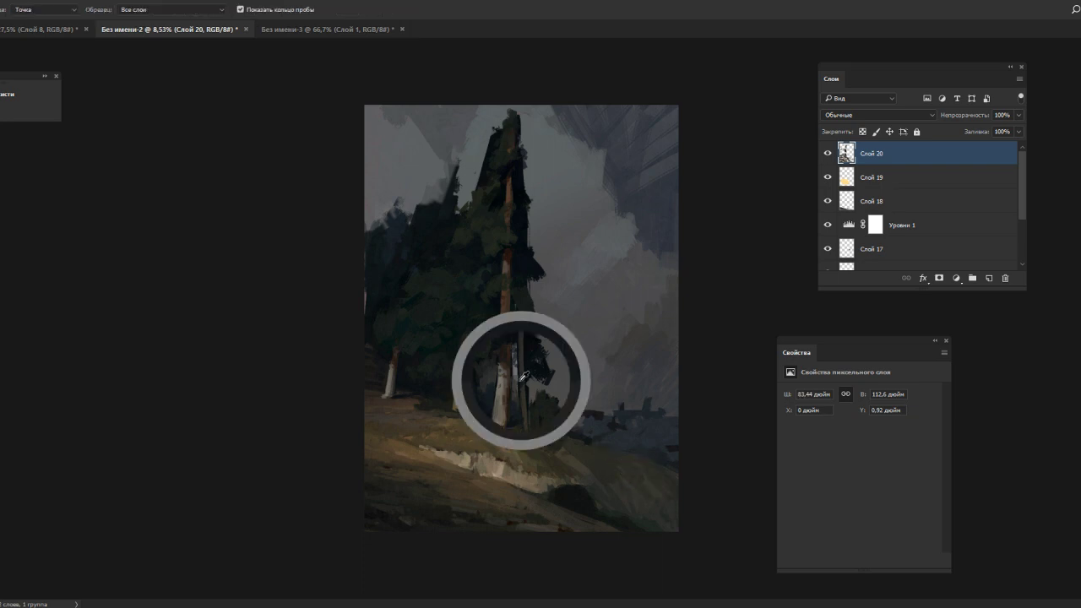
alt+click(517, 384)
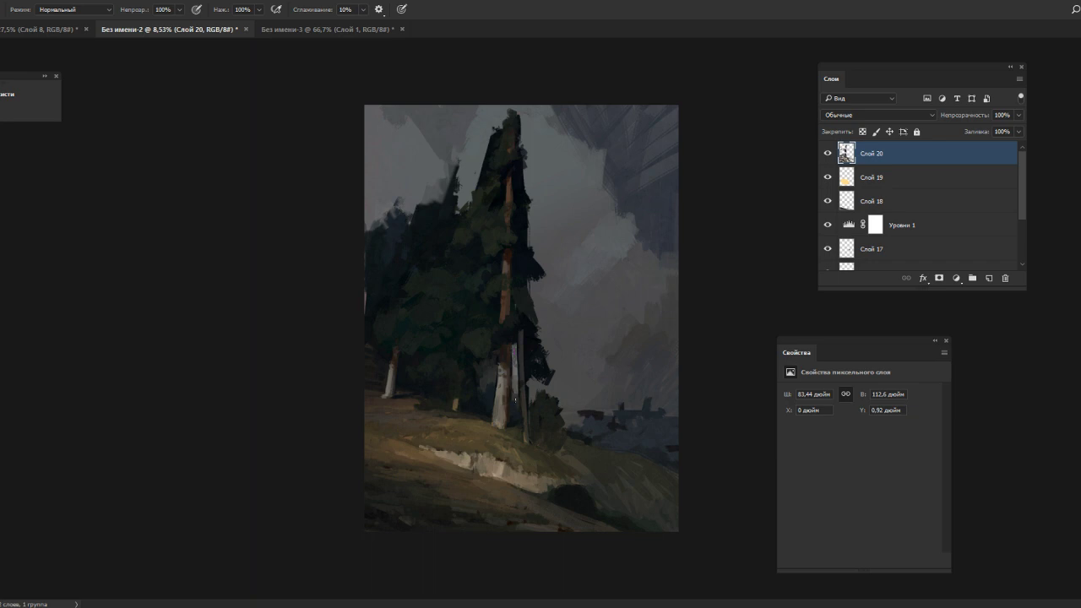
alt+click(520, 393)
mouse_move(515, 345)
mouse_down()
mouse_move(515, 377)
mouse_move(518, 344)
mouse_up()
key(ctrl+z)
- Adjust the brush size and paint ragged dark foliage and loose leaf marks along the tall tree's right edge
alt+click(525, 291)
right_click(578, 271)
drag(671, 305, 682, 302)
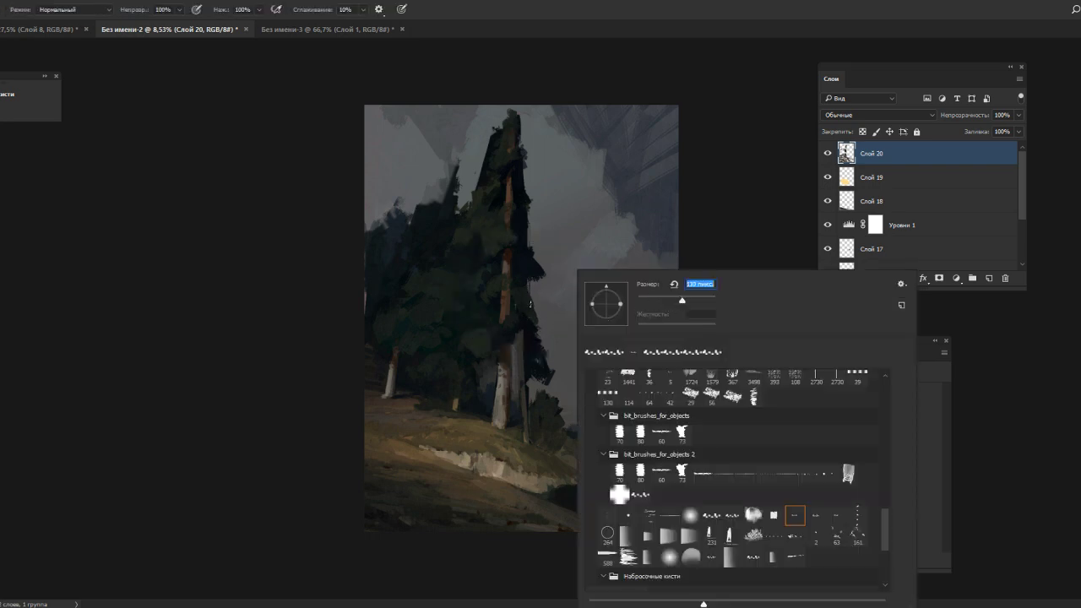
click(540, 322)
drag(538, 323, 555, 335)
alt+click(539, 328)
alt+click(551, 343)
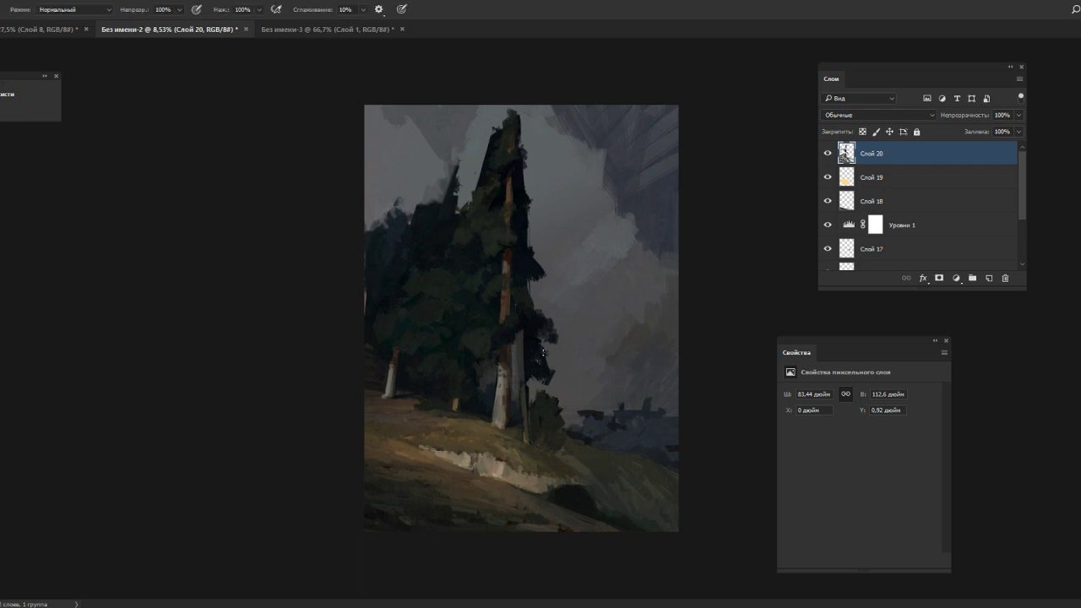
mouse_move(539, 254)
mouse_down()
mouse_move(552, 269)
mouse_move(538, 293)
mouse_up()
- Blend the foreground slope below the pale bank's left end with sampled brown and dark olive tones
key(i)
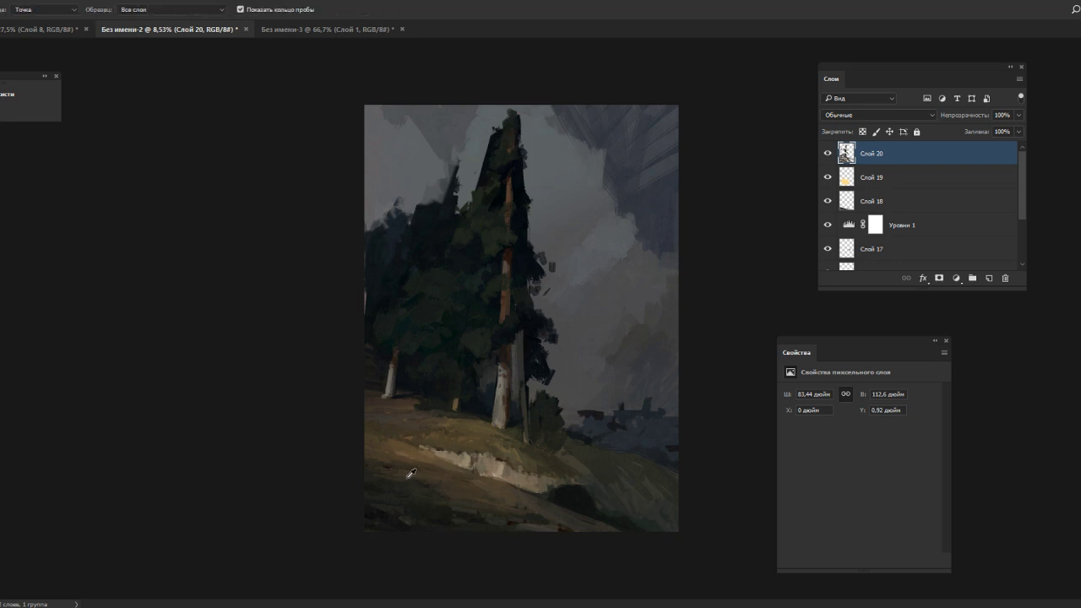
key(b)
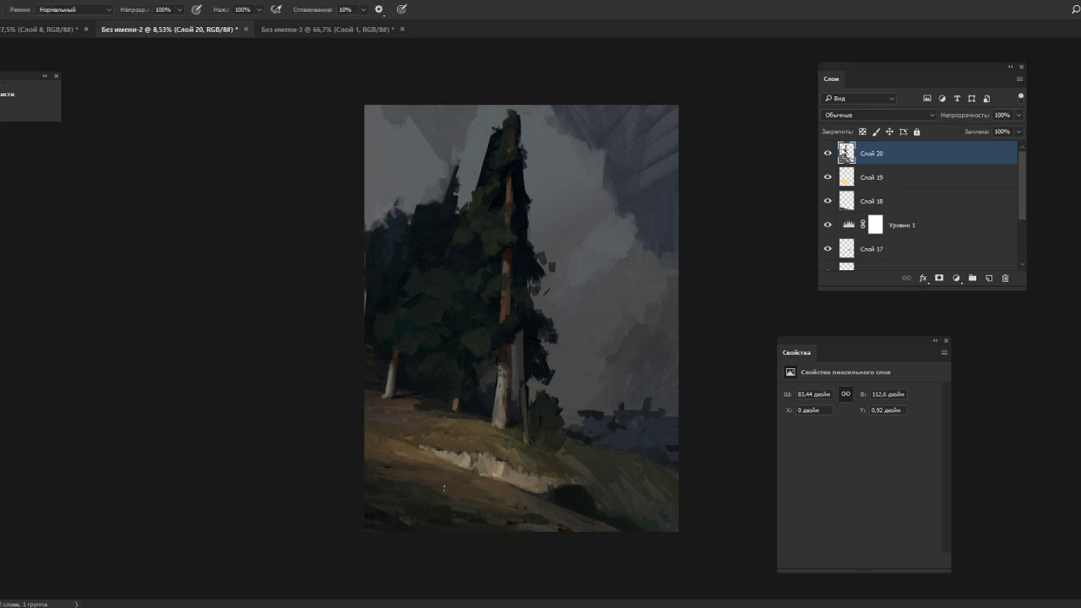
drag(453, 491, 432, 490)
alt+click(420, 484)
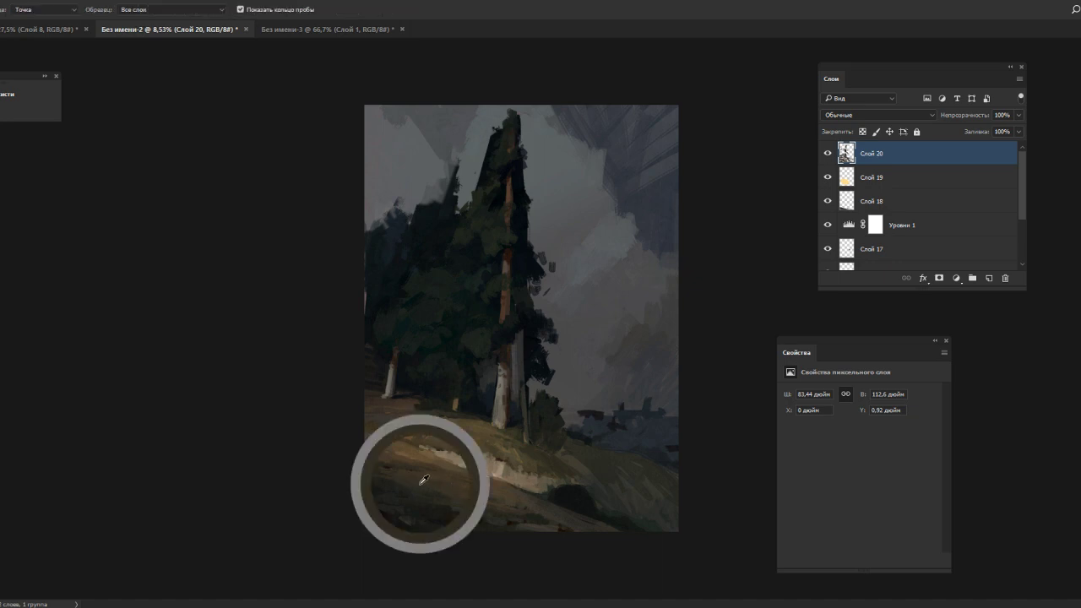
alt+click(424, 497)
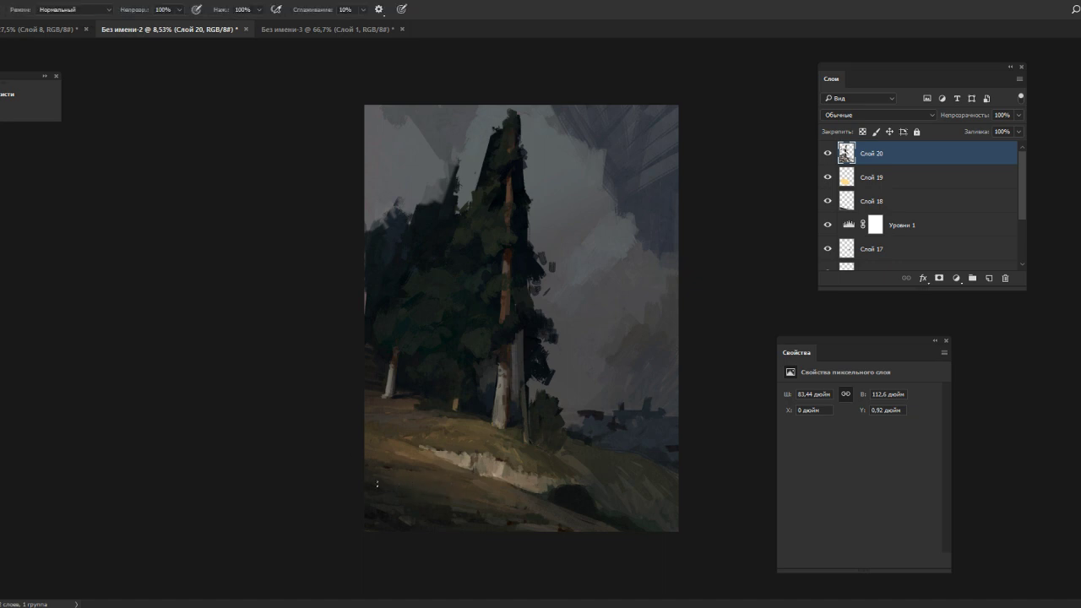
alt+click(450, 501)
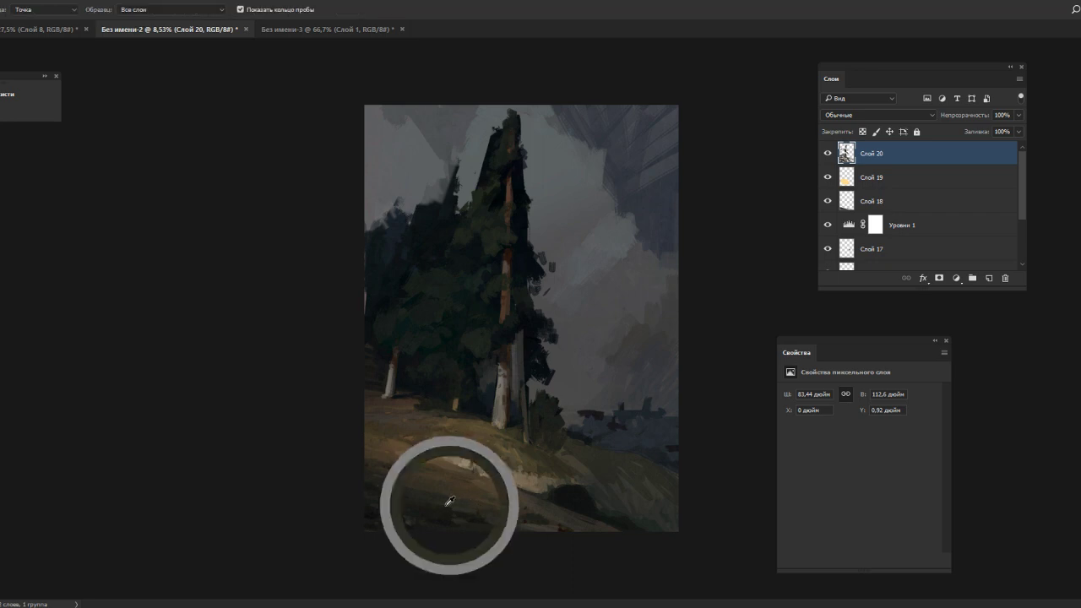
alt+click(451, 502)
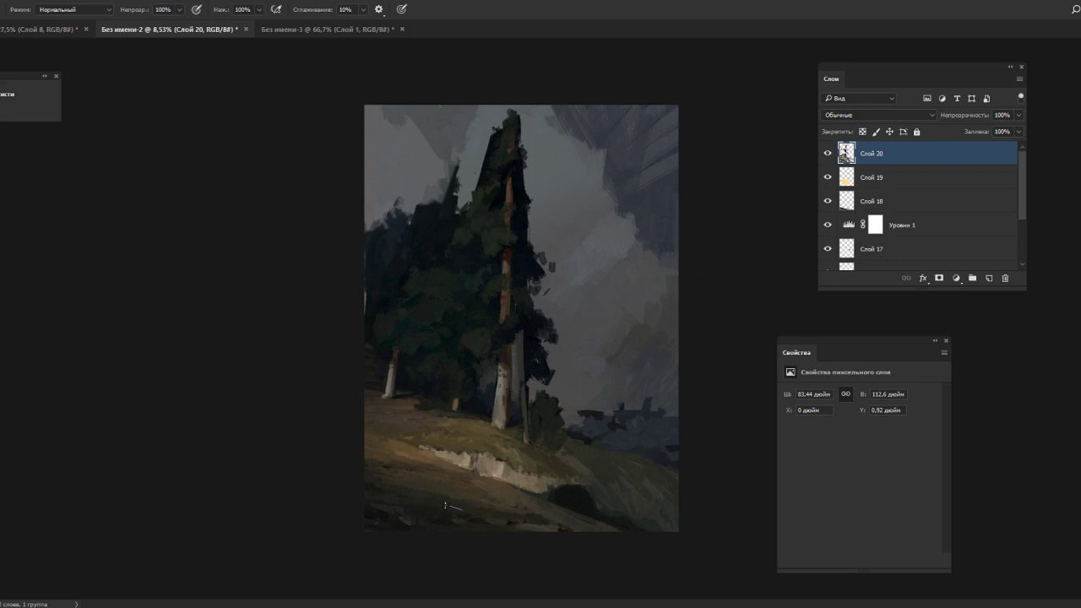
- Touch up the far-left part of the foreground slope with sampled brown tones
alt+click(379, 483)
alt+click(382, 478)
alt+click(376, 483)
alt+click(407, 494)
alt+click(435, 496)
- Switch to the OBS window
key(alt+Tab)
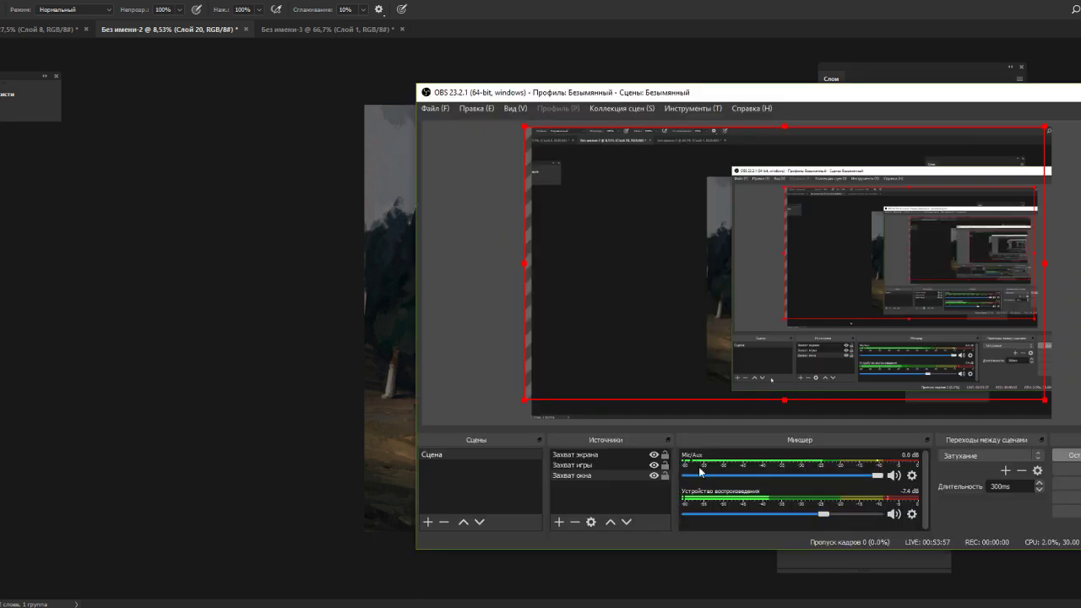